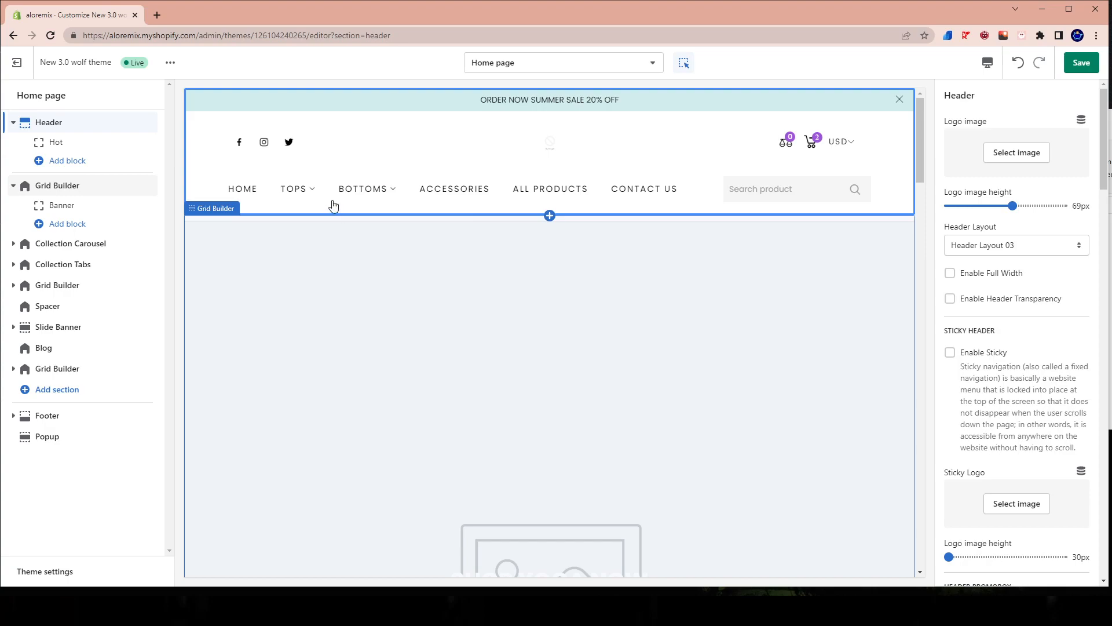
Leave the theme editor and discard the unsaved changes.
mouse_move(356, 208)
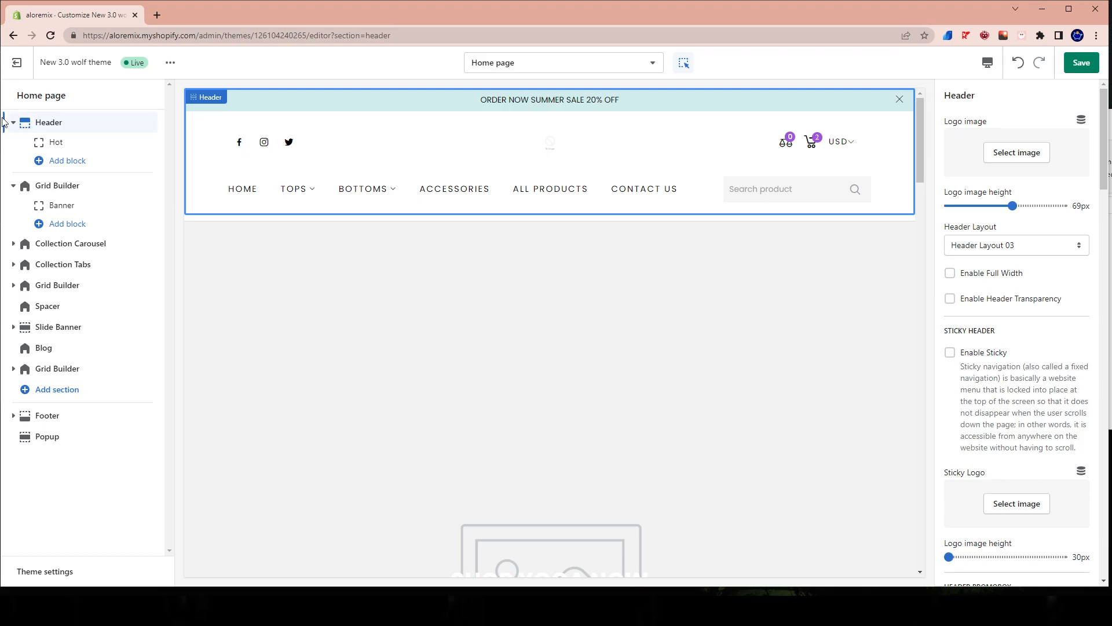
click(16, 60)
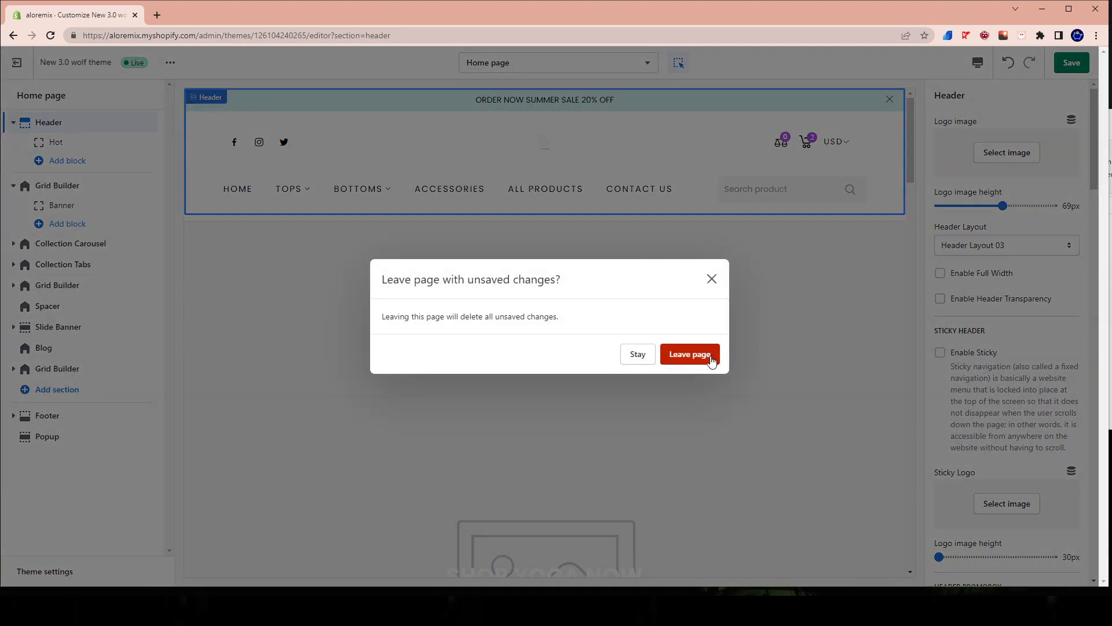
click(707, 388)
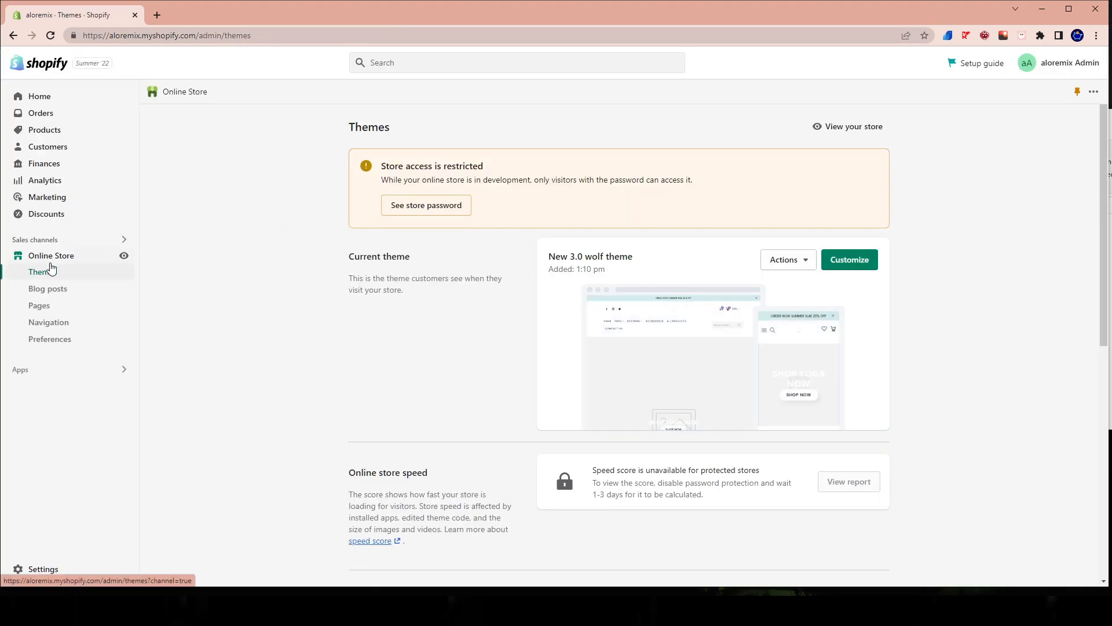
Review the store's product list and its collections list.
click(27, 129)
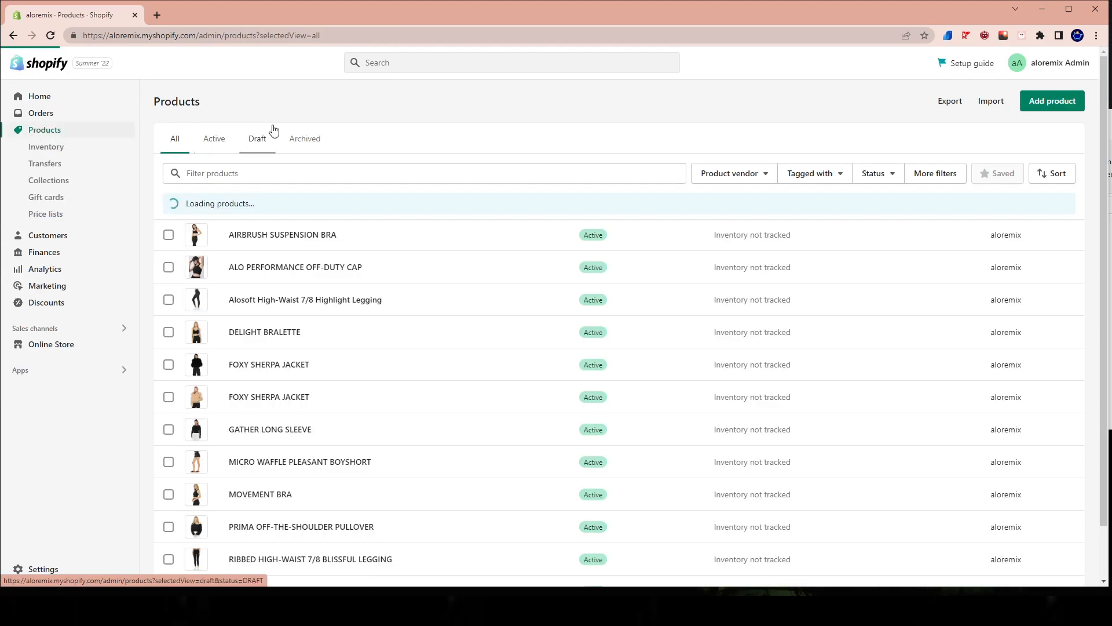
scroll(335, 211, down, 1)
scroll(319, 377, up, 1)
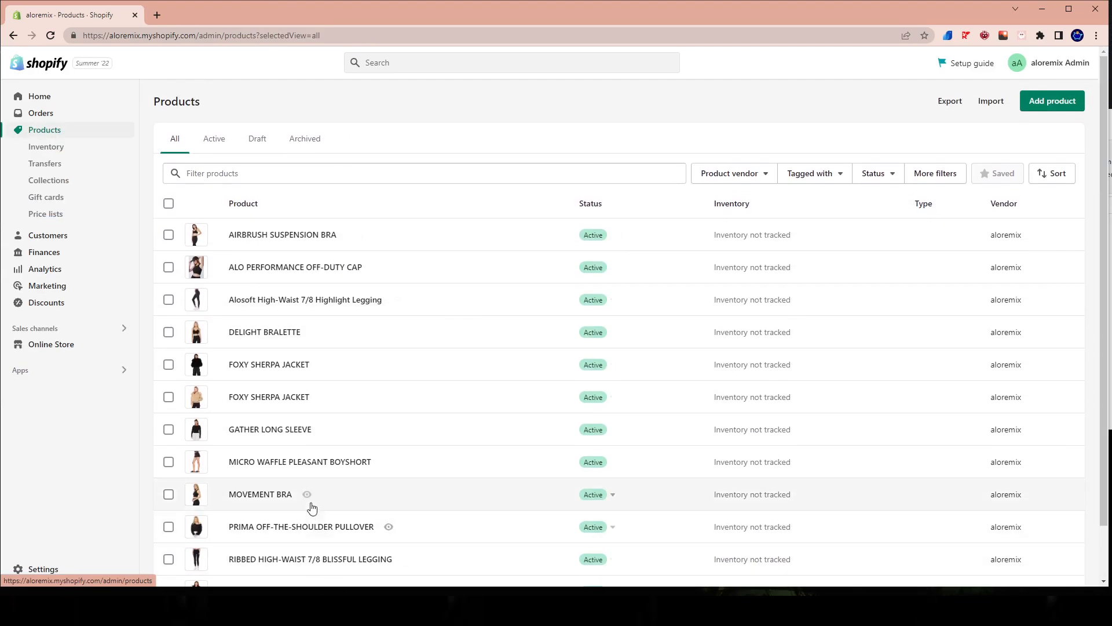
scroll(313, 522, down, 1)
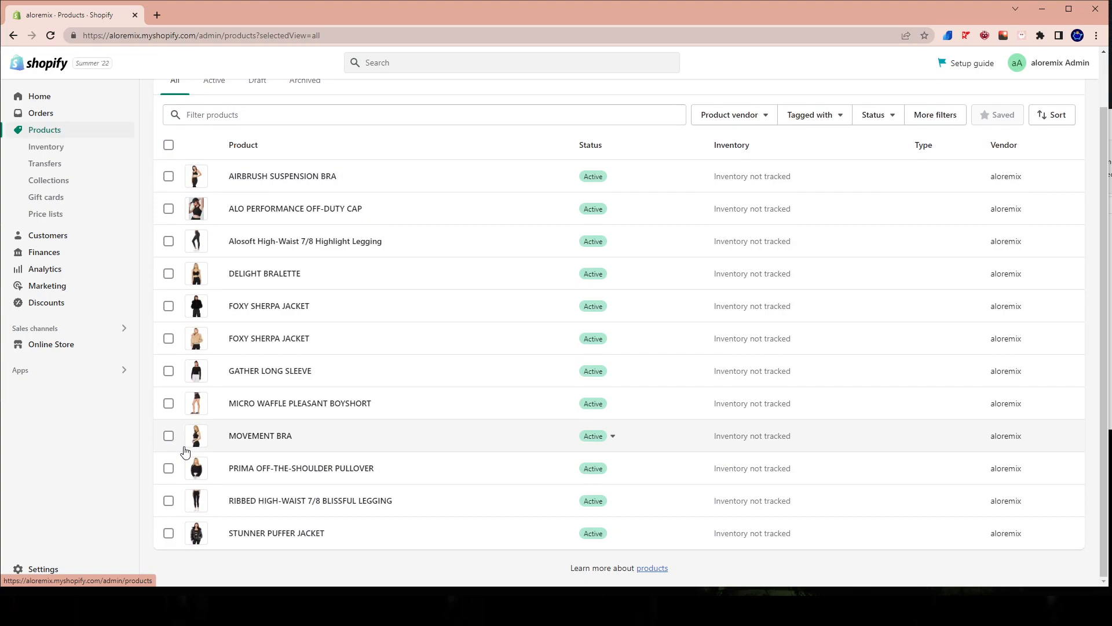
click(55, 186)
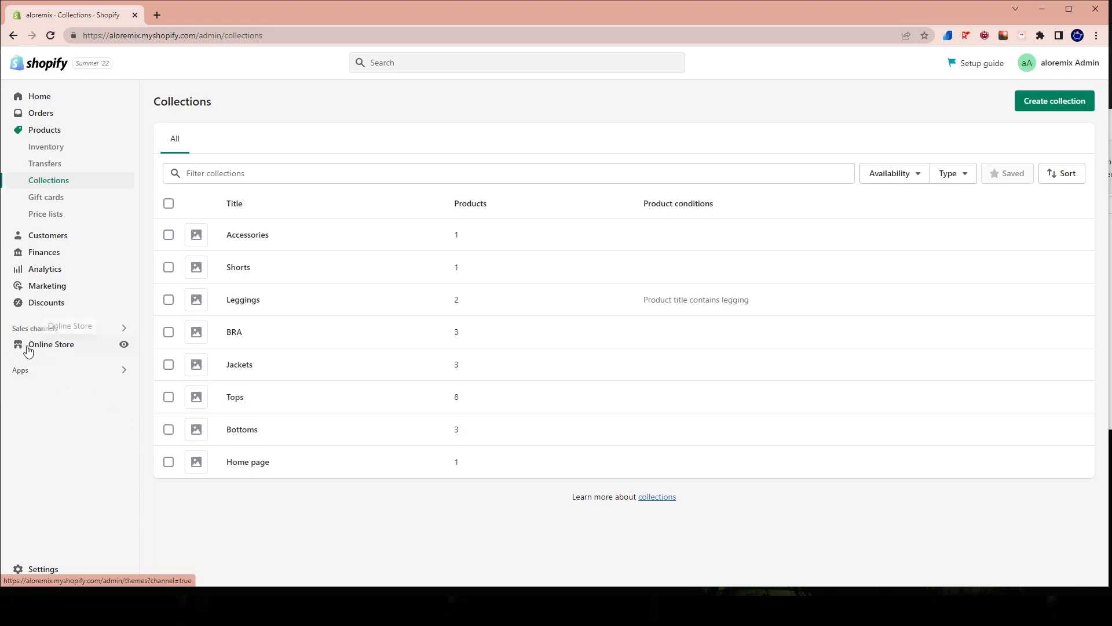
Open the current theme, New 3.0 wolf theme, for customization from the Online Store.
click(56, 350)
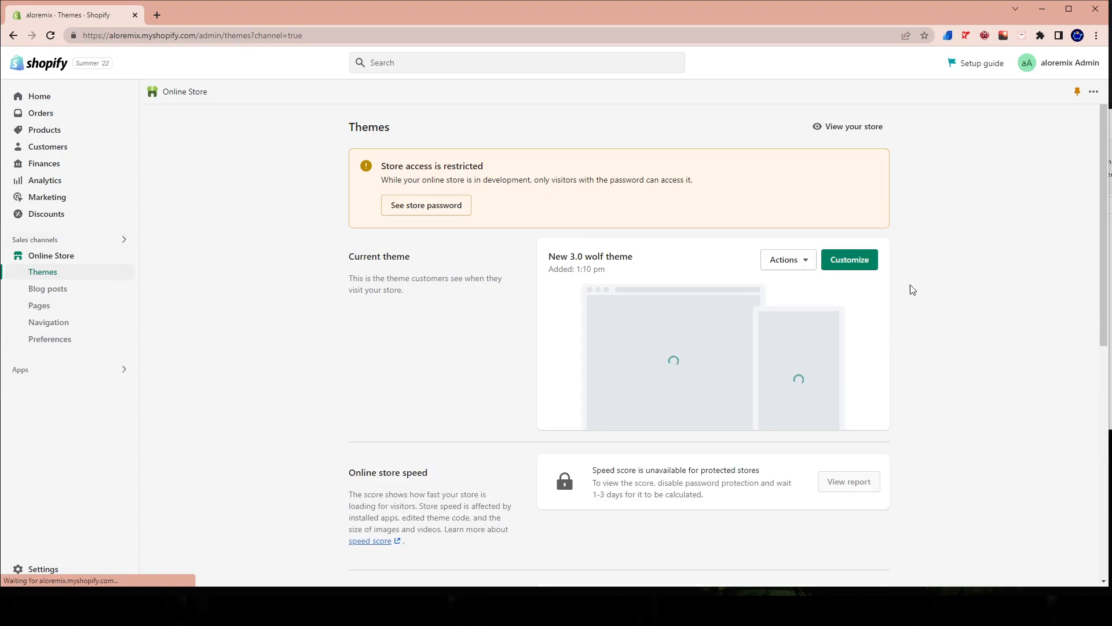
click(859, 266)
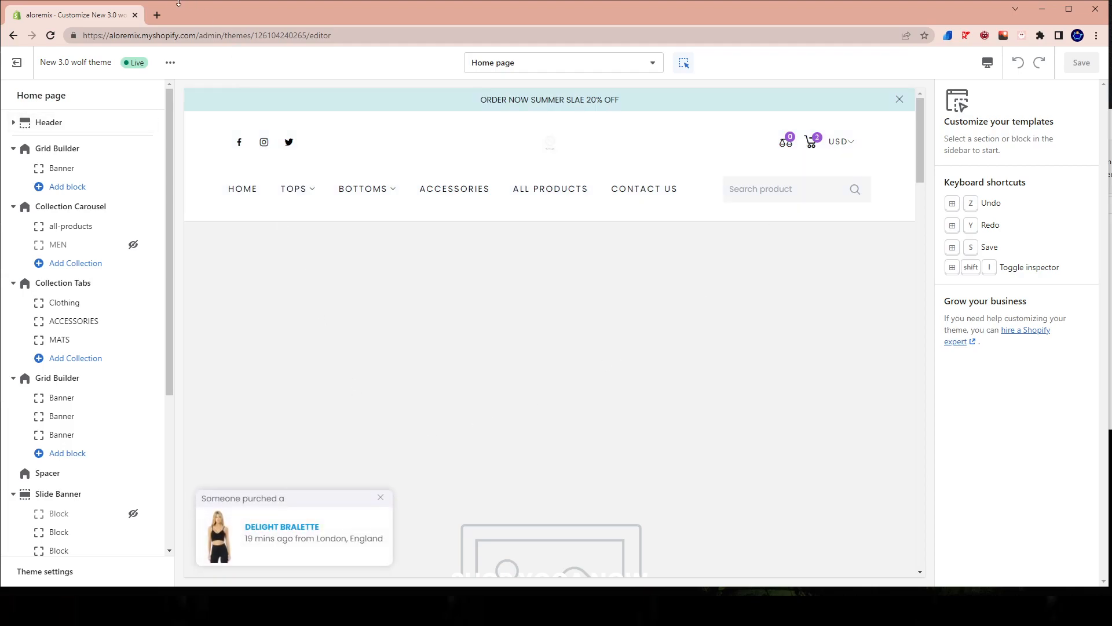
Open wolfofshopify.com in a new browser tab and view the Wolf of Shopify and Alpha Wolf theme pages.
click(156, 15)
text(wolfofshopify.com)
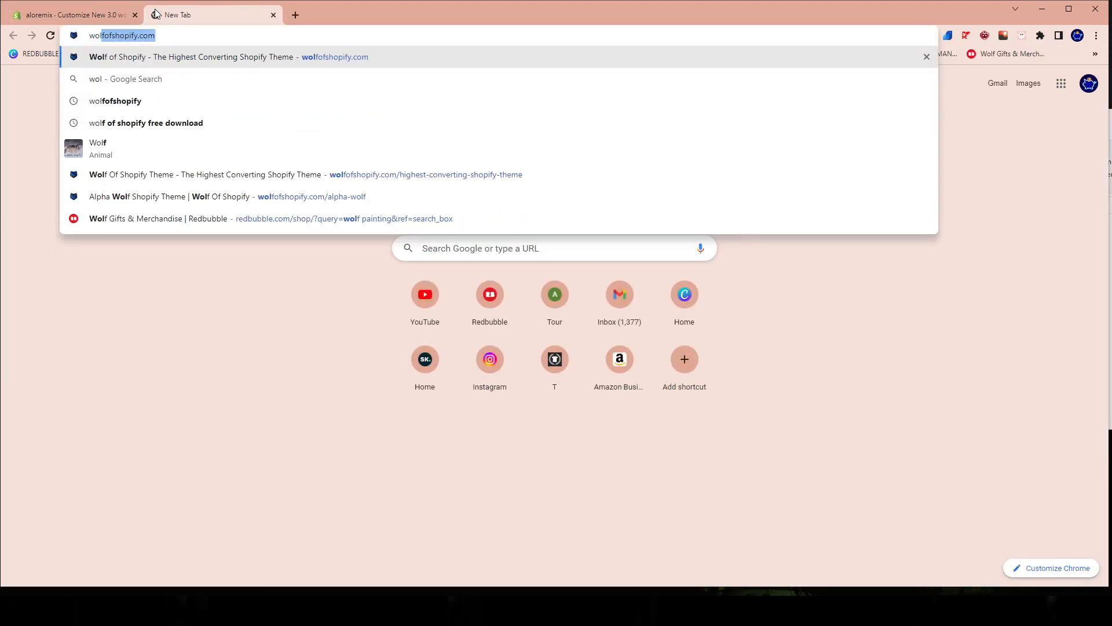
key(Return)
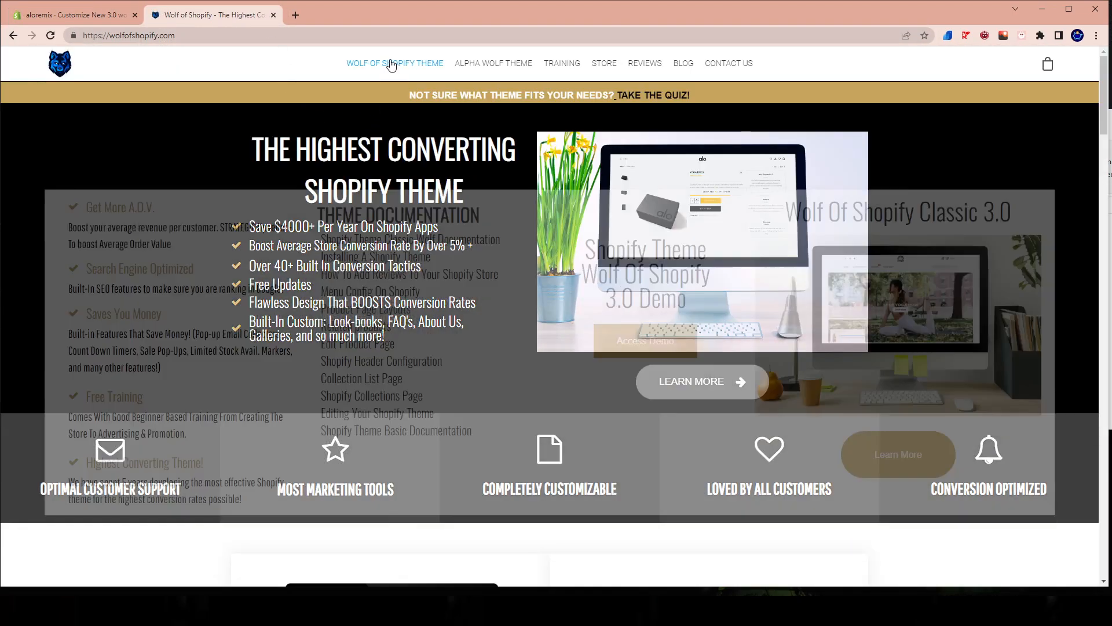
click(390, 62)
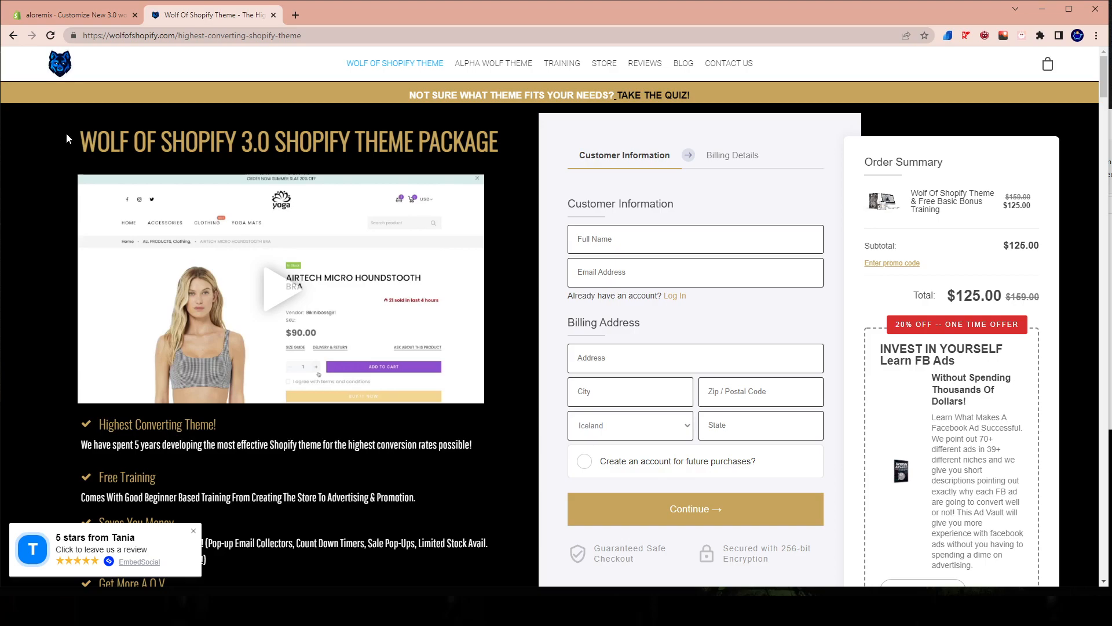
mouse_move(491, 70)
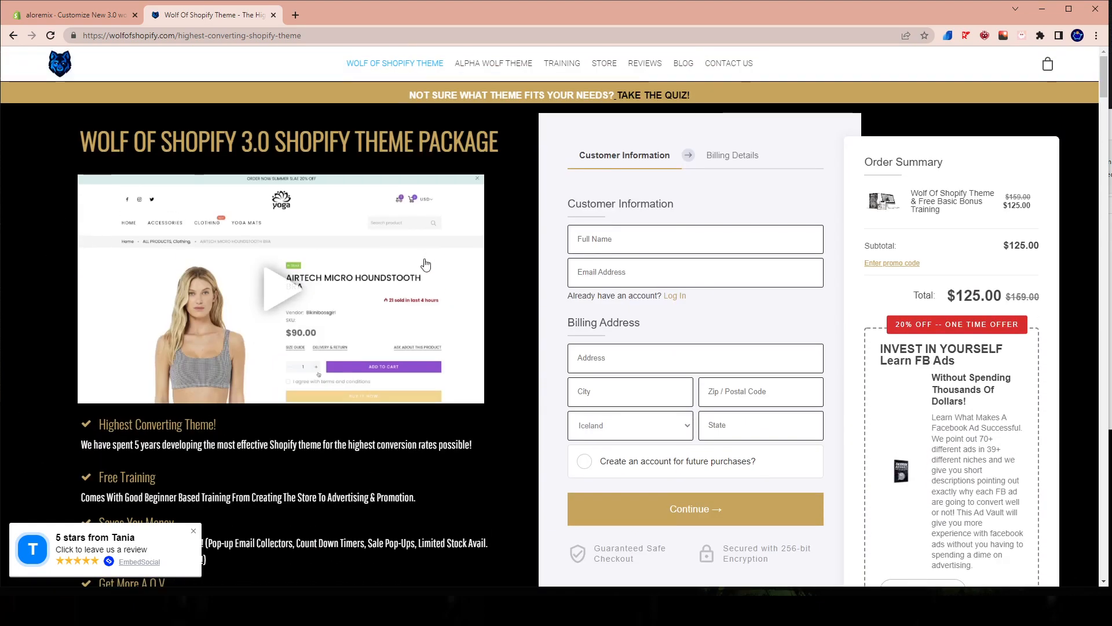
click(497, 64)
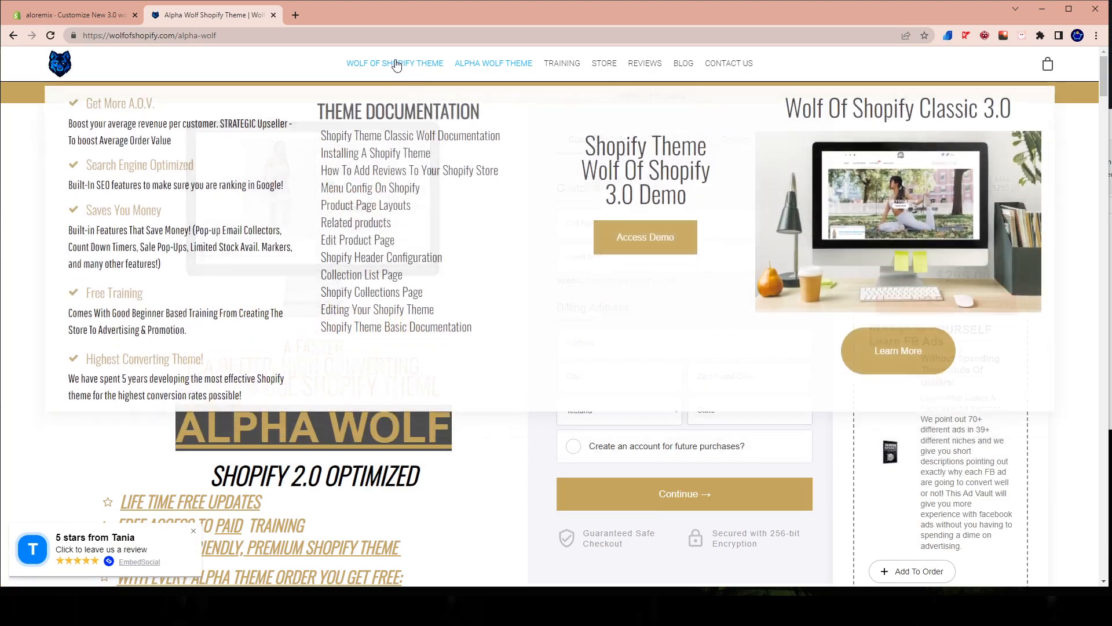
click(378, 66)
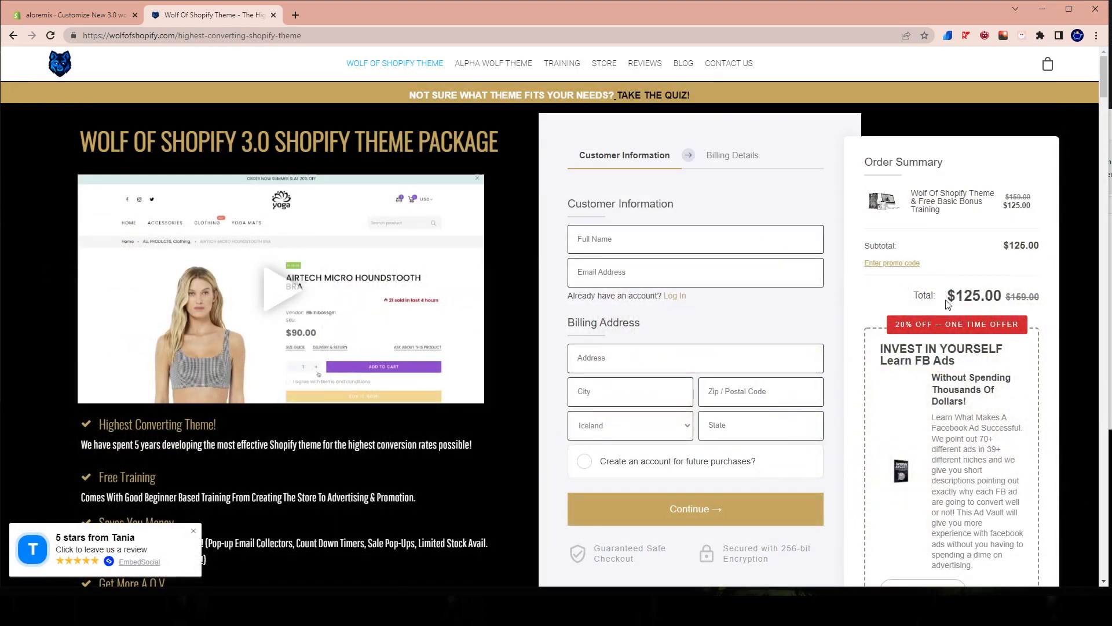
Apply the promo code apex to the Wolf of Shopify theme order.
click(885, 264)
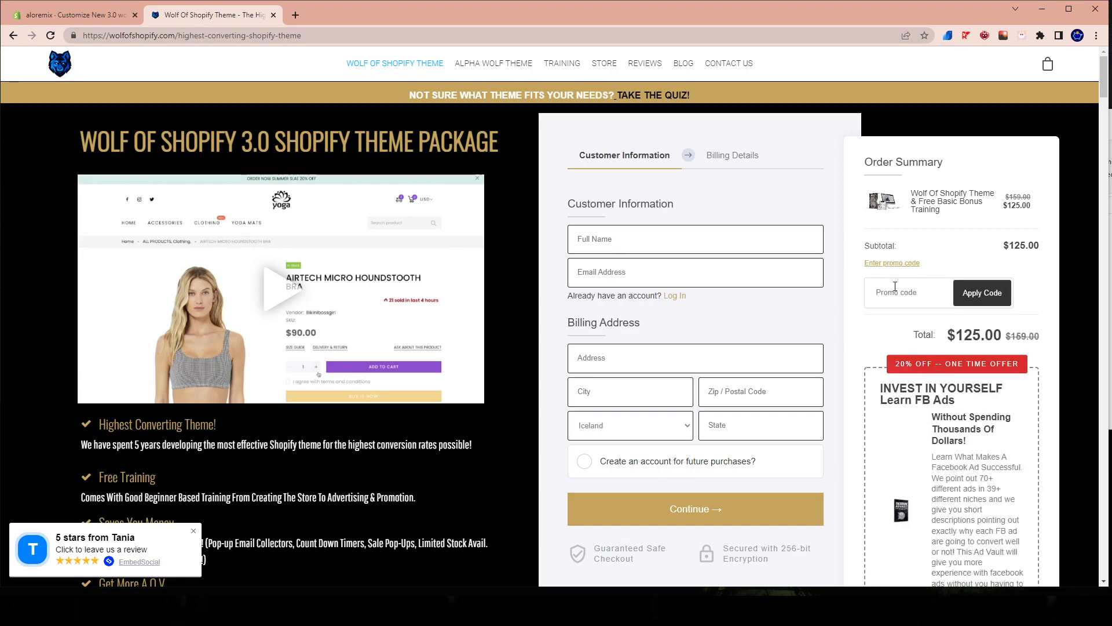
text(apex)
click(968, 299)
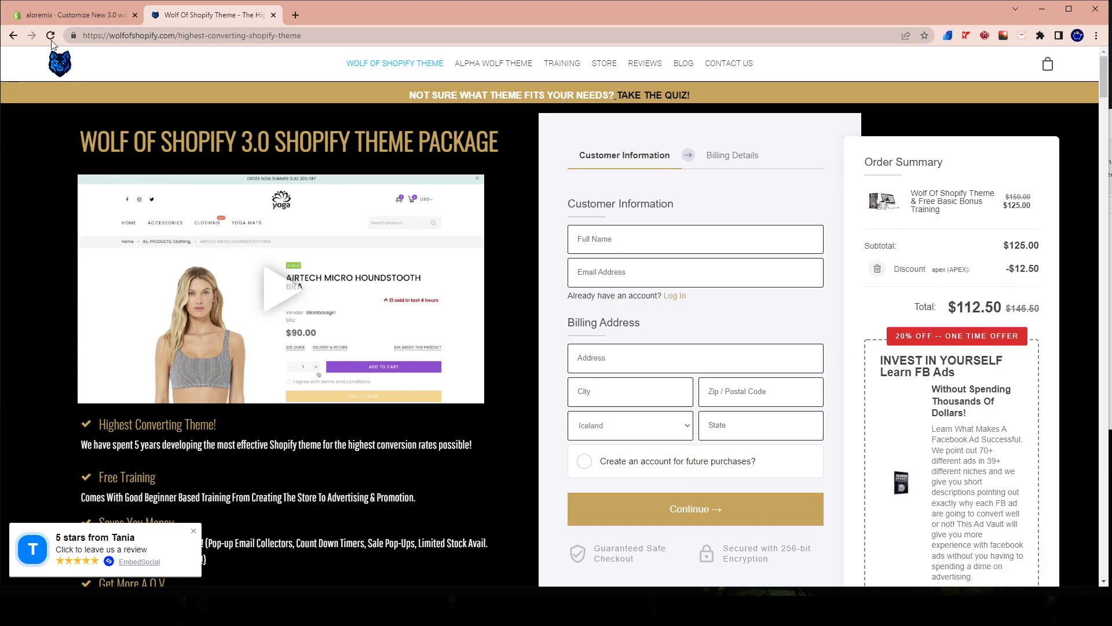
Return to the Shopify theme editor and open the home page's Header section settings.
click(51, 17)
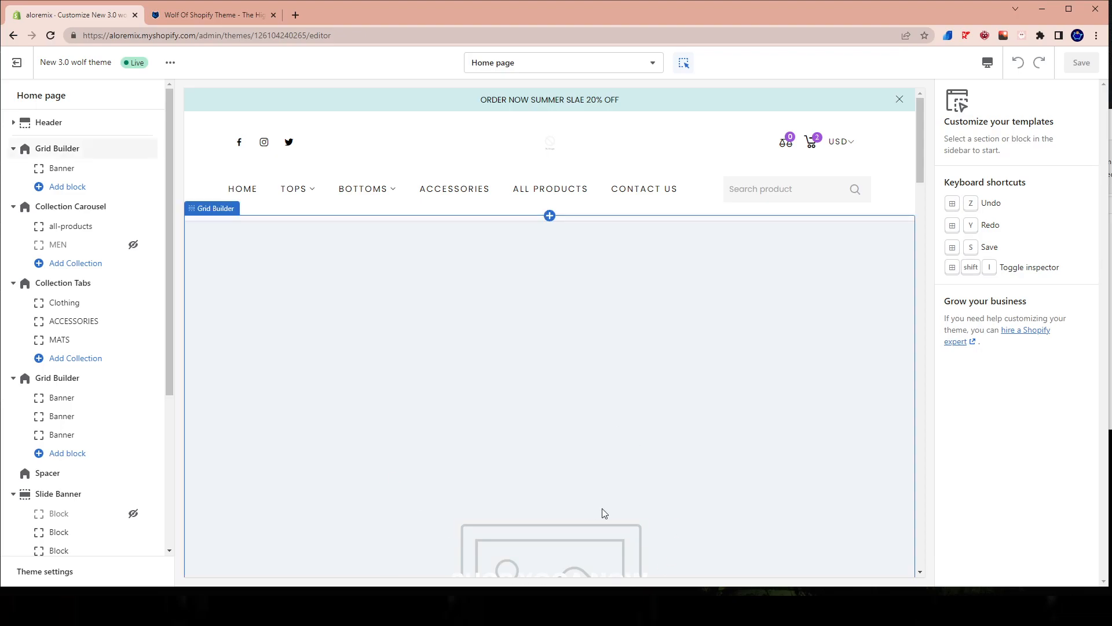
click(87, 124)
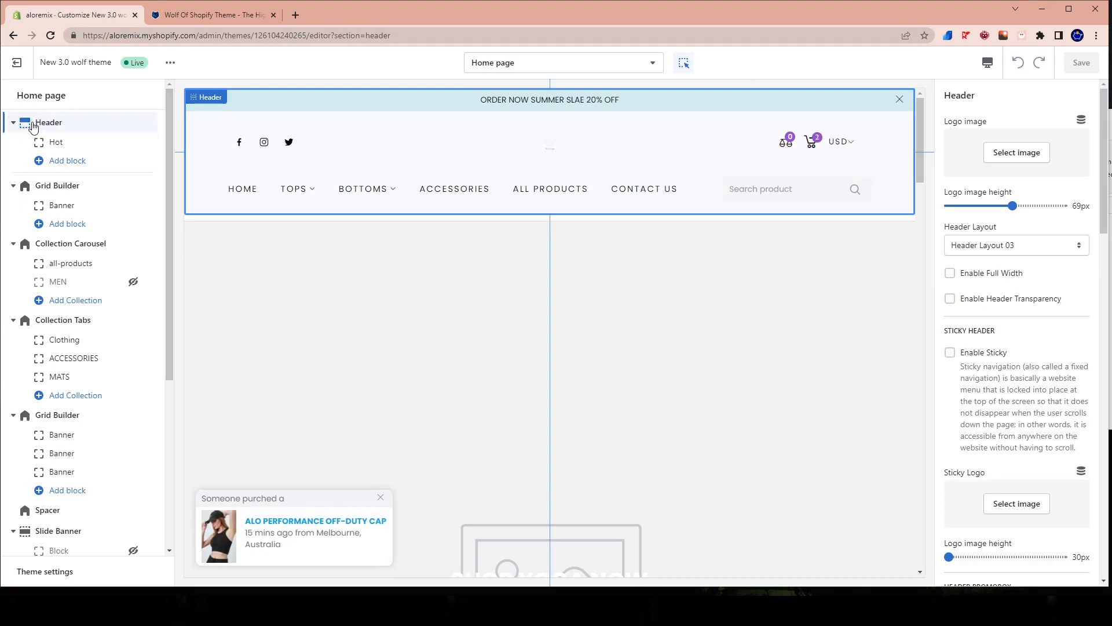
scroll(1047, 416, down, 6)
scroll(1018, 482, up, 6)
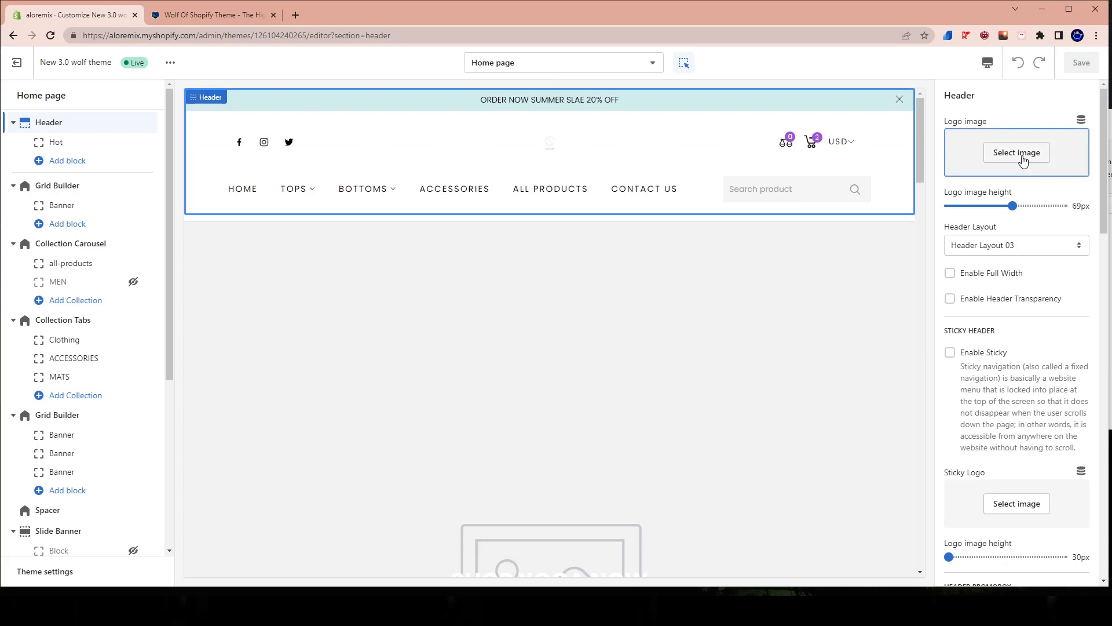
Set the alo image from the library as the header logo and its image height to 68 px.
click(1024, 157)
click(1045, 183)
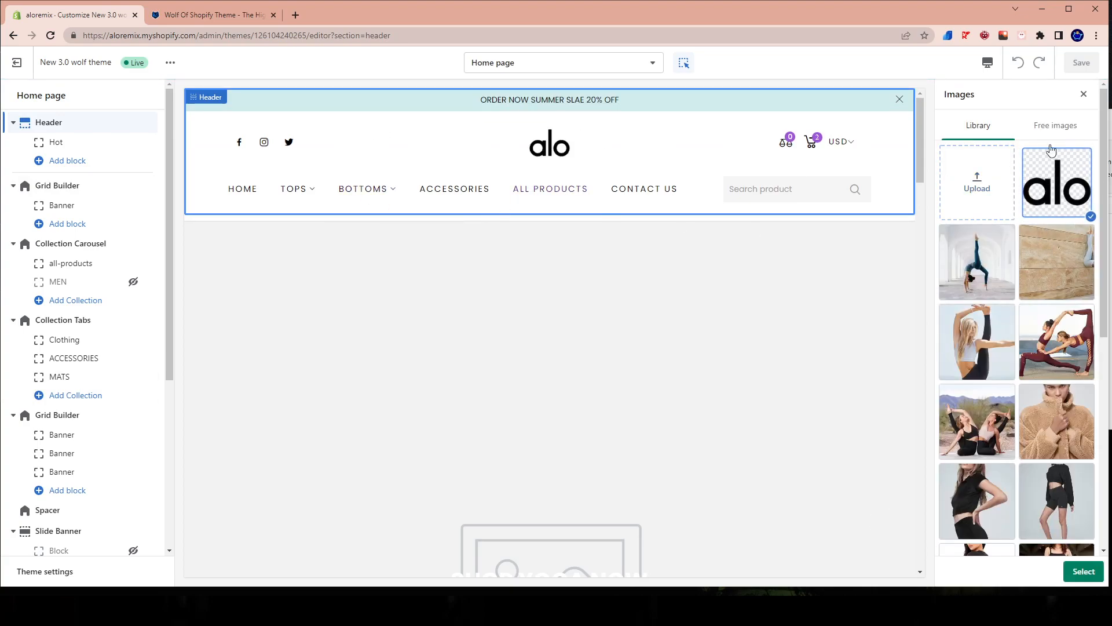
click(1084, 572)
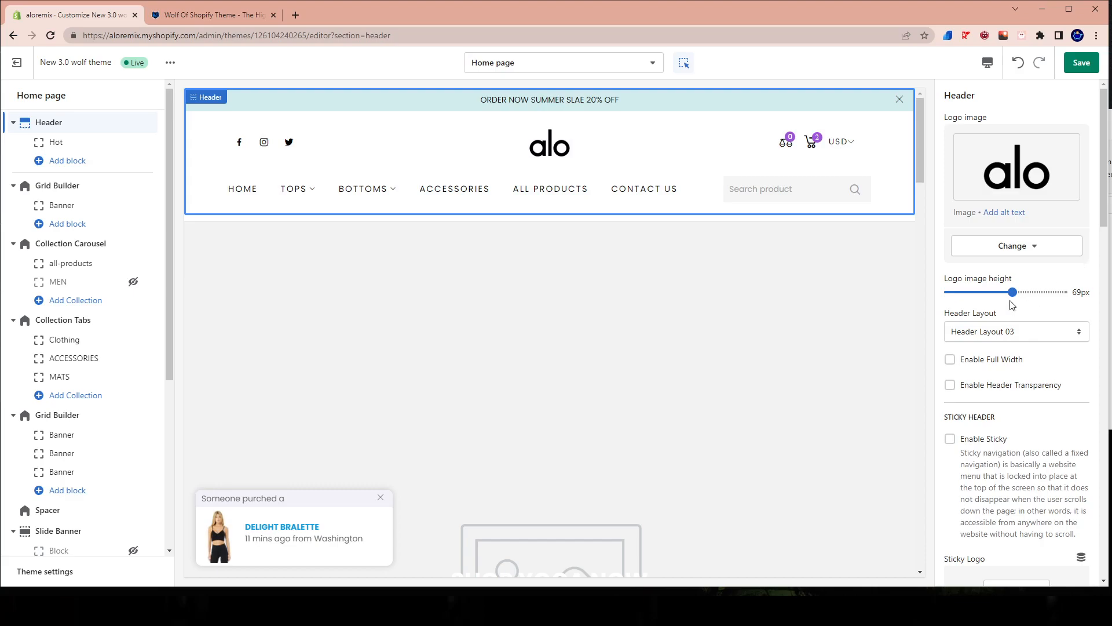
mouse_move(1012, 292)
mouse_down()
mouse_move(976, 294)
mouse_move(1014, 294)
mouse_move(1003, 306)
mouse_up()
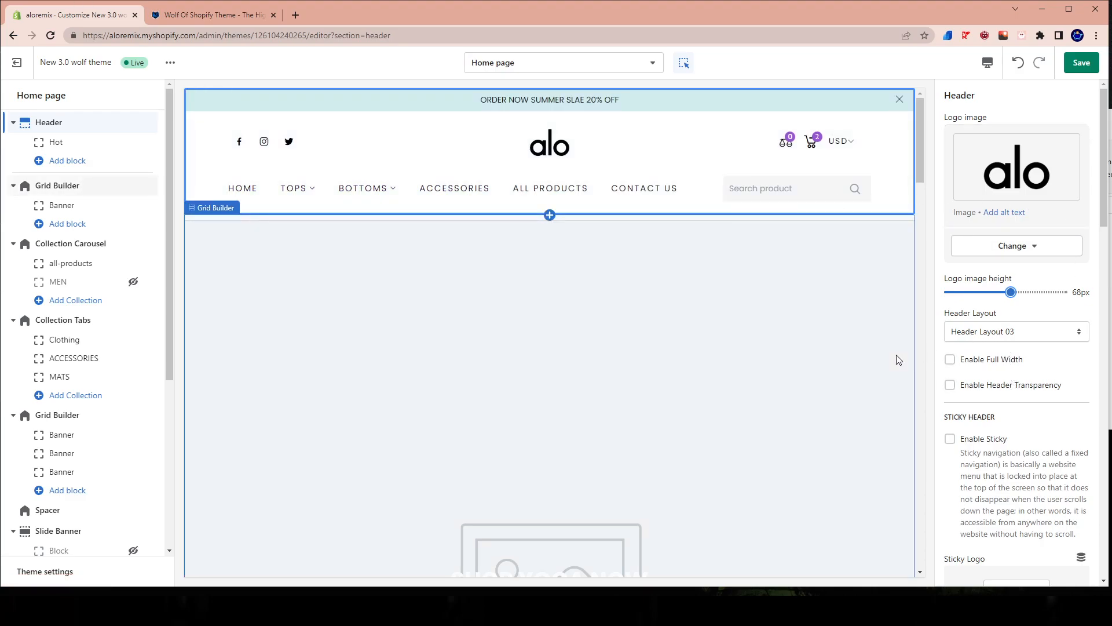
Try Header Layout 01, 02, 03 and 04 in turn on the header.
click(997, 333)
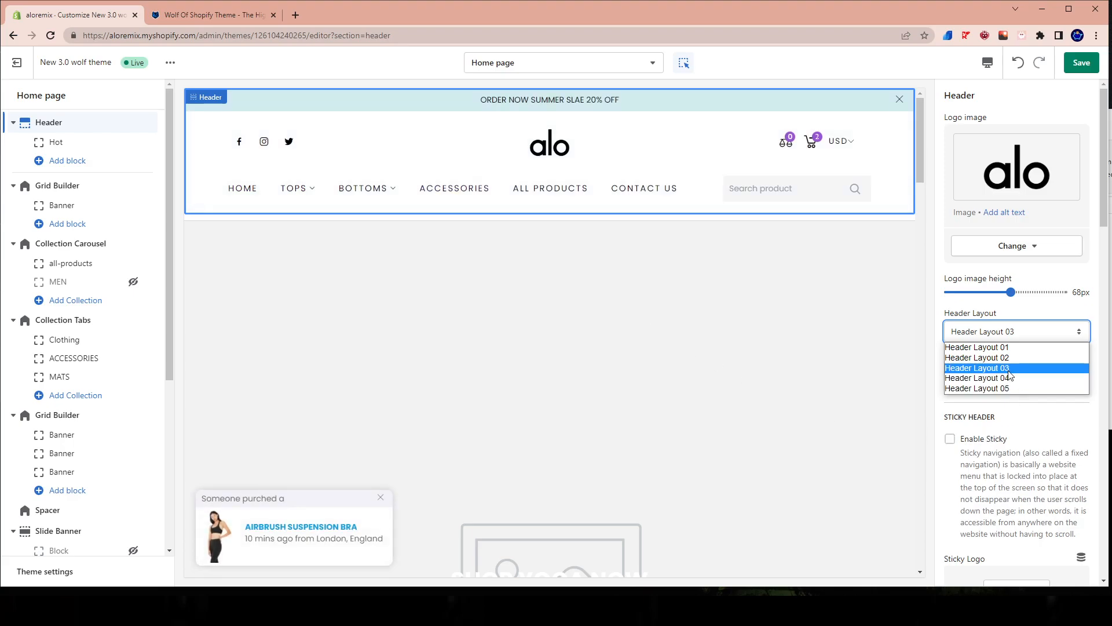
click(978, 347)
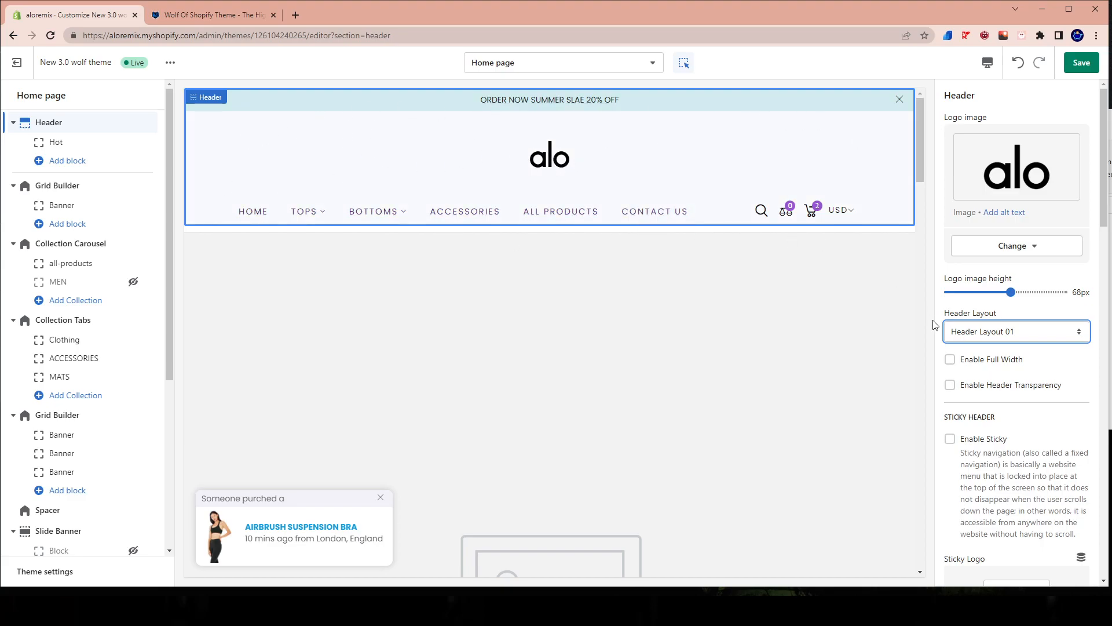
click(981, 336)
click(976, 358)
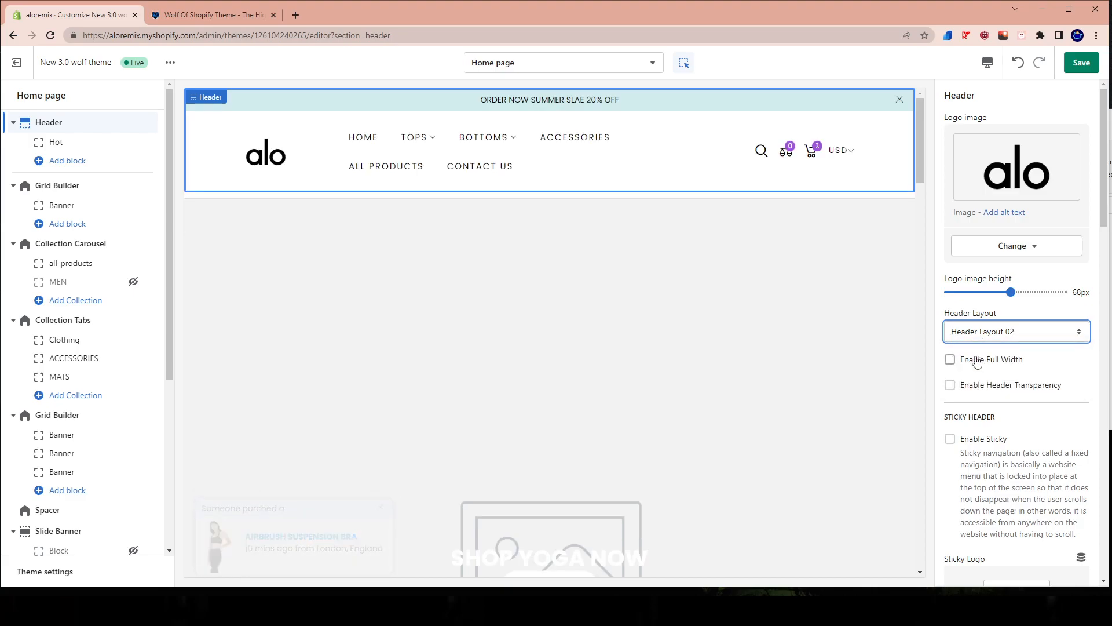
click(1038, 331)
click(994, 358)
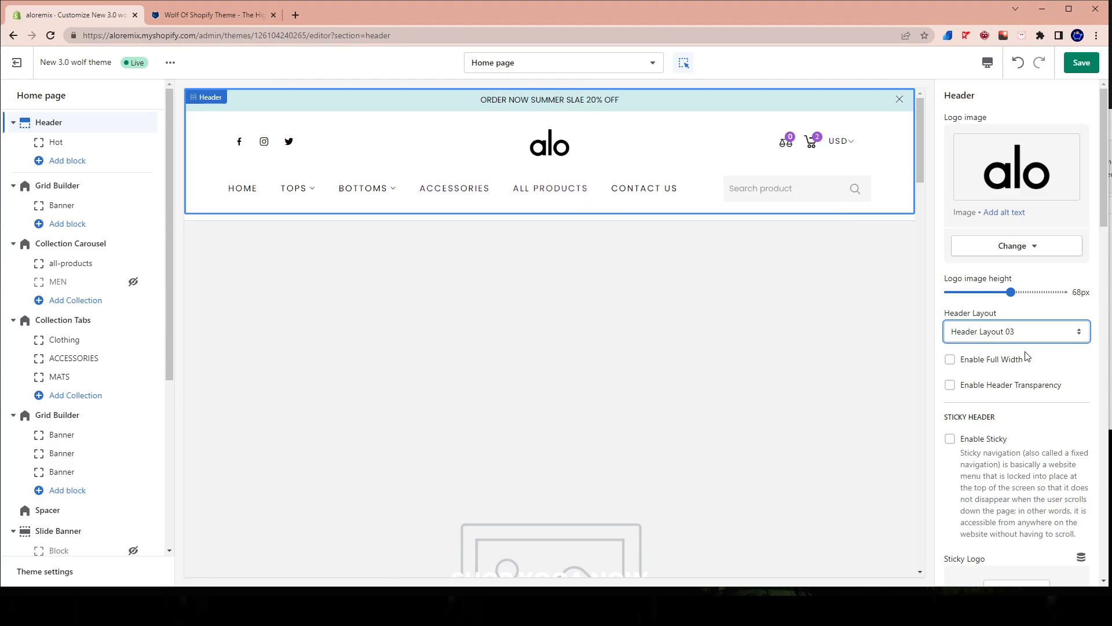
click(1019, 333)
click(1003, 378)
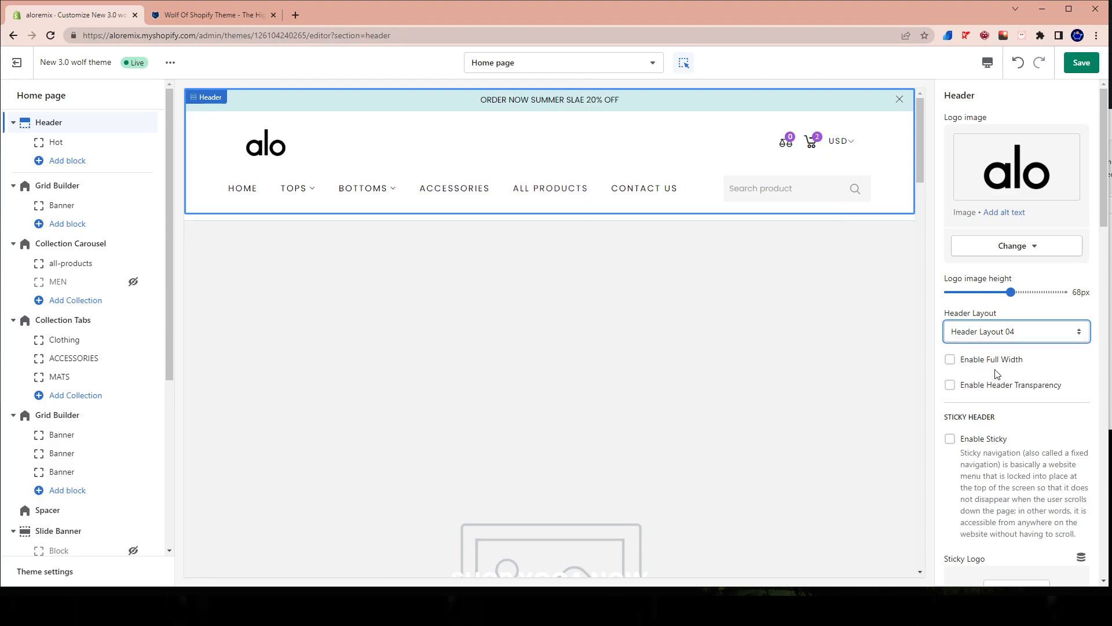
Set the header to Header Layout 05 and save the theme changes.
click(979, 332)
click(992, 387)
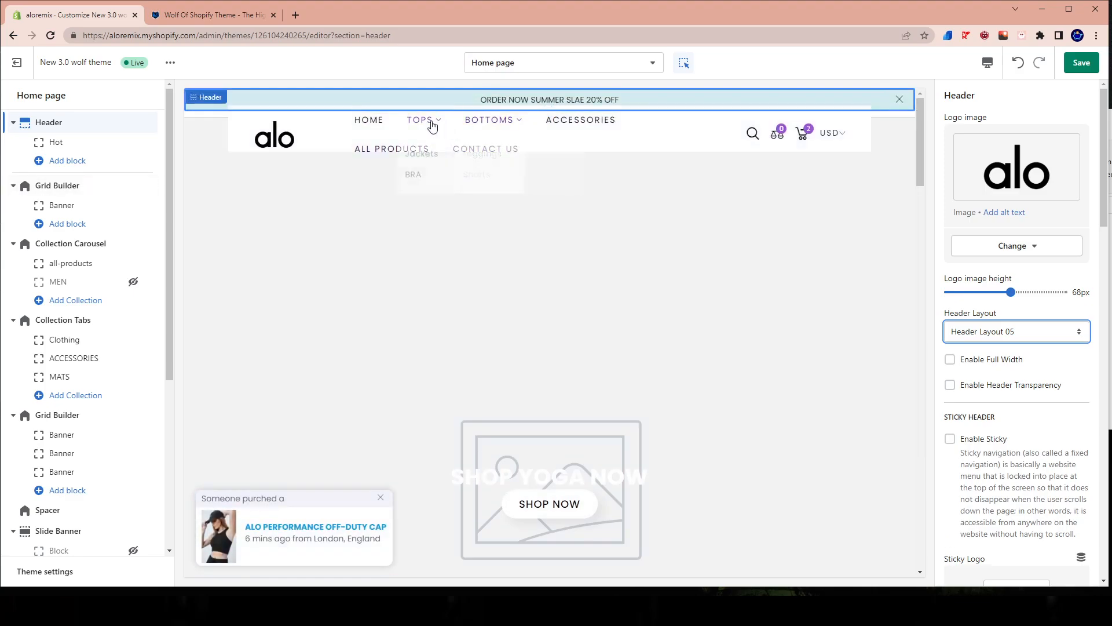
click(1084, 62)
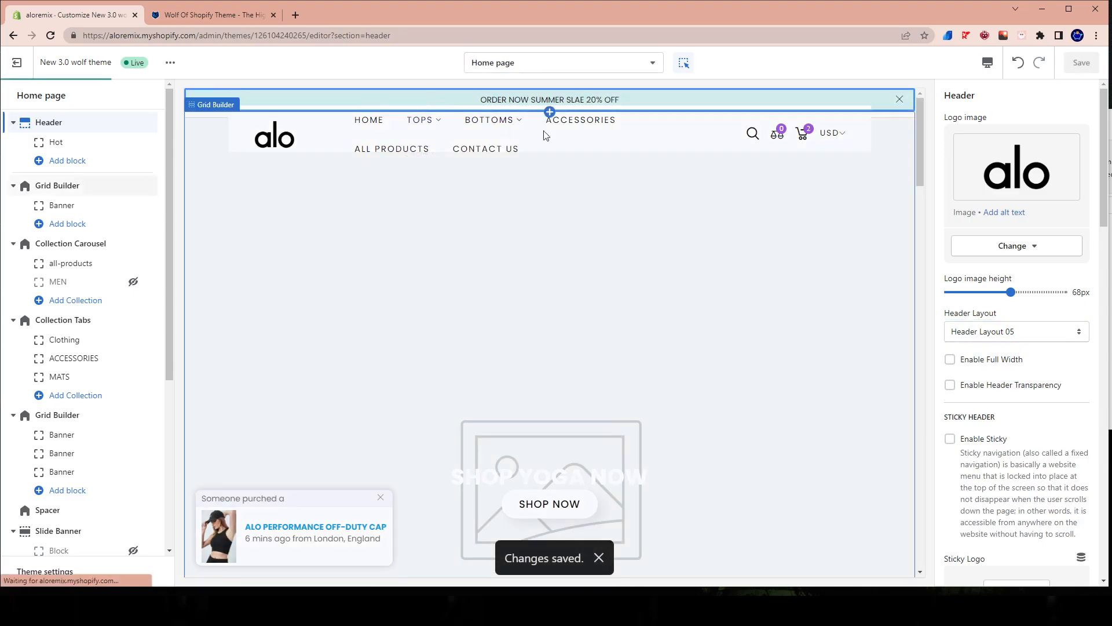
Preview the Accessories collection page with the current header, and return to the home page template.
click(515, 65)
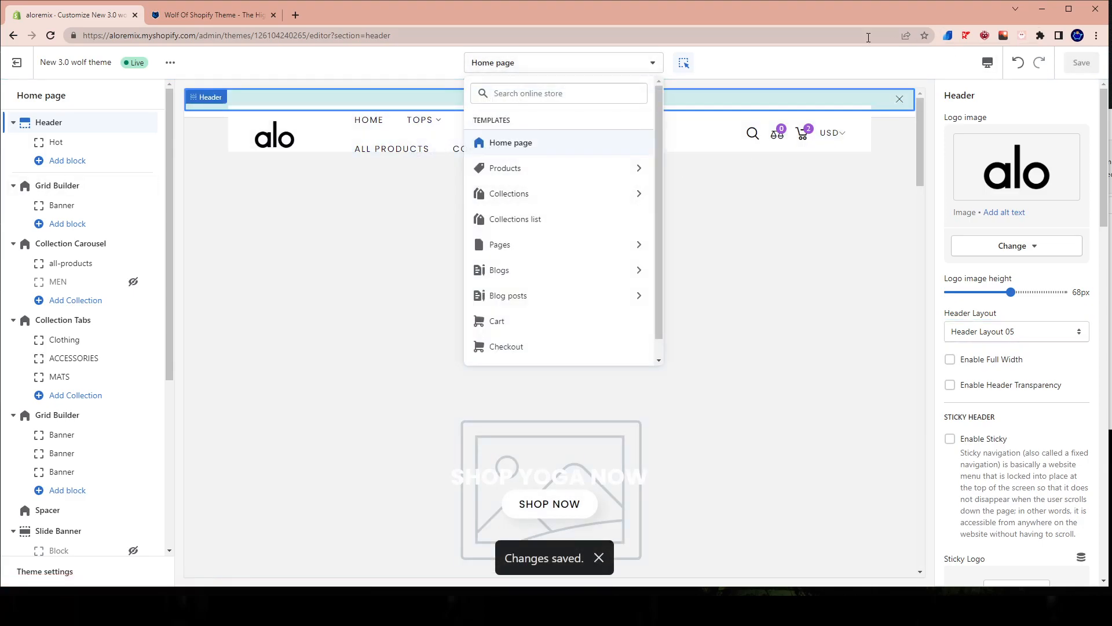
click(742, 92)
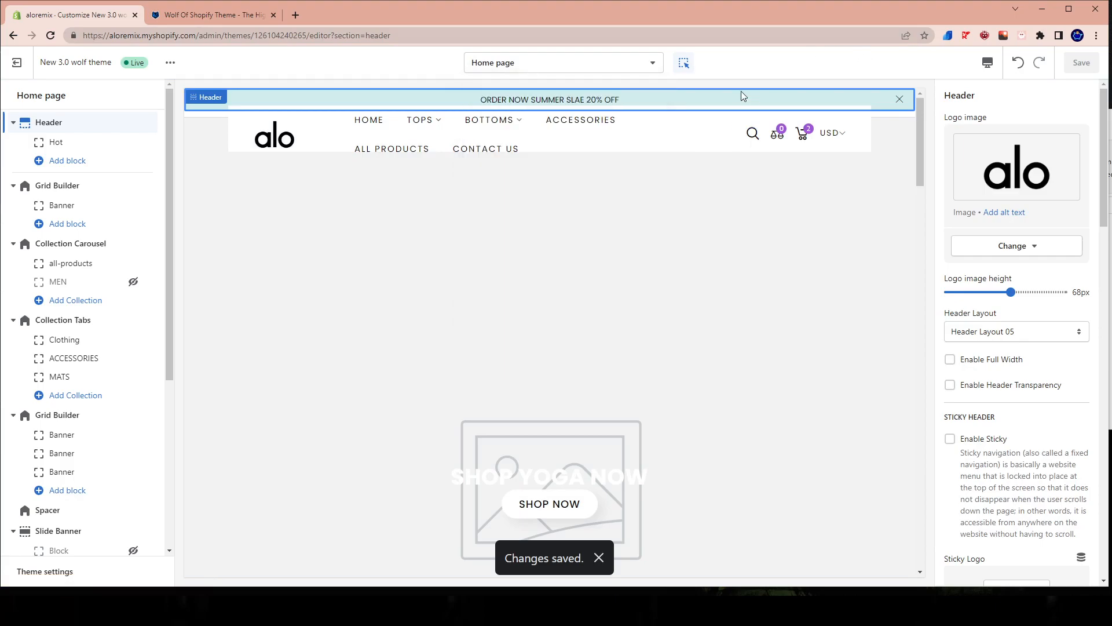
click(514, 69)
click(498, 193)
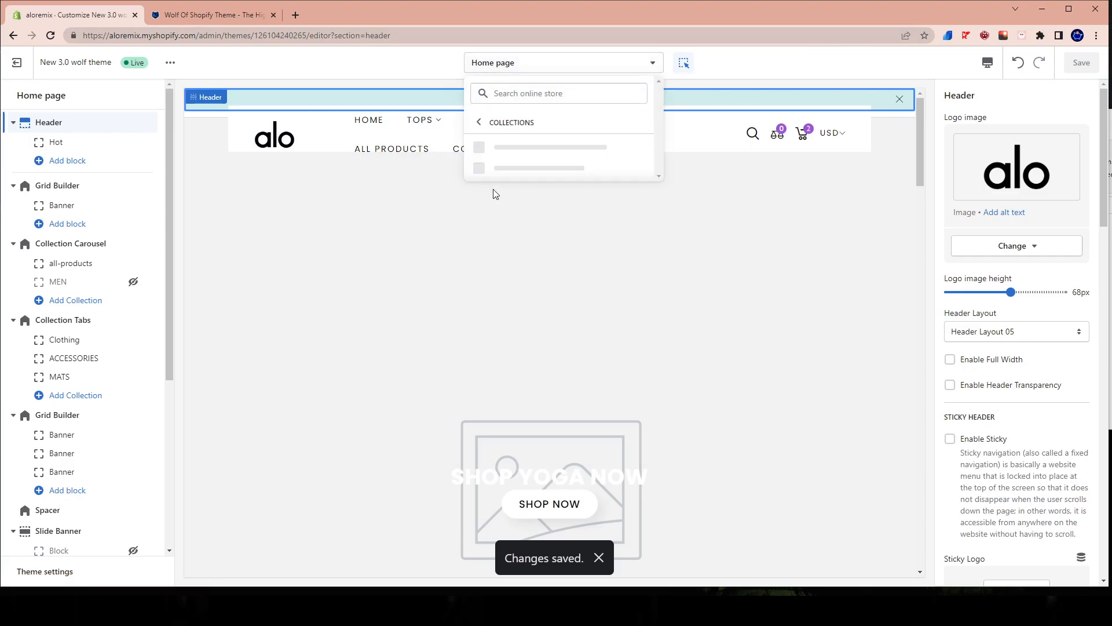
click(525, 147)
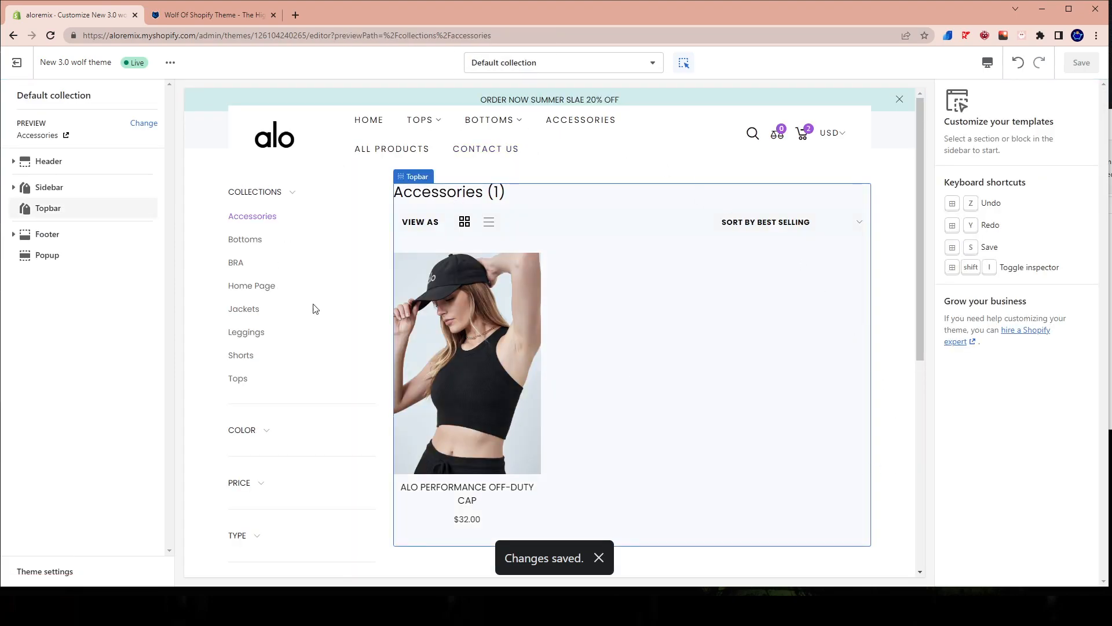
scroll(660, 276, down, 6)
scroll(631, 238, up, 7)
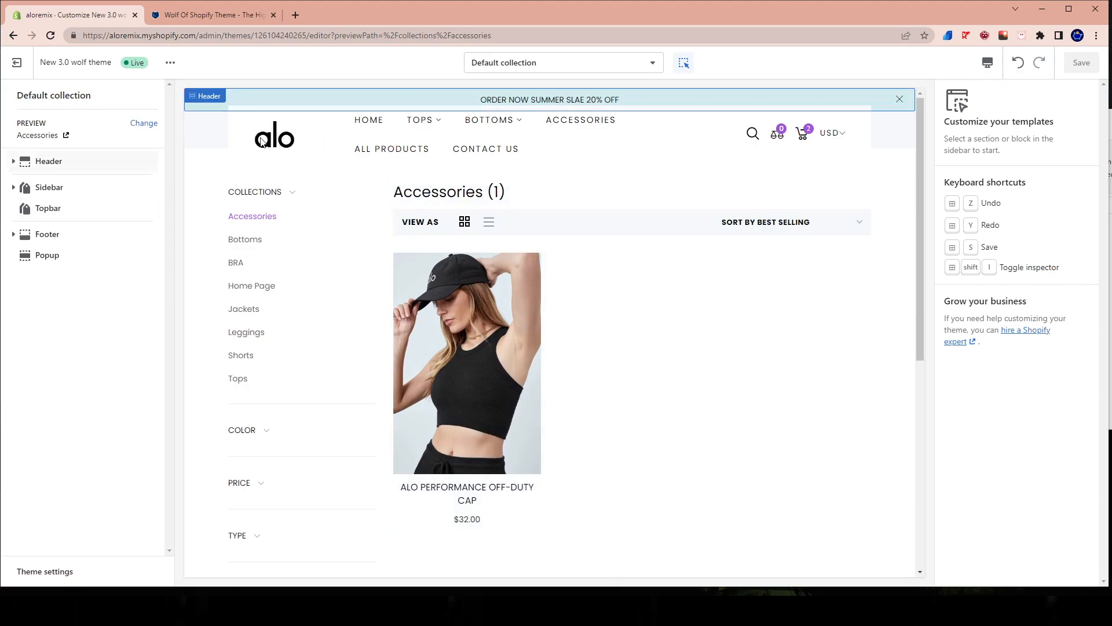
click(360, 129)
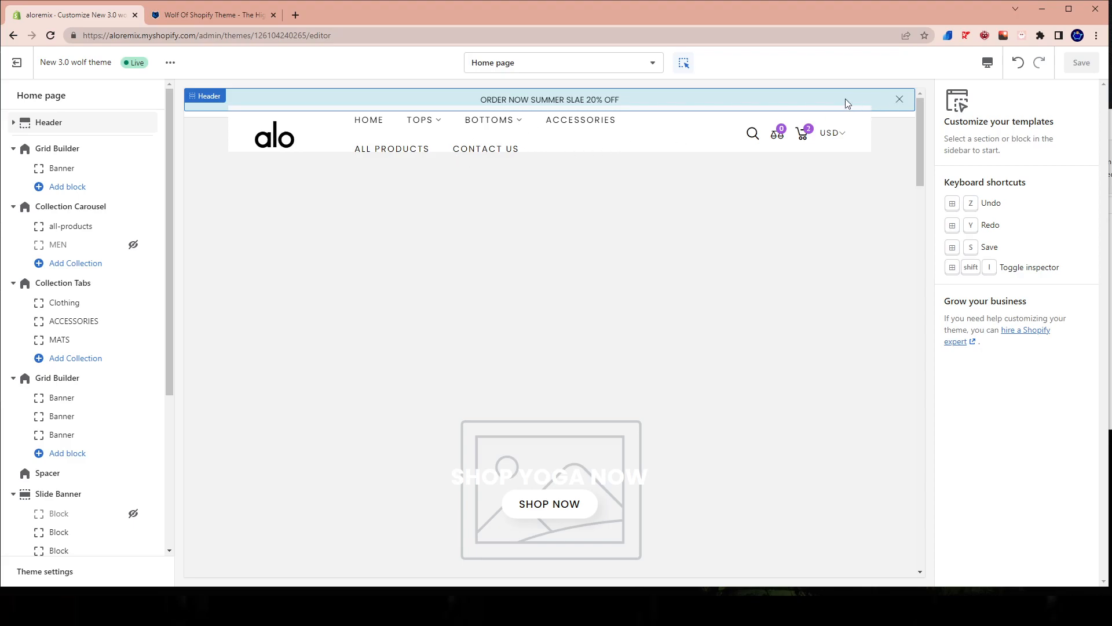
Open the Header section's settings at the Header Promobox options.
click(761, 163)
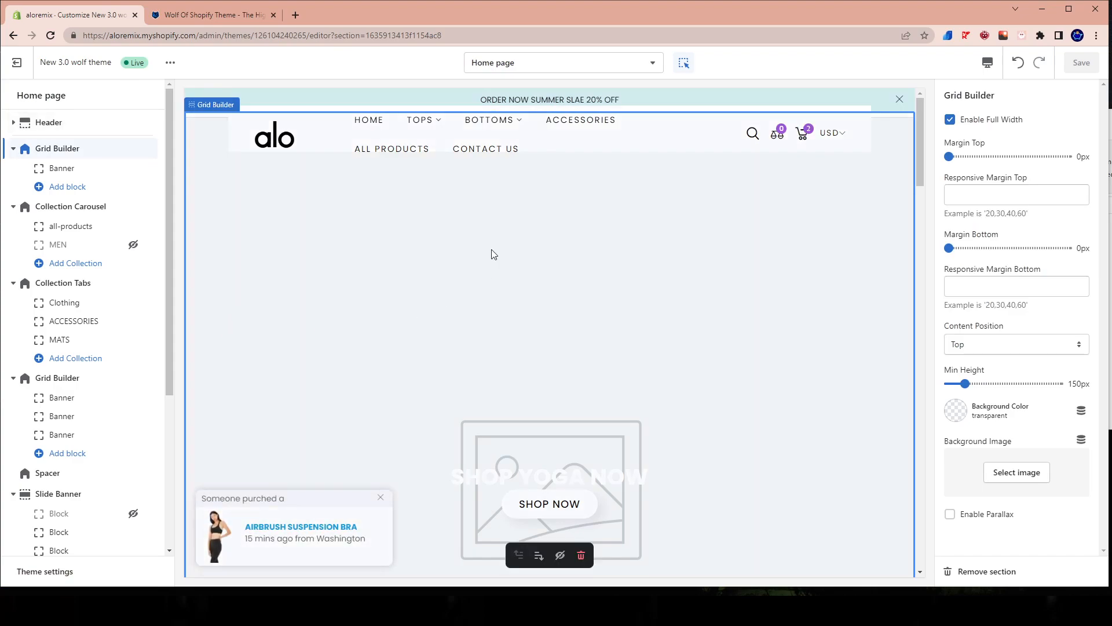
click(601, 101)
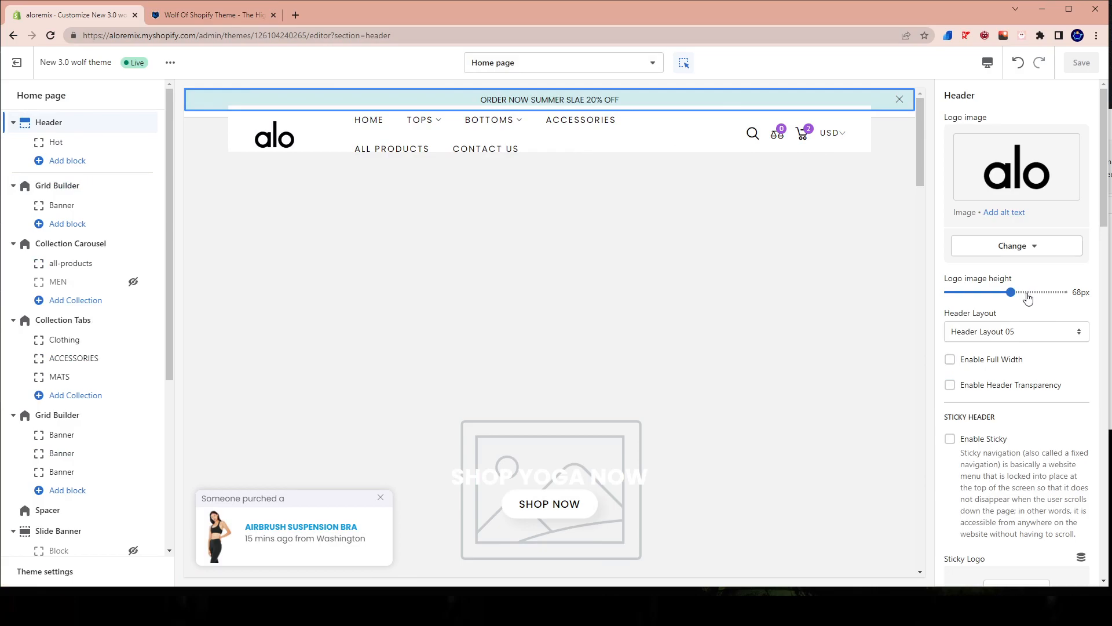
scroll(1028, 298, down, 7)
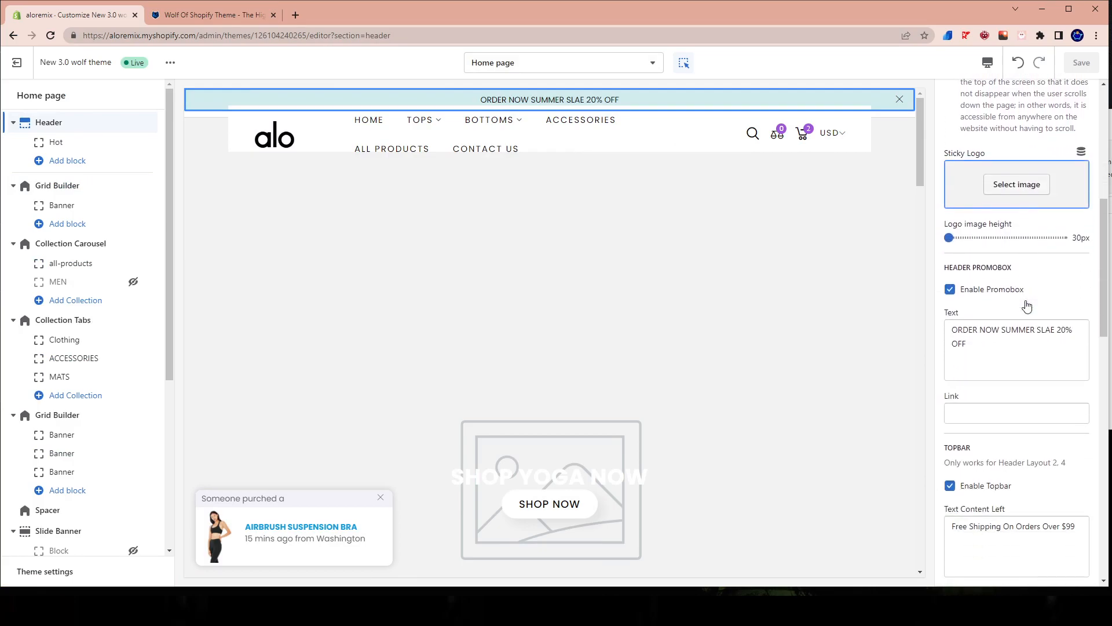
drag(1014, 267, 945, 271)
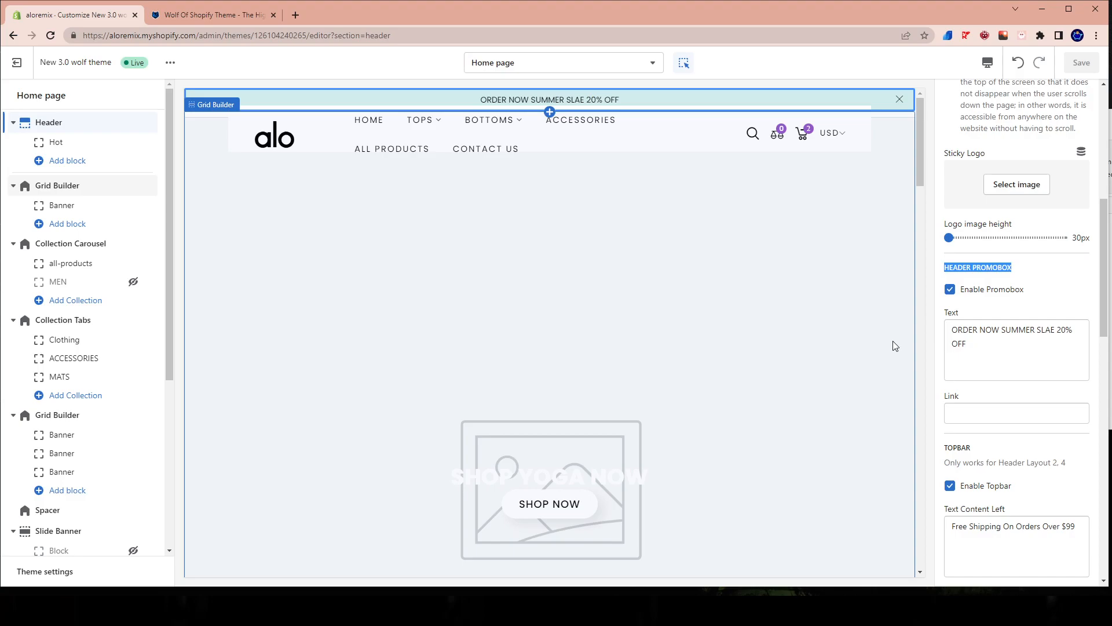
Replace the header promobox text with "FREE SHIPPING ON ALL ORDERS" and save the theme changes.
triple_click(1013, 346)
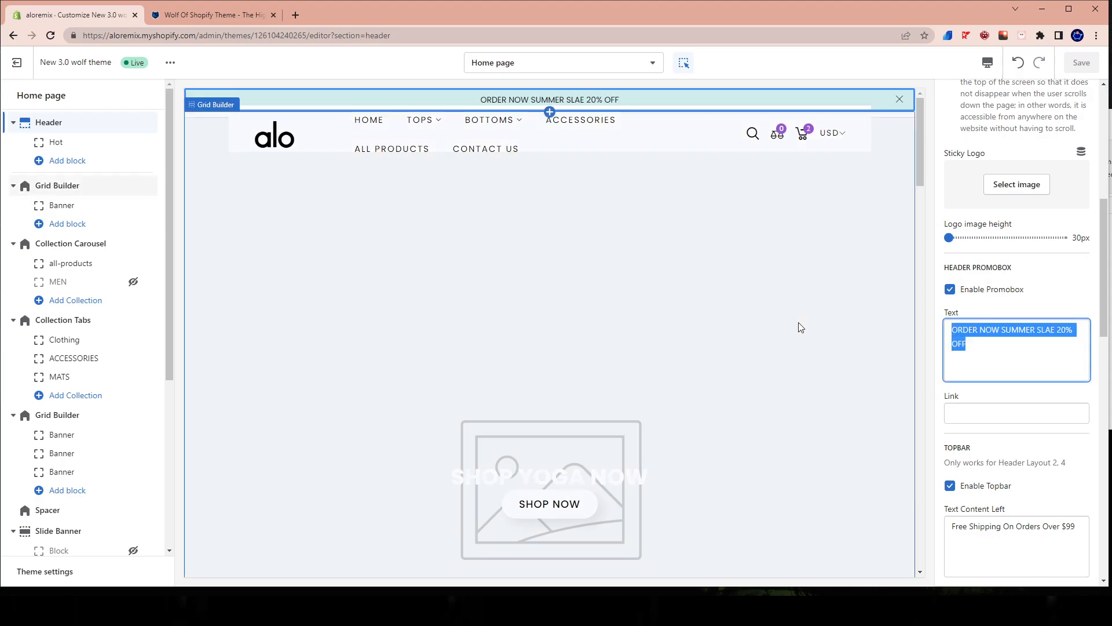
text(FREE SHIPPING ON ALL ORDERS)
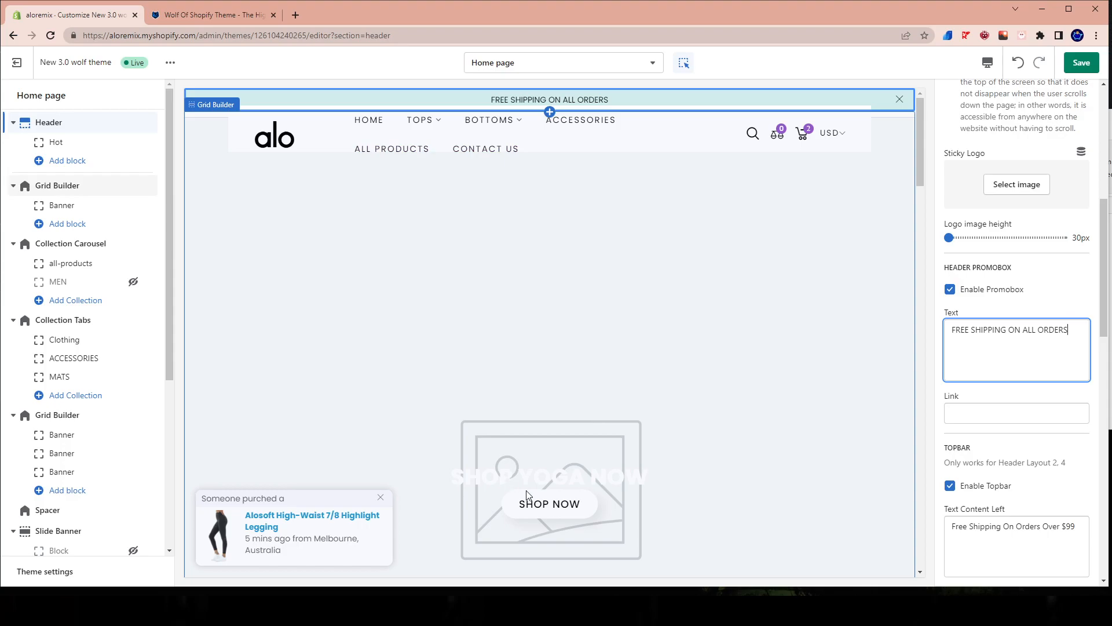
scroll(557, 488, down, 12)
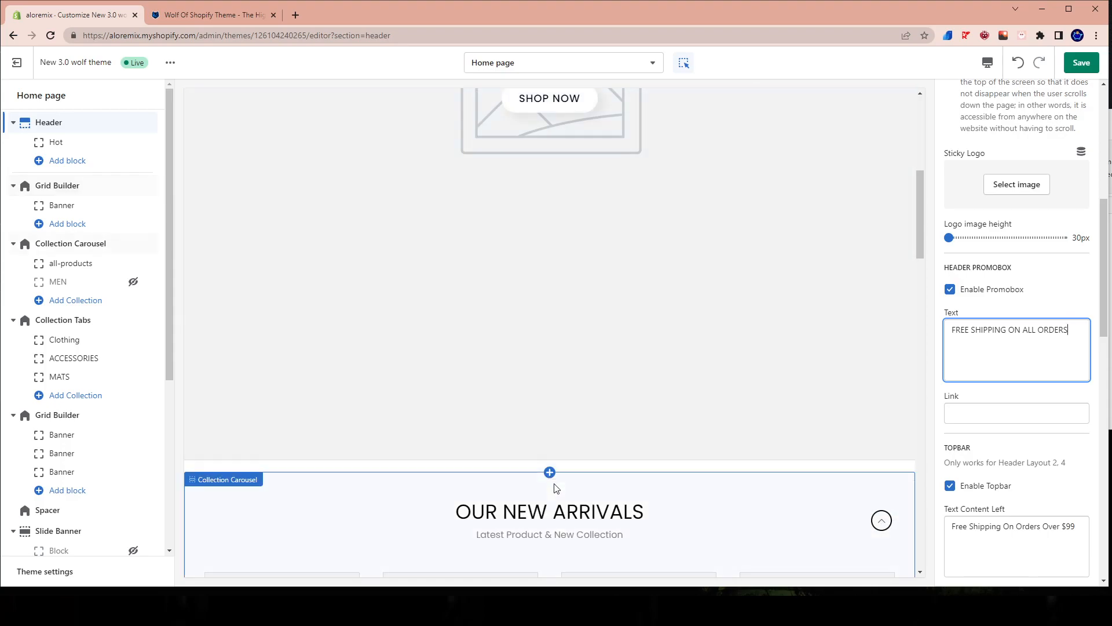
scroll(560, 489, up, 12)
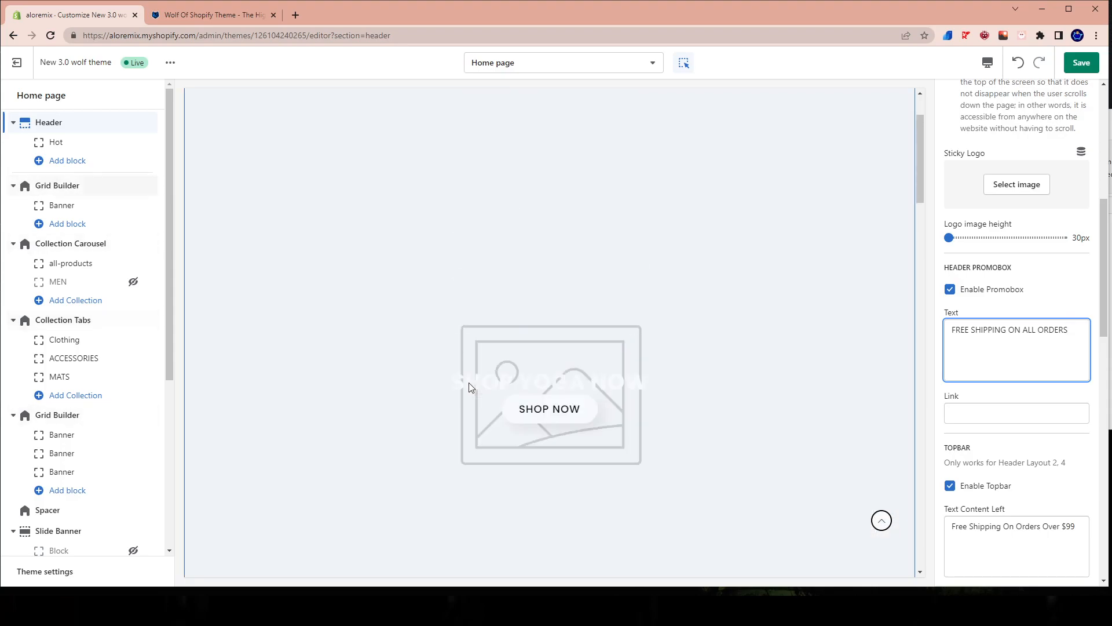
key(ctrl+s)
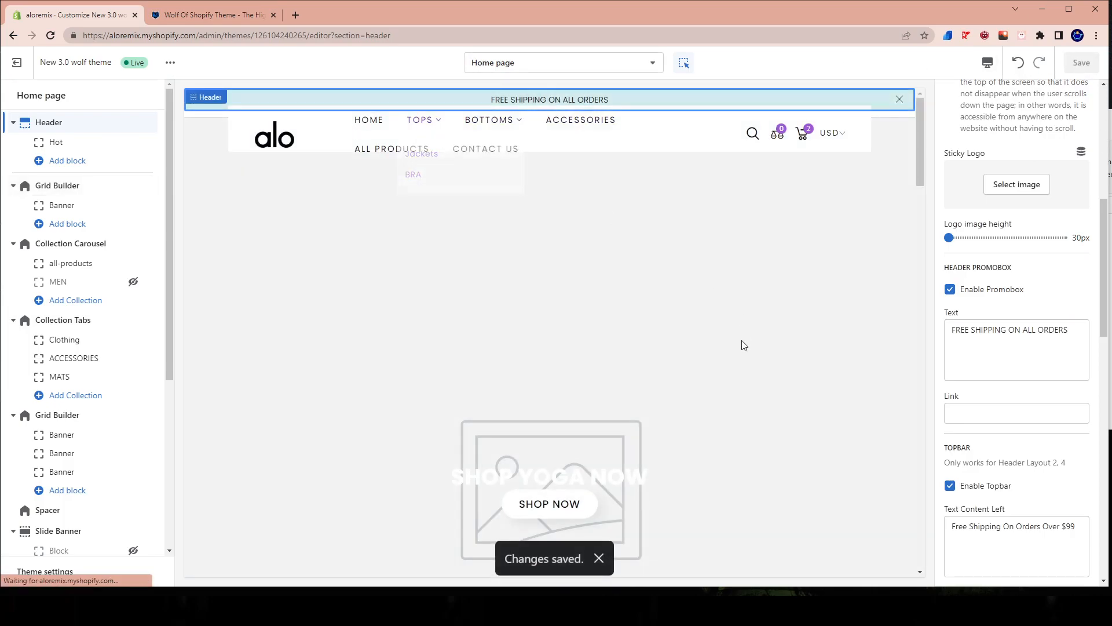
Examine the free shipping bar in the store preview's cart drawer and close the drawer.
click(802, 134)
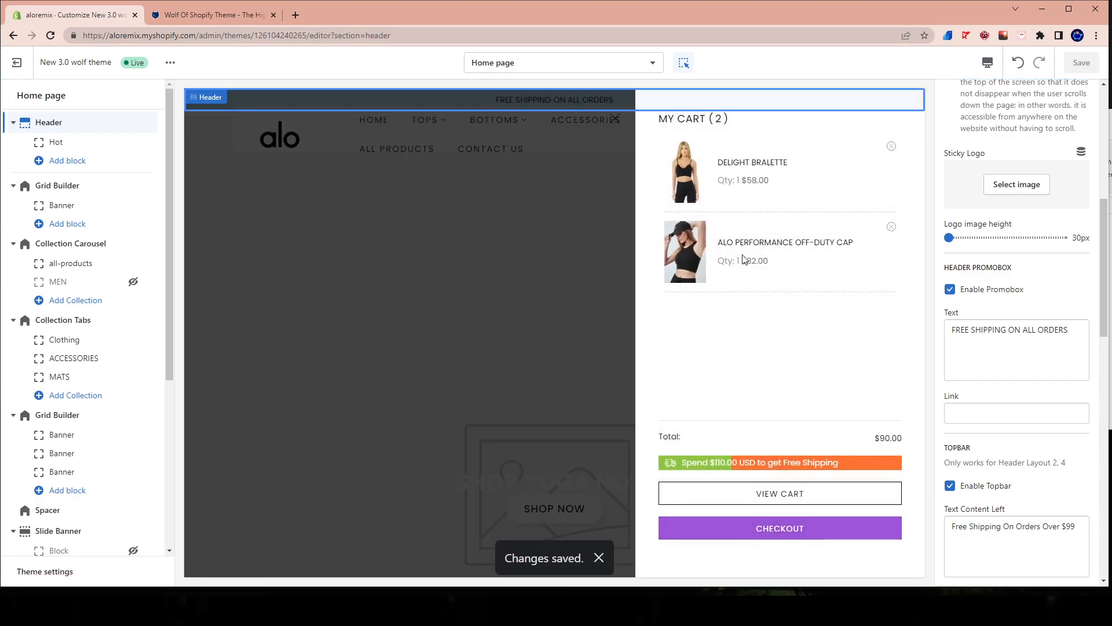
drag(688, 464, 846, 463)
click(549, 240)
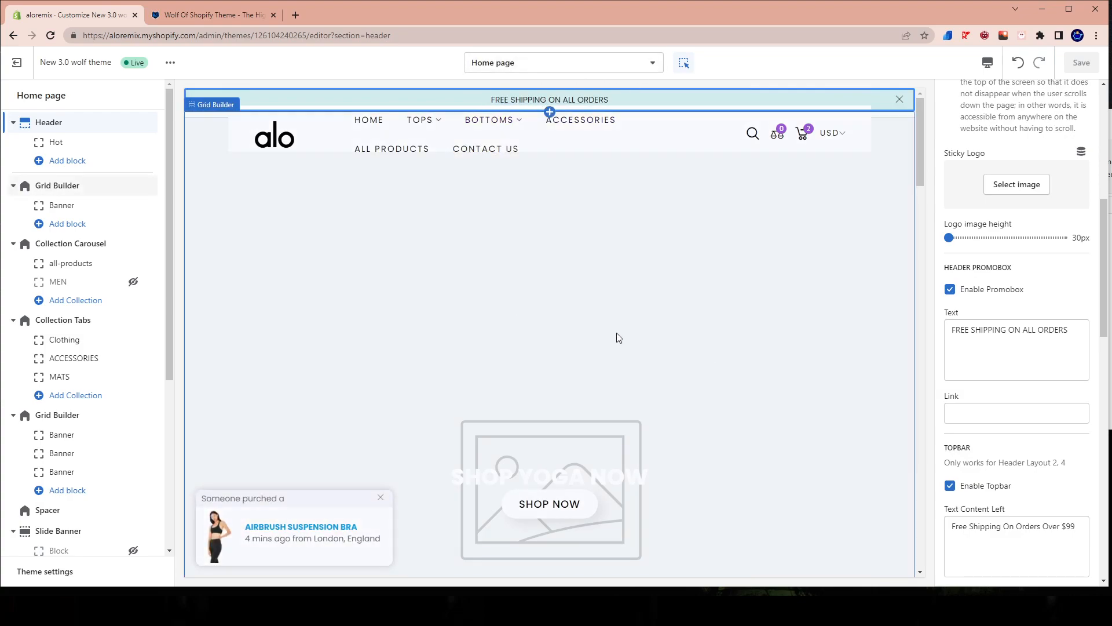
Set the header promobox text to "FREE SHIPPING ON ALL ORDERS OVER $65" and save the theme changes.
drag(1062, 332, 877, 320)
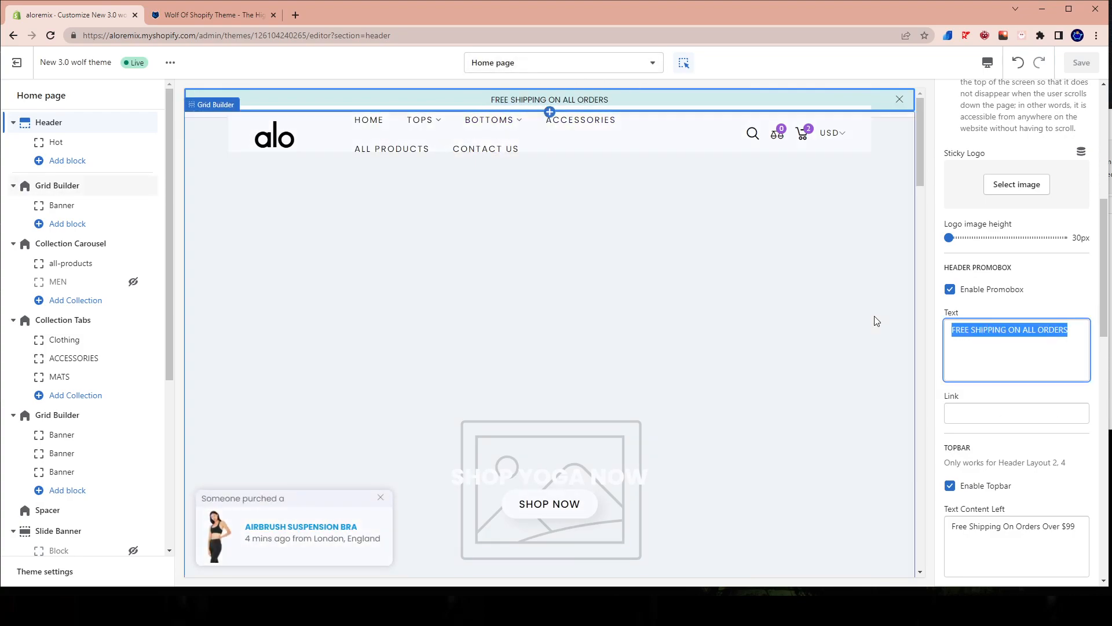
text(FREE S)
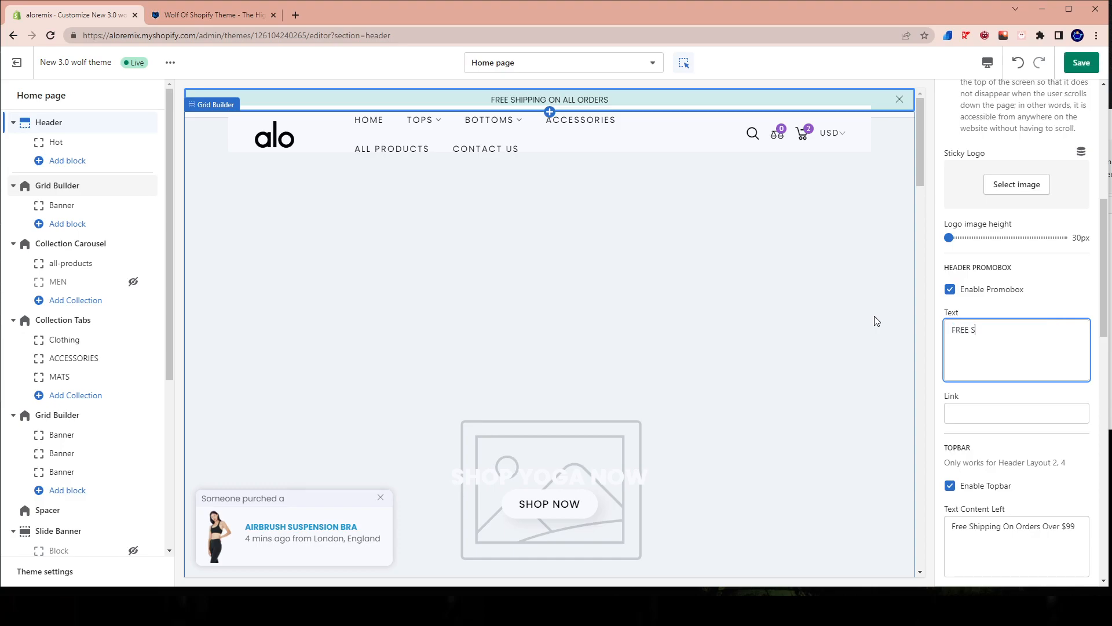
text(HIPPI)
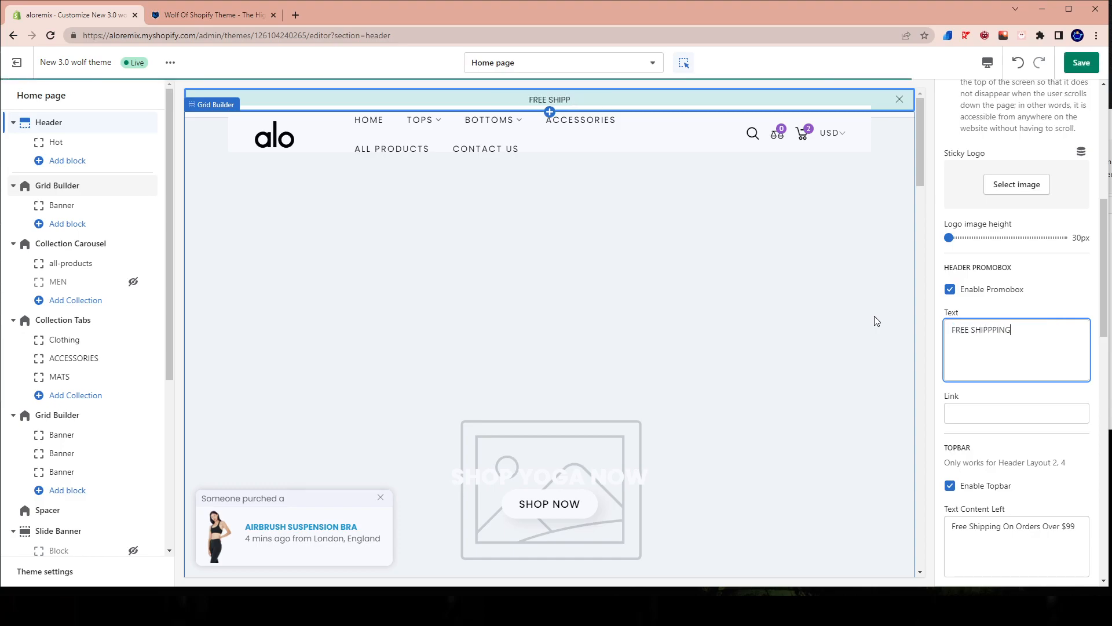
text(NG ON ALL )
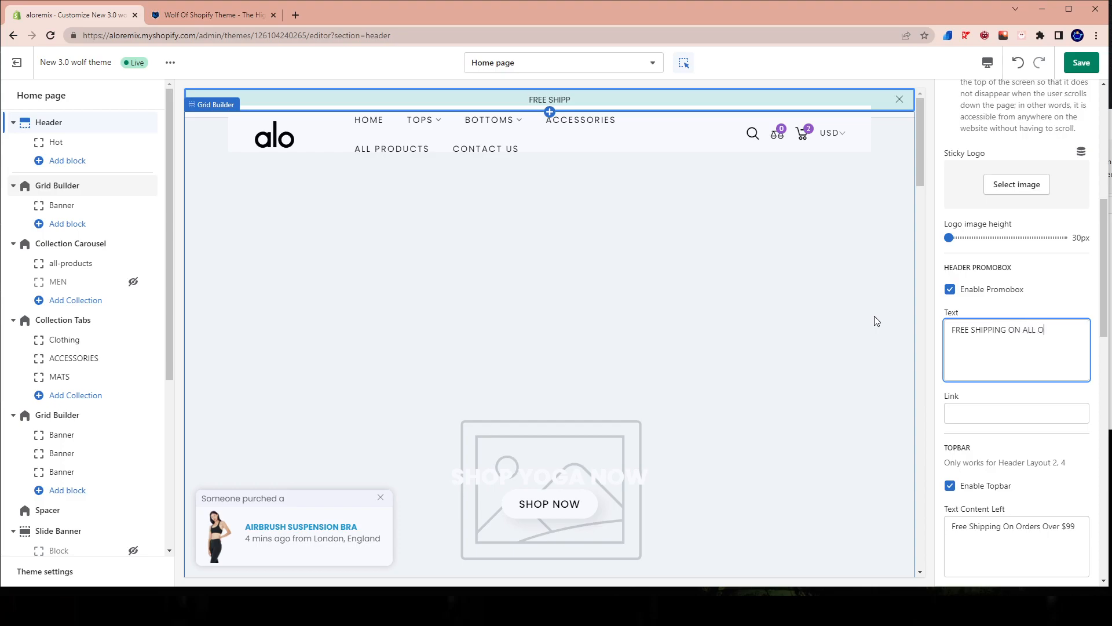
text(ORDERS OVER )
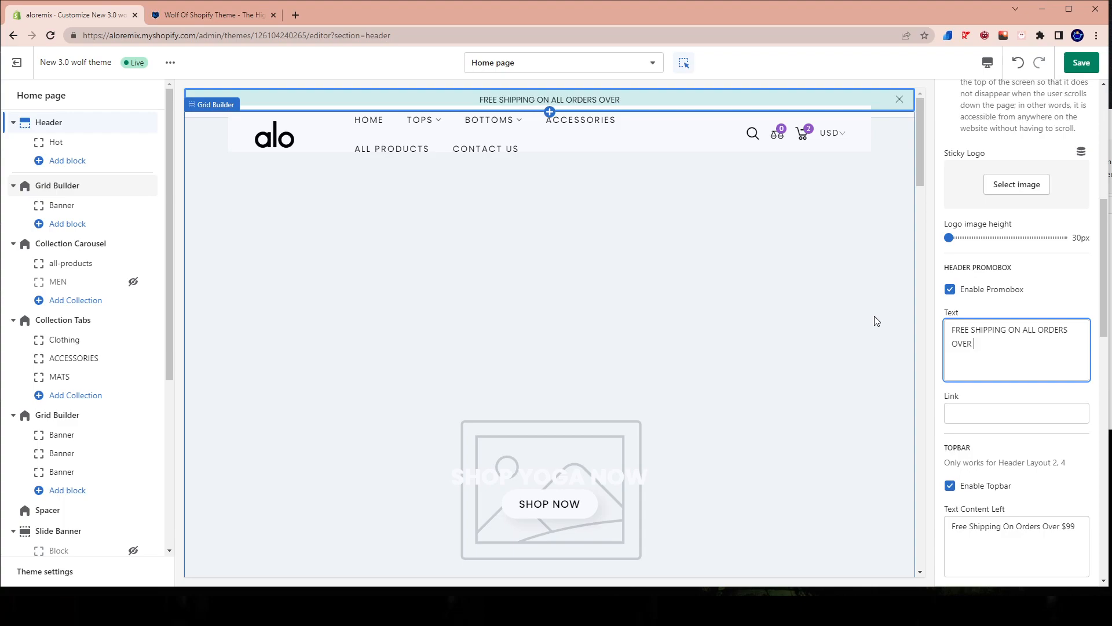
text($65)
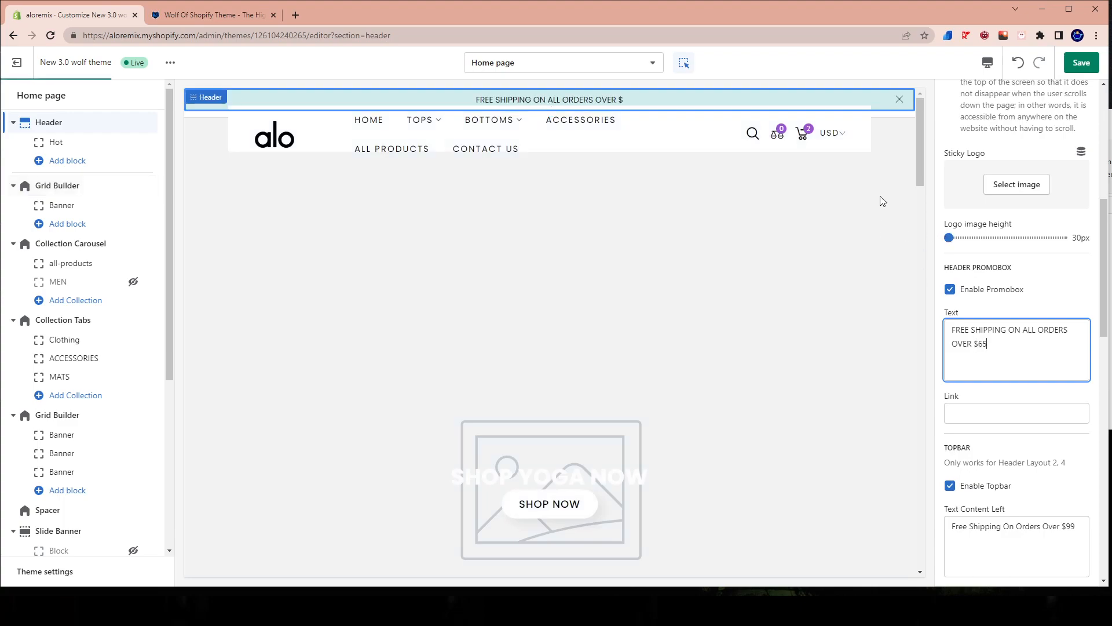
click(1084, 64)
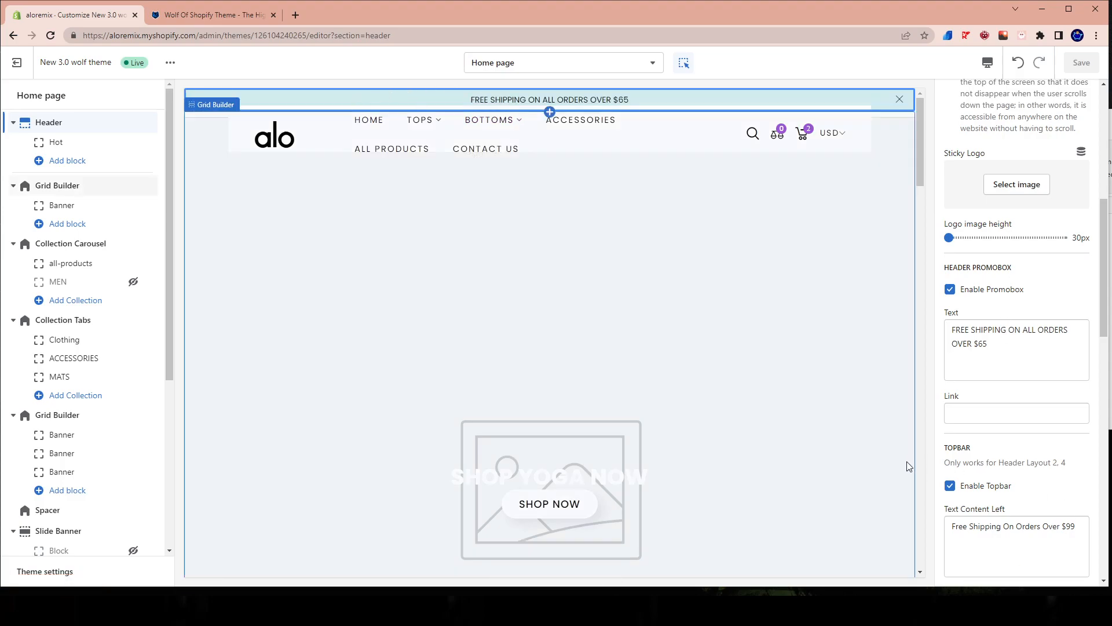
View the live store in a new tab, open its All Products page and copy the page's web address.
mouse_move(410, 128)
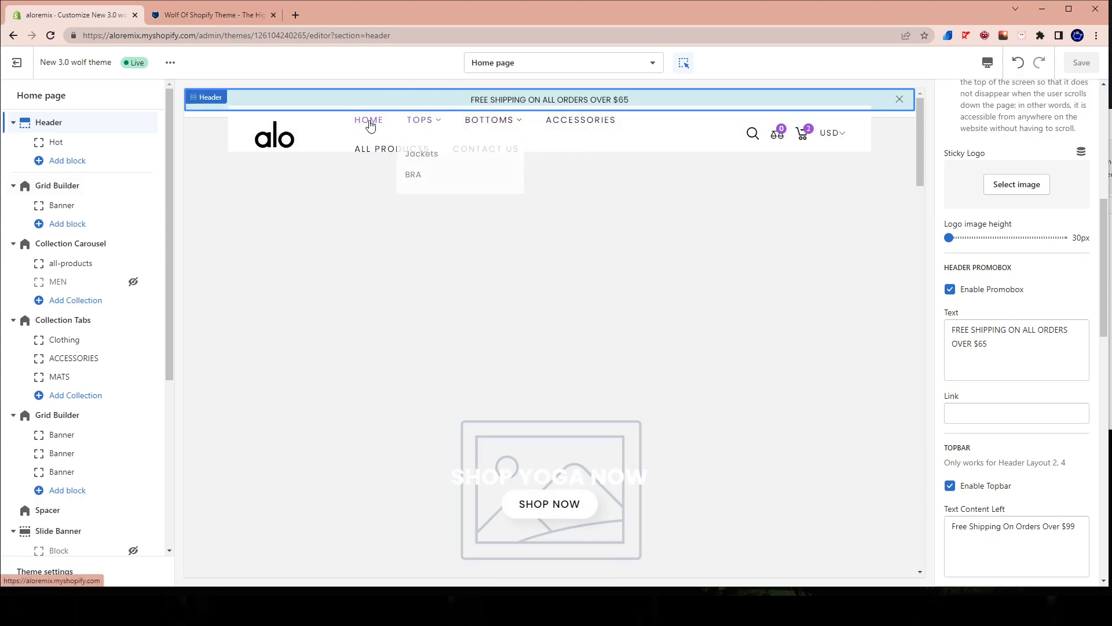
click(392, 150)
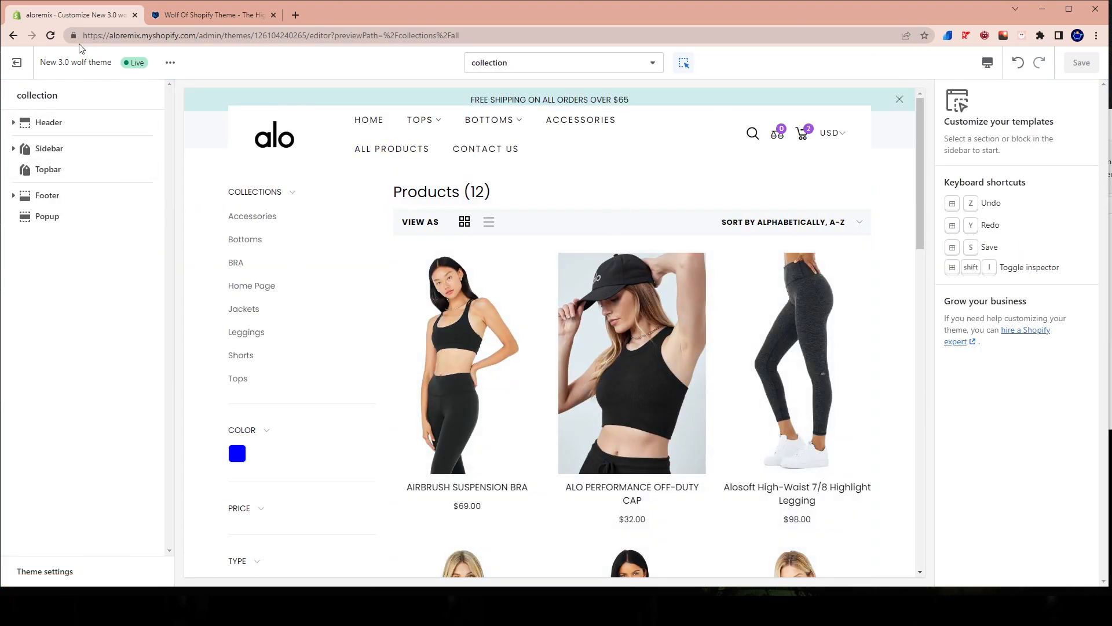
click(171, 63)
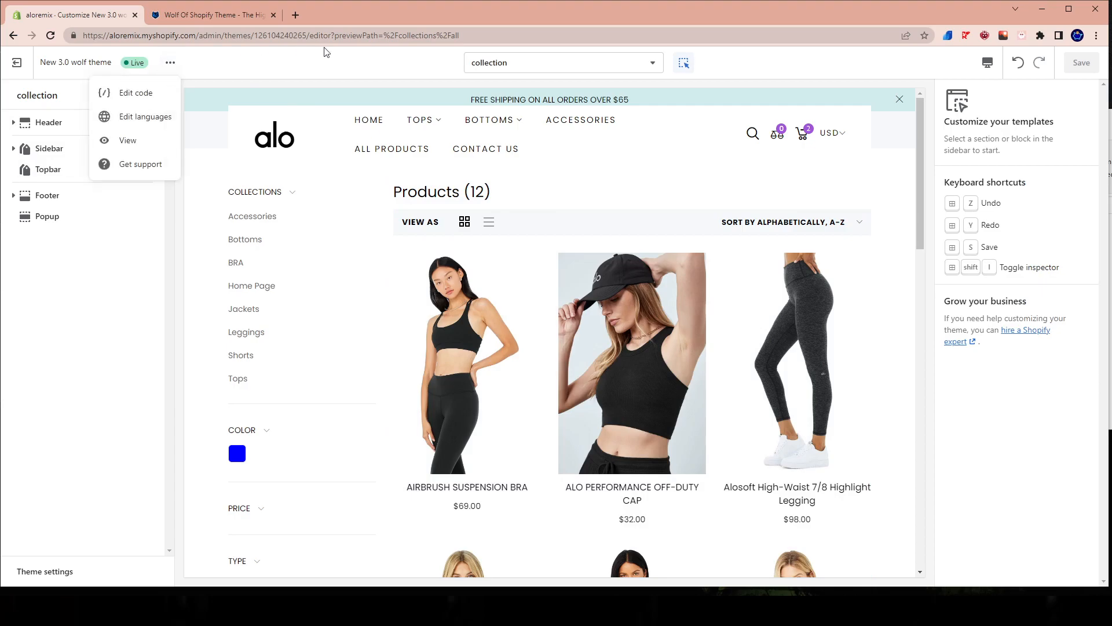
click(170, 62)
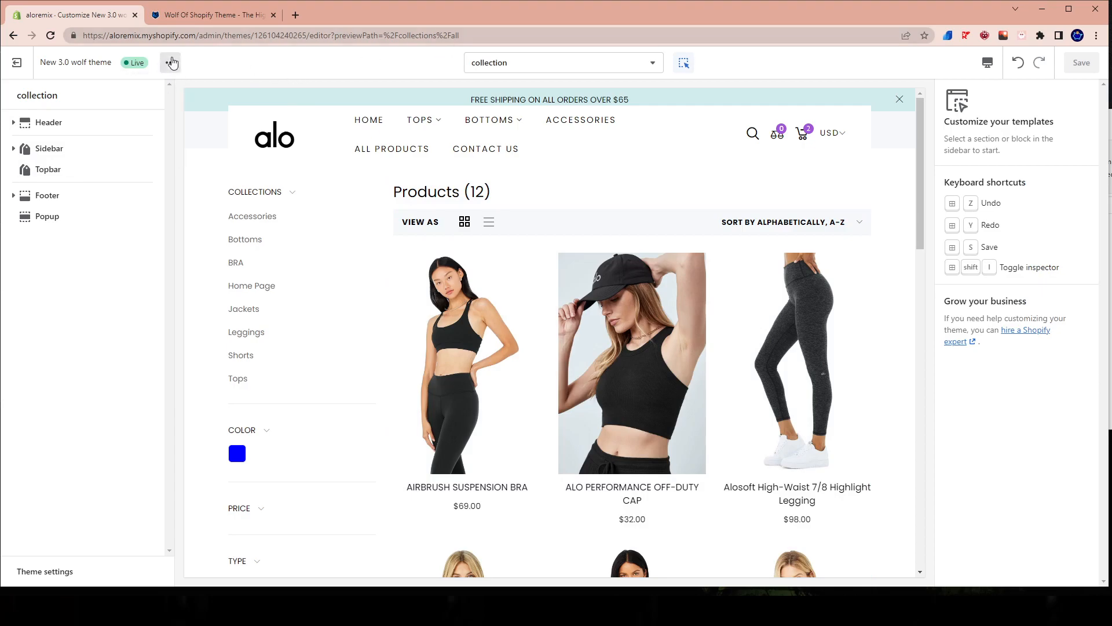
click(170, 63)
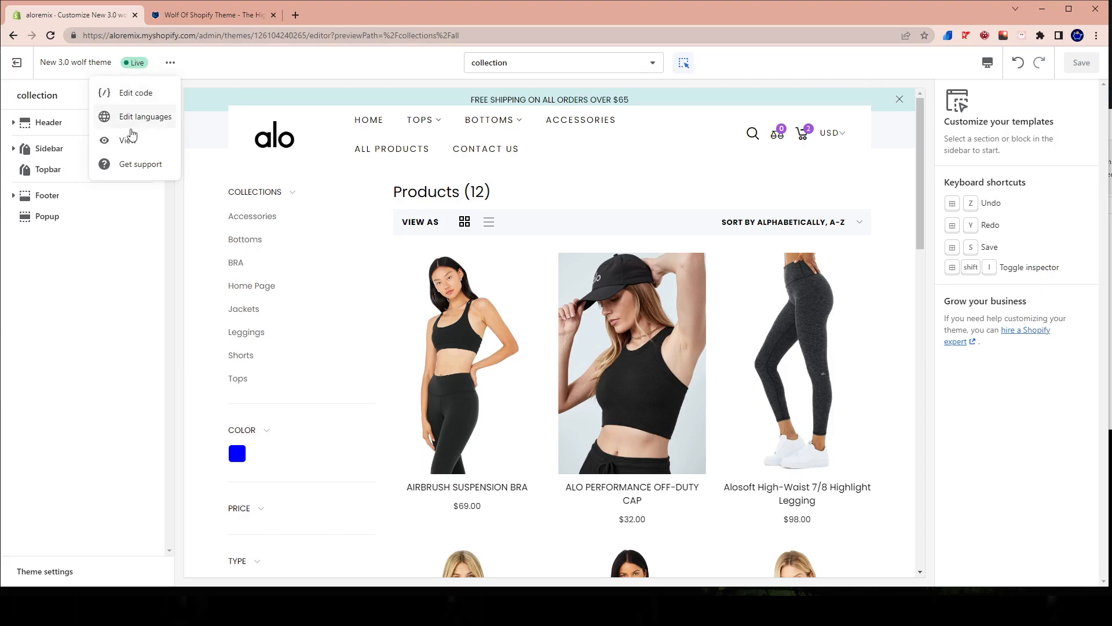
click(123, 140)
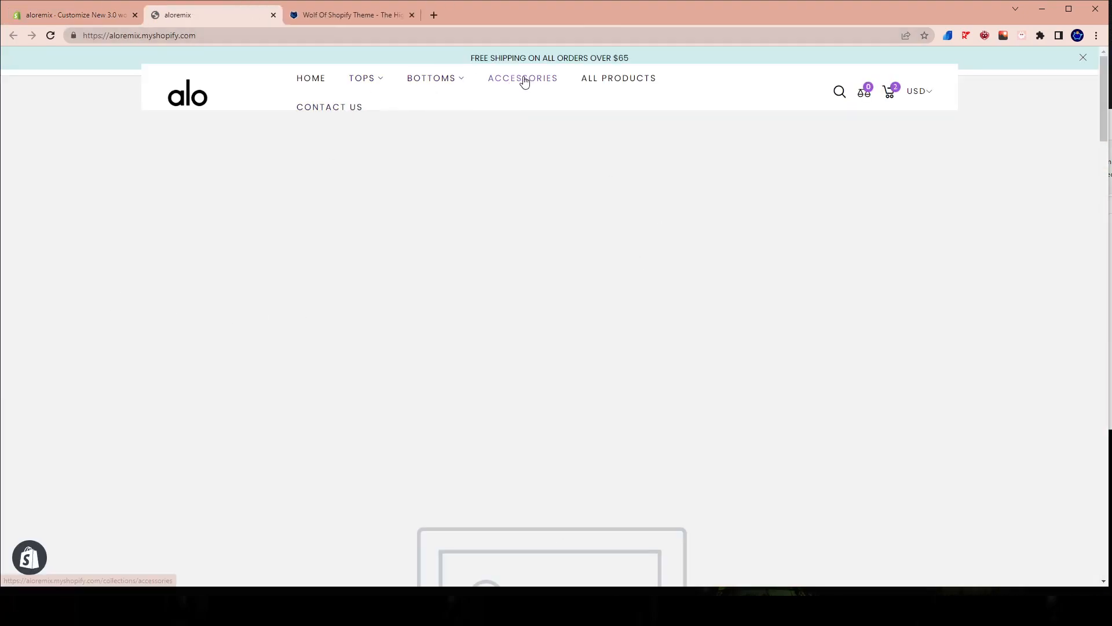
click(608, 81)
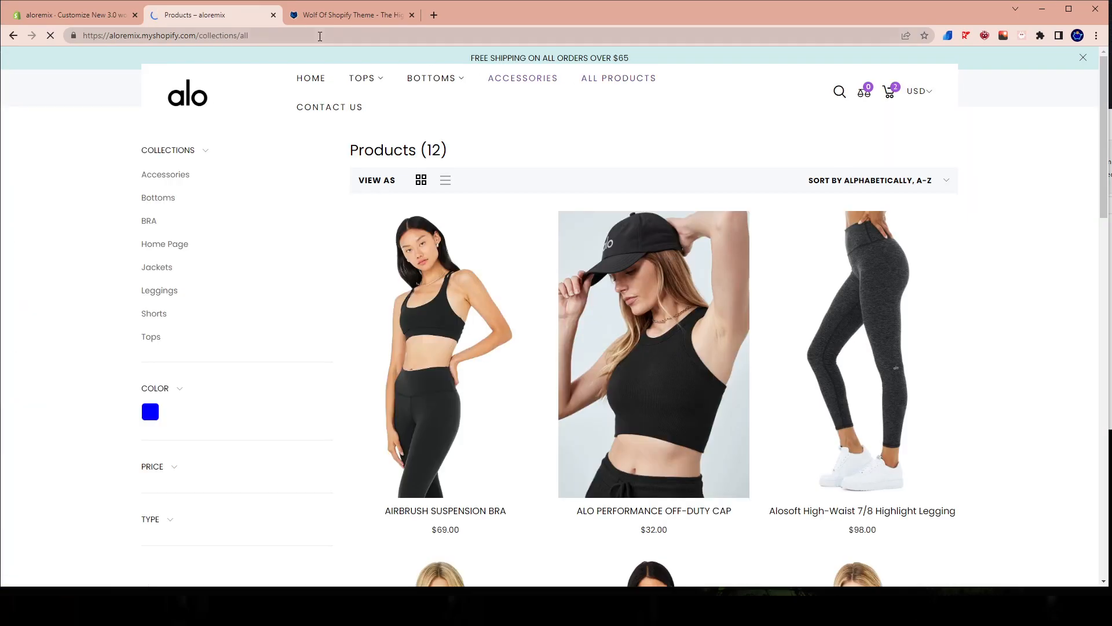
key(ctrl+l)
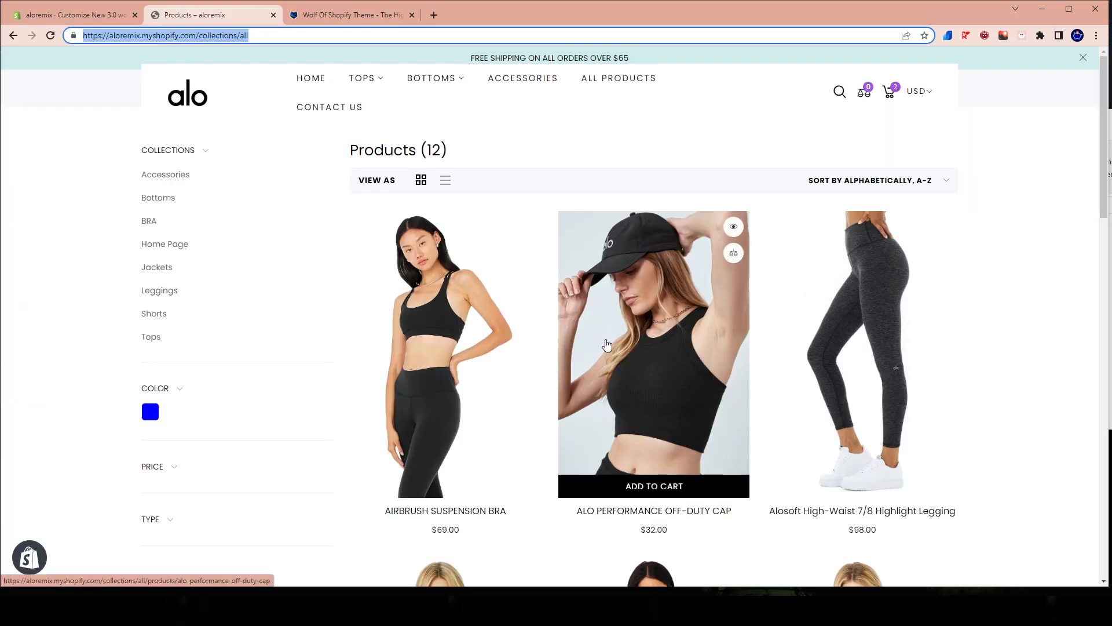
key(BackSpace)
click(51, 23)
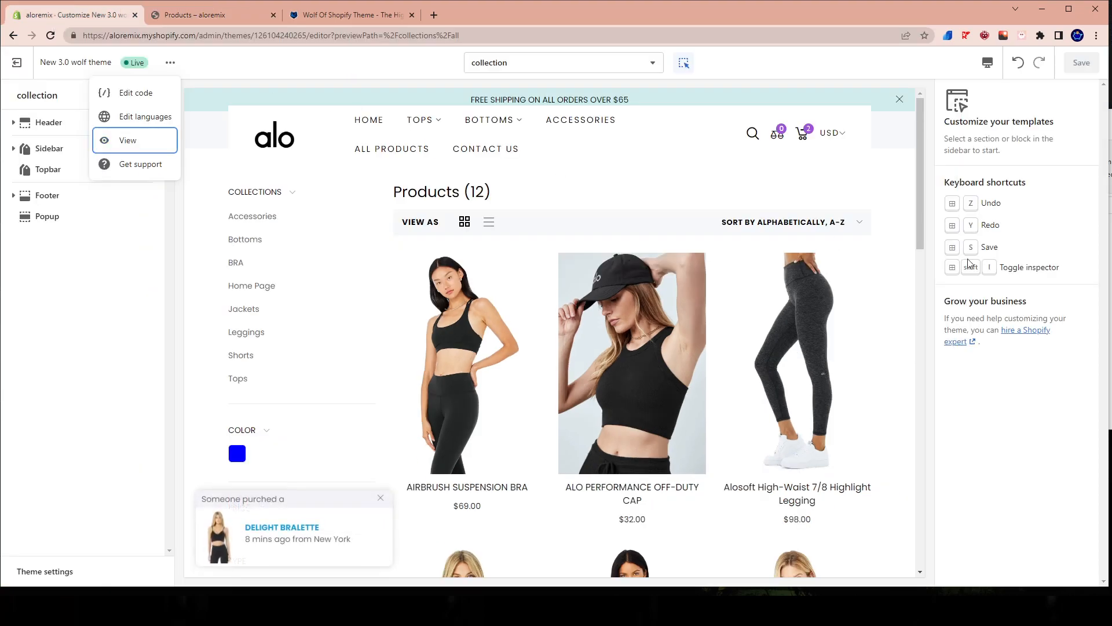
click(42, 128)
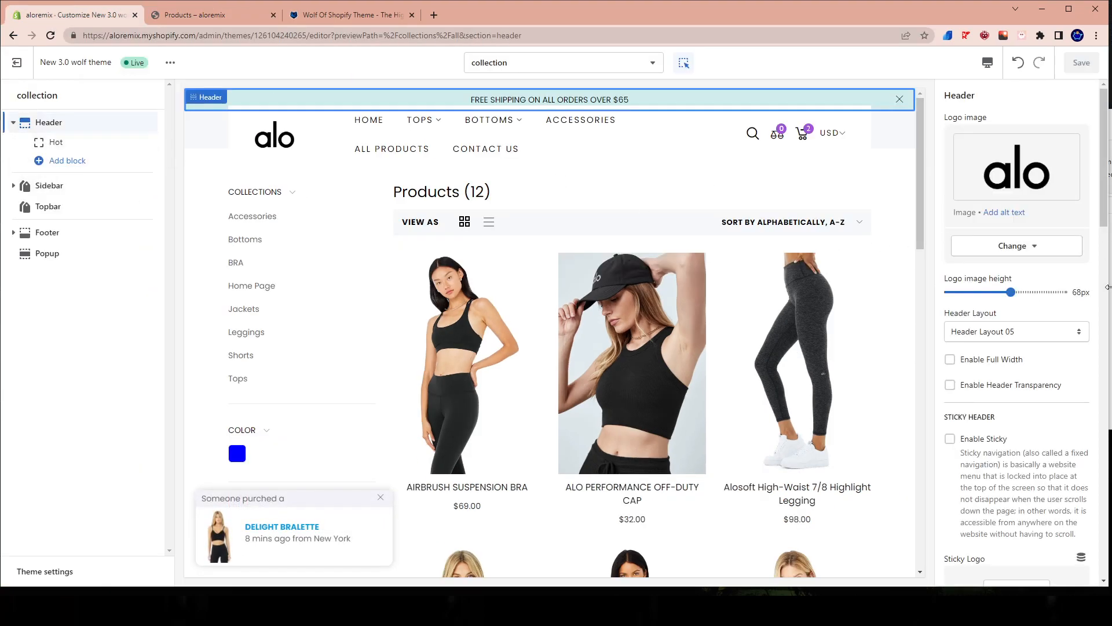
scroll(990, 348, down, 6)
click(991, 351)
key(ctrl+v)
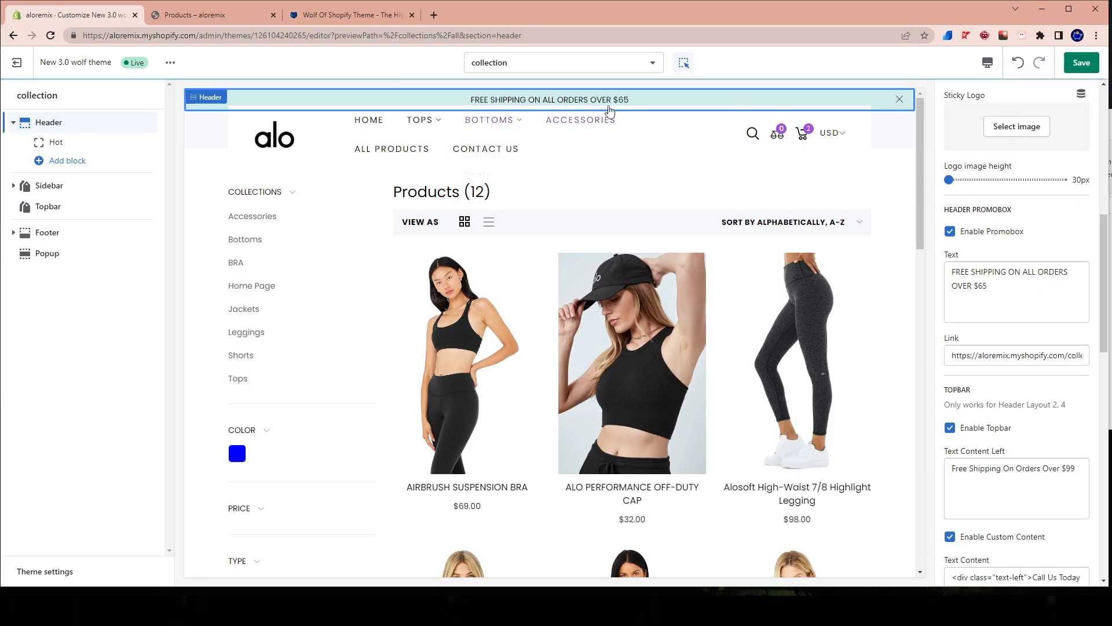
click(1079, 69)
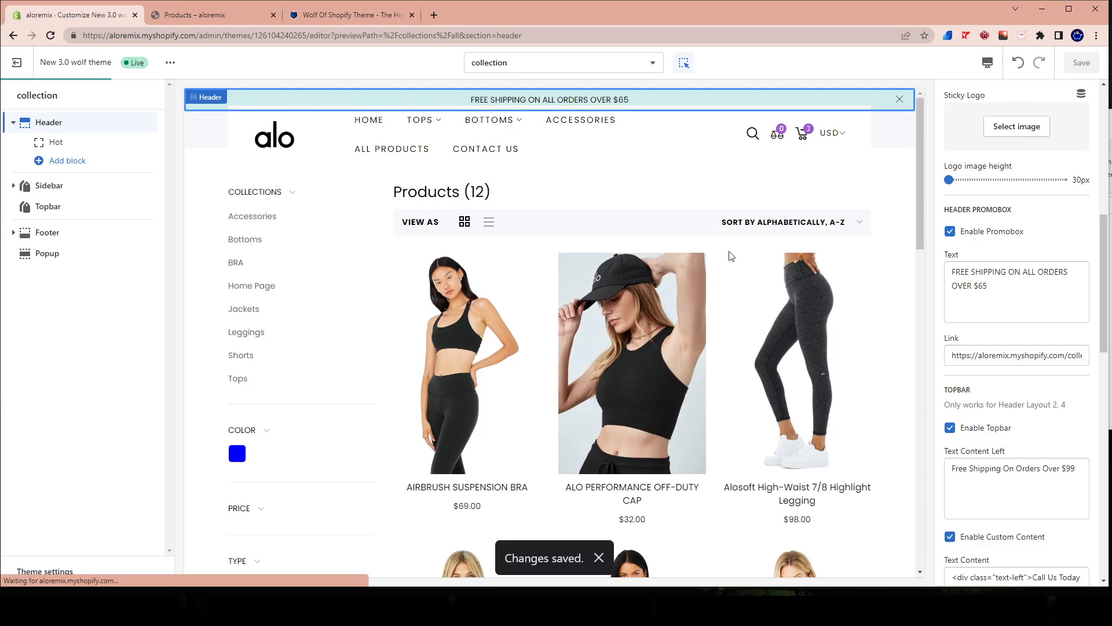
Return the theme editor preview to the home page and look over the page with its promobox.
click(269, 137)
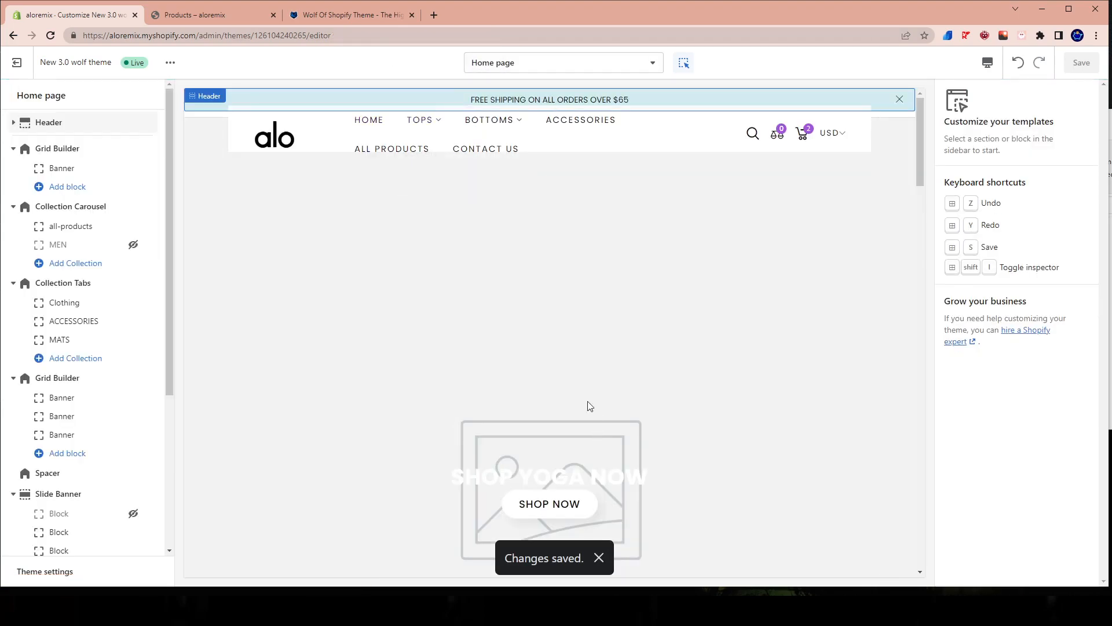
scroll(595, 426, down, 8)
scroll(720, 293, up, 8)
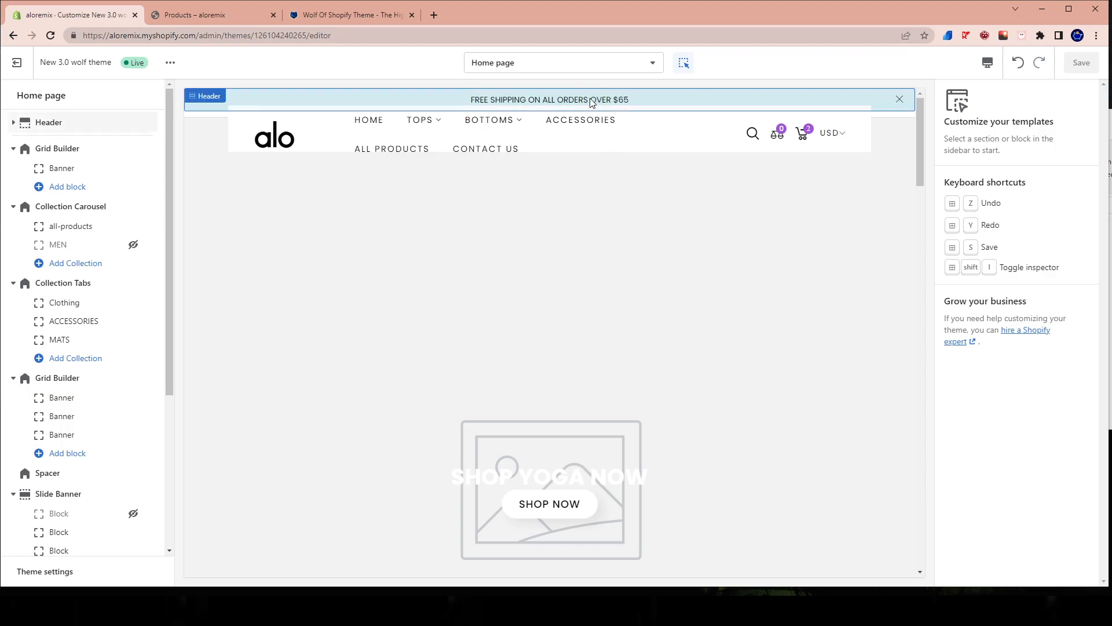
Switch to the live store, go to its home page and test the link on the free shipping promobox.
click(216, 22)
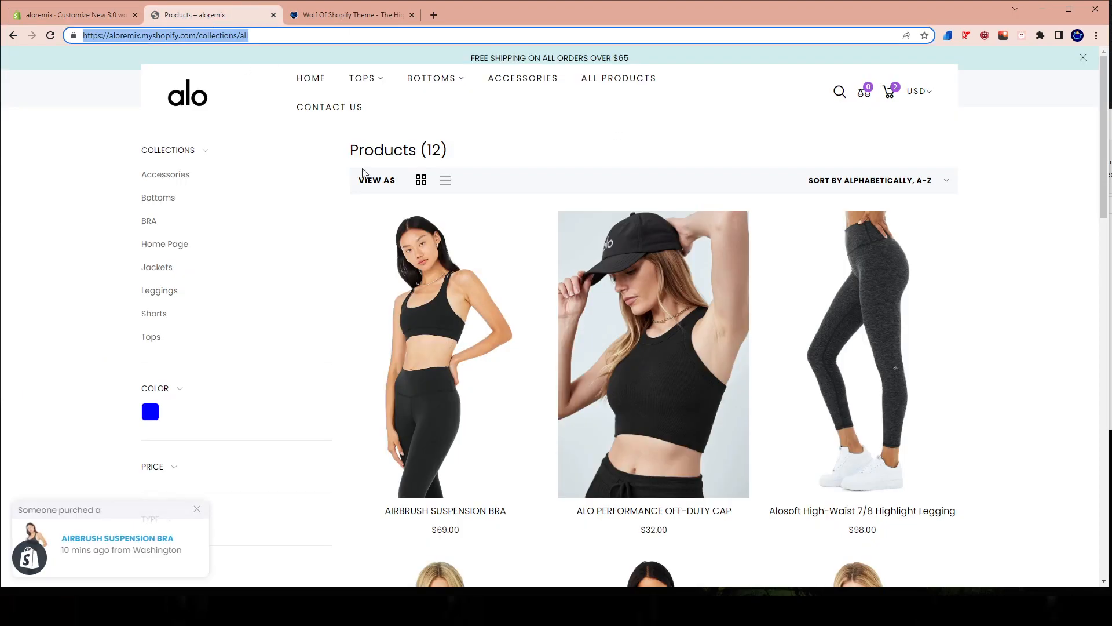
scroll(509, 330, down, 5)
scroll(151, 77, up, 5)
click(181, 95)
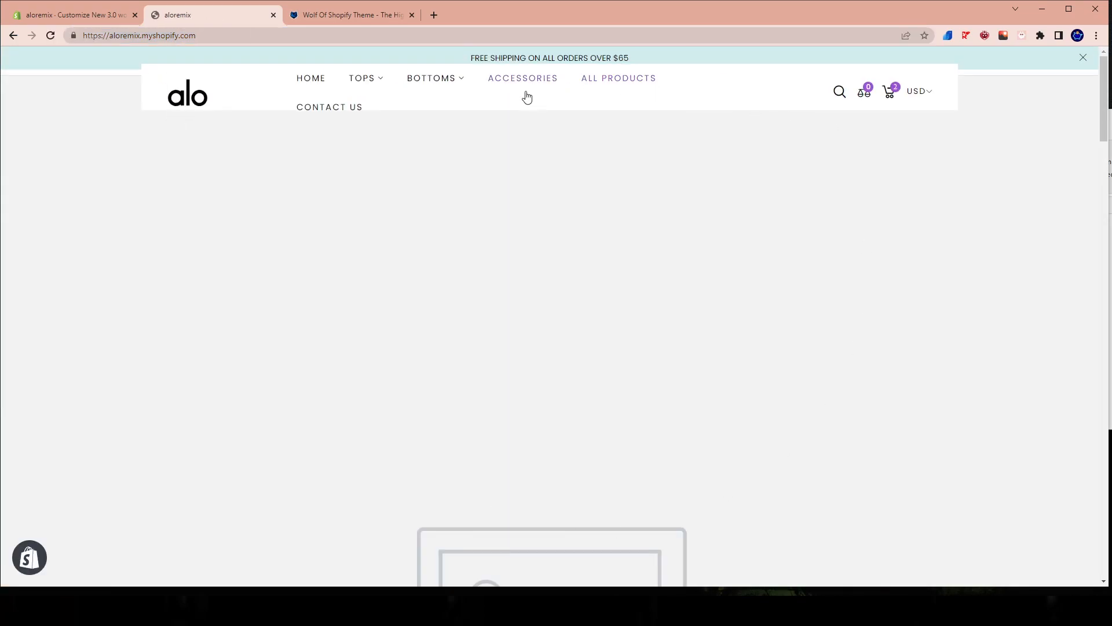
scroll(516, 319, down, 5)
scroll(503, 283, up, 5)
click(539, 61)
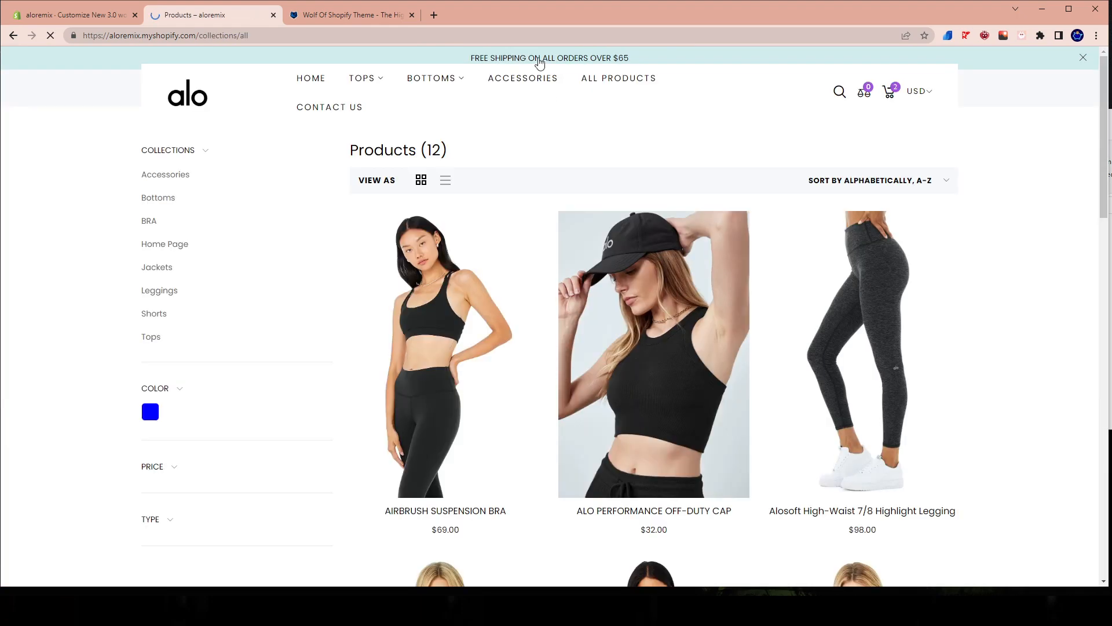
Look over the live store's Products page and compare its promobox with the one in the theme editor's preview.
scroll(827, 311, down, 15)
scroll(666, 352, down, 5)
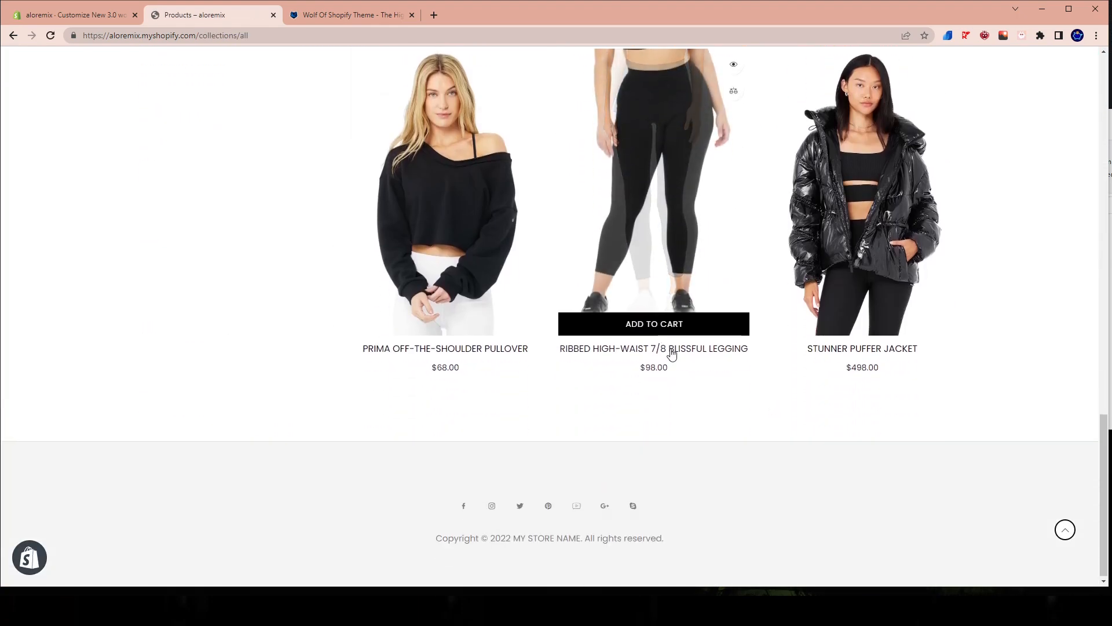
scroll(666, 353, up, 15)
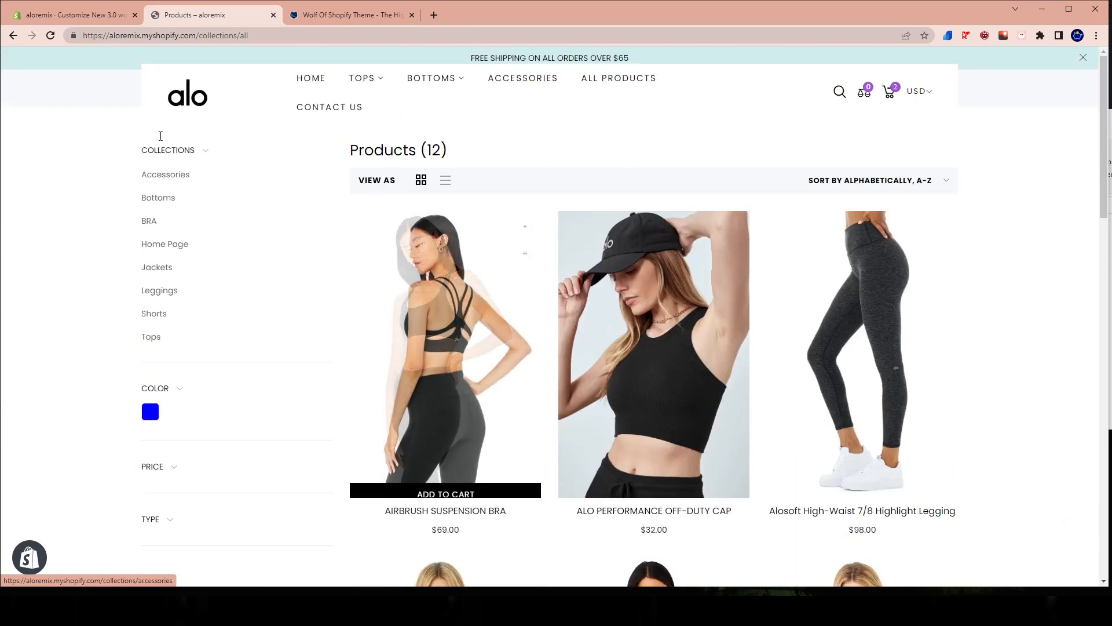
click(78, 14)
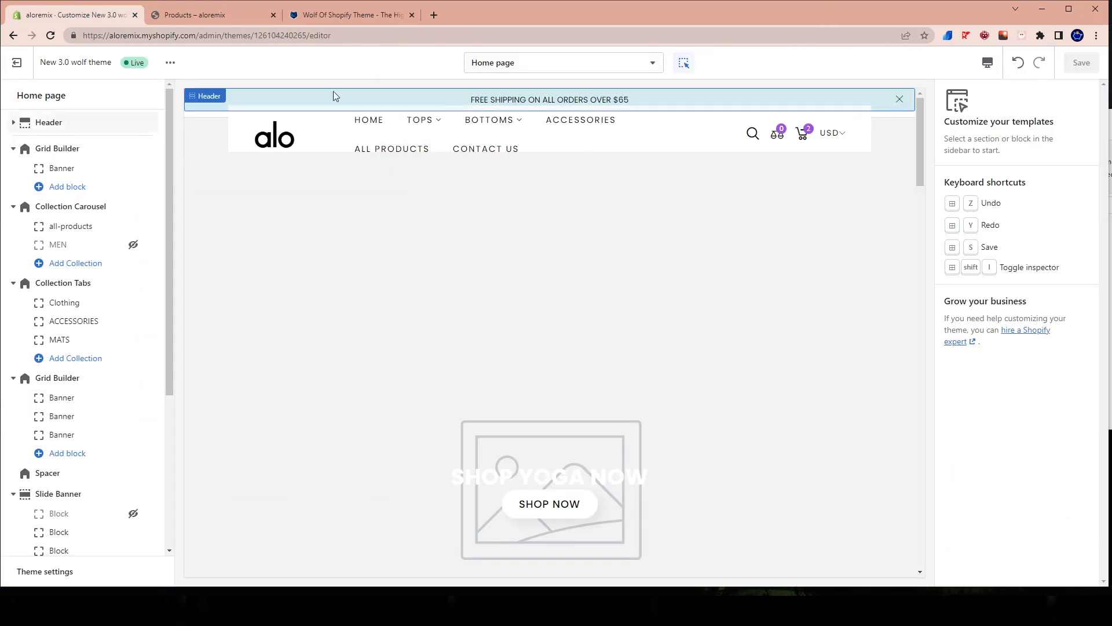
click(169, 18)
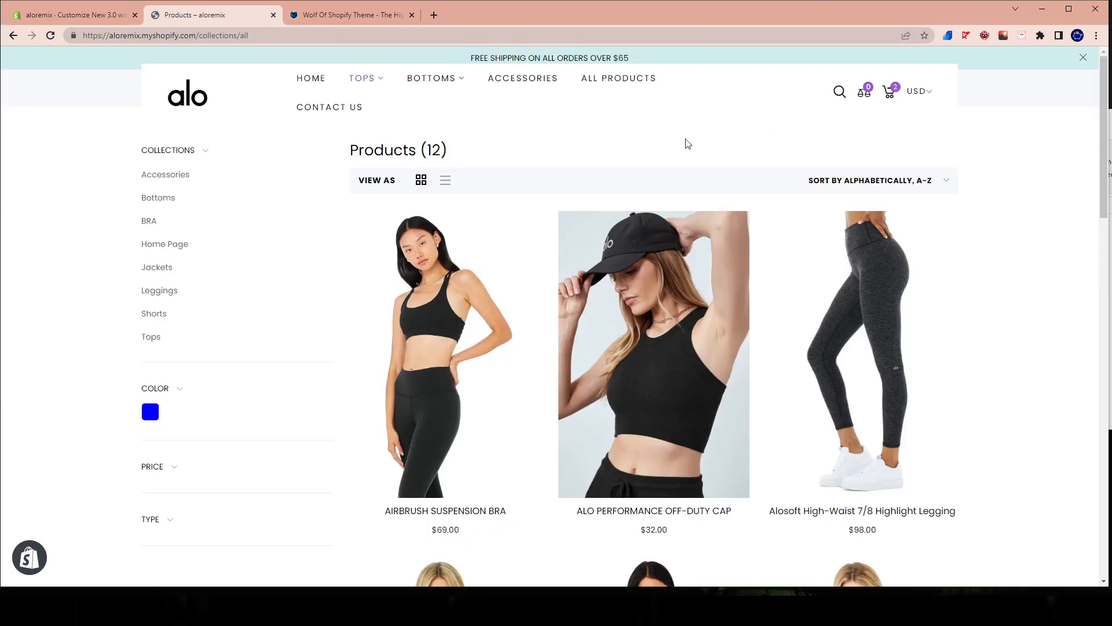
Test dismissing the promobox on the live store's Products page, including after a reload, and return to the store's home page.
click(1083, 59)
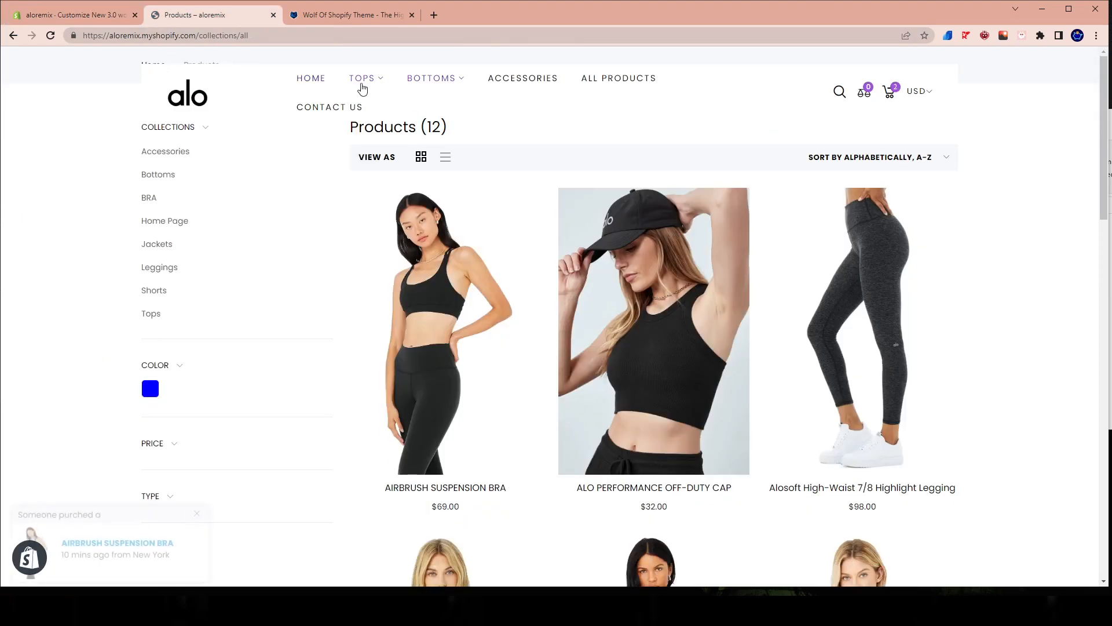
right_click(88, 109)
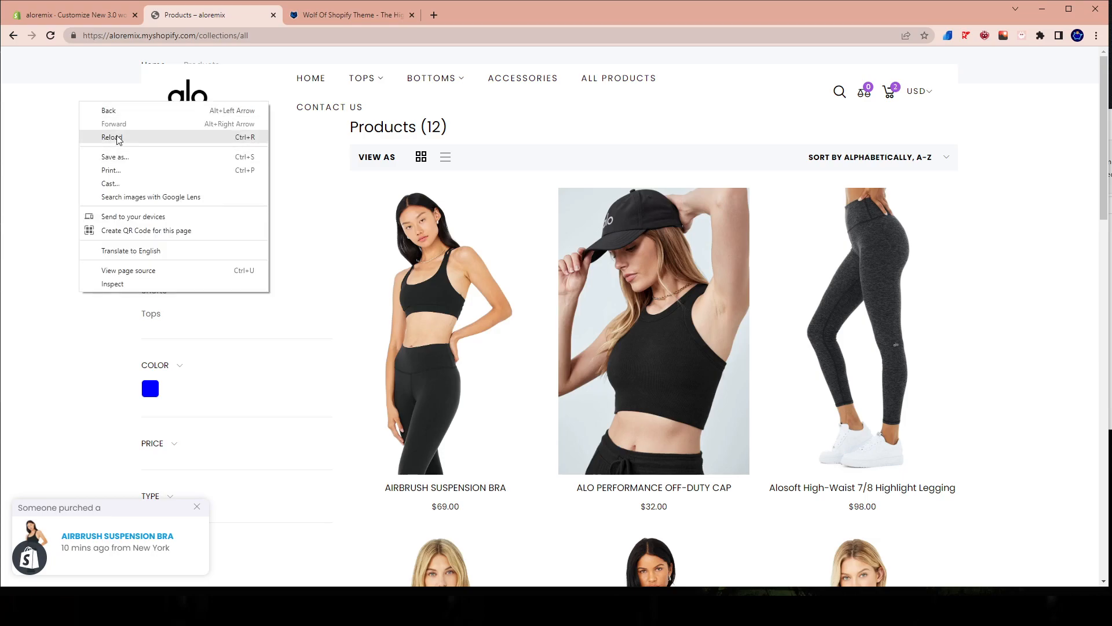
click(110, 143)
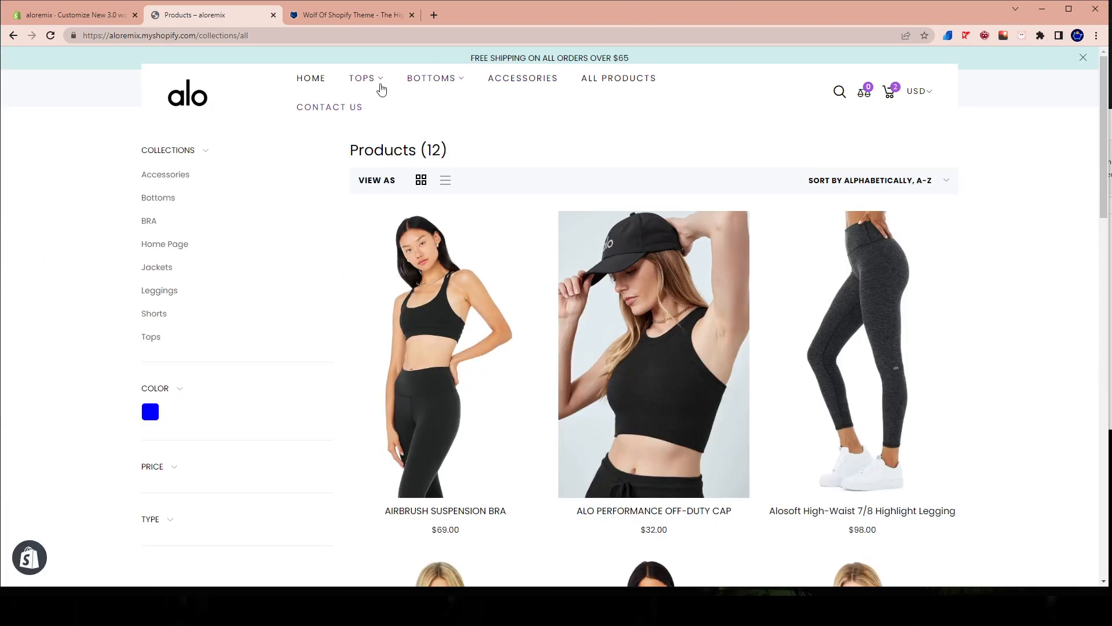
click(1081, 58)
scroll(243, 135, down, 2)
scroll(179, 119, up, 2)
click(174, 101)
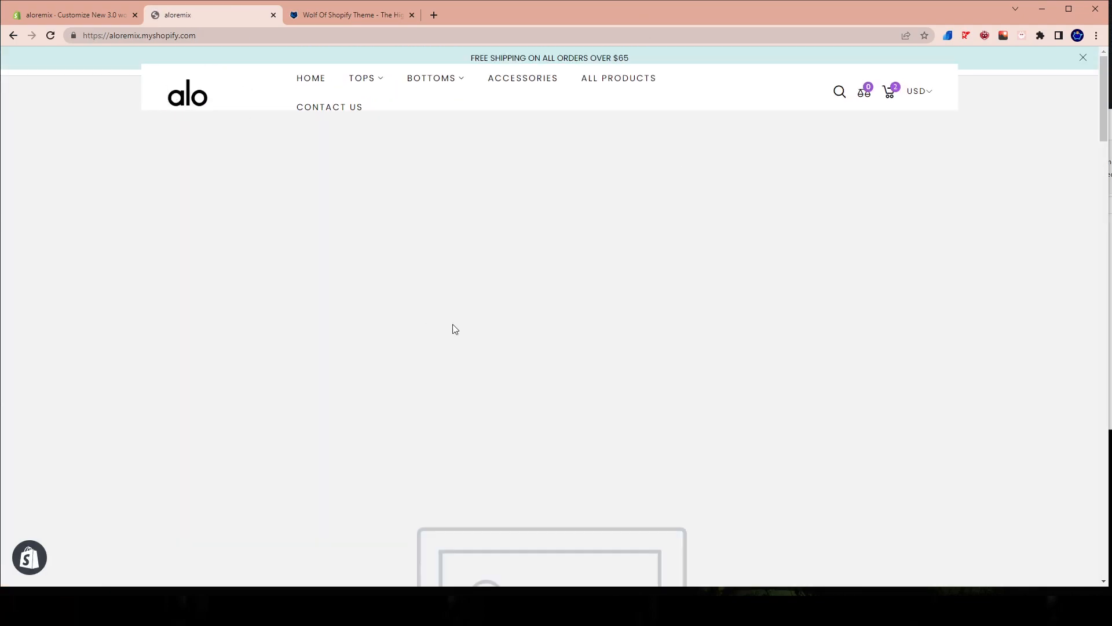
Back in the theme editor, enable full width for the header, set its logo image height to 61px and save the changes.
click(33, 21)
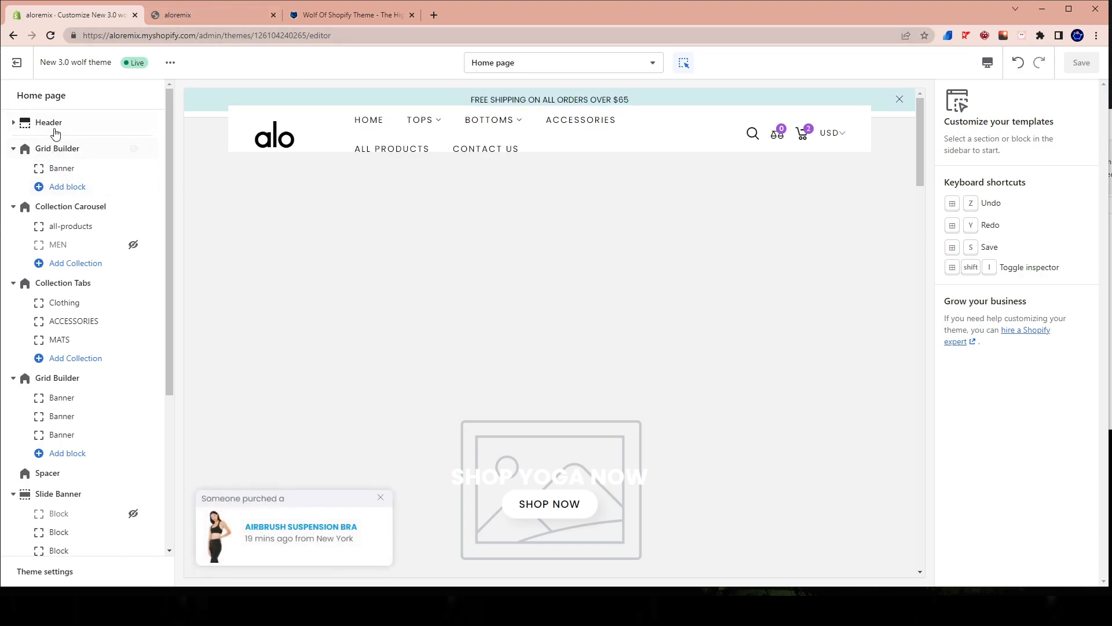
click(26, 122)
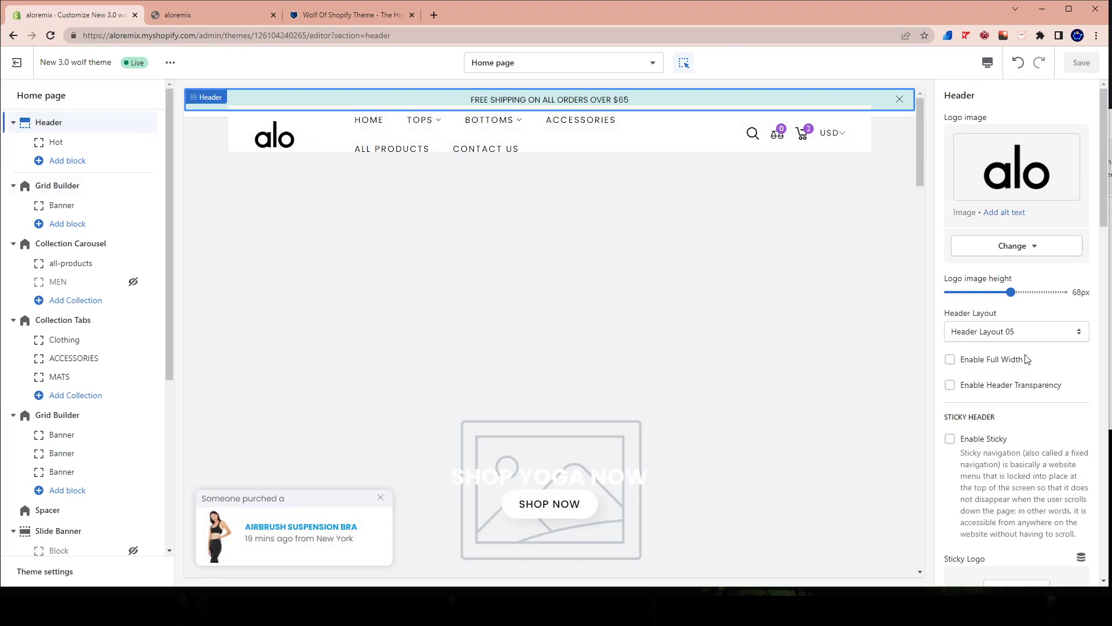
scroll(1027, 359, down, 2)
scroll(974, 336, up, 2)
click(950, 362)
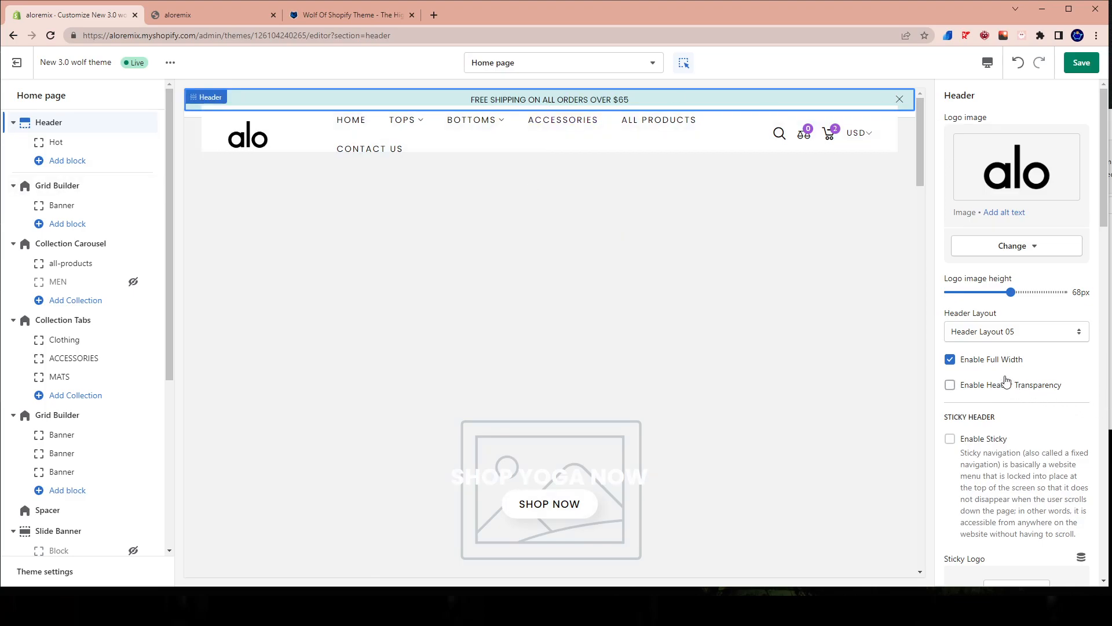
drag(1010, 291, 999, 291)
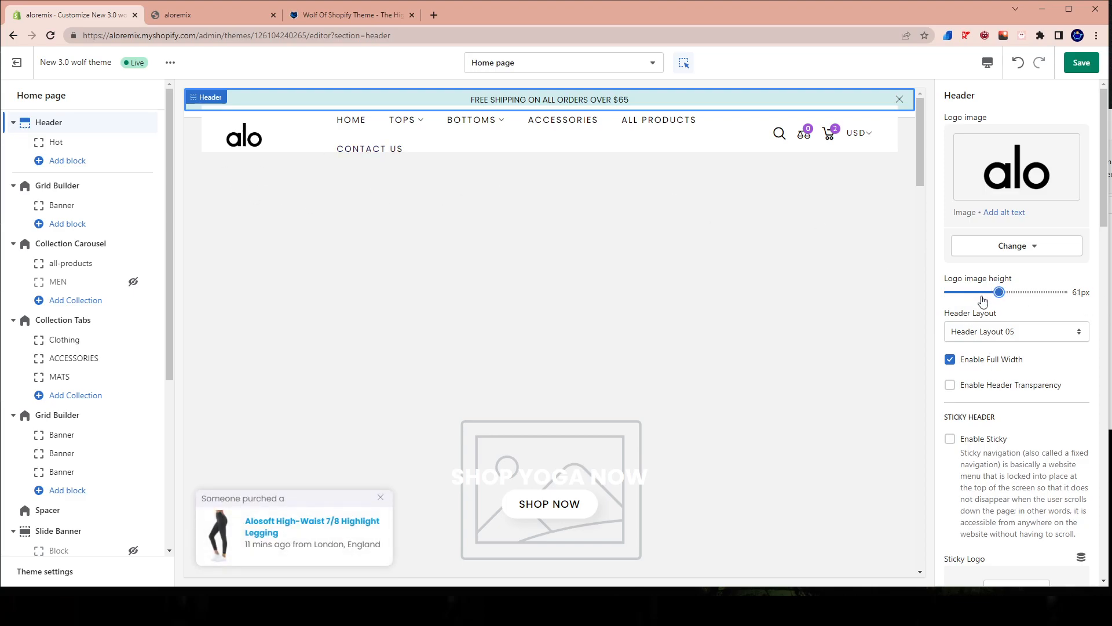
click(1077, 68)
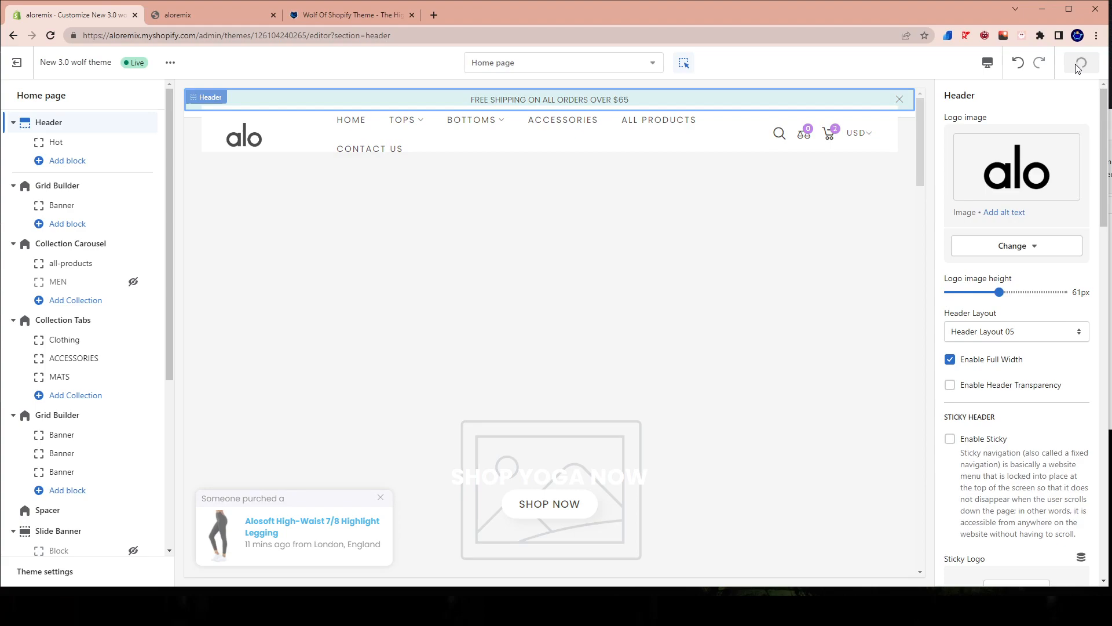
Try out the header's Enable Sticky option in the home page preview and turn it off again.
scroll(1037, 307, down, 4)
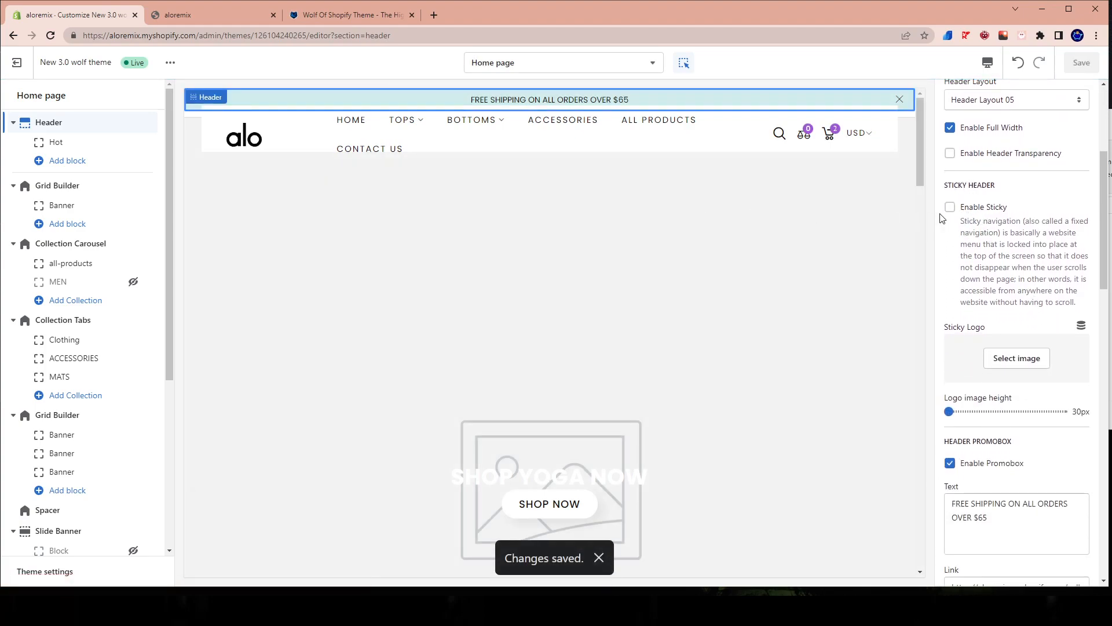
click(950, 207)
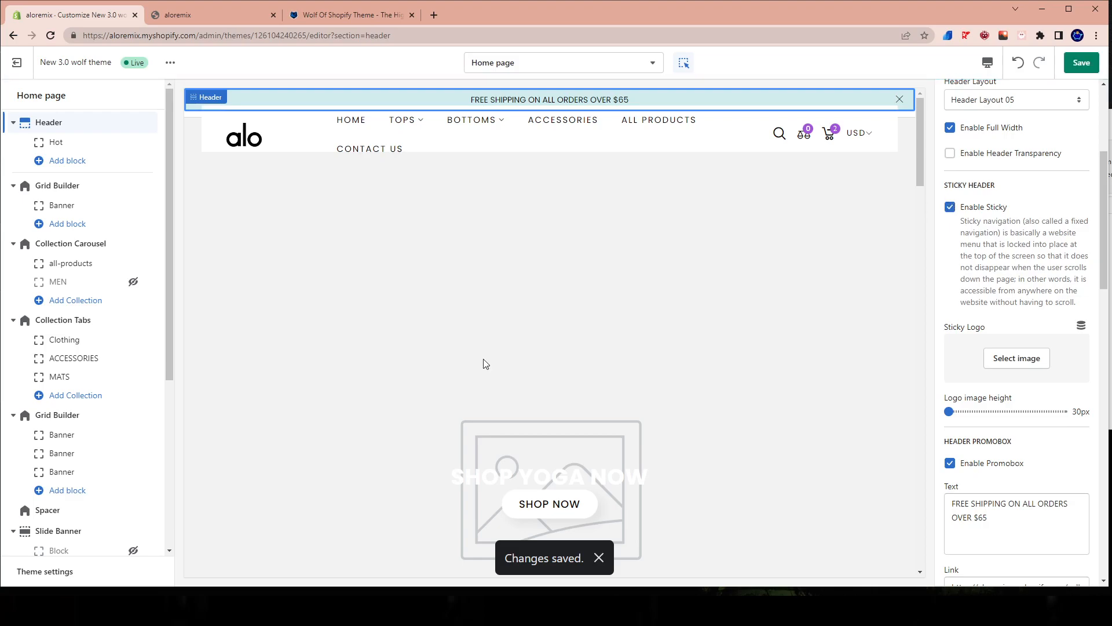
scroll(576, 349, down, 1)
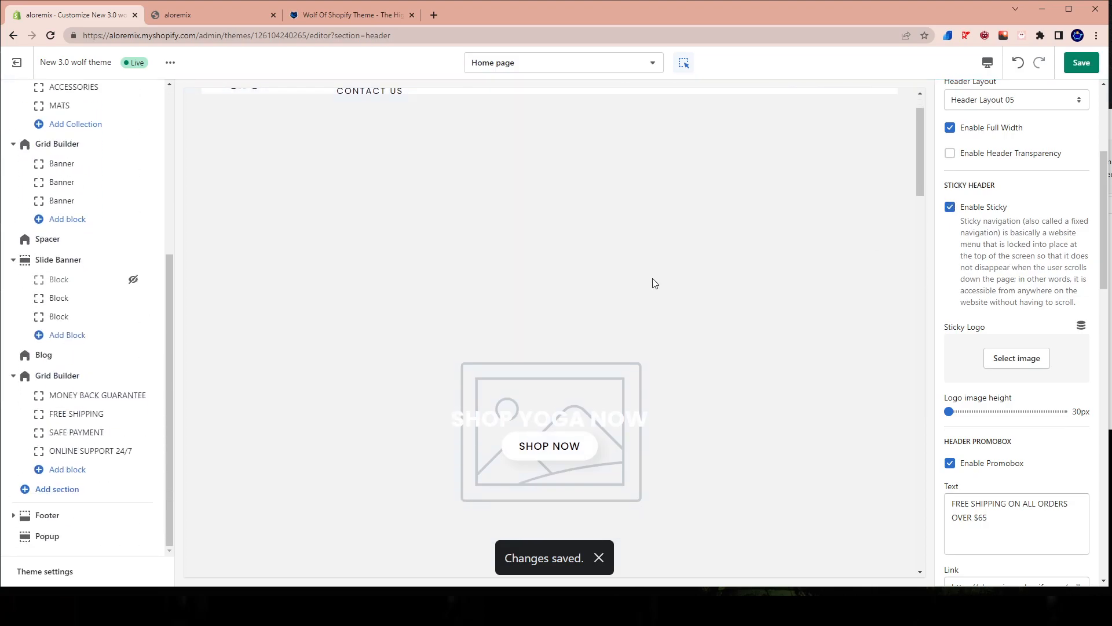
scroll(652, 283, down, 15)
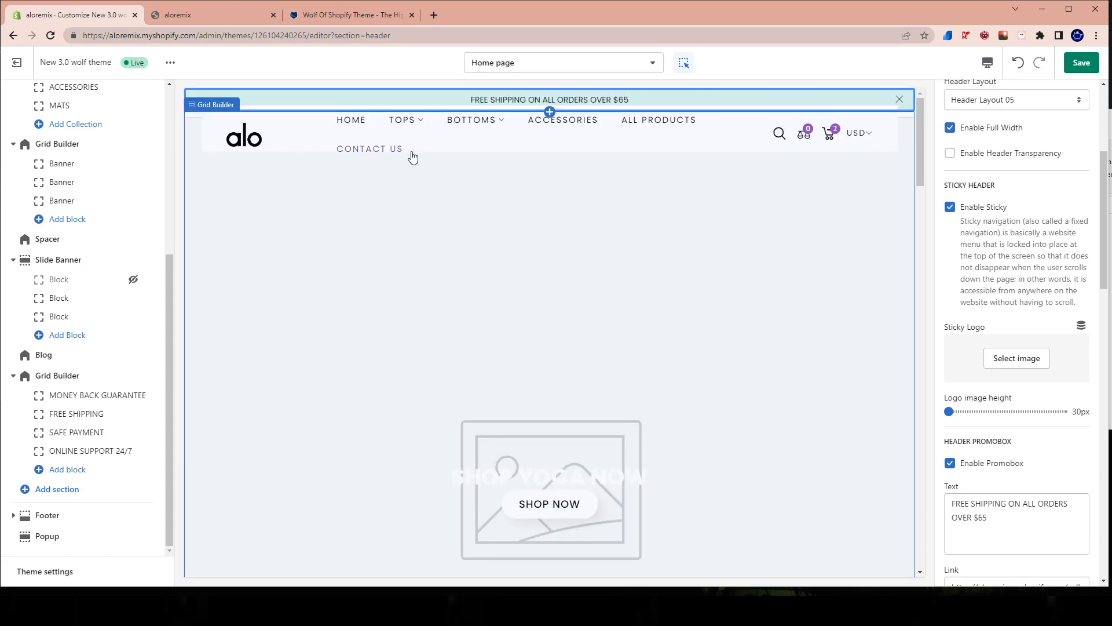
click(951, 209)
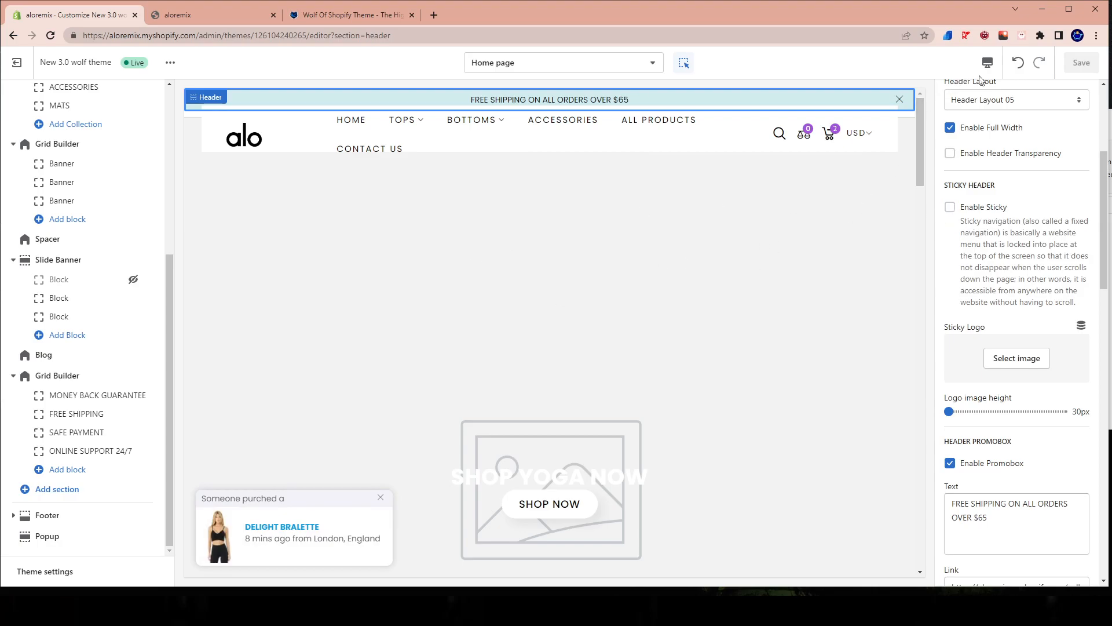
mouse_move(54, 432)
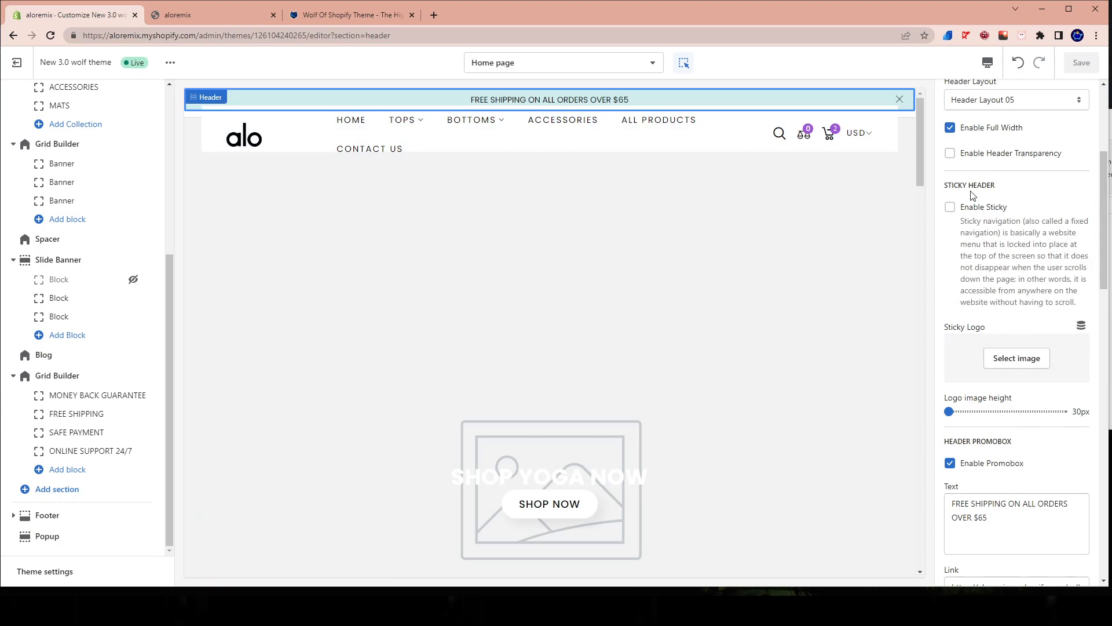
Review the header's promobox and topbar settings, and compare the promobox offer with the cart's free shipping bar on the live store.
scroll(1020, 382, down, 4)
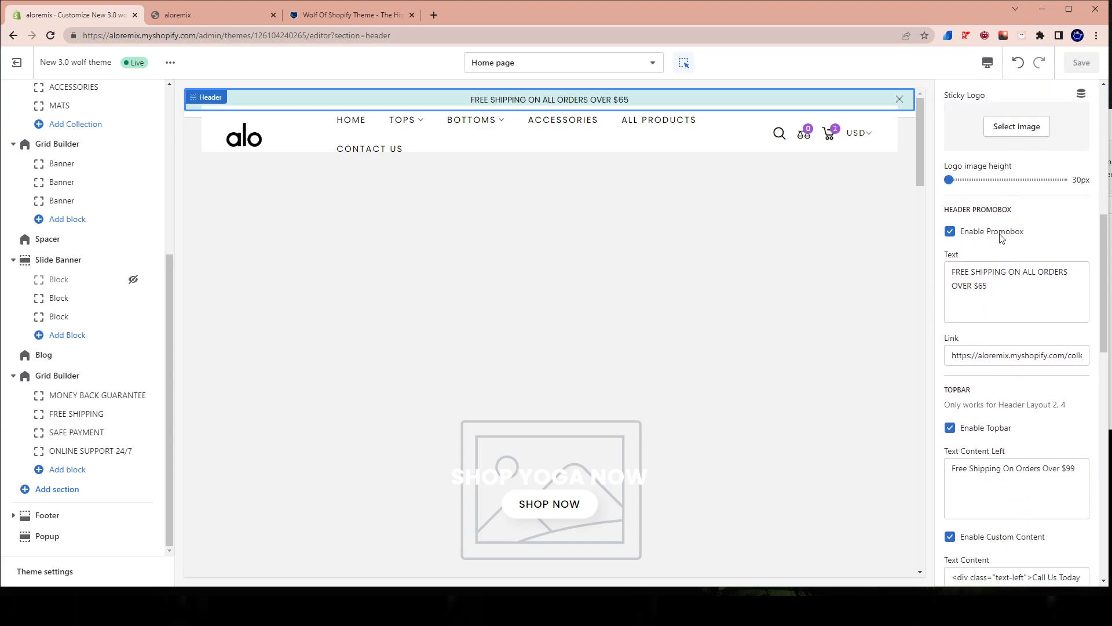
scroll(1008, 238, down, 3)
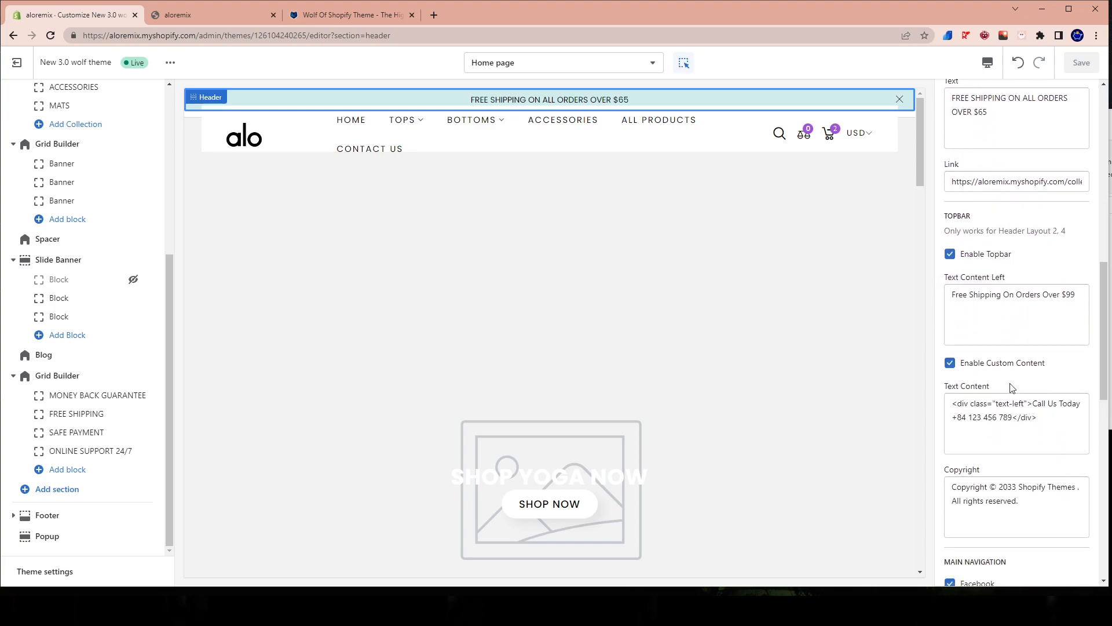
scroll(383, 168, down, 1)
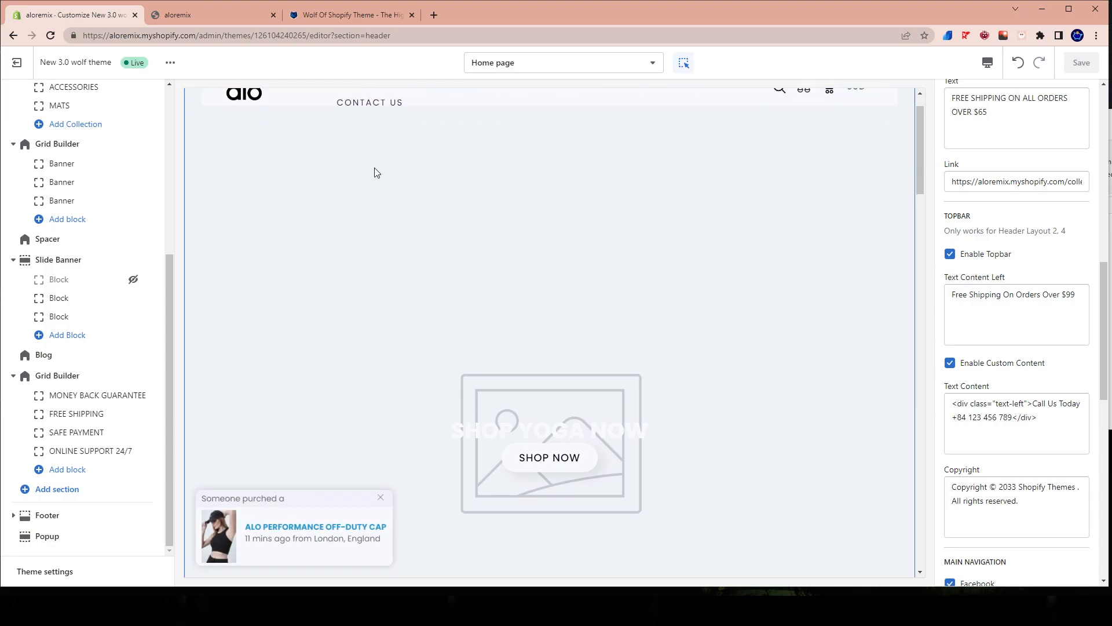
scroll(360, 169, up, 1)
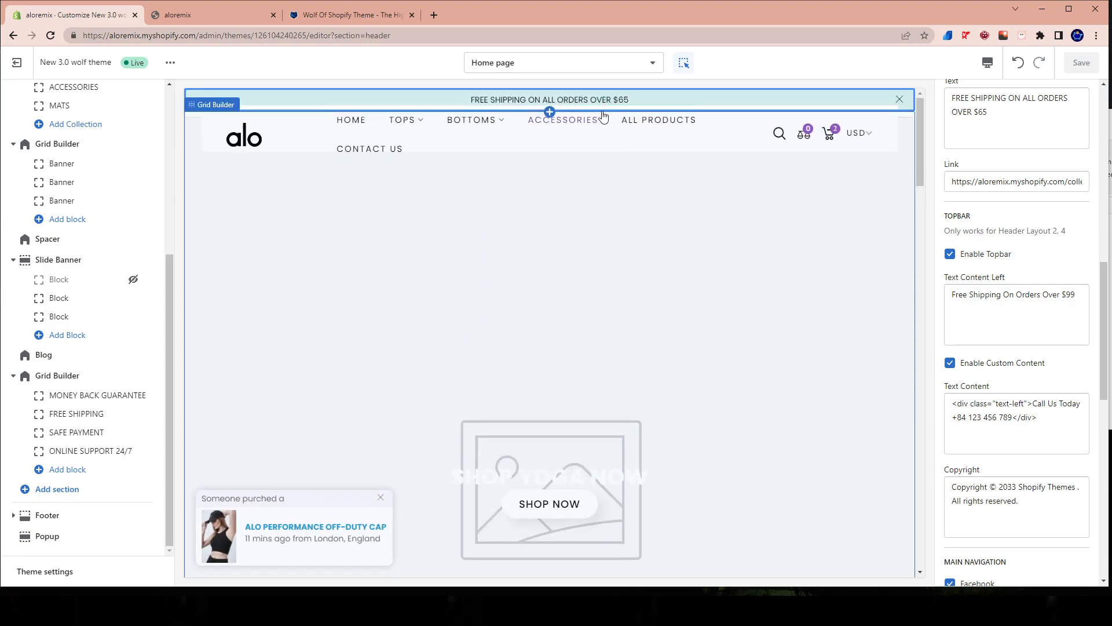
click(197, 13)
drag(464, 60, 637, 60)
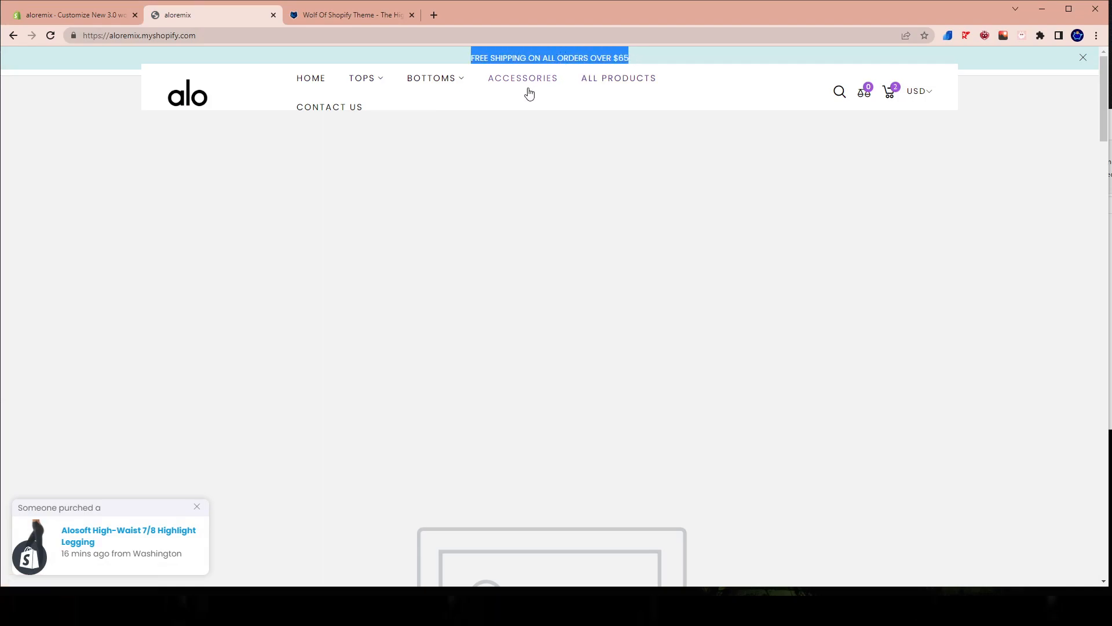
click(890, 91)
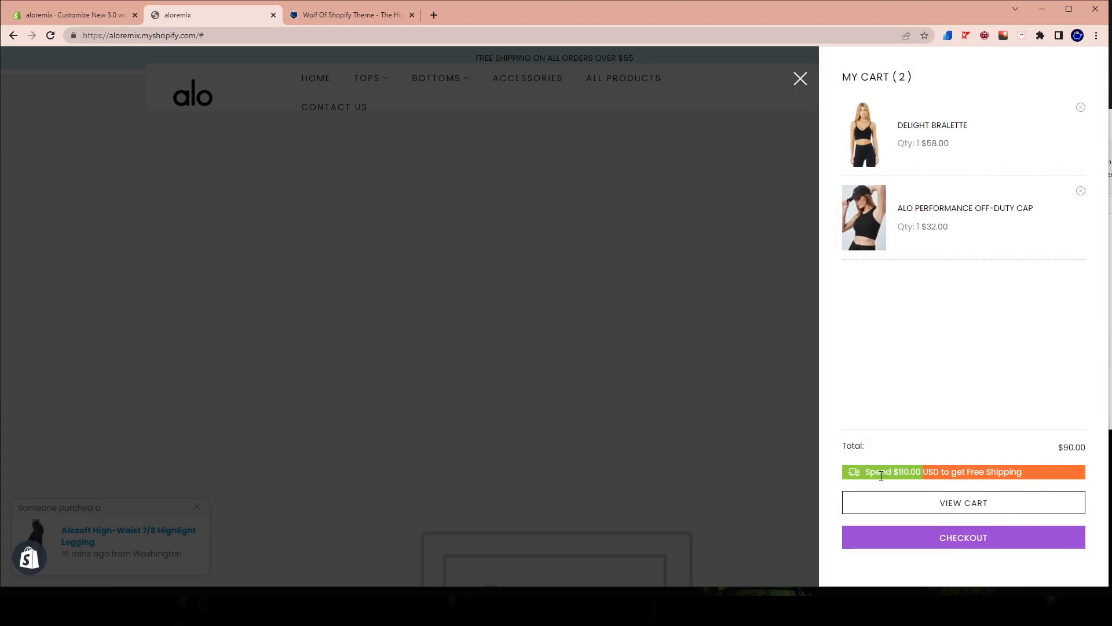
drag(879, 476, 1017, 472)
click(527, 207)
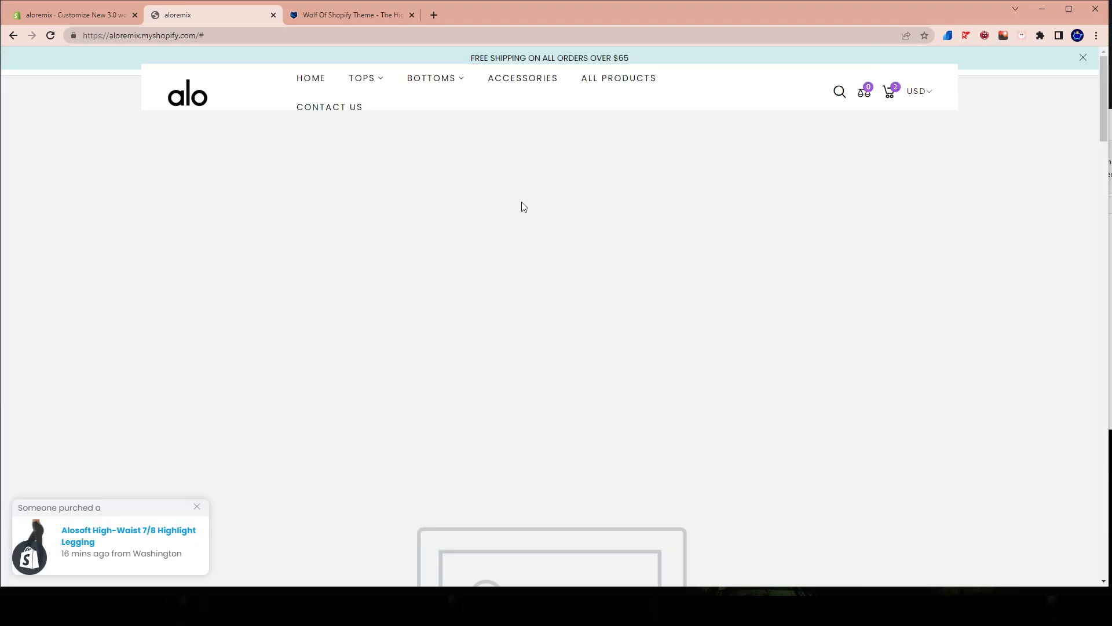
Back in the theme editor, expand the theme settings within the header section and find the Free Shipping Above setting.
click(139, 3)
scroll(1001, 370, down, 1)
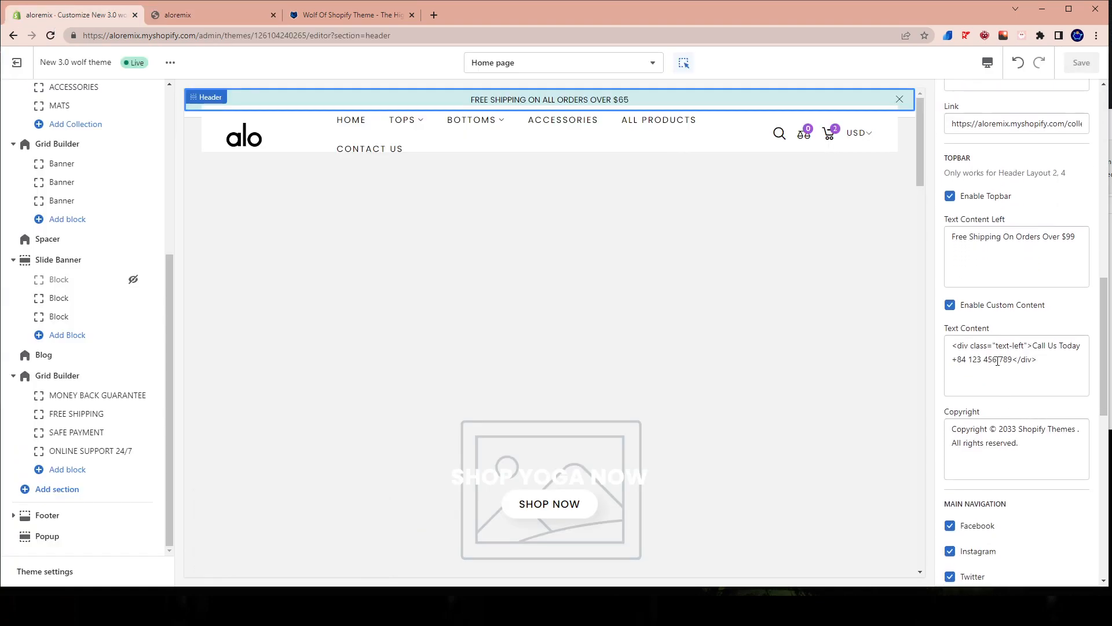
scroll(993, 282, down, 1)
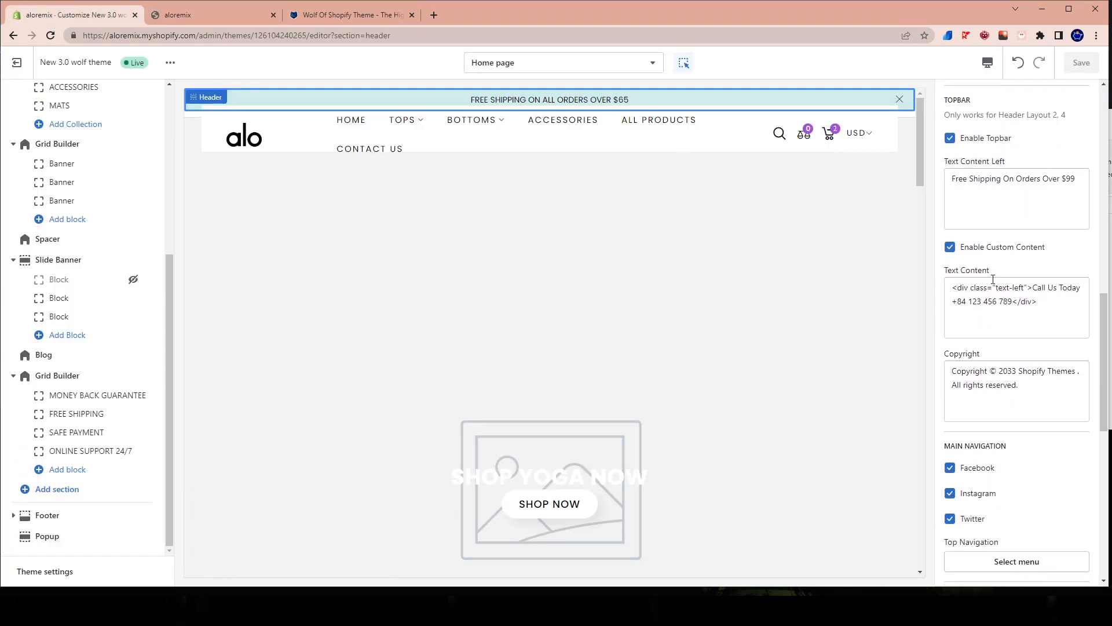
scroll(993, 284, up, 3)
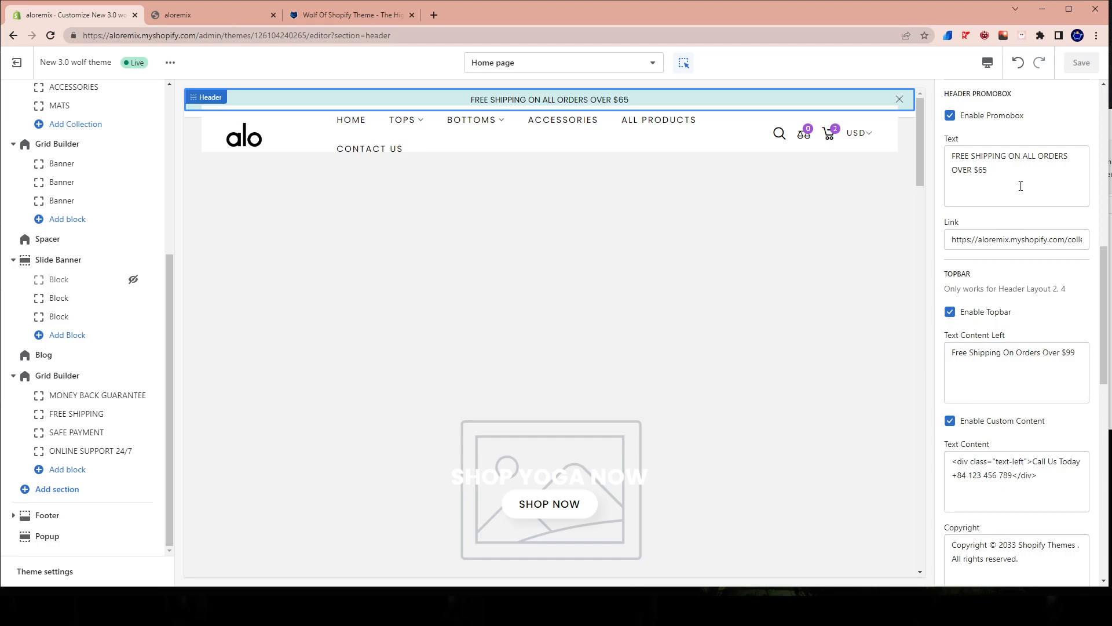
scroll(991, 539, down, 15)
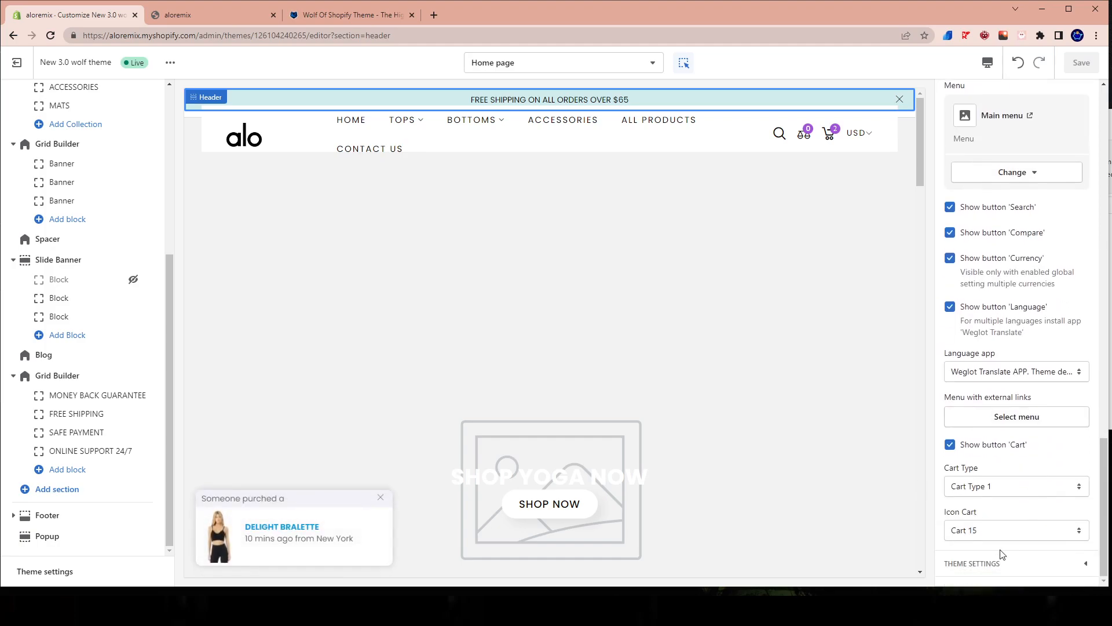
click(987, 572)
scroll(1014, 492, down, 12)
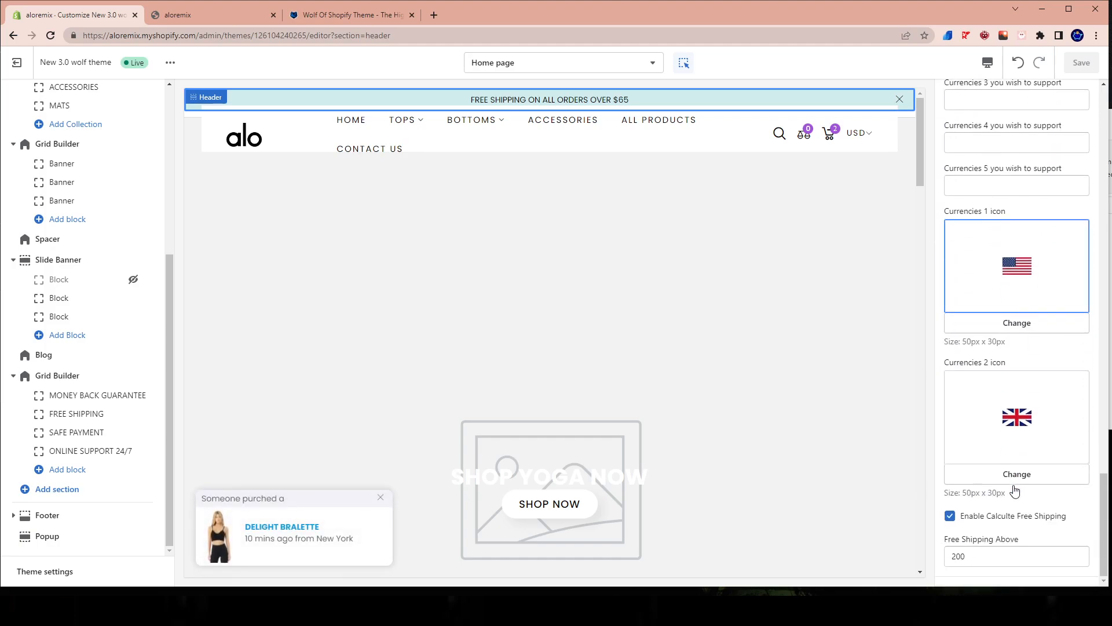
scroll(1014, 494, up, 5)
scroll(999, 490, down, 5)
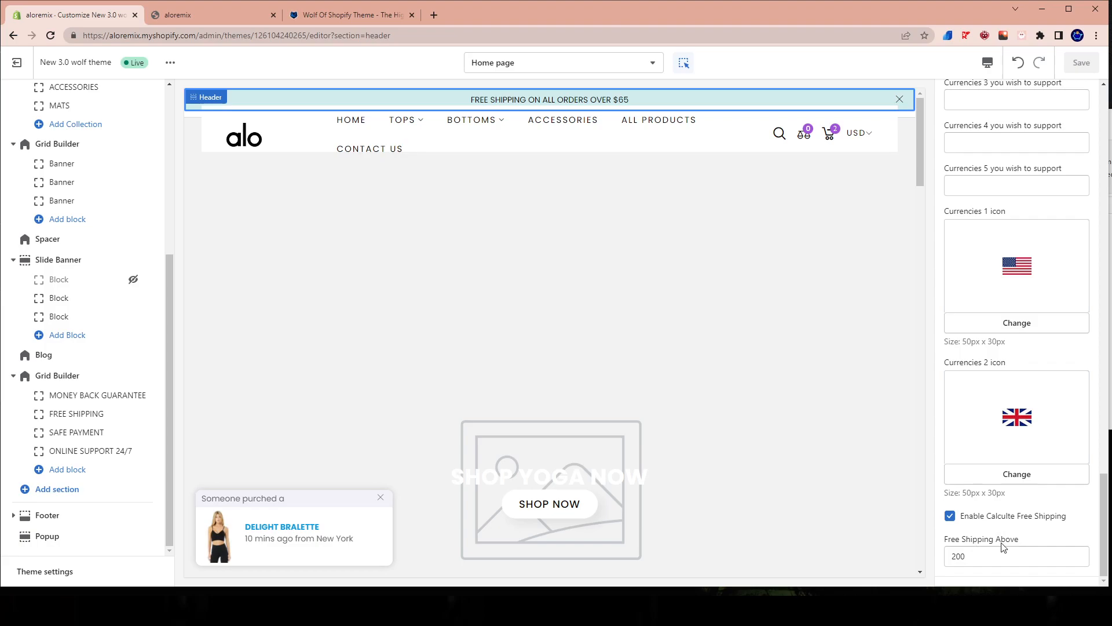
Compare the header's Free Shipping Above setting with the free shipping bar in the live store's cart.
drag(979, 558, 943, 555)
click(214, 15)
click(890, 94)
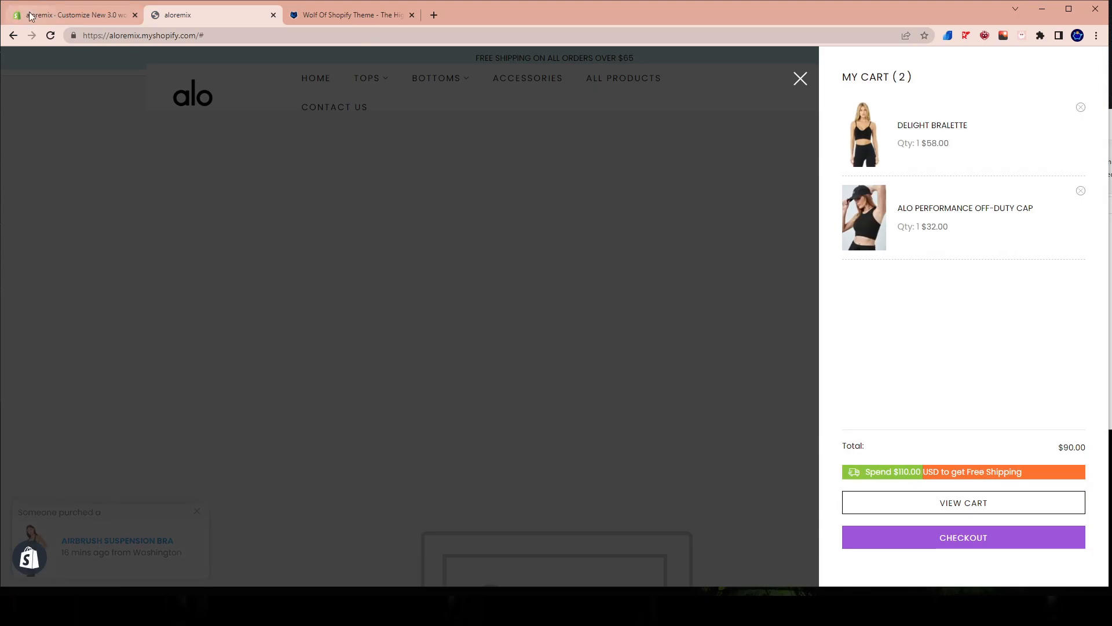
click(70, 15)
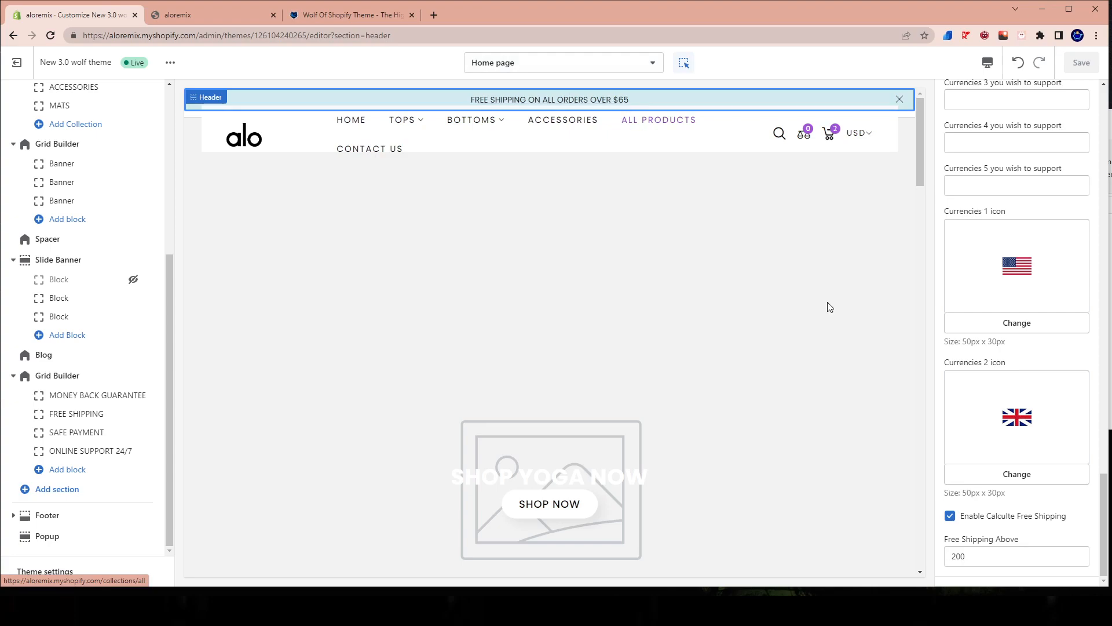
Set the header's Free Shipping Above threshold to 65 and save the theme.
click(965, 555)
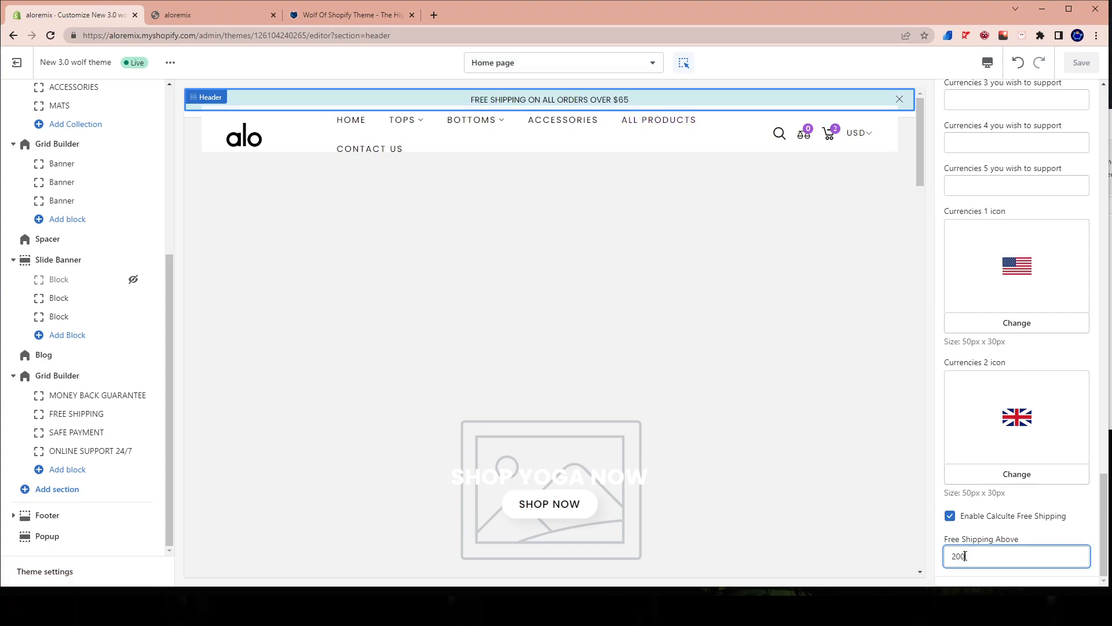
key(BackSpace)
key(BackSpace)
key(BackSpace)
text(65)
click(1081, 62)
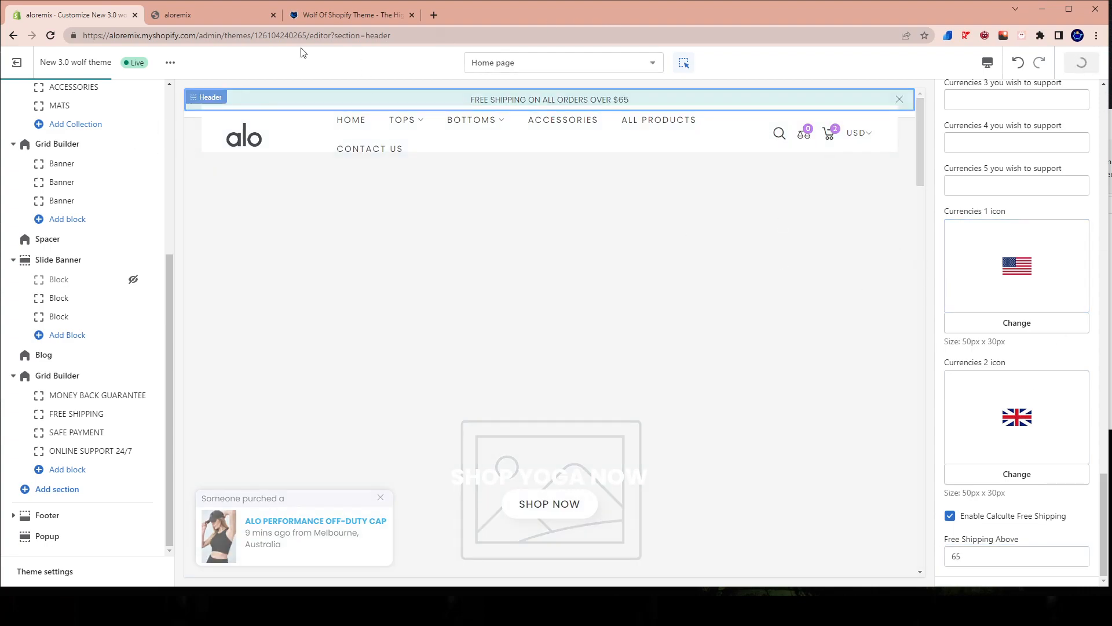
Reload the live store's home page and open the cart drawer to check its free shipping bar.
click(200, 13)
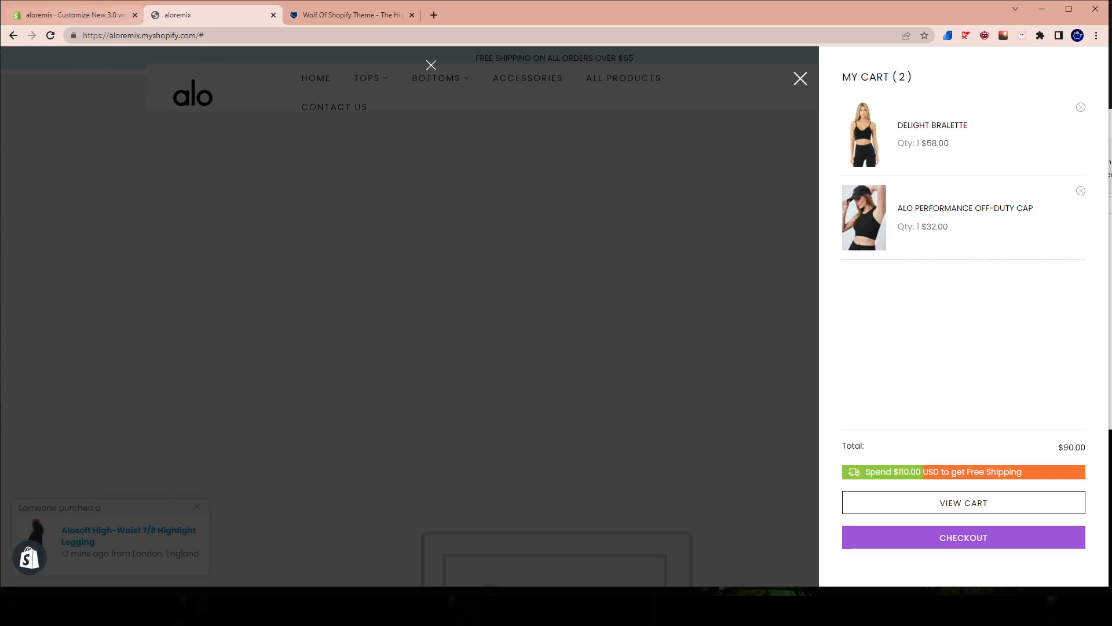
click(45, 22)
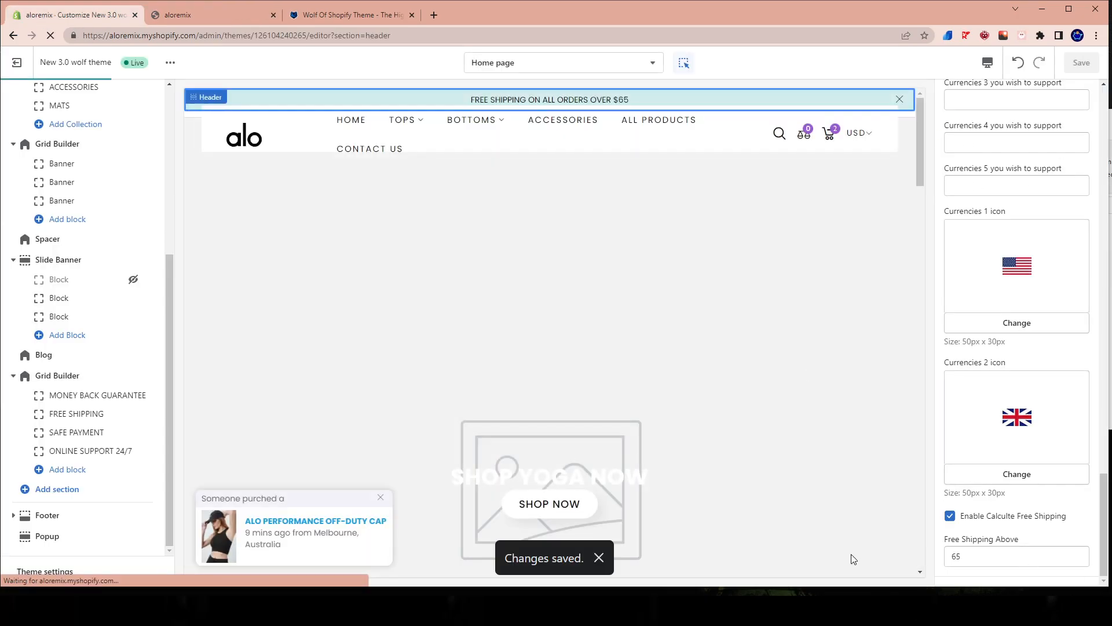
scroll(943, 530, up, 5)
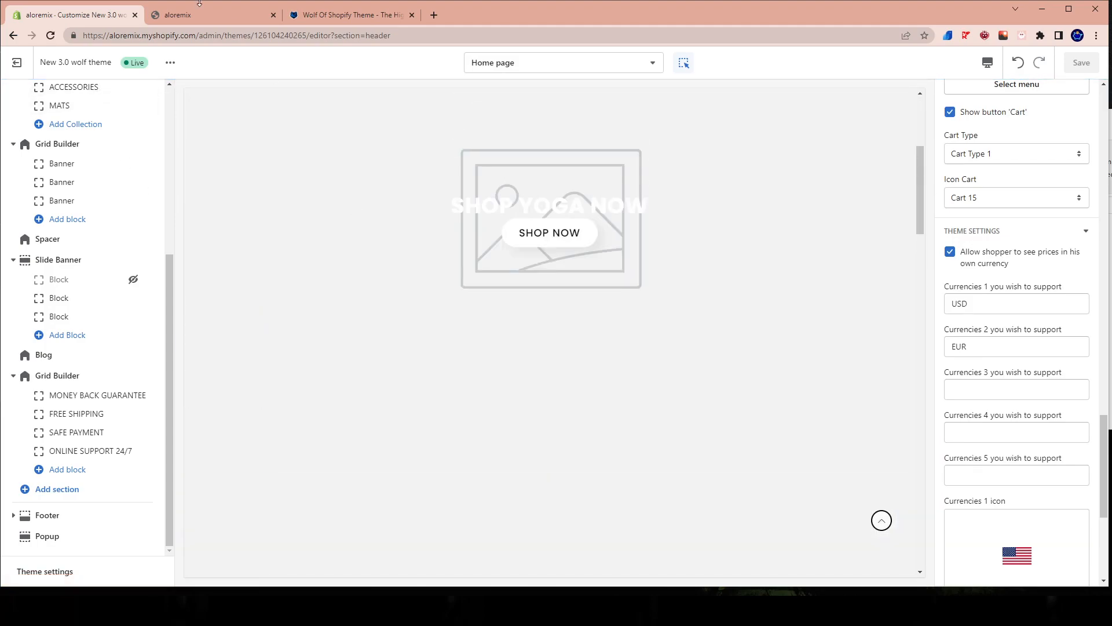
click(193, 12)
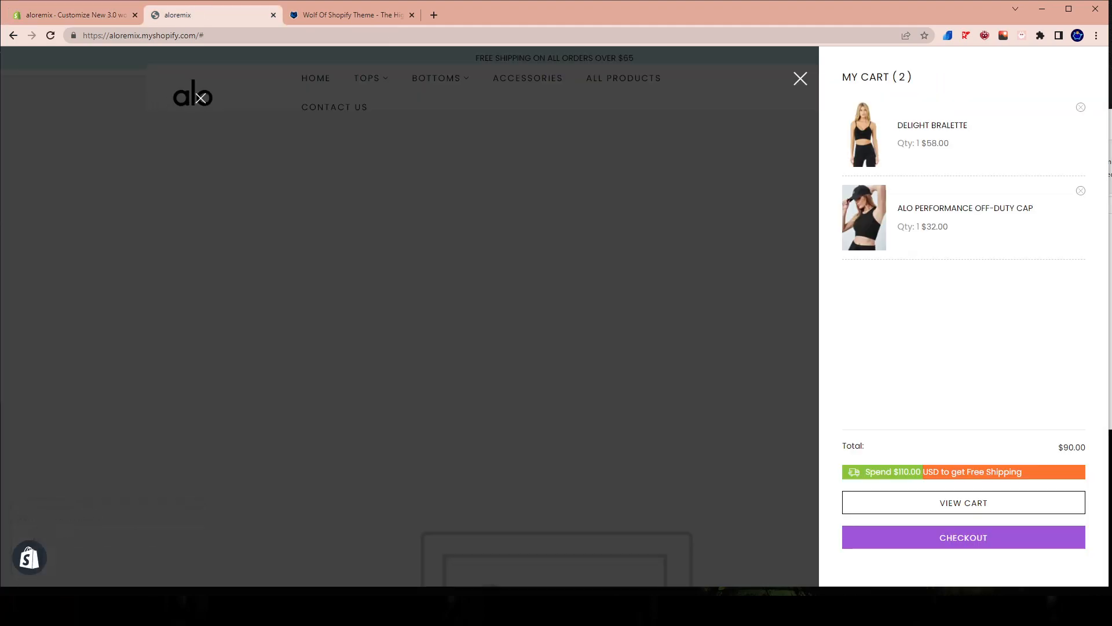
click(198, 95)
click(198, 95)
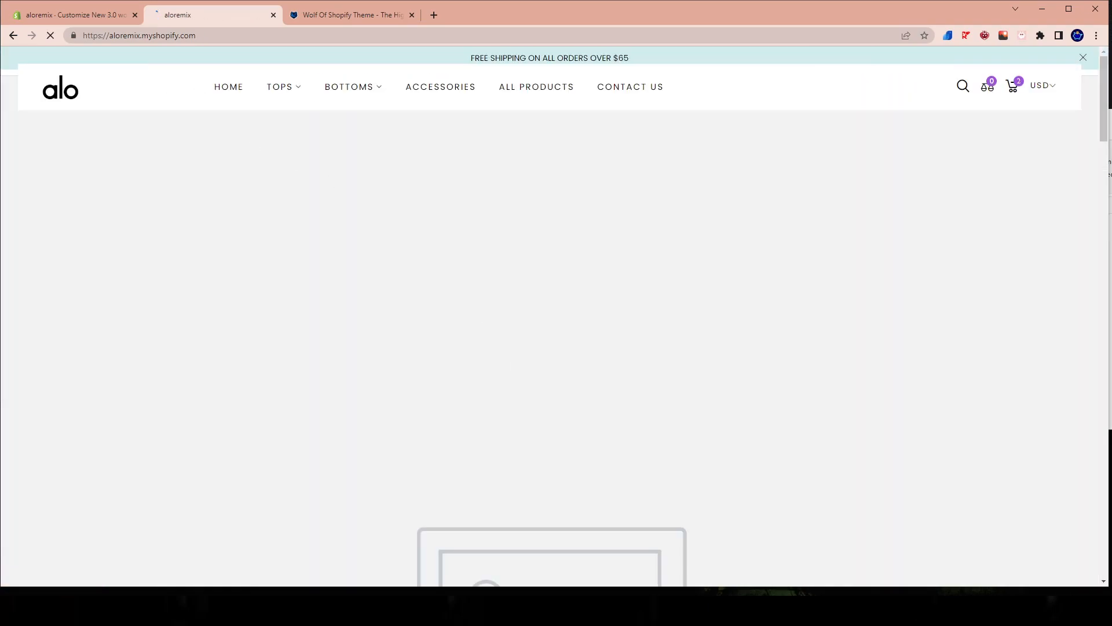
click(1015, 88)
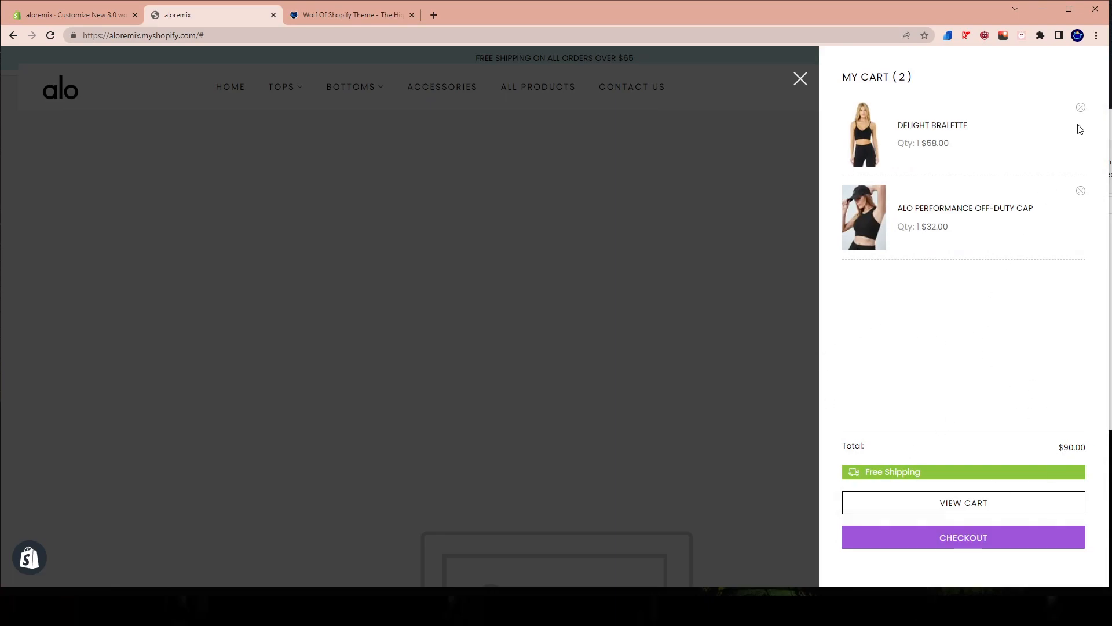
Remove the Delight Bralette from the cart and compare the remaining item's price with the free shipping bar.
click(1081, 108)
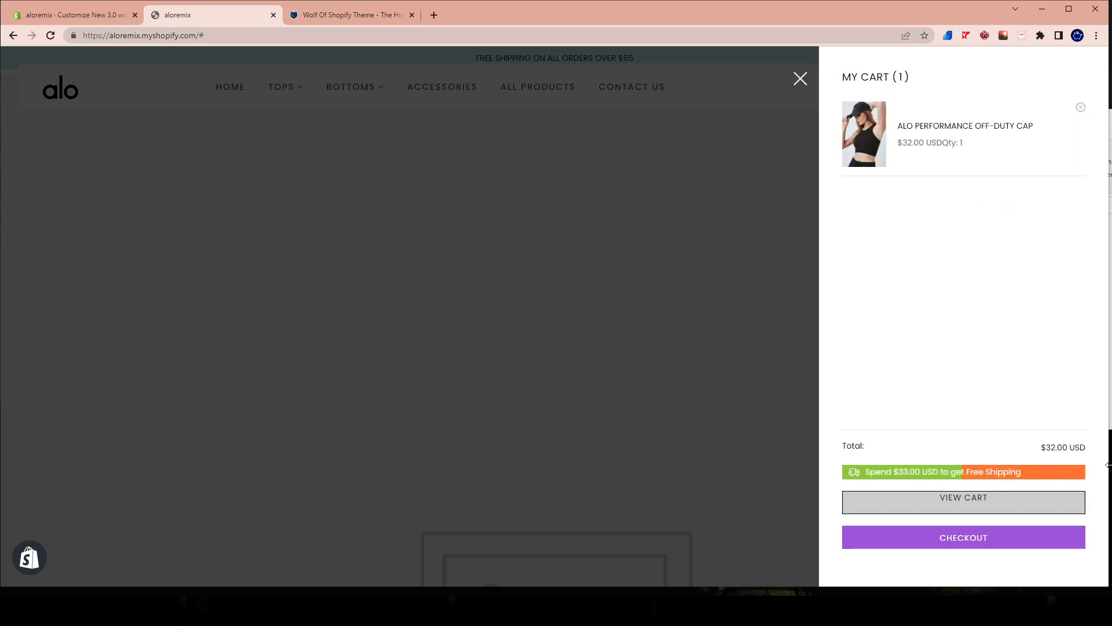
drag(887, 474, 996, 467)
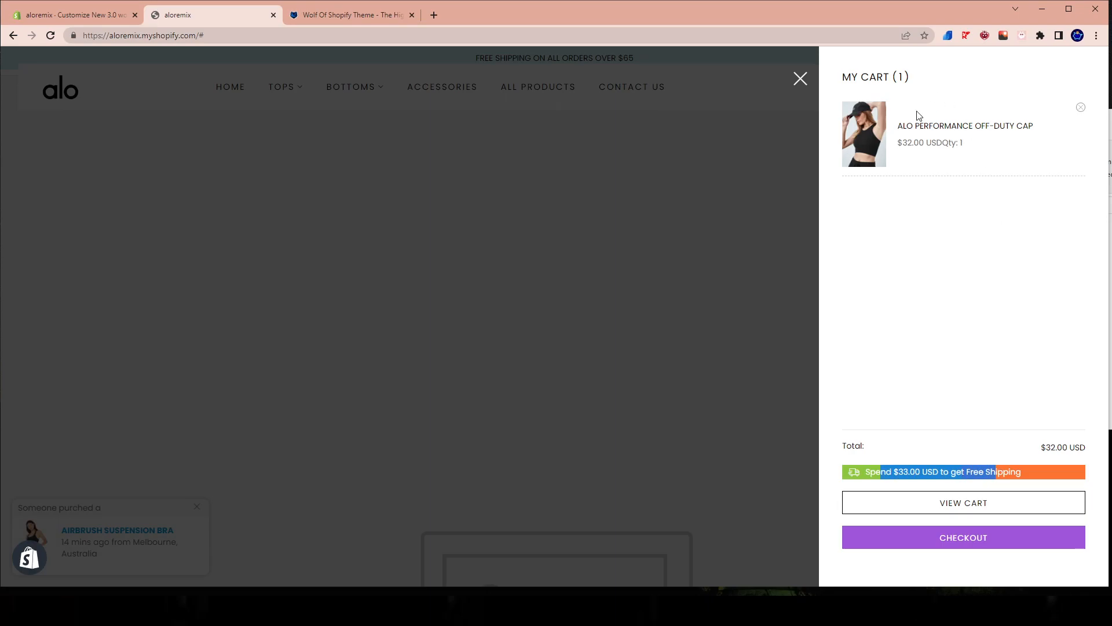
click(911, 149)
drag(905, 144, 948, 143)
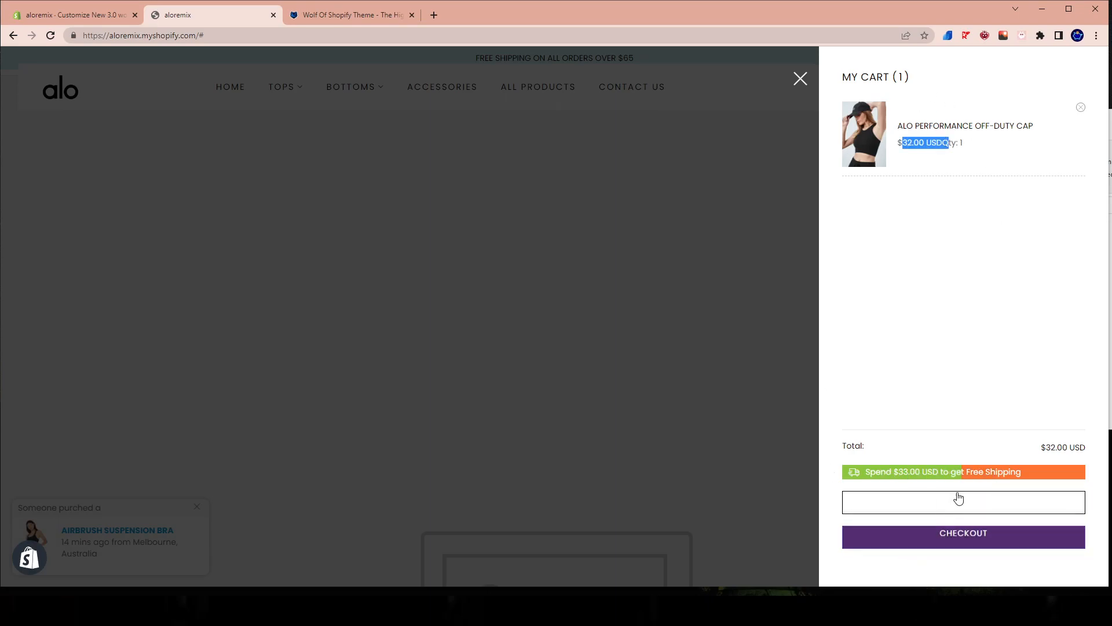
Remove the Alo Performance Off-Duty Cap from the cart, check the cart drawer again and close it.
click(1081, 109)
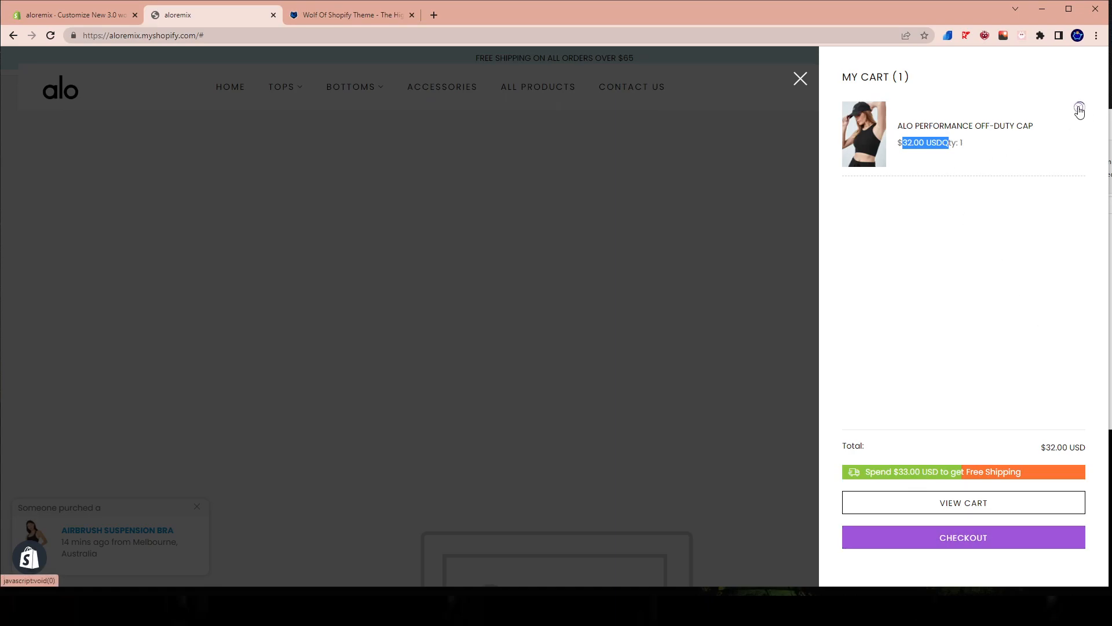
click(764, 138)
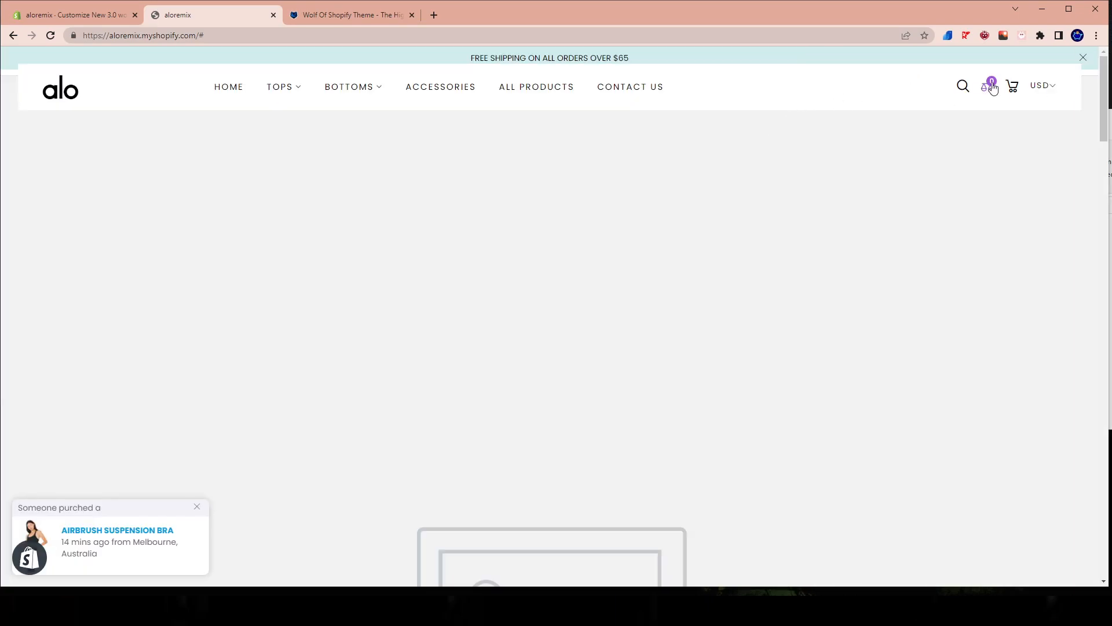
click(1021, 87)
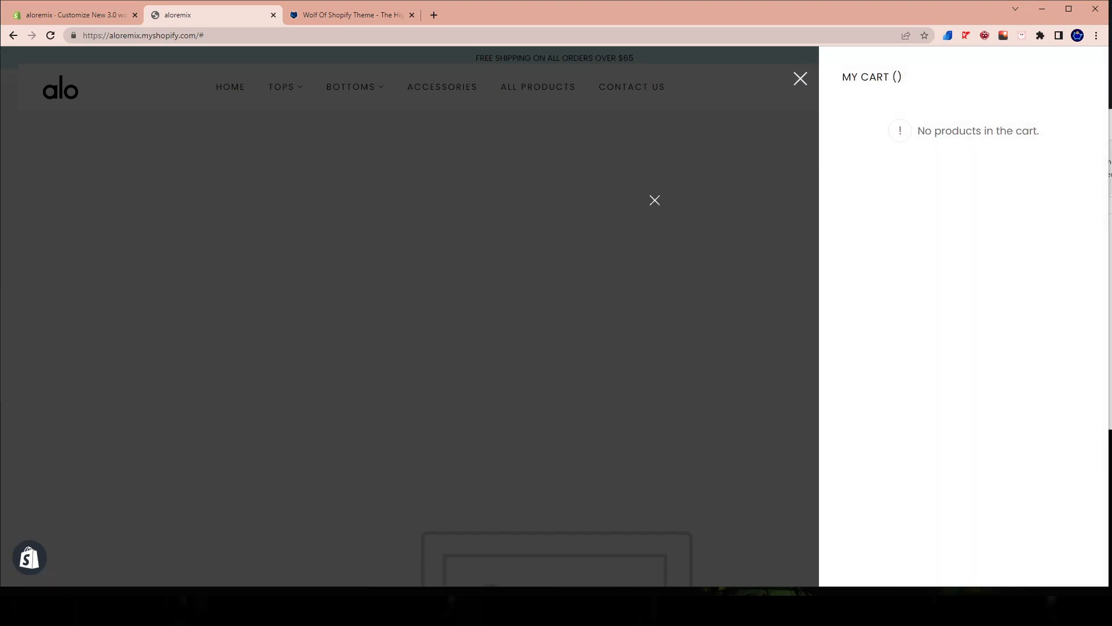
click(653, 199)
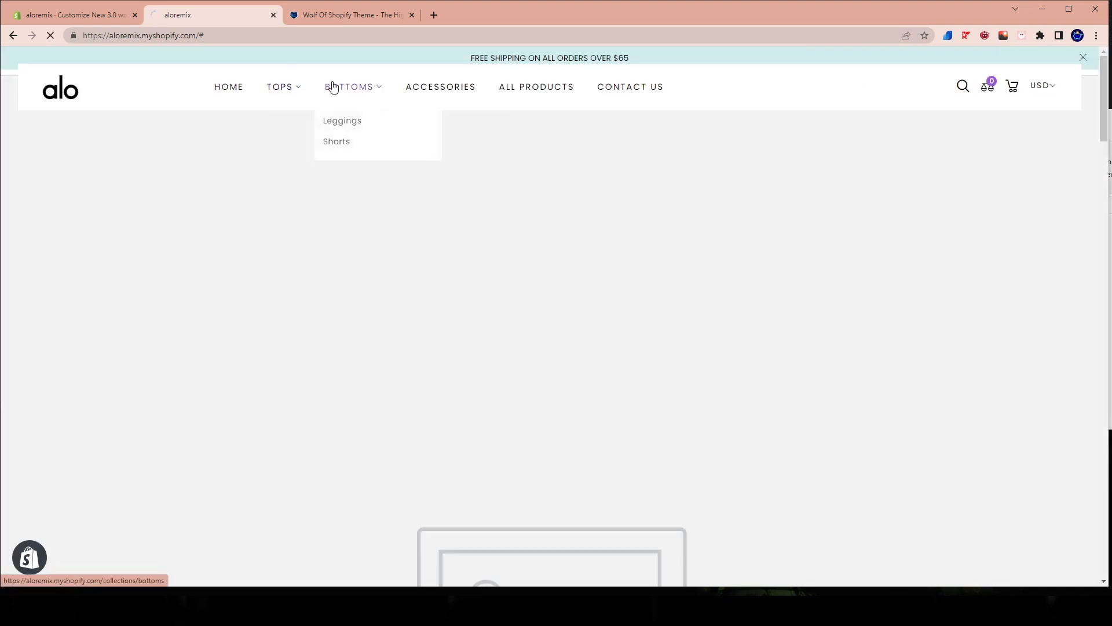
Add the Micro Waffle Pleasant Boyshort from the Bottoms collection to the cart and view the full cart page.
click(332, 87)
scroll(366, 218, down, 4)
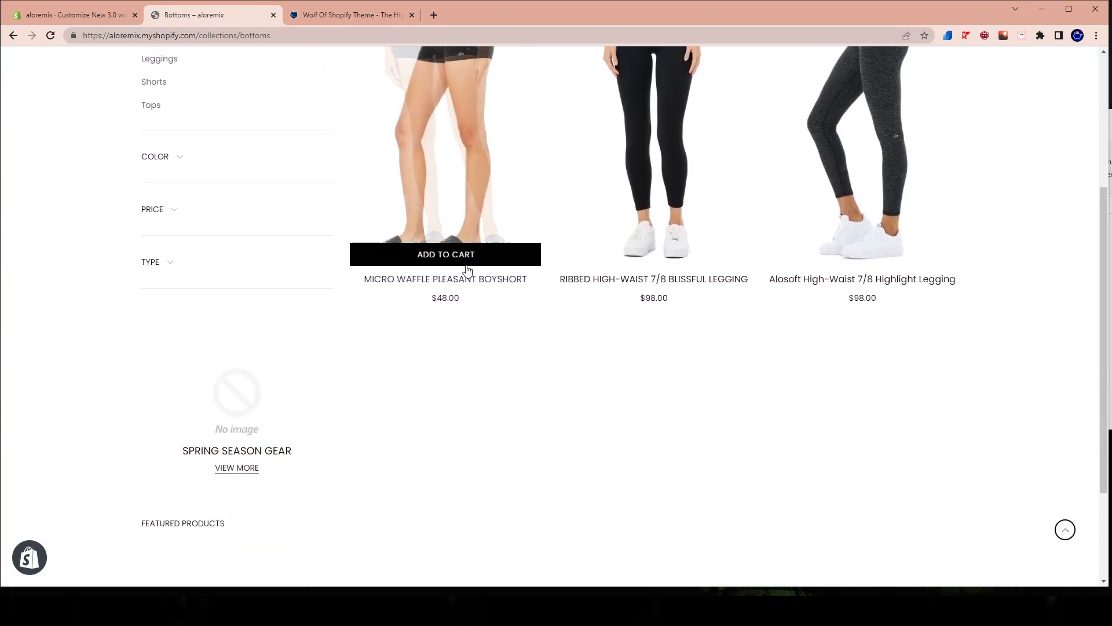
scroll(367, 218, up, 3)
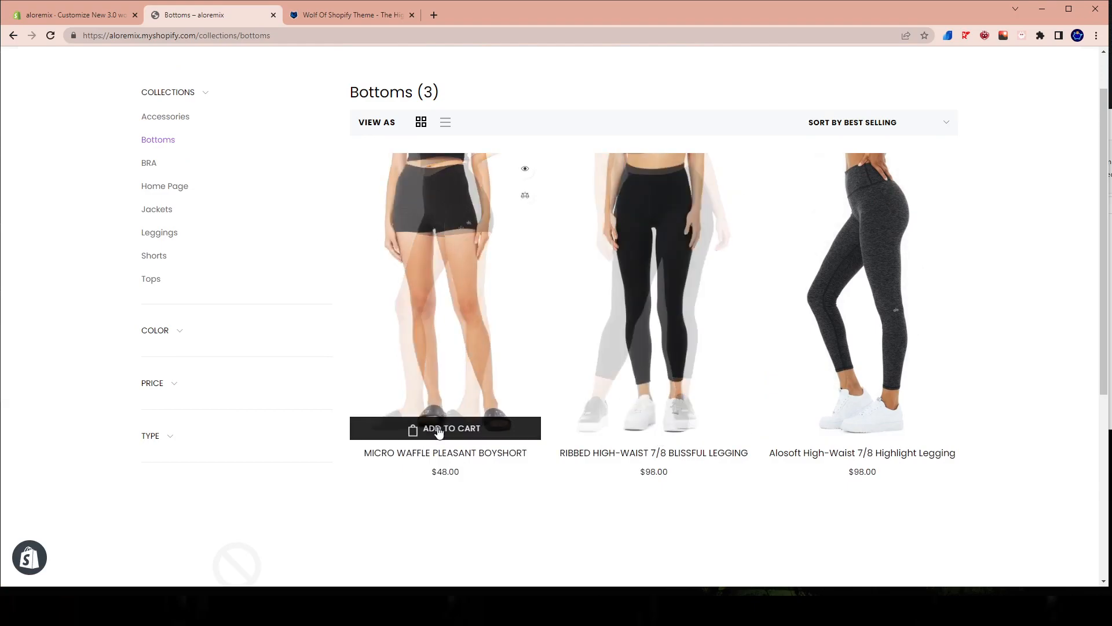
click(439, 428)
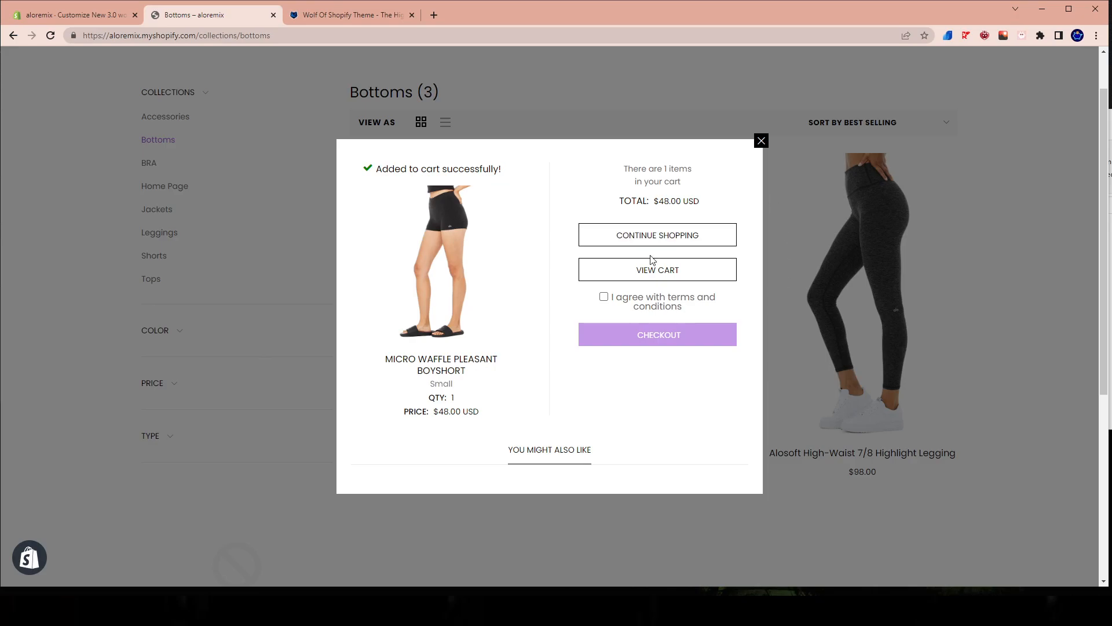
click(653, 268)
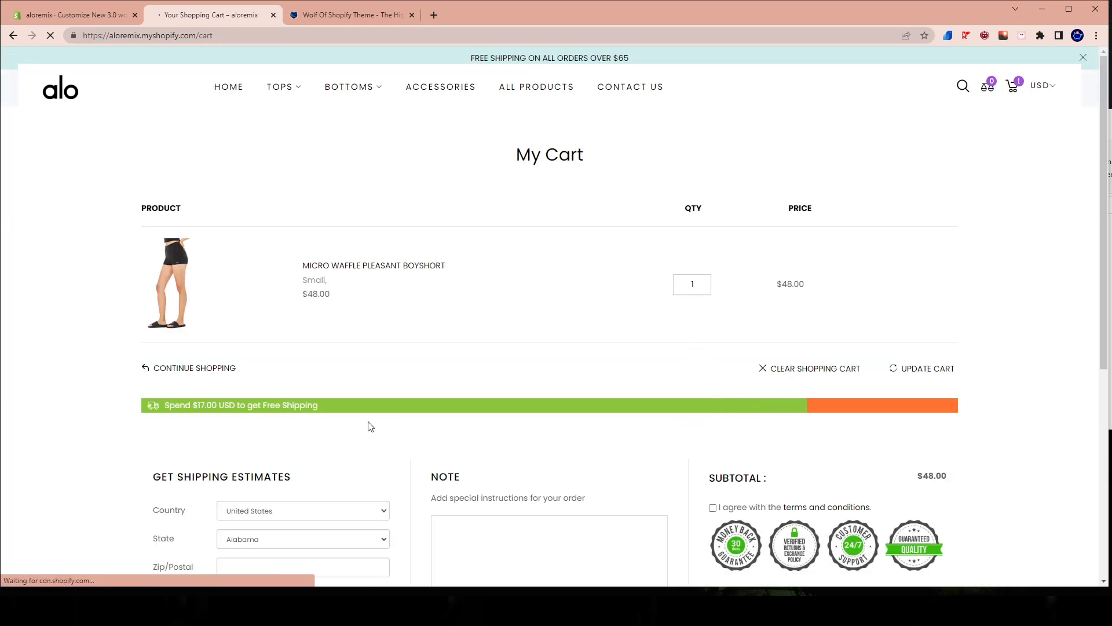
Examine the free shipping bar on the My Cart page and return to the store's home page.
scroll(189, 397, down, 1)
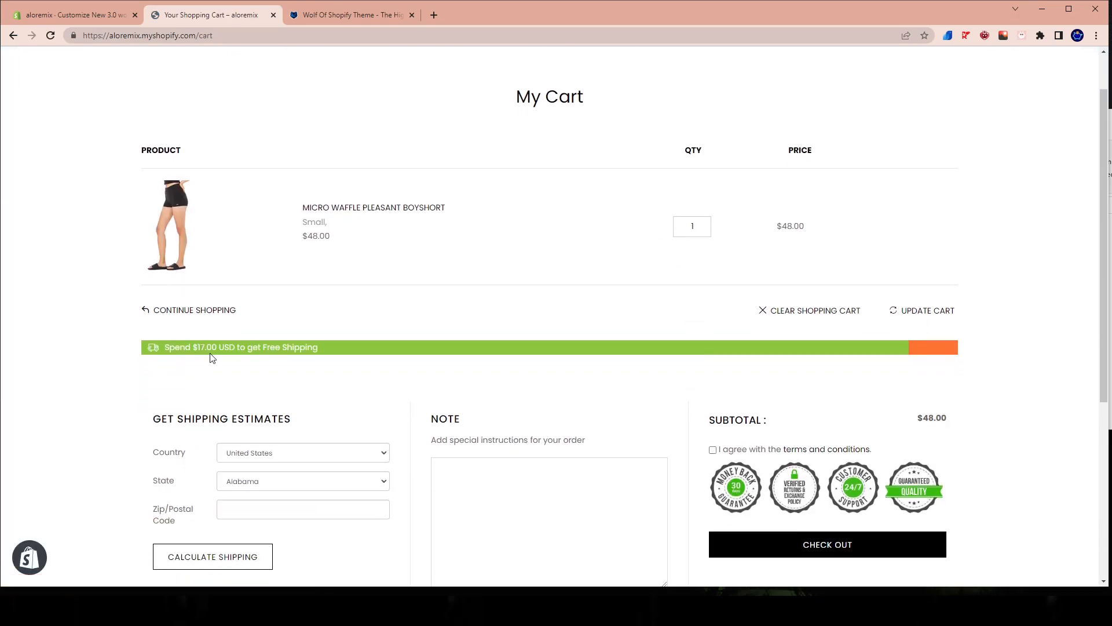
drag(197, 348, 265, 345)
scroll(531, 388, up, 1)
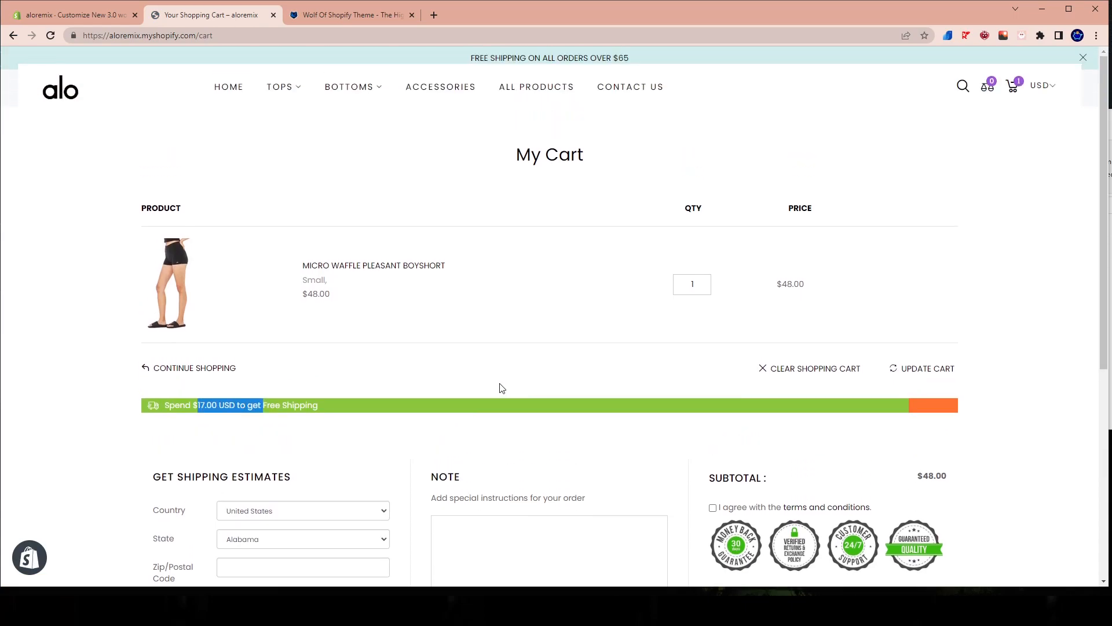
click(230, 88)
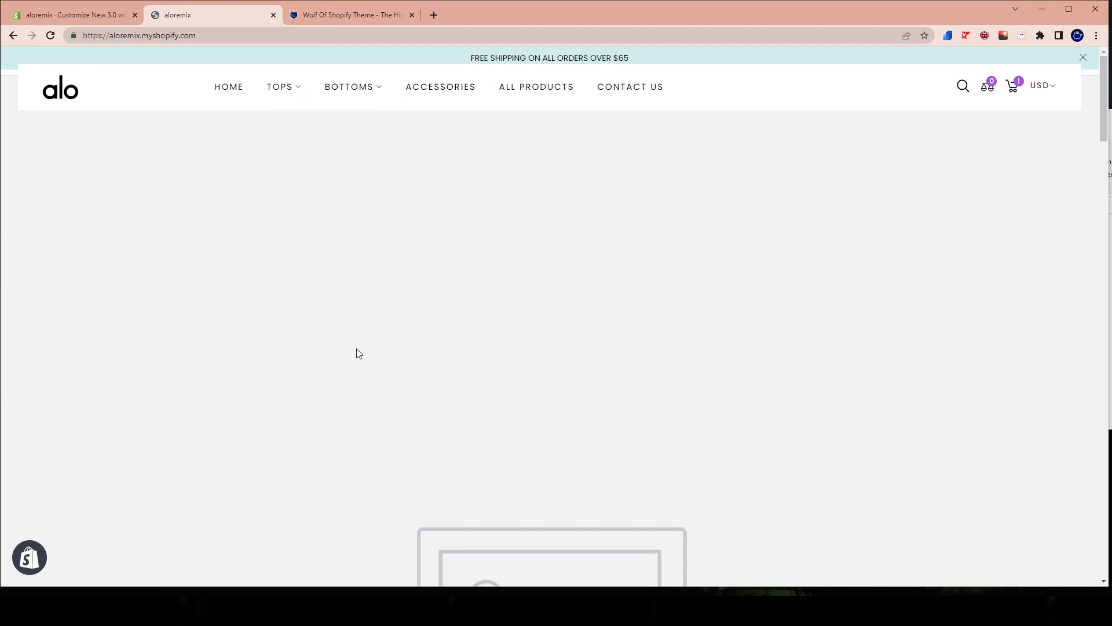
Glance at the Wolf of Shopify theme page, then inspect the free shipping bar in the live store's cart drawer.
click(350, 7)
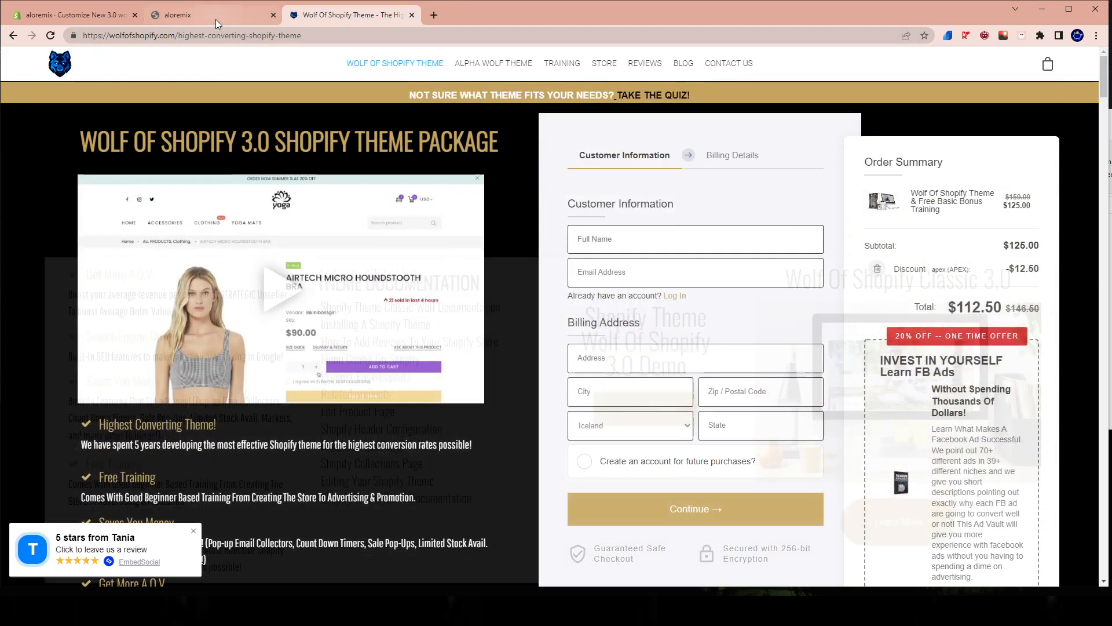
click(216, 21)
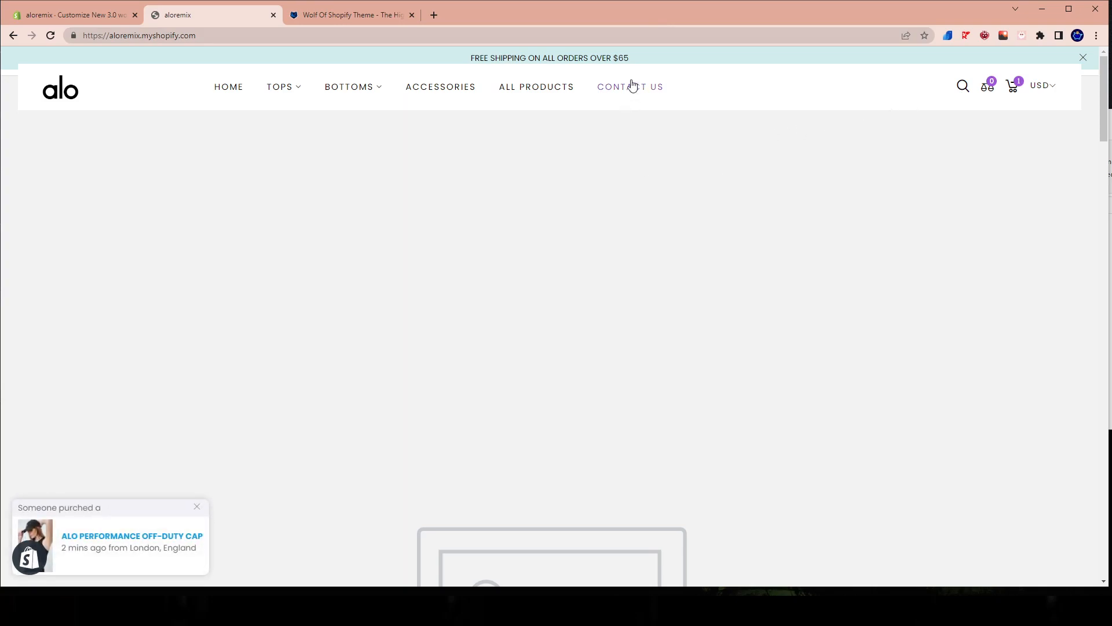
click(1009, 88)
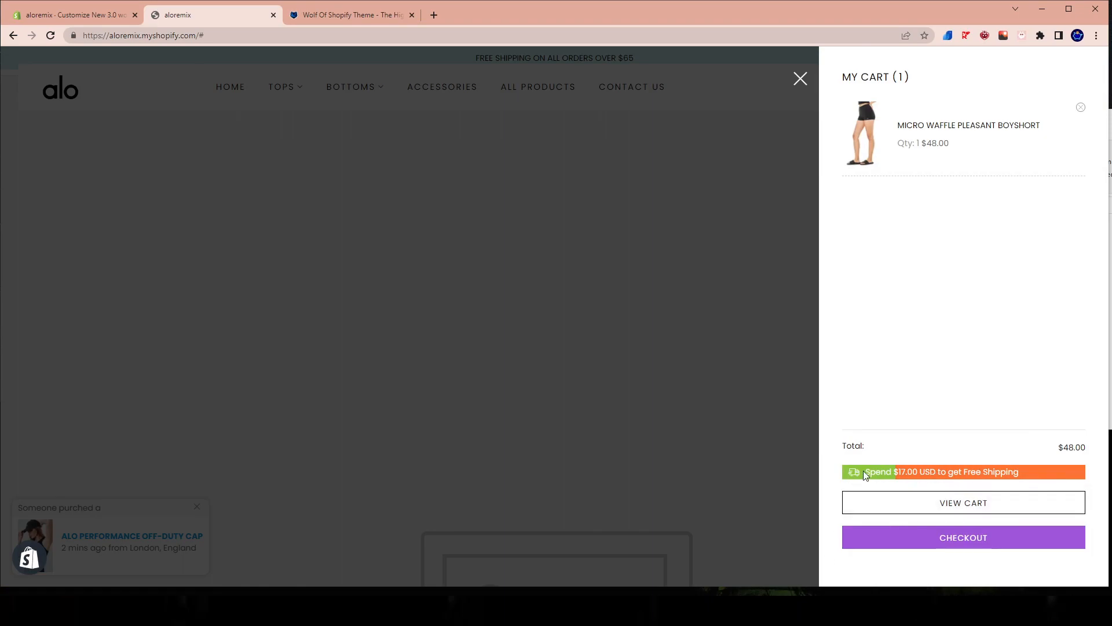
drag(856, 474, 940, 471)
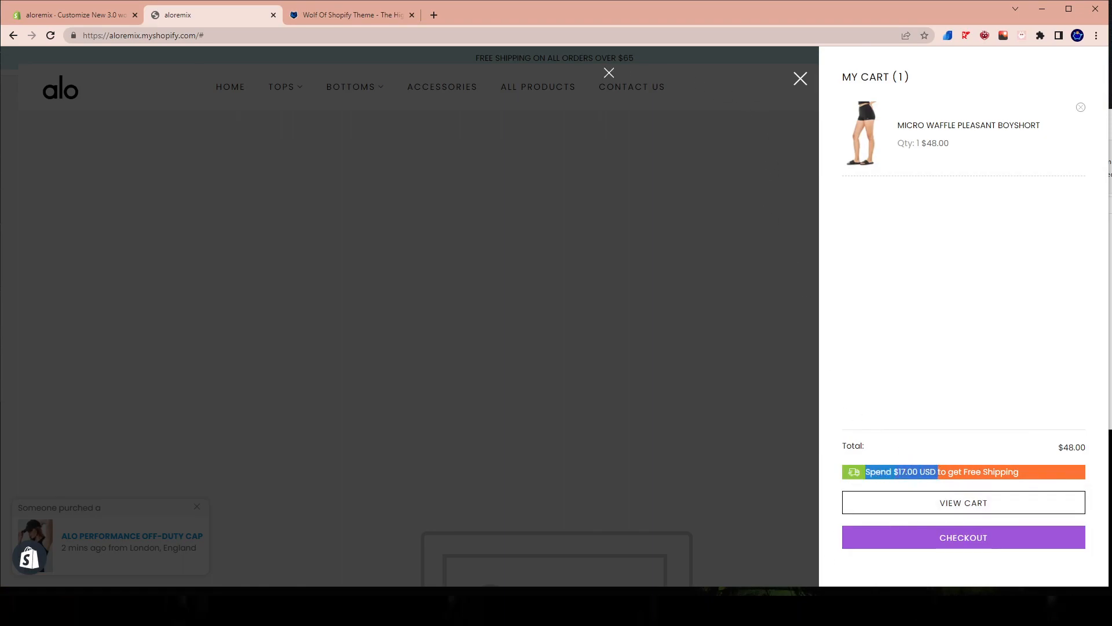
click(488, 158)
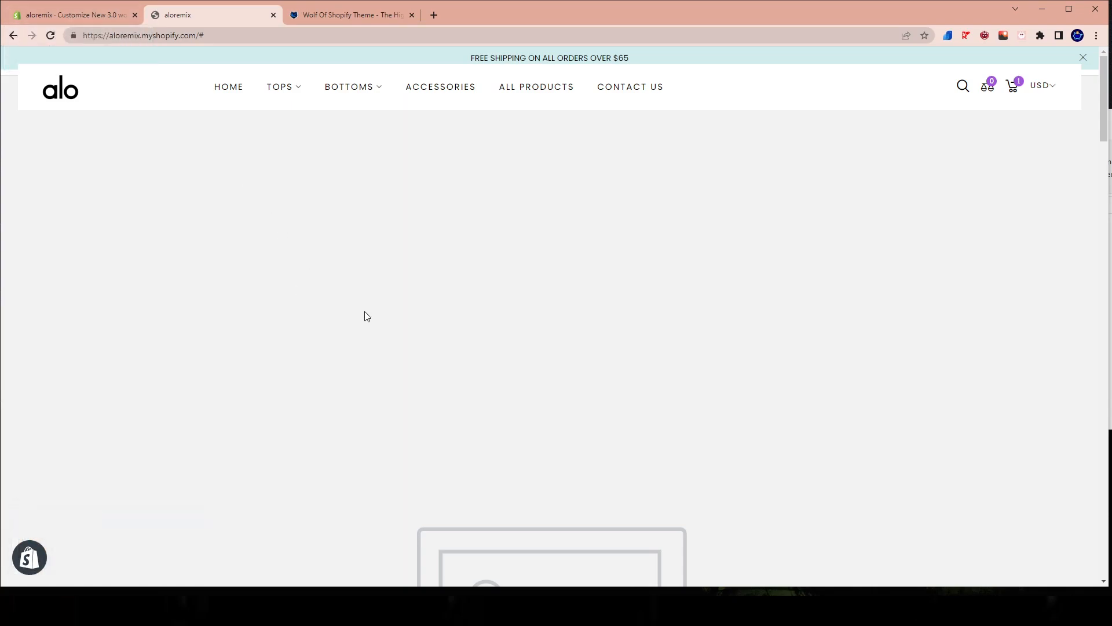
Back in the Shopify admin, exit the theme editor, search for Shipping and open the Shipping settings.
click(121, 4)
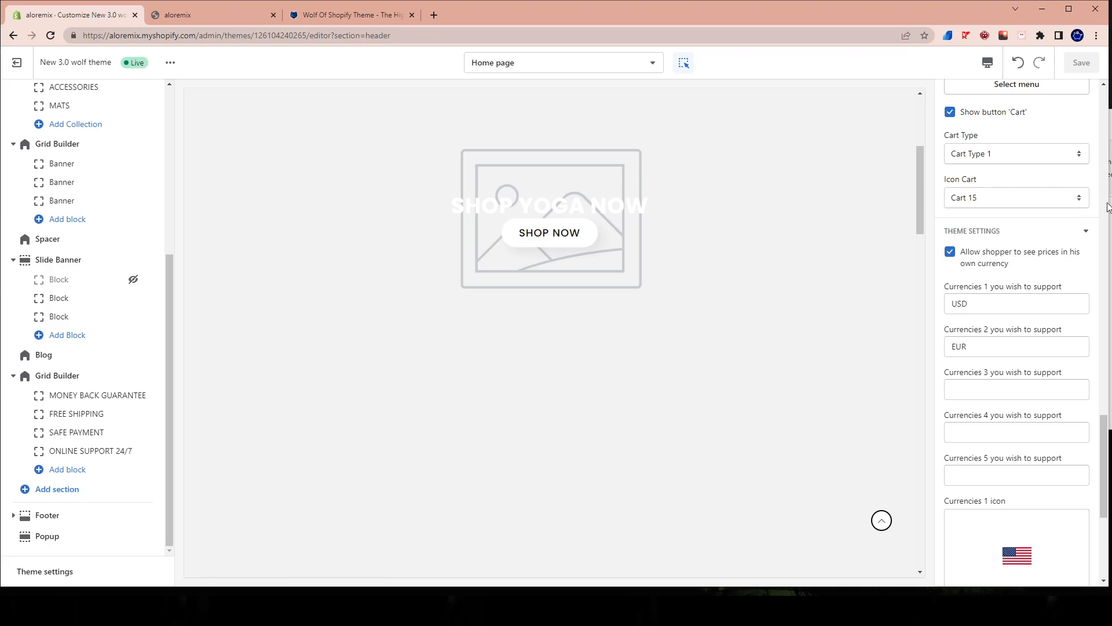
click(16, 62)
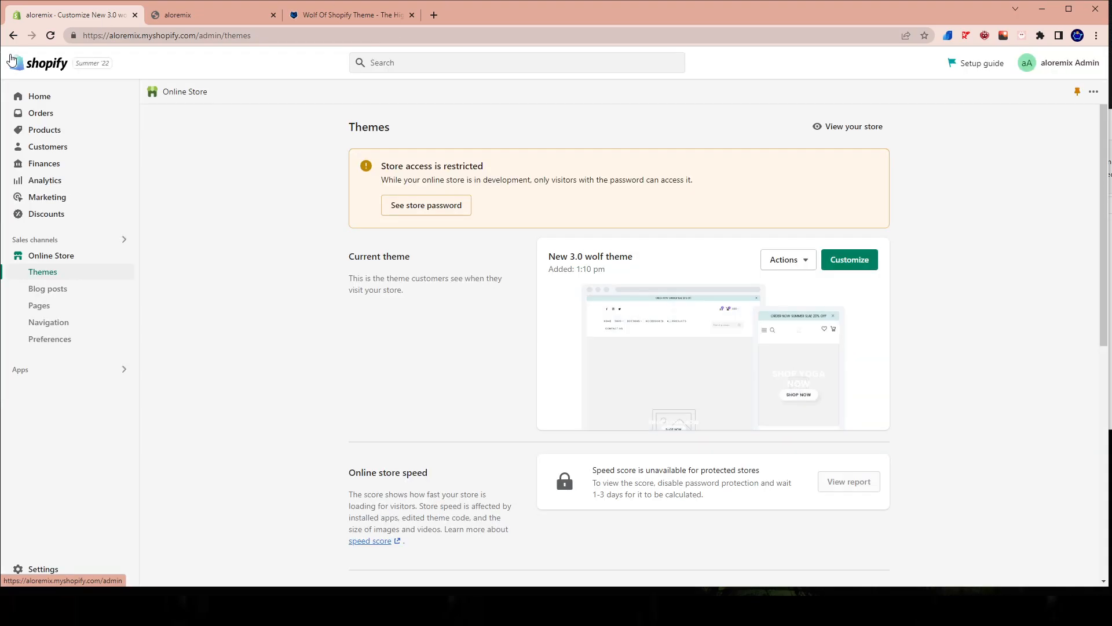
click(455, 68)
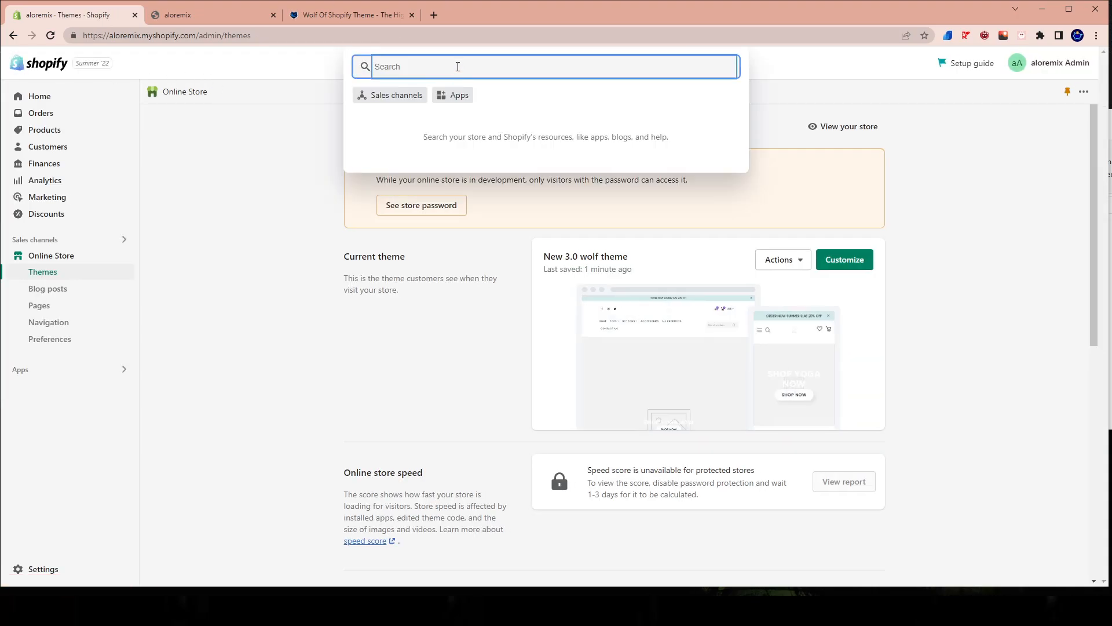
text(Shippoi)
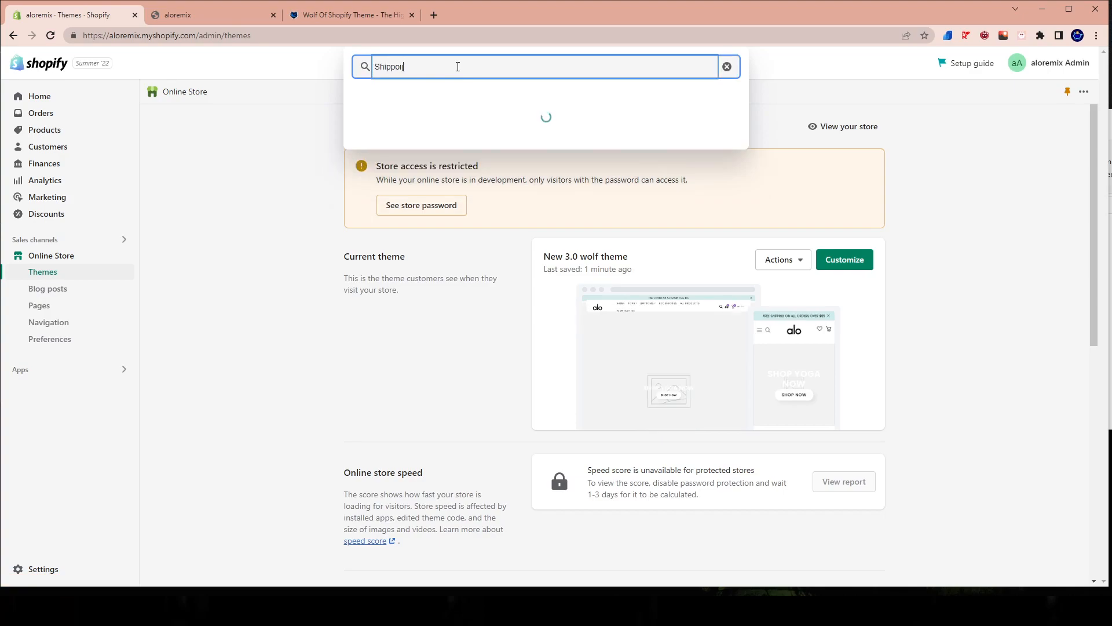
key(BackSpace)
key(BackSpace)
text(ing)
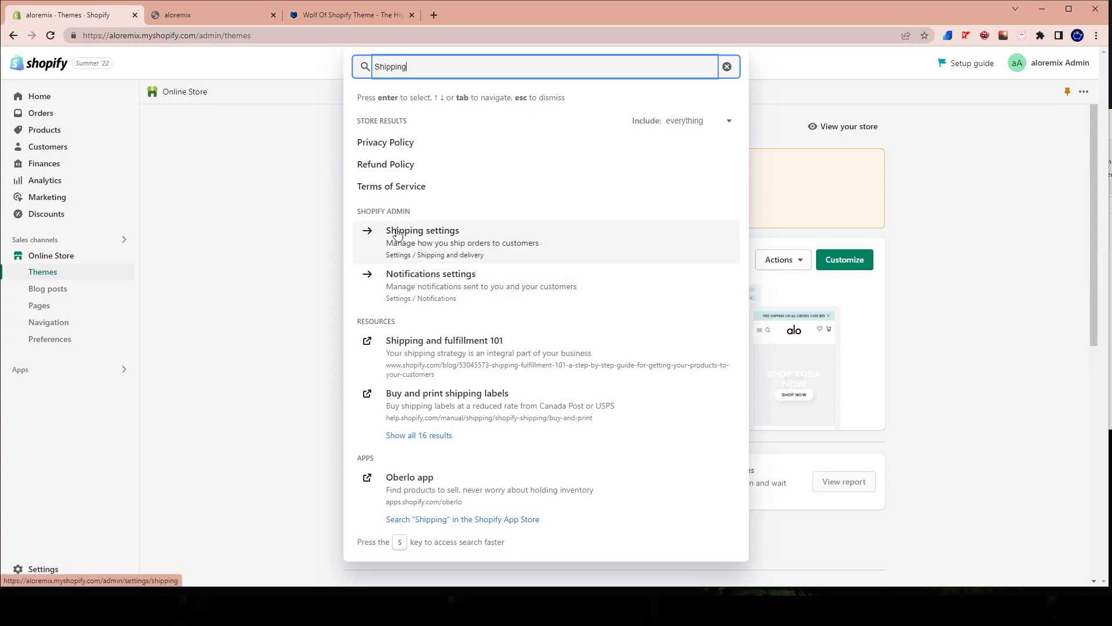
click(405, 239)
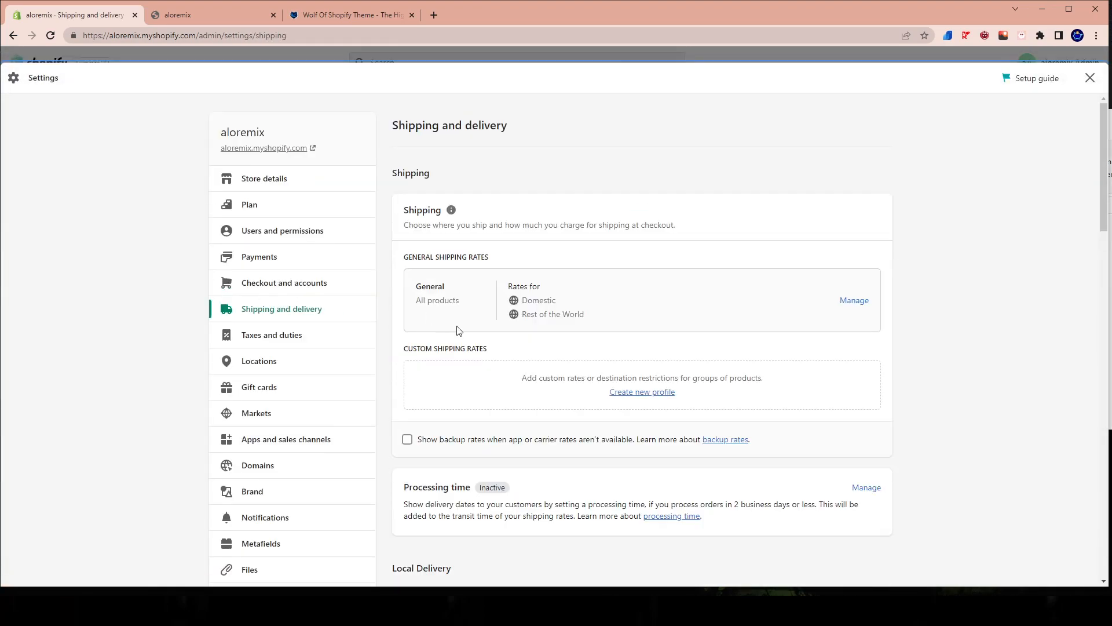
Review the shipping and delivery overview and open the General shipping rates profile for management.
scroll(583, 463, down, 1)
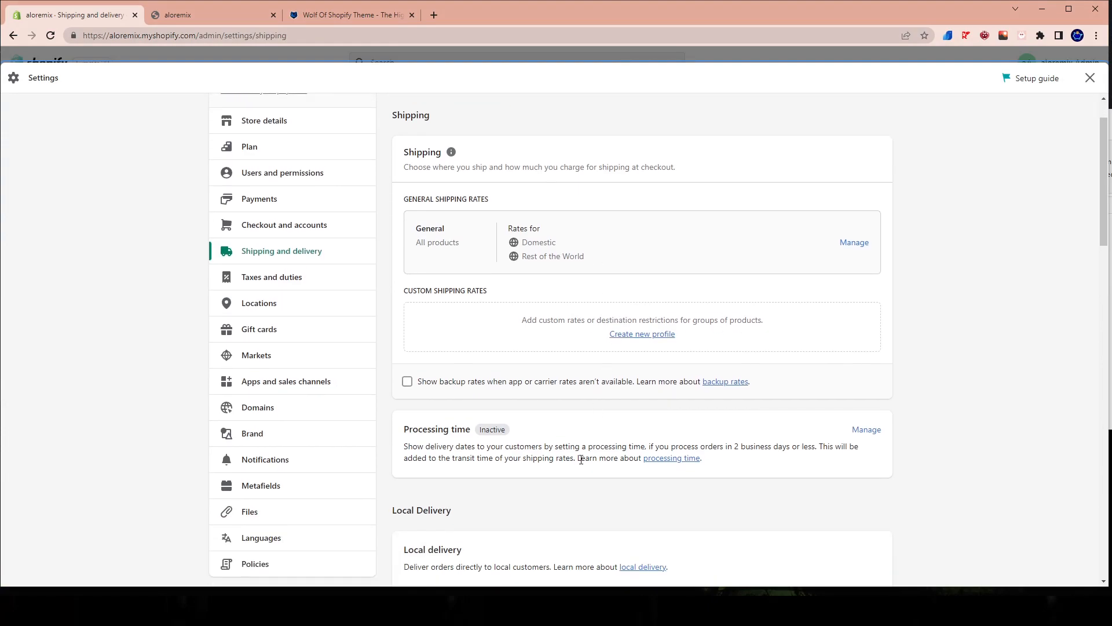
drag(404, 199, 477, 198)
drag(424, 232, 438, 239)
scroll(713, 310, down, 5)
scroll(709, 310, up, 6)
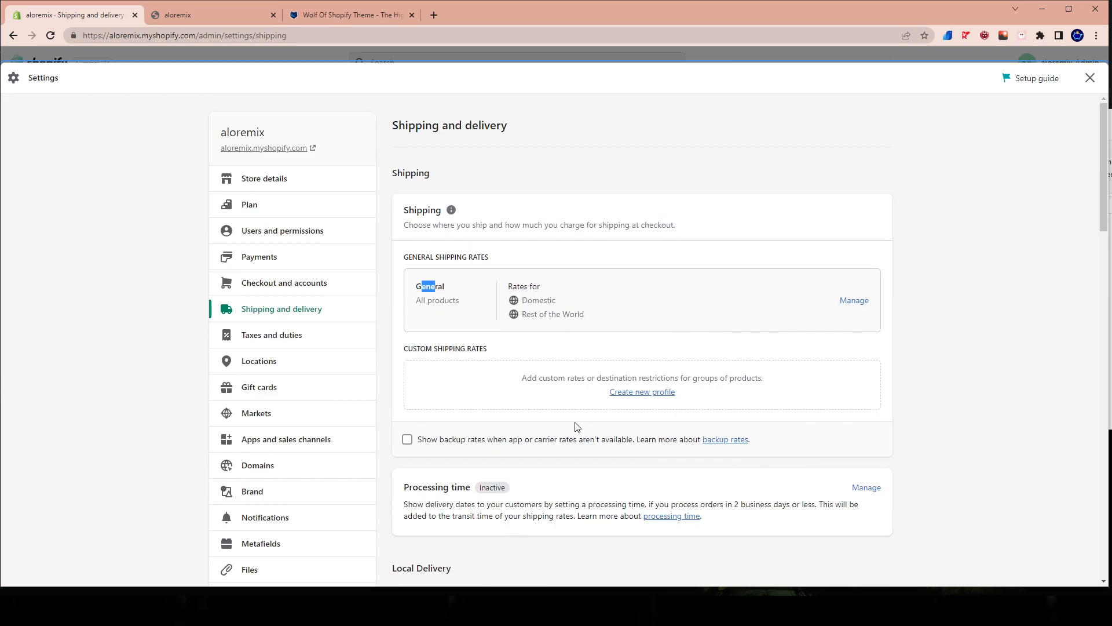
click(855, 300)
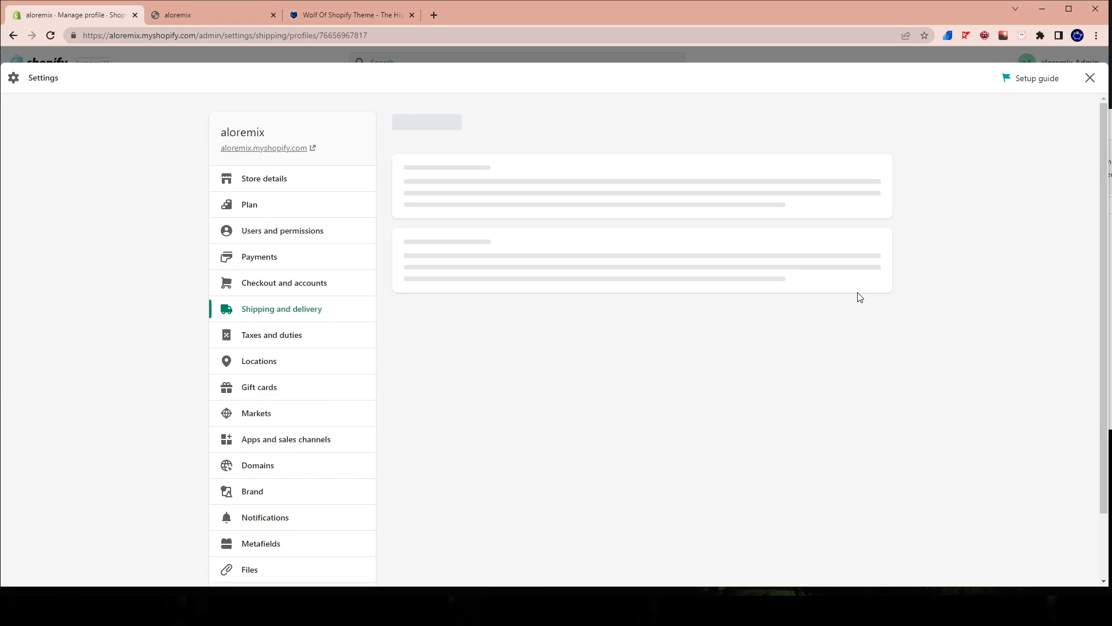
Set up a new Rest of the World rate at 0.00, conditioned on order price with a $65.00 minimum.
scroll(856, 298, down, 10)
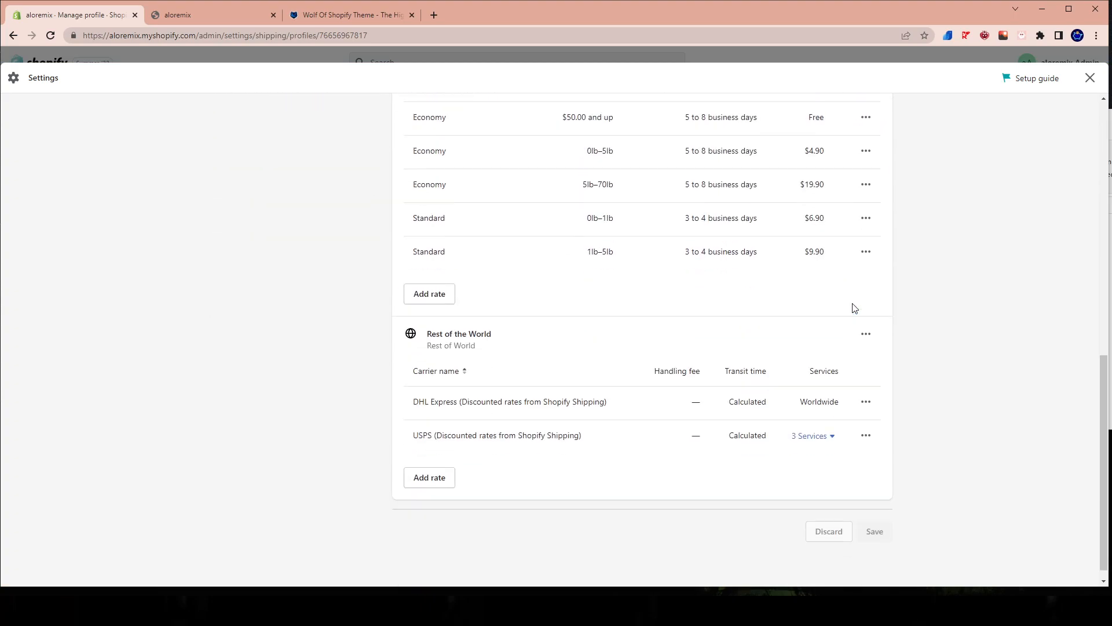
click(440, 477)
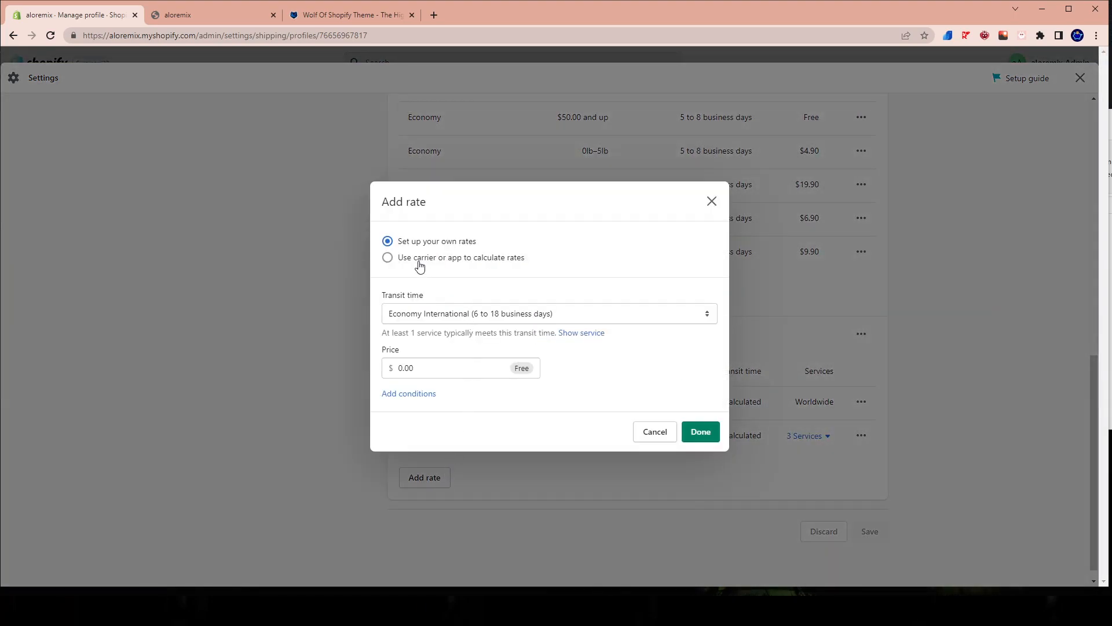
click(450, 313)
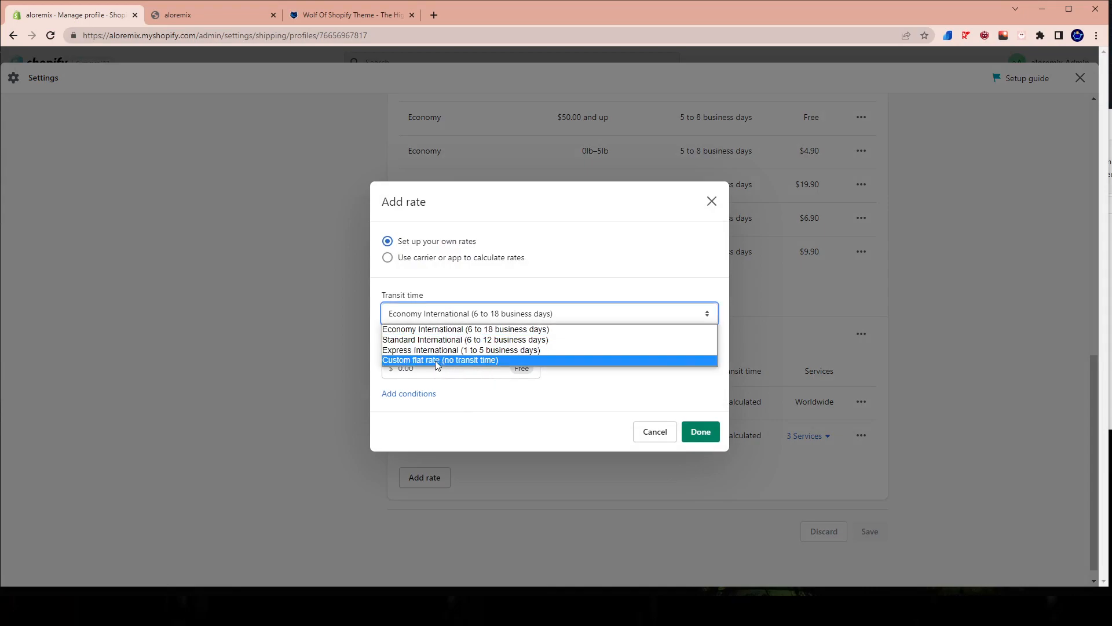
click(406, 369)
drag(420, 370, 532, 368)
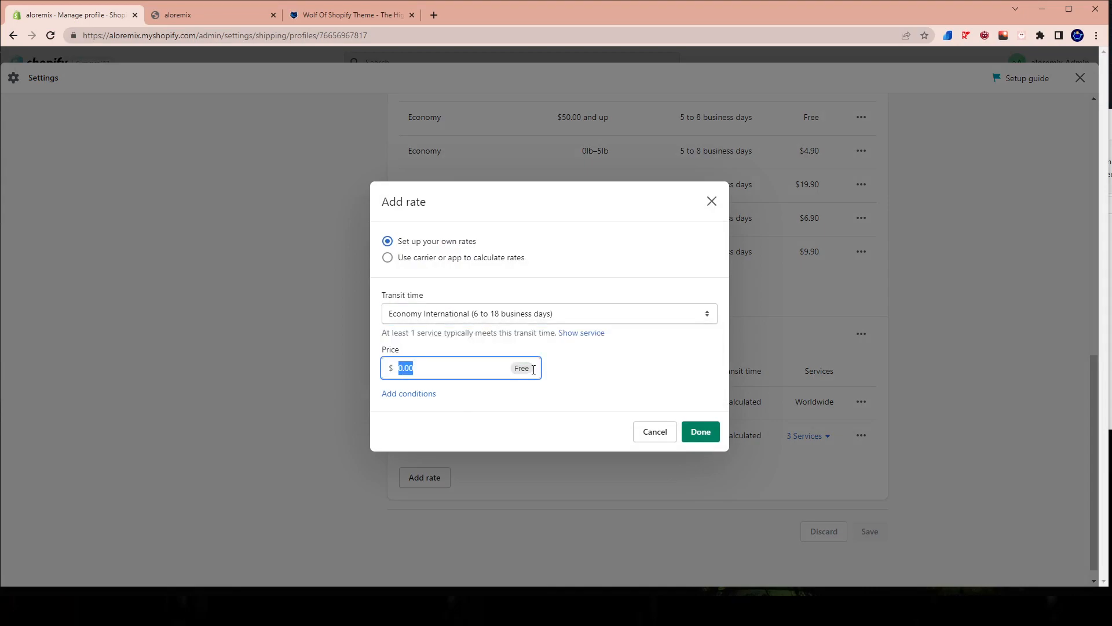
click(466, 315)
click(541, 281)
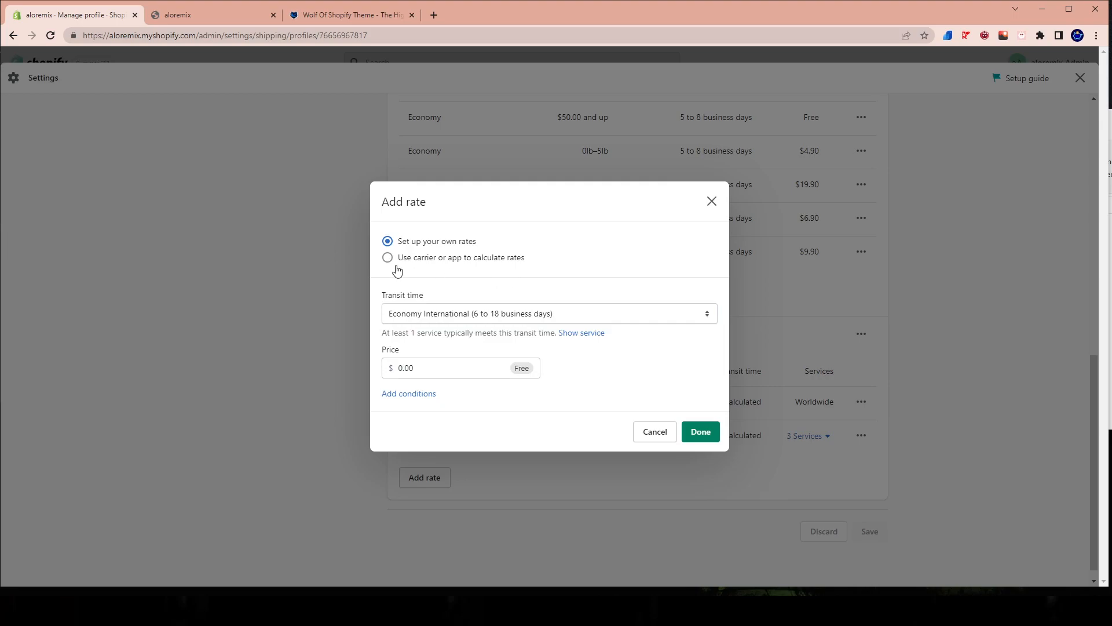
click(382, 393)
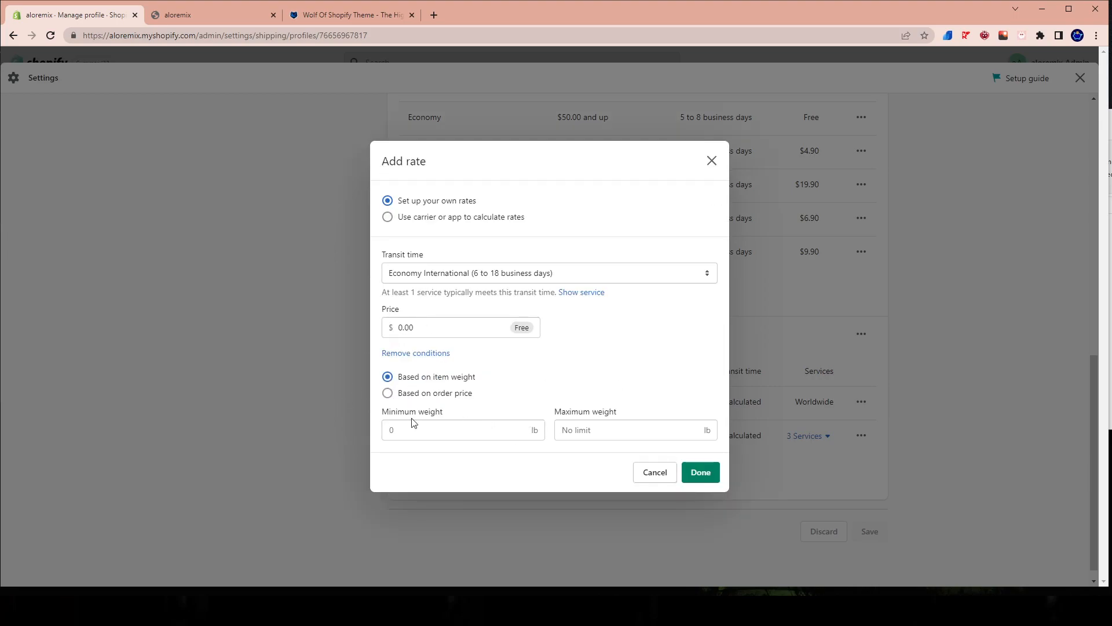
click(391, 393)
click(429, 431)
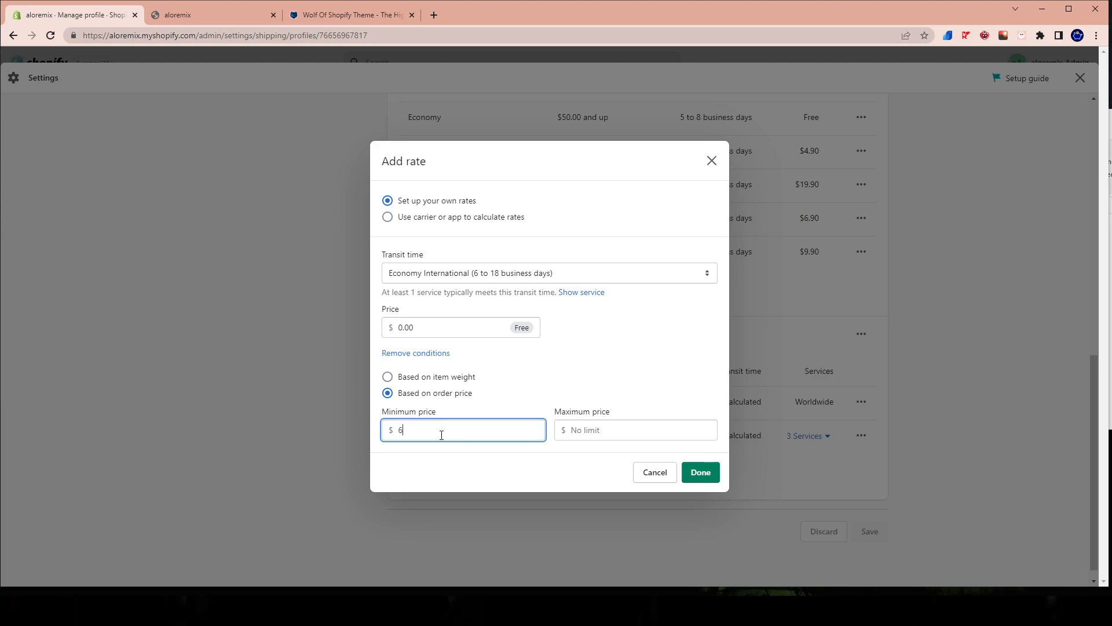
click(650, 330)
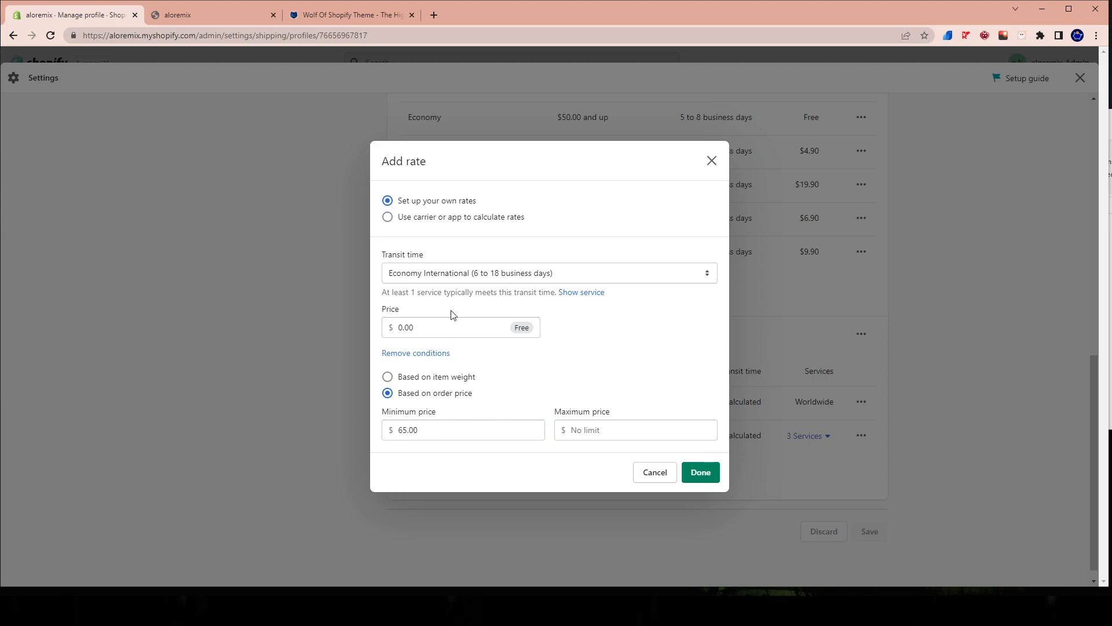
Try Express International and Custom flat rate as the transit time, and return it to Economy International (6 to 18 business days).
click(423, 276)
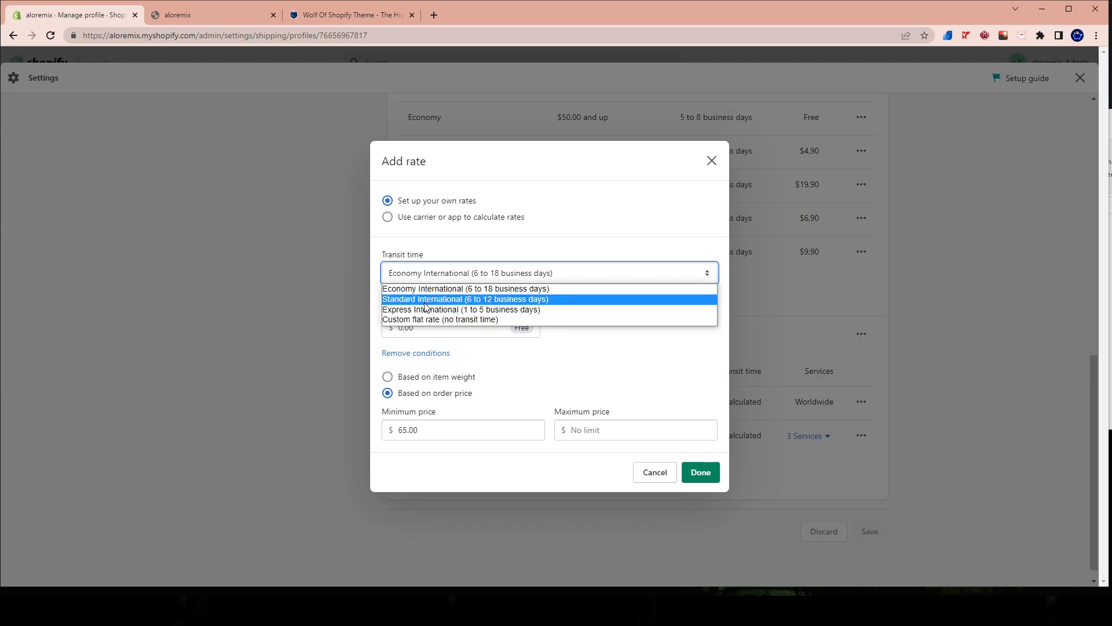
click(422, 311)
click(439, 273)
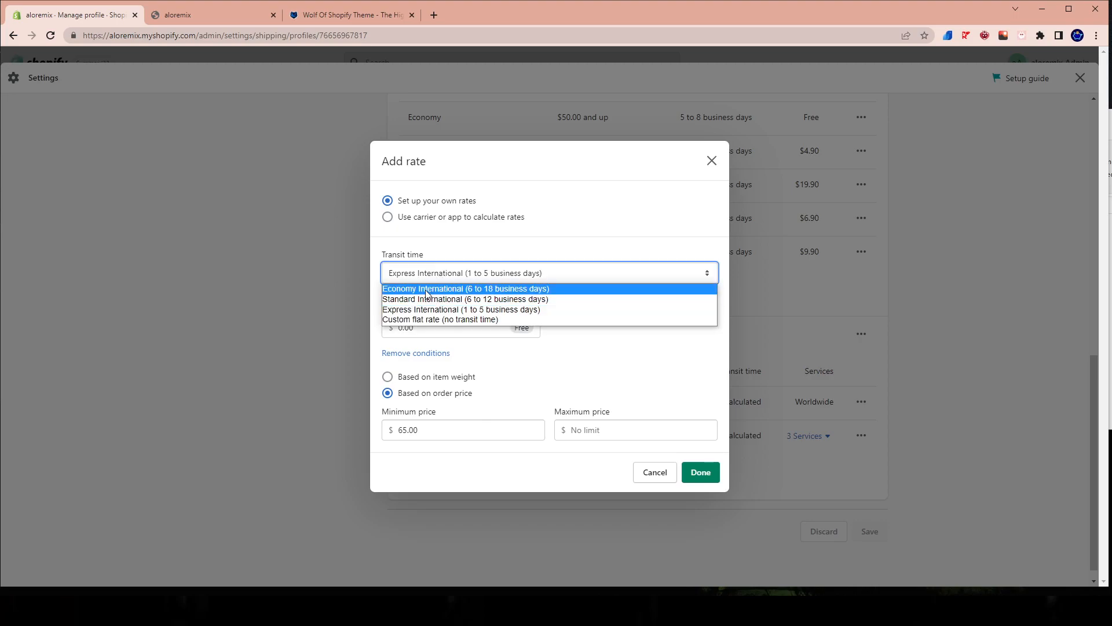
click(422, 320)
click(454, 270)
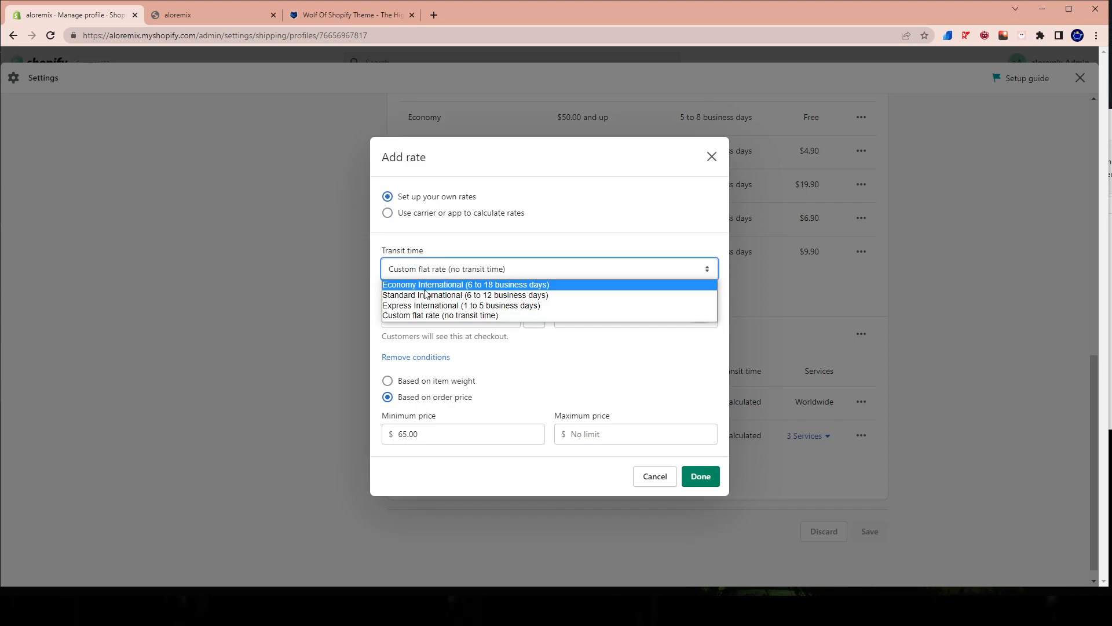
click(421, 286)
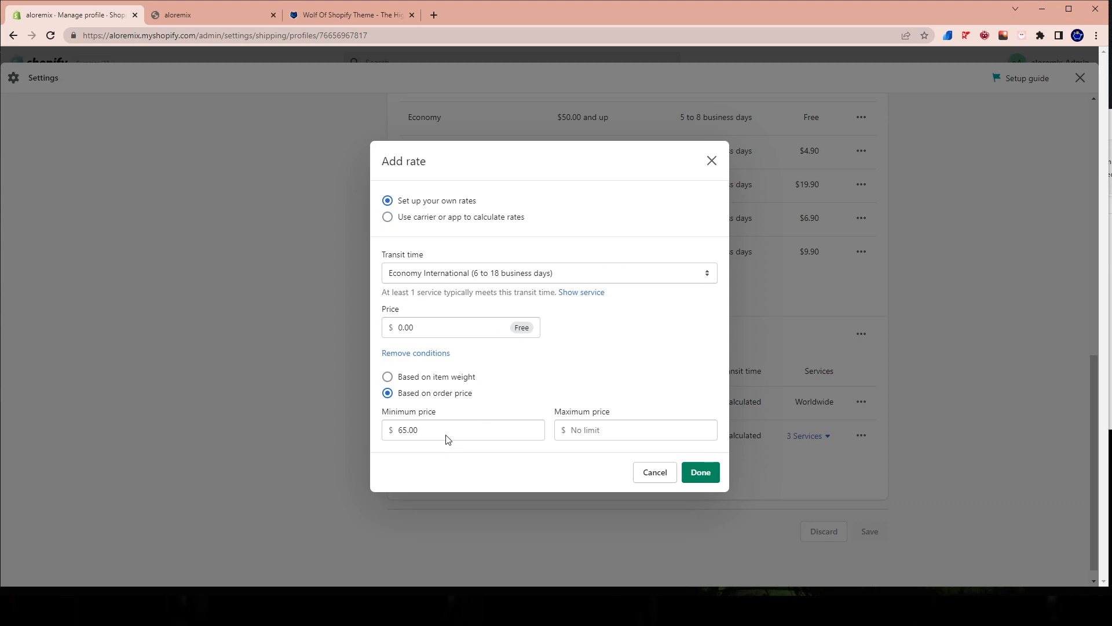
Confirm the free Economy International rate, save the shipping profile and check the rate's entry under Rest of the World.
drag(448, 440, 356, 429)
drag(522, 392, 409, 412)
click(514, 348)
drag(454, 331, 386, 328)
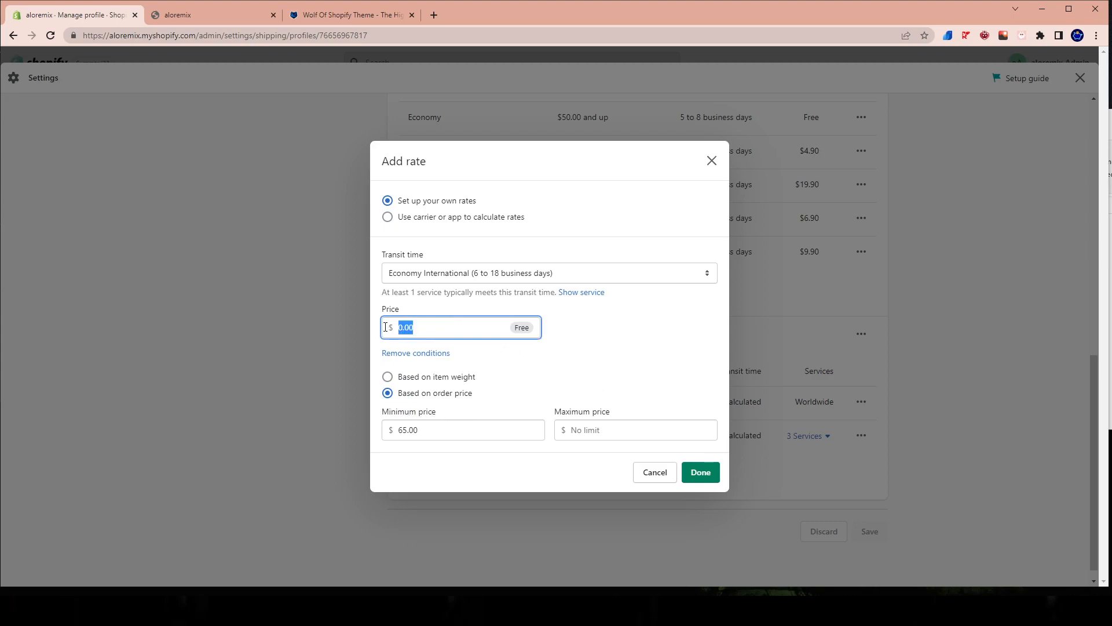
click(707, 481)
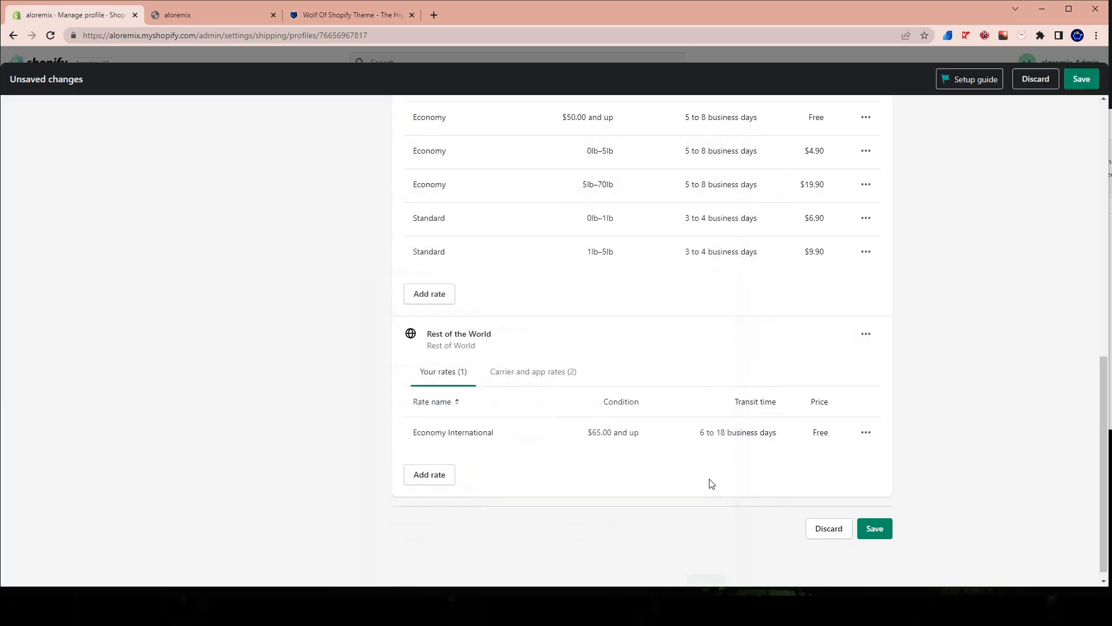
click(887, 531)
scroll(479, 377, down, 5)
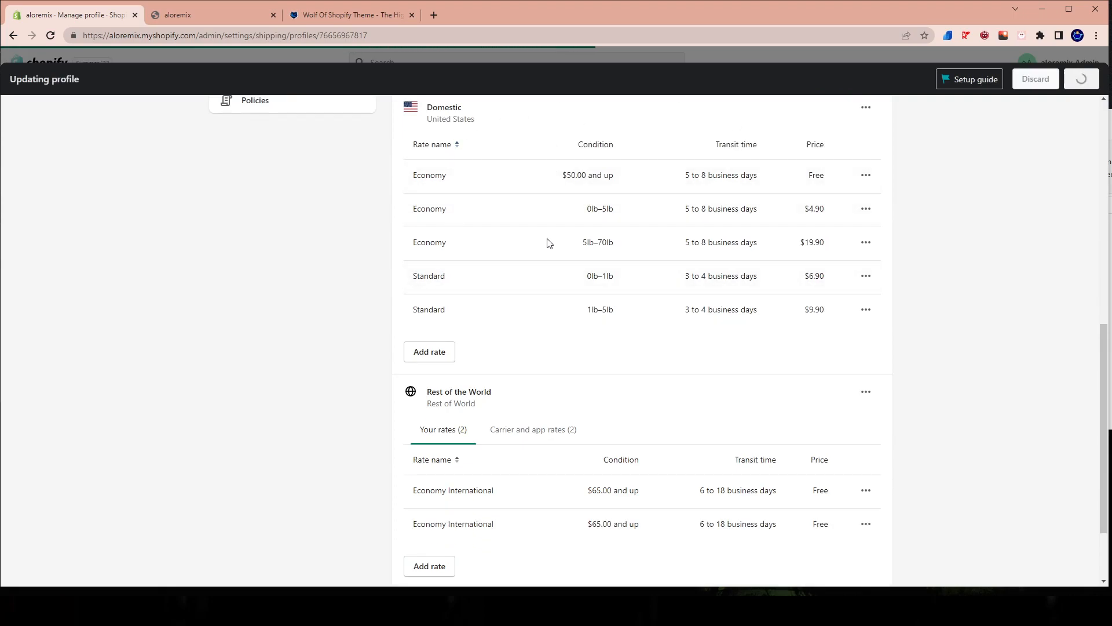
scroll(445, 419, down, 1)
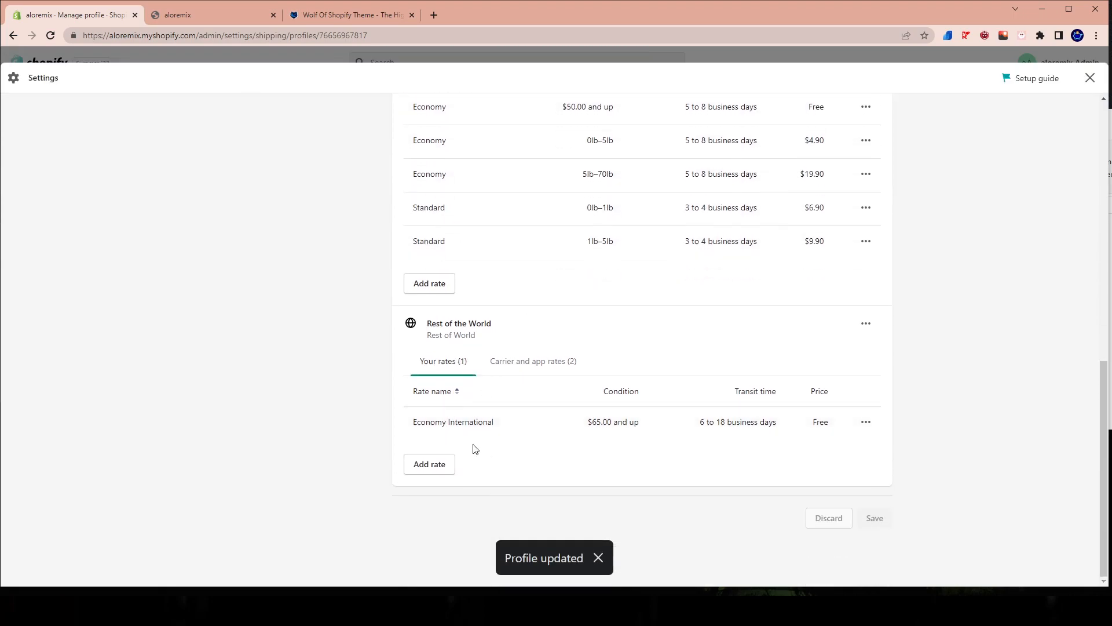
drag(415, 420, 503, 433)
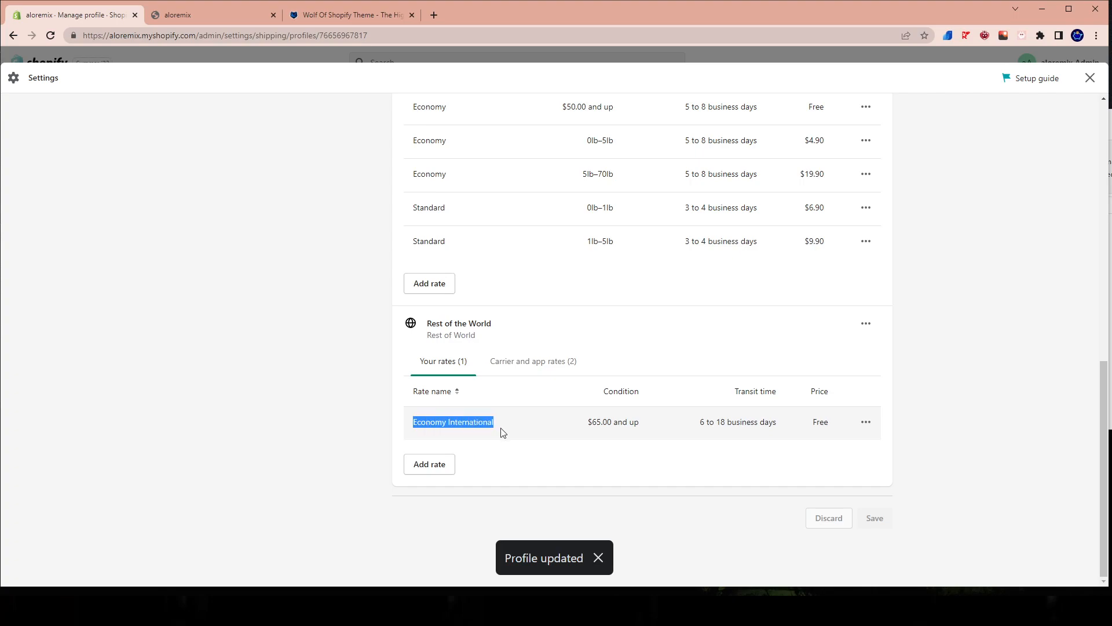
triple_click(579, 422)
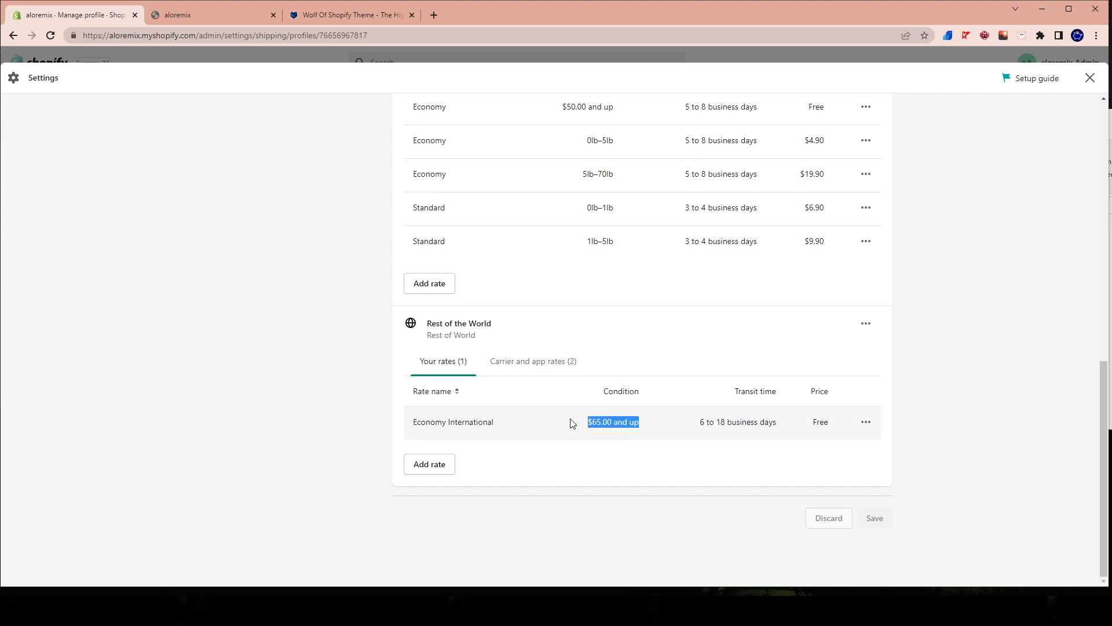
Add a free domestic Standard (3 to 4 business days) rate based on order price with a $65.00 minimum.
scroll(561, 428, up, 2)
scroll(444, 459, down, 2)
scroll(446, 371, up, 2)
click(430, 399)
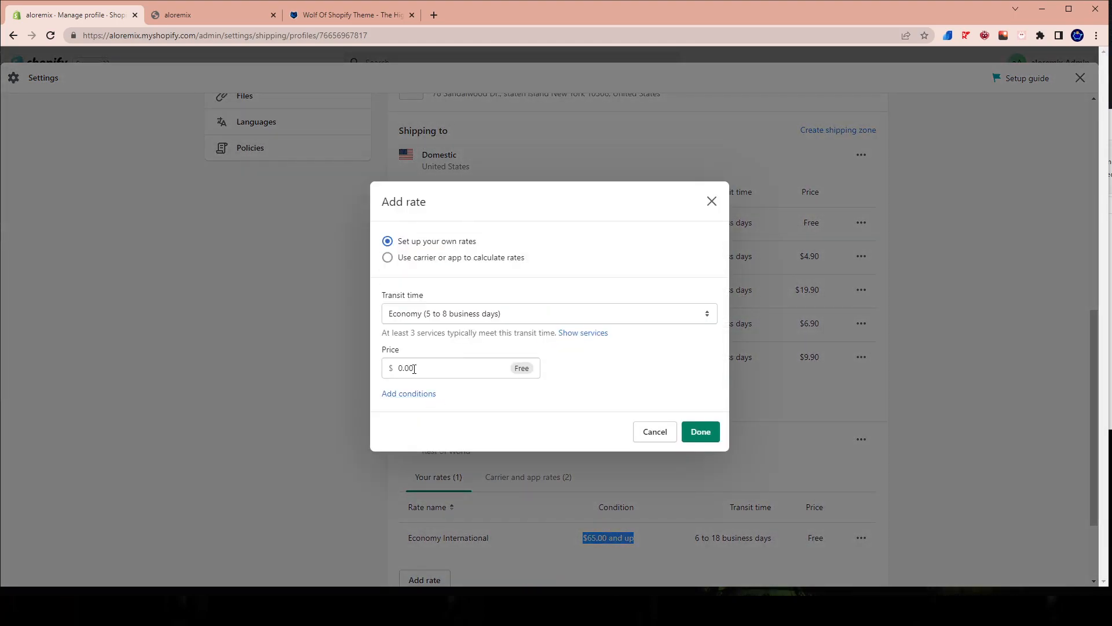
drag(395, 367, 530, 372)
click(587, 354)
click(458, 314)
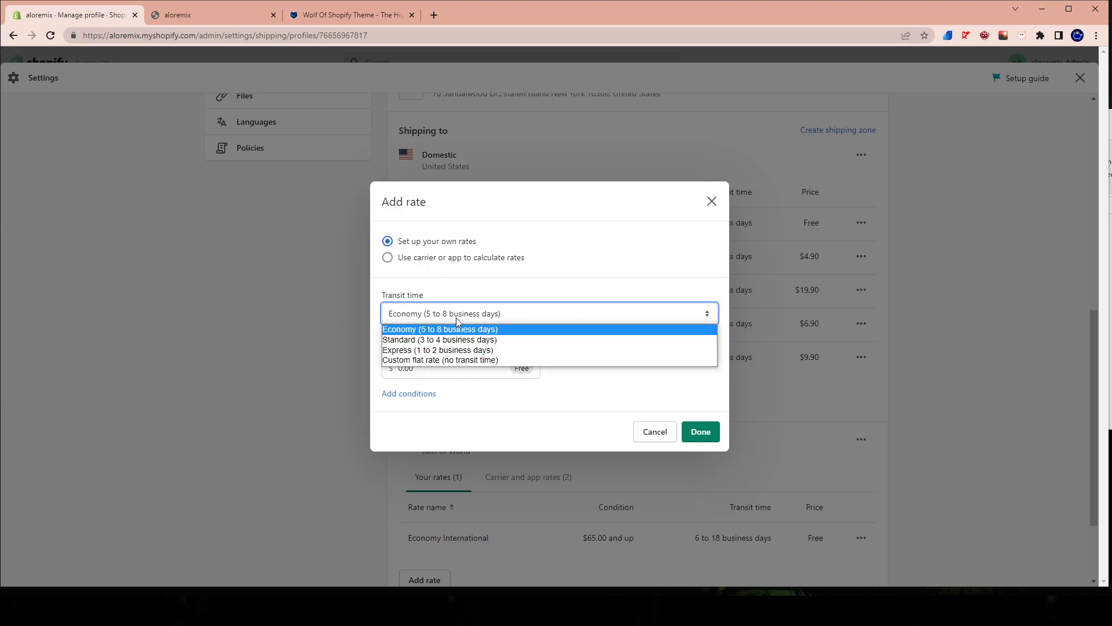
click(450, 340)
click(411, 394)
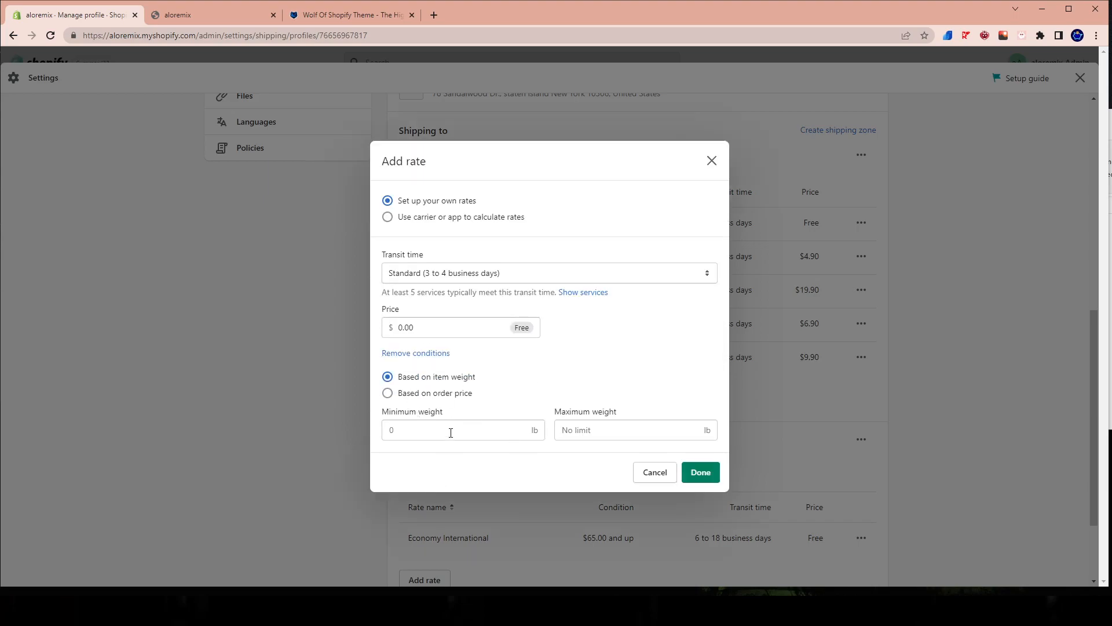
click(387, 399)
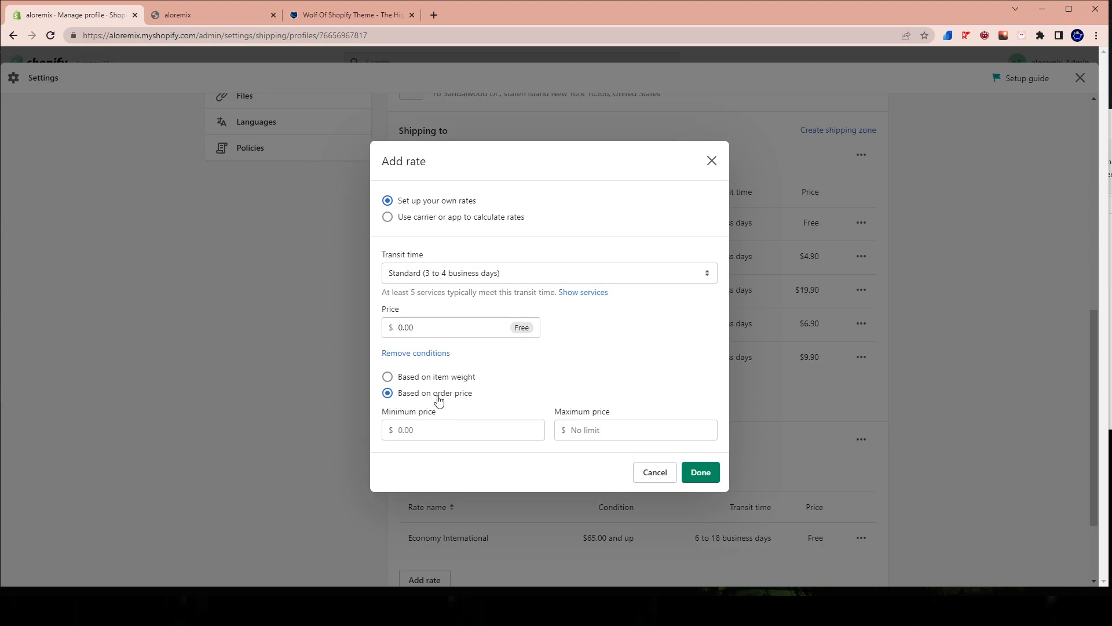
click(446, 431)
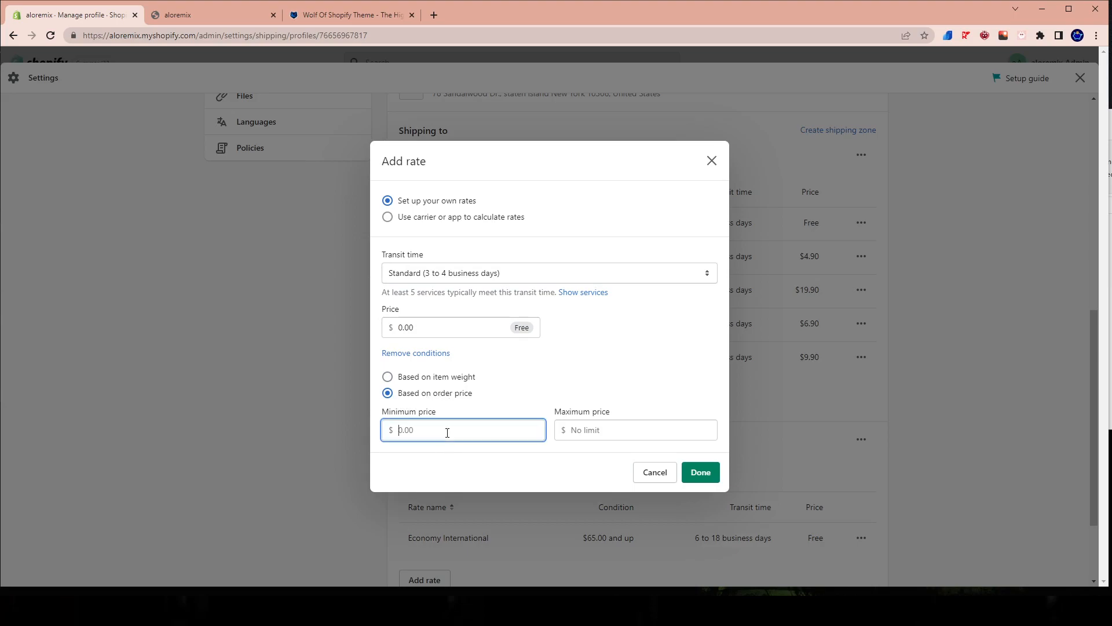
click(700, 472)
Save the updated shipping profile and close the settings.
scroll(570, 356, down, 3)
click(1081, 79)
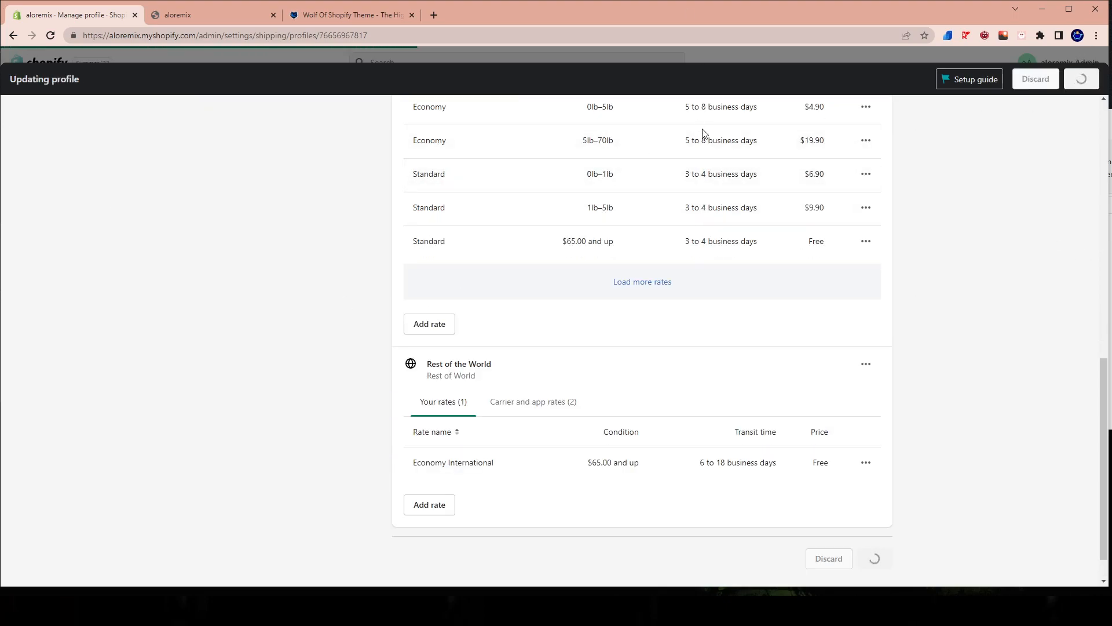
click(1090, 77)
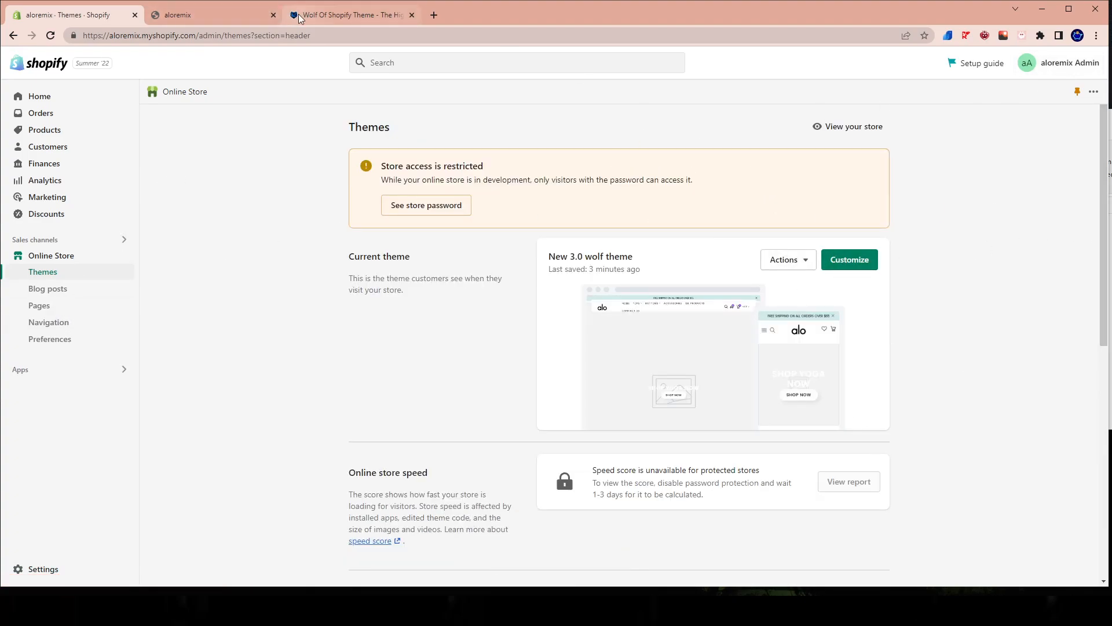
Open a fresh preview of the New 3.0 wolf theme and close the old storefront tab.
click(222, 14)
click(55, 14)
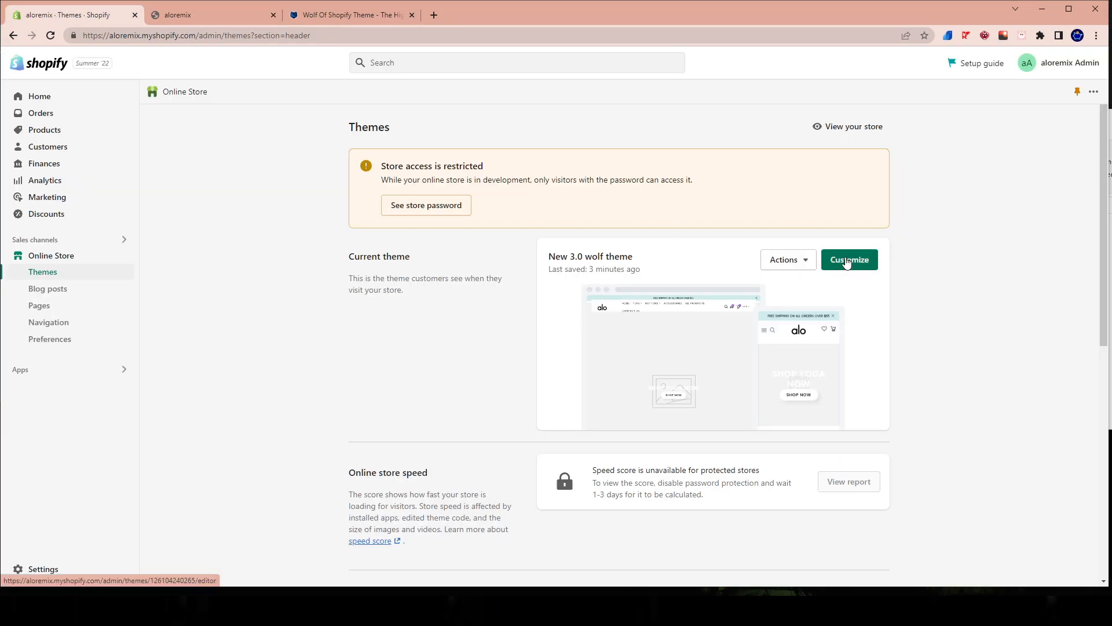
click(802, 260)
click(753, 289)
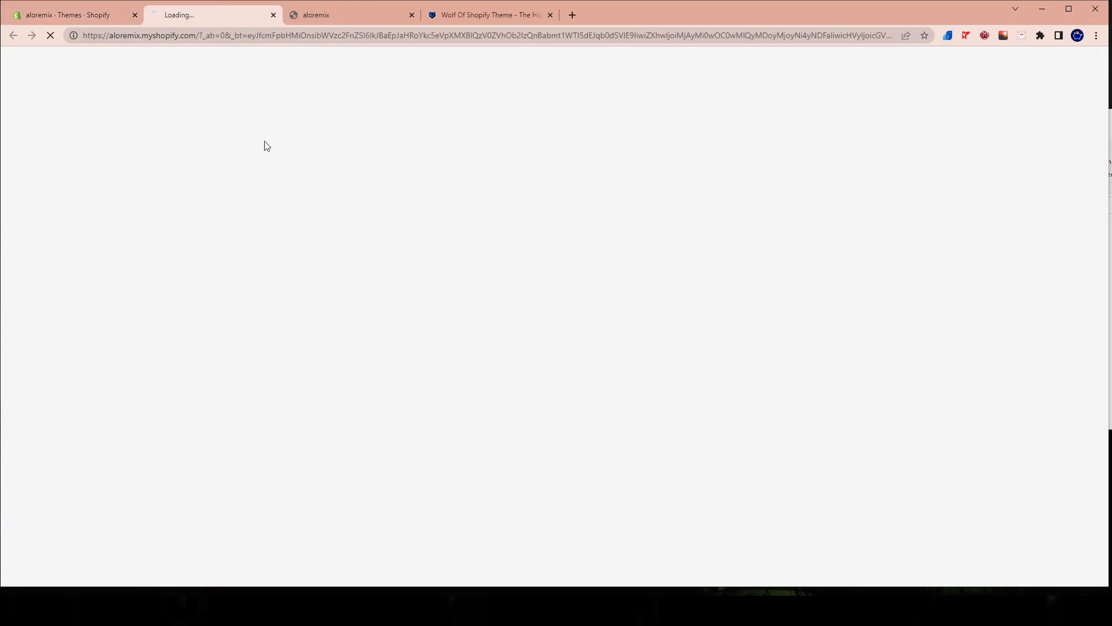
click(409, 15)
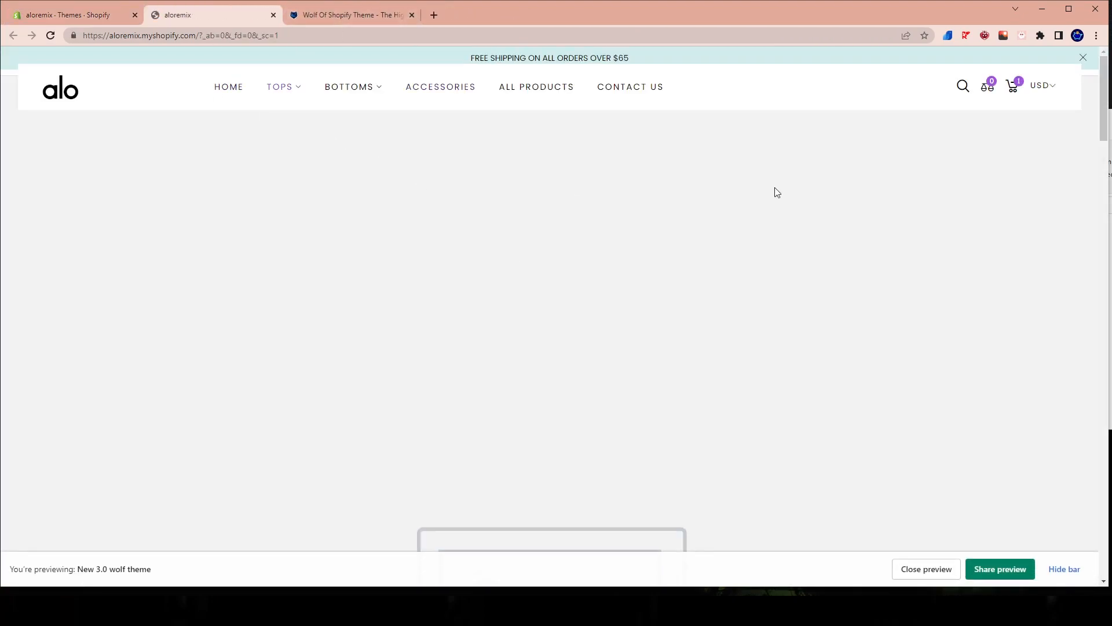
In the Tops collection, check the cart drawer's free shipping bar, and add the Foxy Sherpa Jacket to the cart.
click(282, 88)
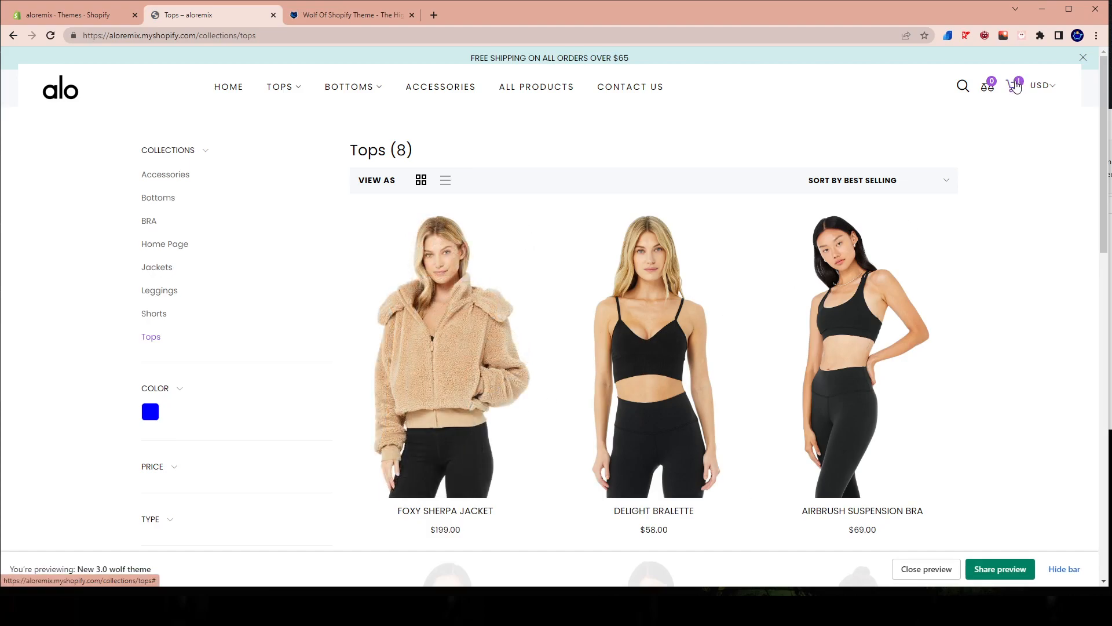
click(1014, 86)
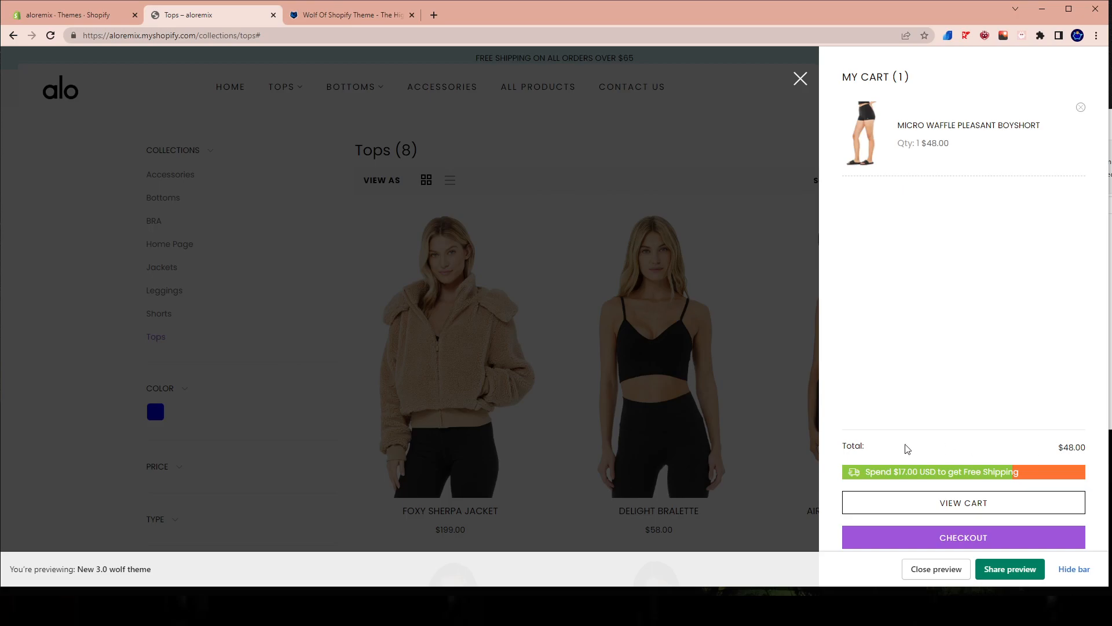
click(521, 453)
click(441, 492)
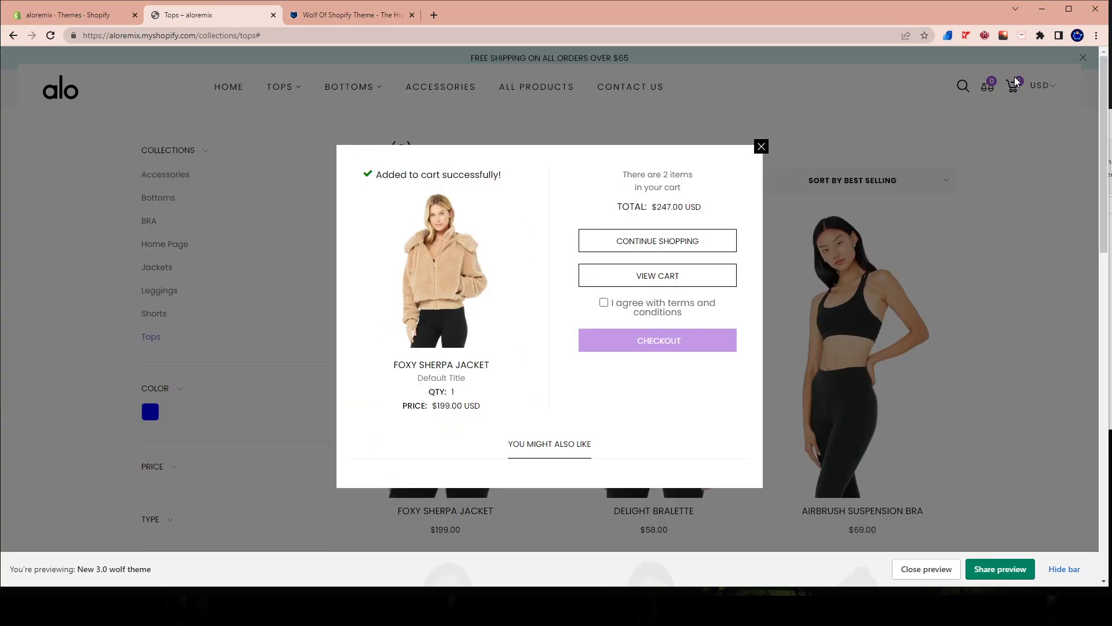
click(761, 146)
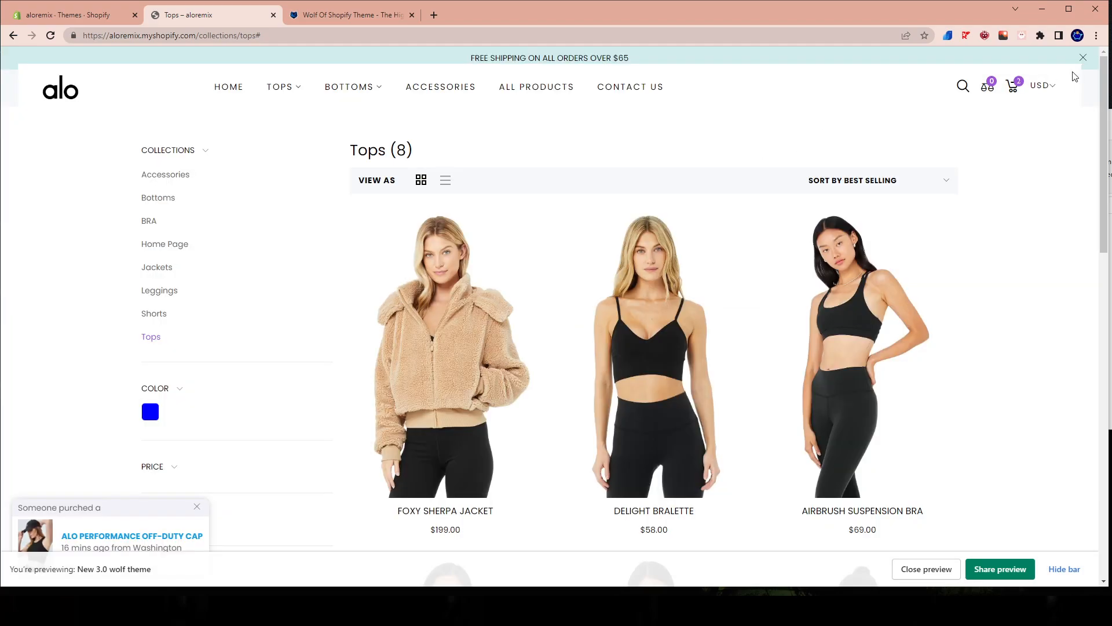
Open the cart drawer, proceed to checkout, and check the shipping line in the order summary.
click(1016, 87)
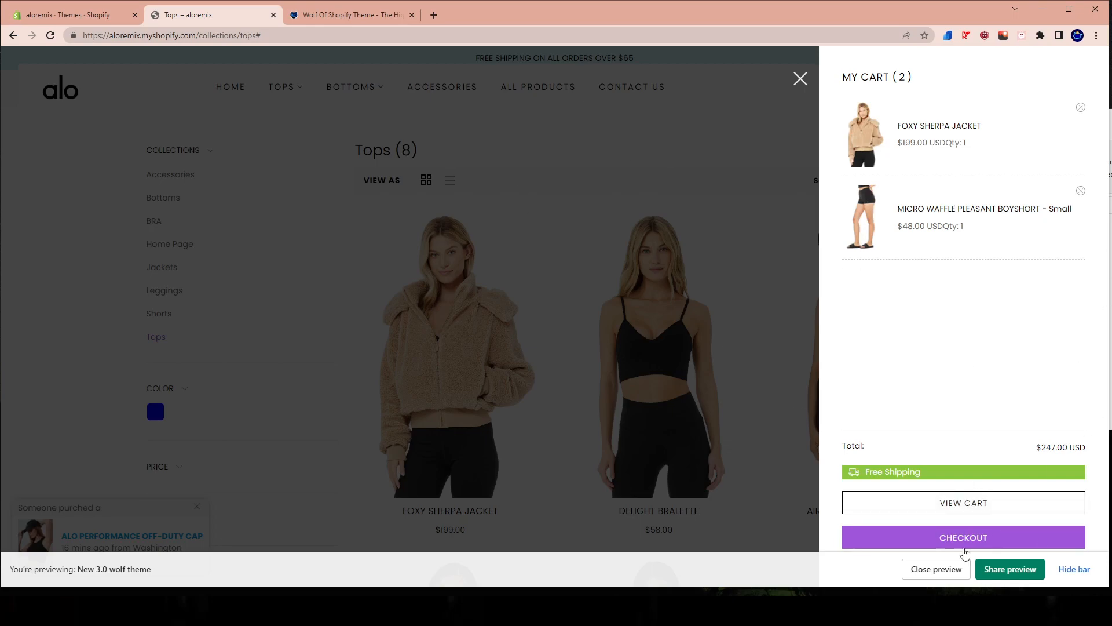
click(942, 536)
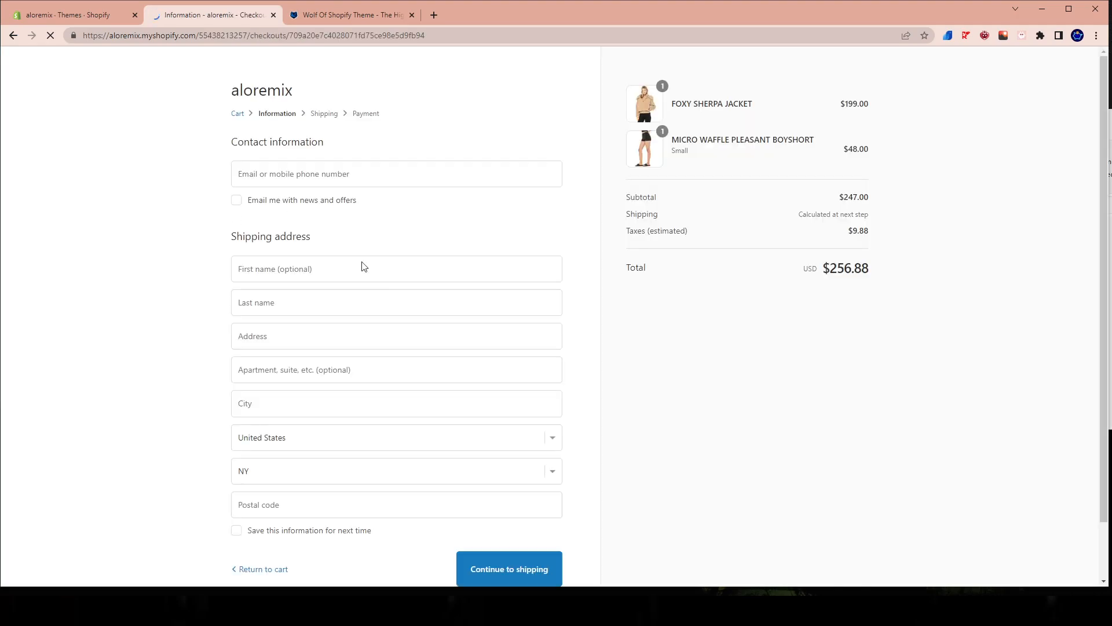
drag(799, 214, 822, 218)
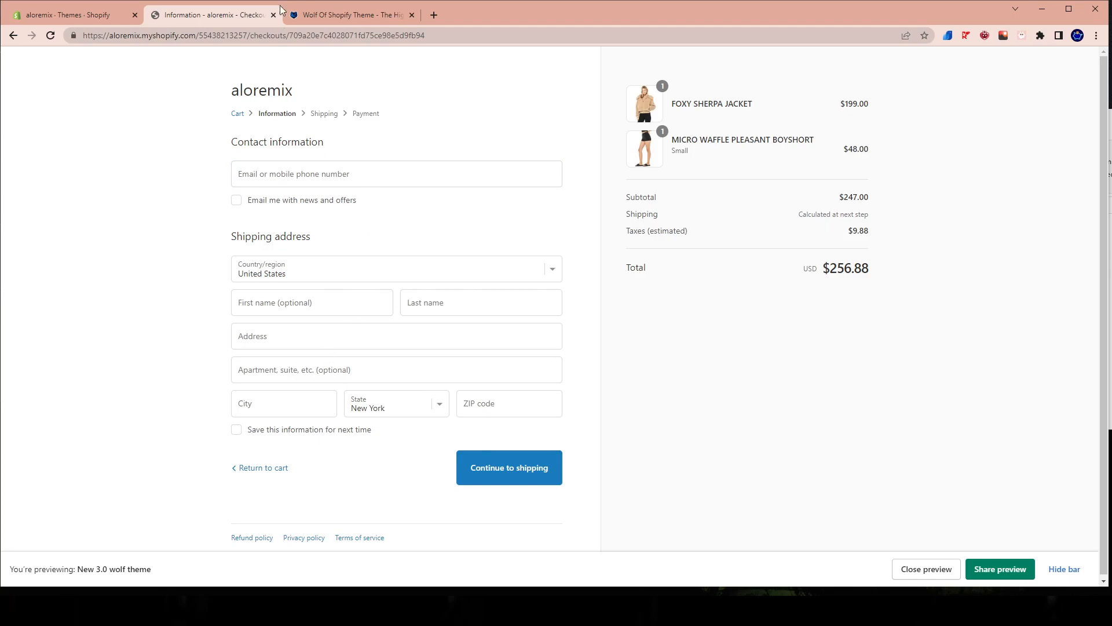
Search the web for "fake united states address" and select the generated street address on fakexy.com for copying.
click(438, 20)
text(fake )
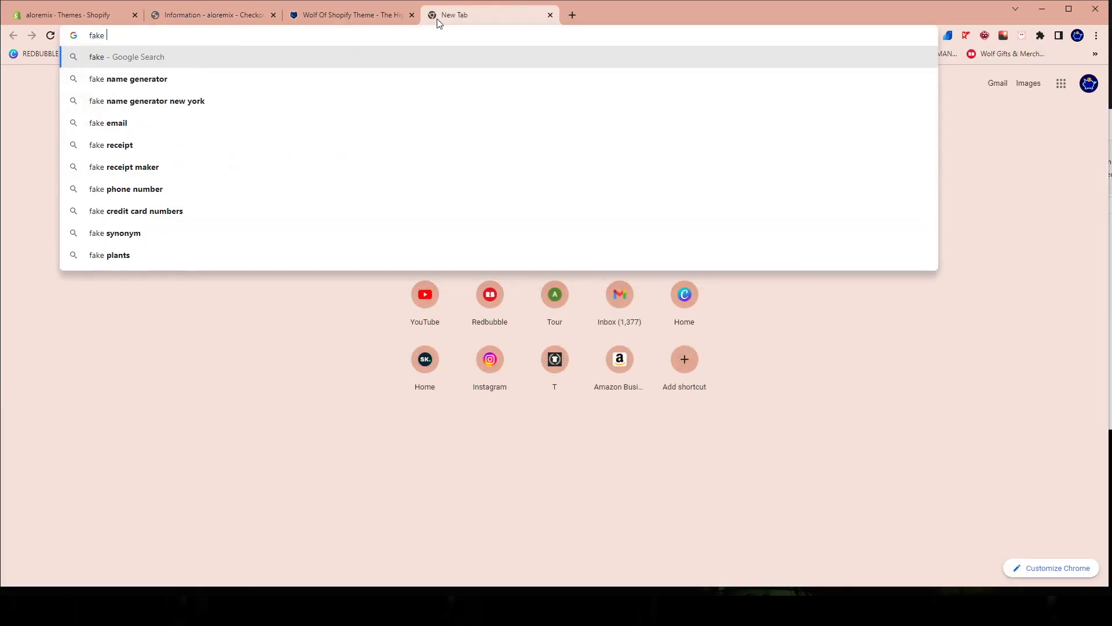
text(united state)
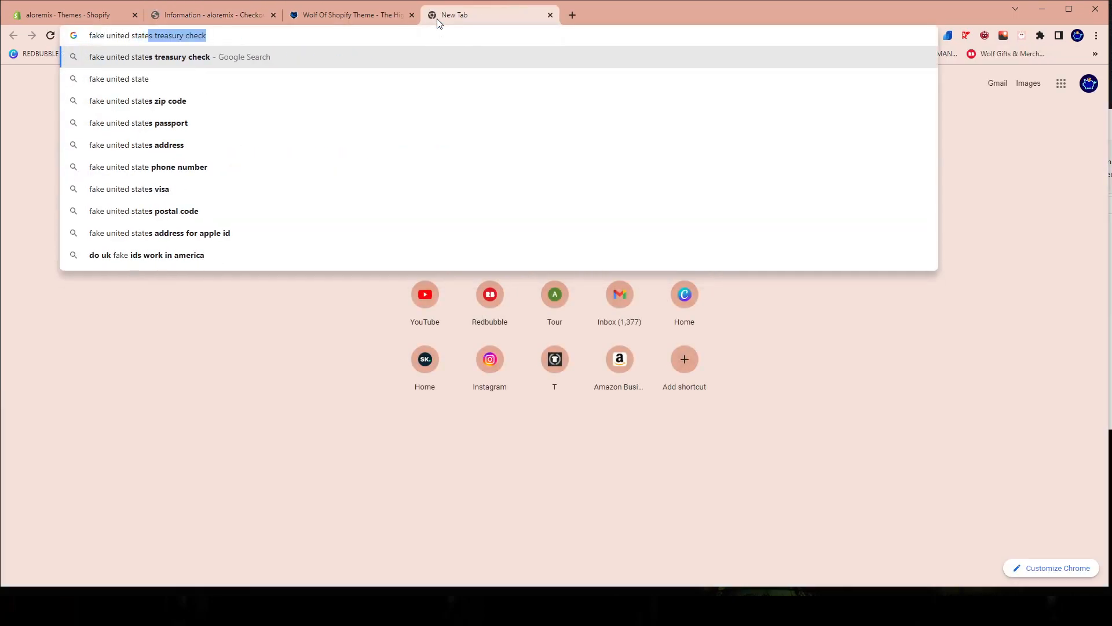
text(s address)
key(Return)
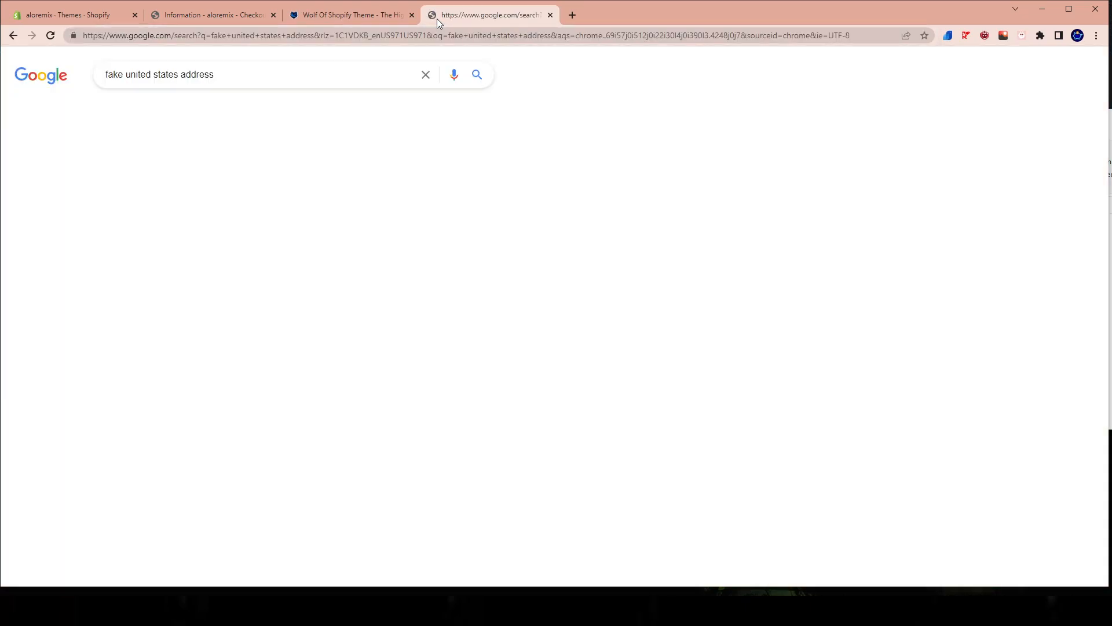
click(199, 177)
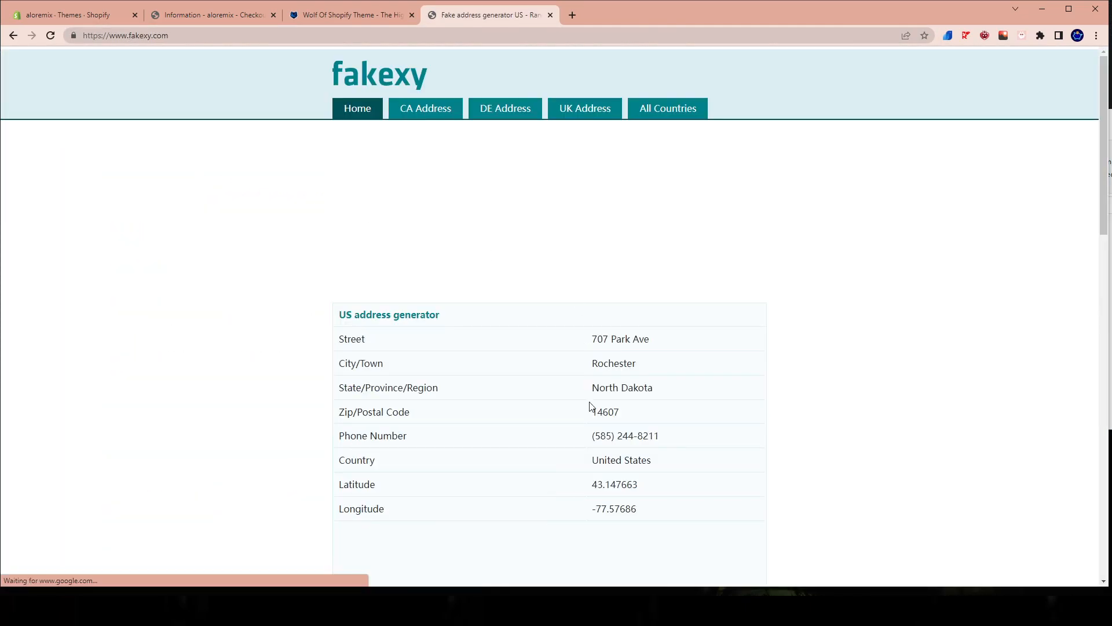
drag(592, 338, 656, 341)
key(ctrl+c)
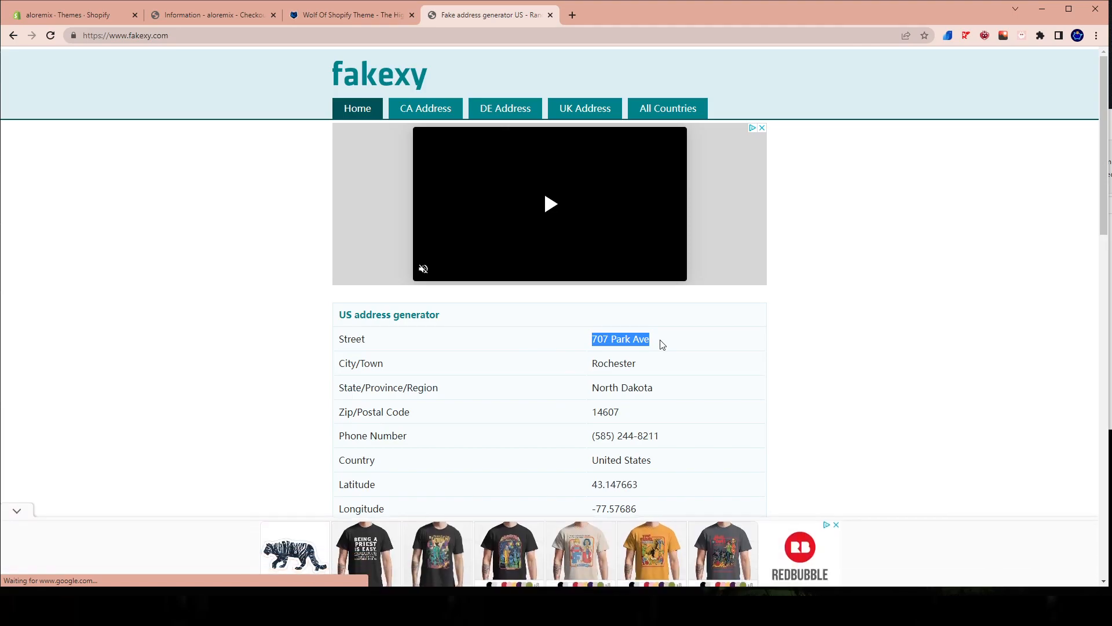
Return to the checkout page and fill in the shipping address from the copied street using the first address suggestion.
key(ctrl+1)
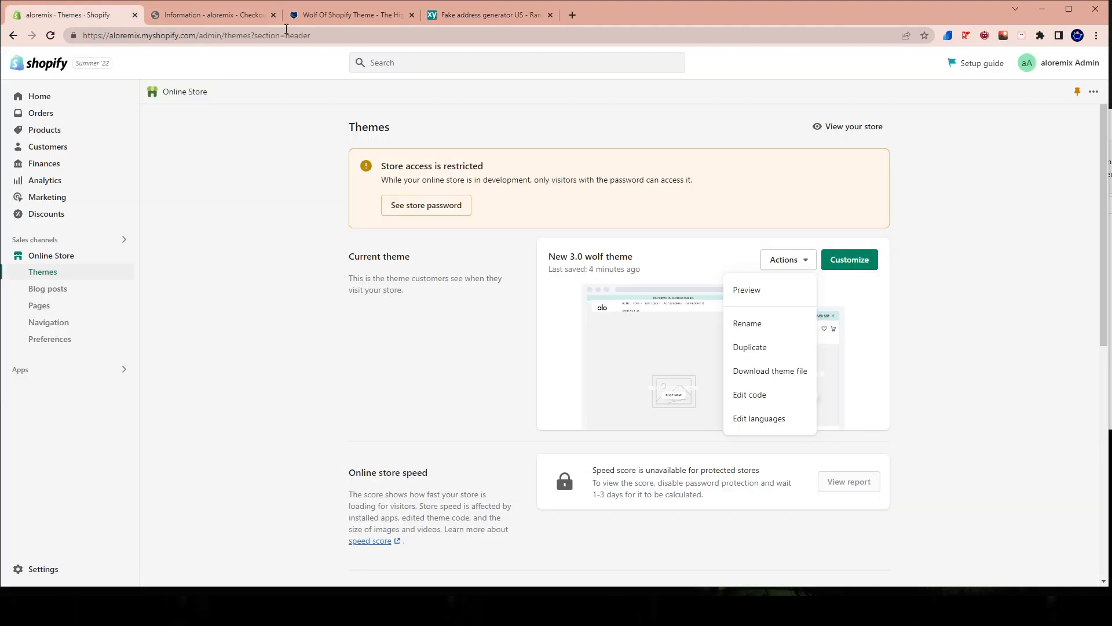
click(374, 19)
drag(225, 16, 401, 28)
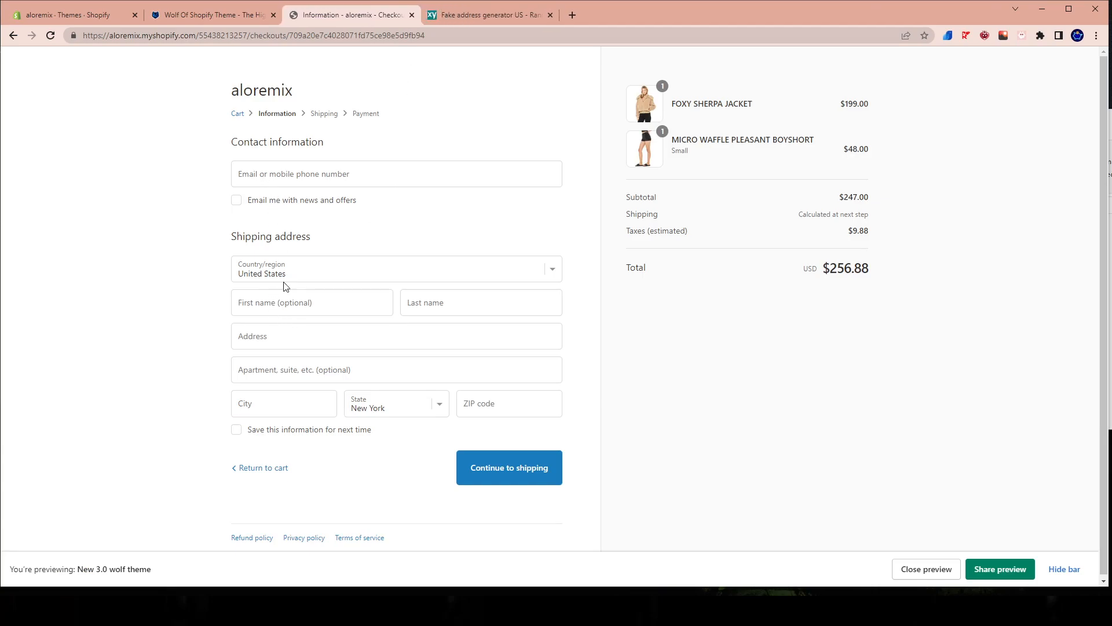
click(270, 337)
key(ctrl+v)
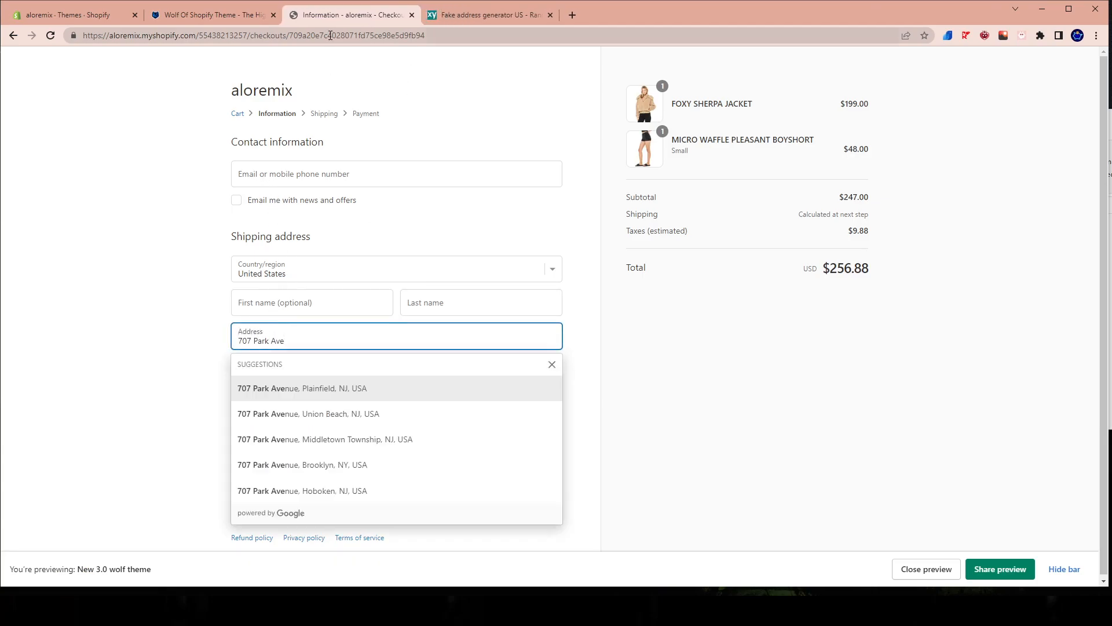
click(268, 389)
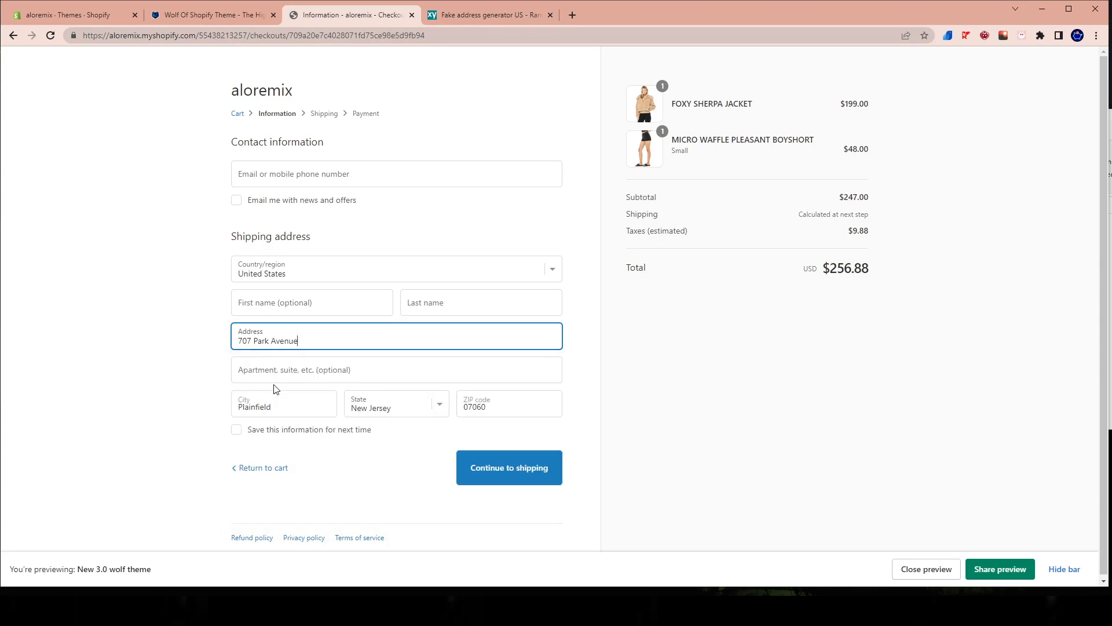
Enter the contact e-mail and last name, dismiss the address-saving offer, and continue to the shipping methods to check the order total.
click(497, 476)
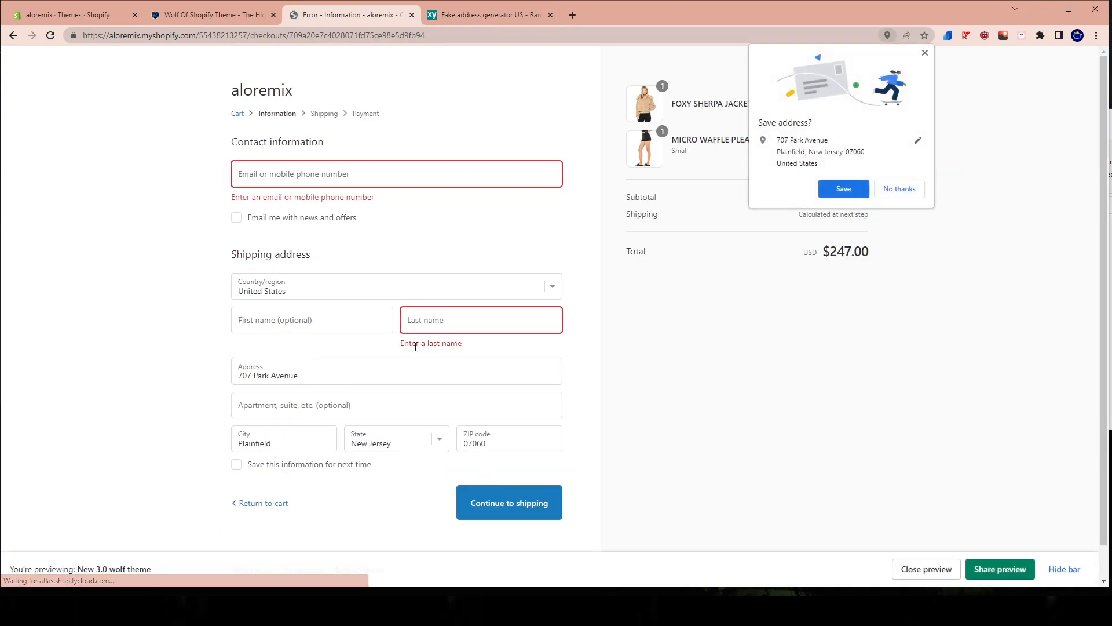
click(925, 53)
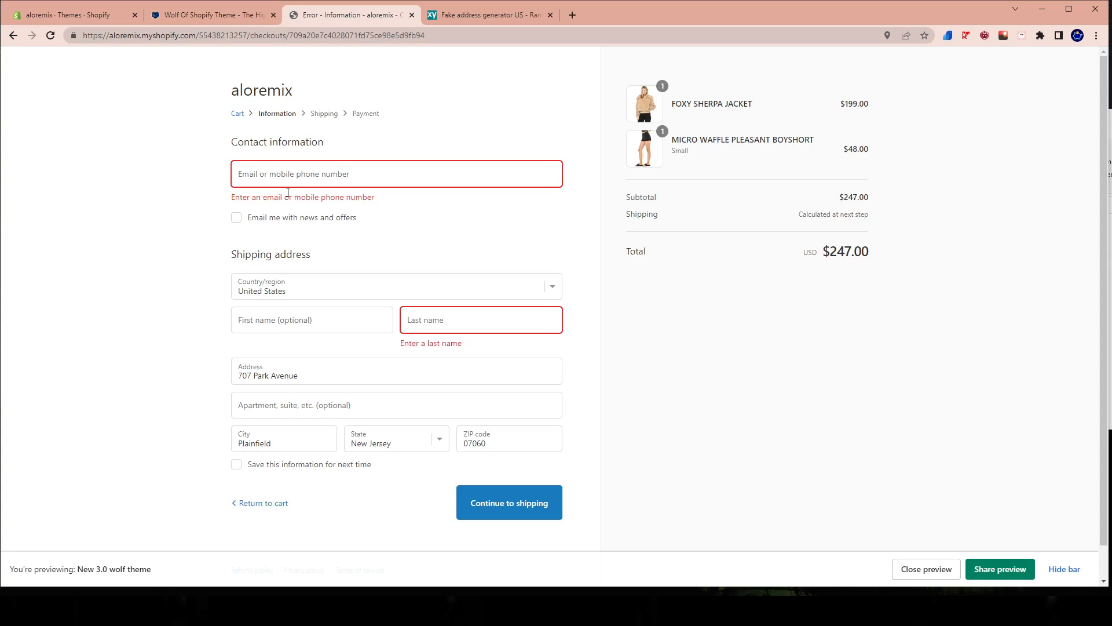
click(343, 179)
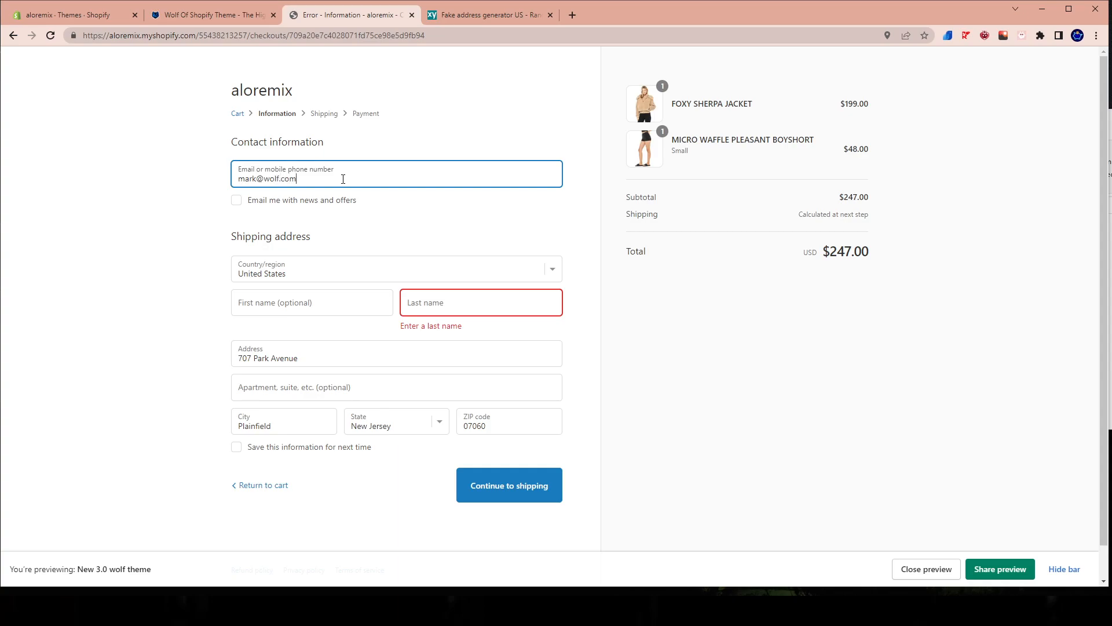
click(472, 310)
text(wolf)
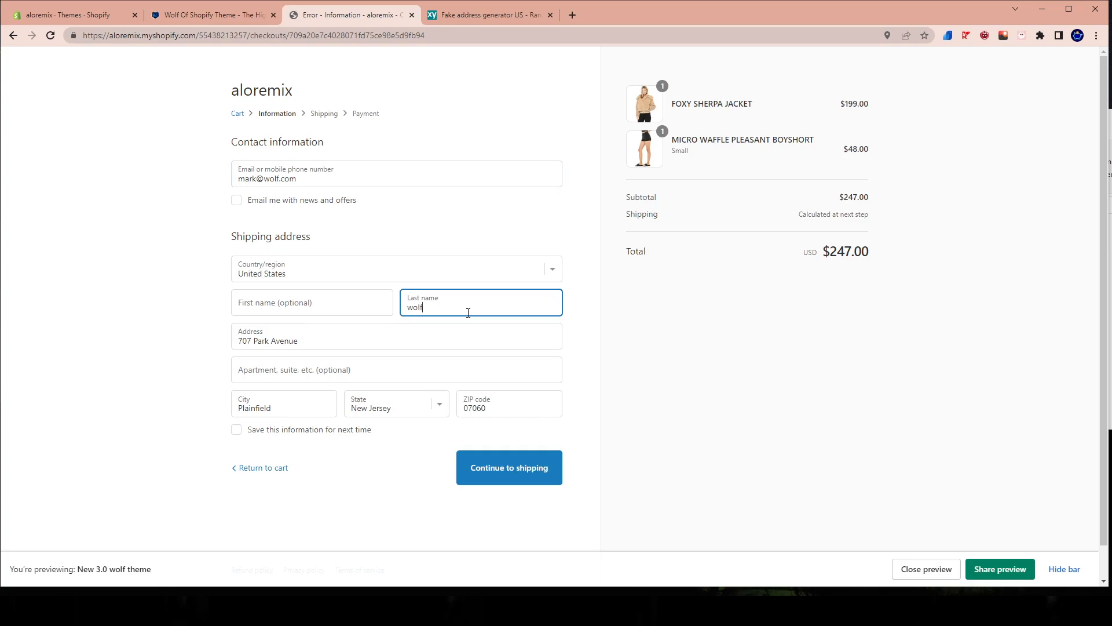
click(523, 486)
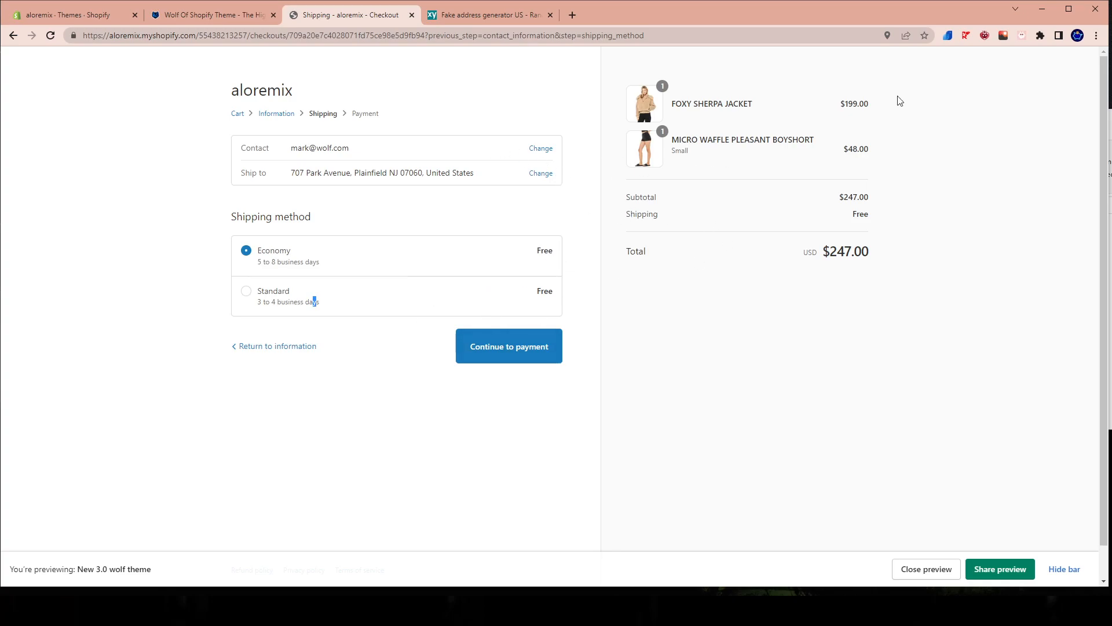
drag(800, 260, 944, 255)
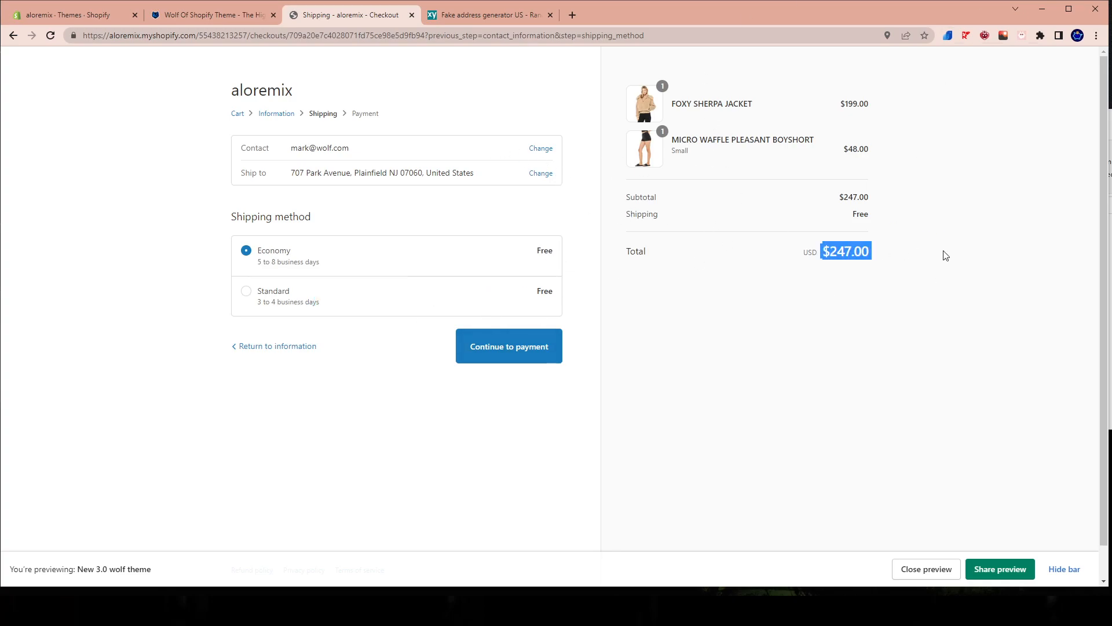
Close the checkout, address generator and Wolf Of Shopify Theme tabs, and open a fresh preview of the New 3.0 wolf theme.
click(412, 16)
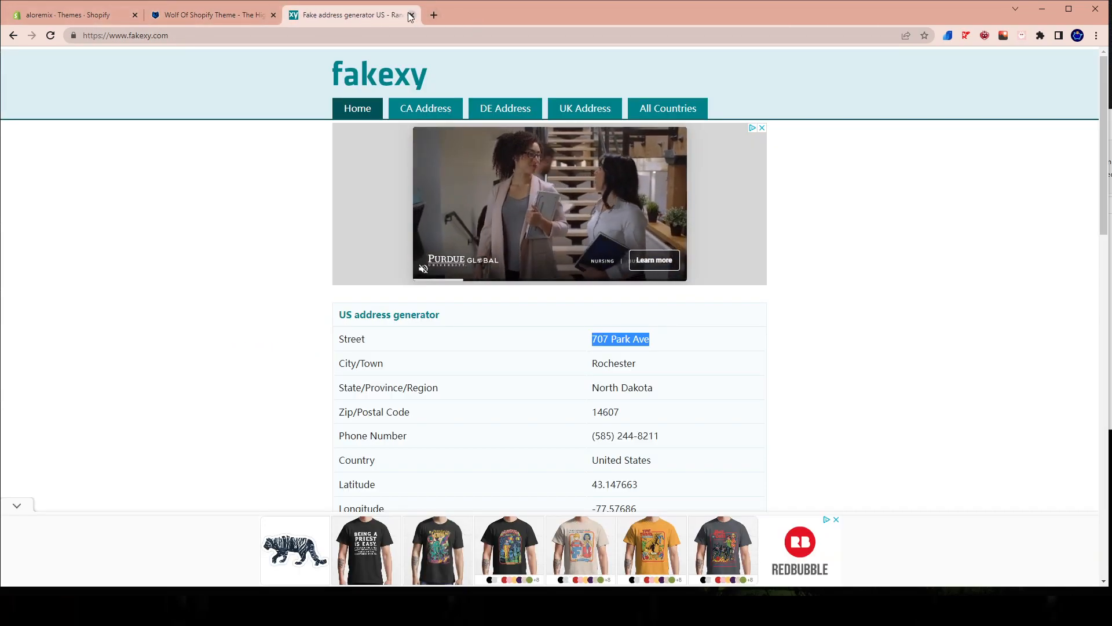
key(ctrl+w)
click(96, 26)
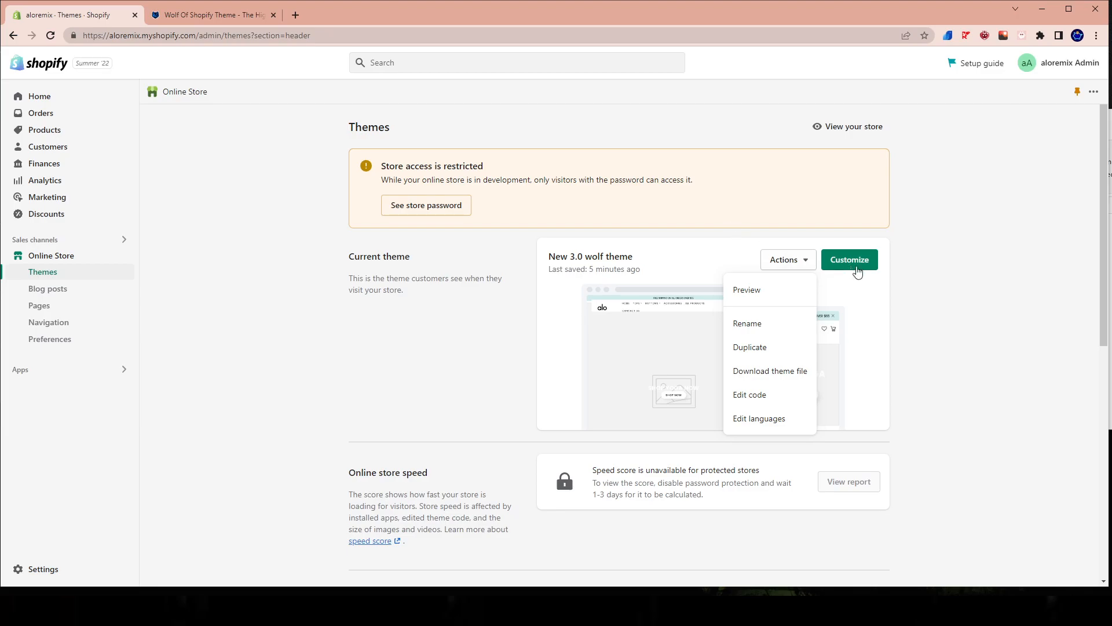
click(743, 288)
click(363, 16)
click(411, 15)
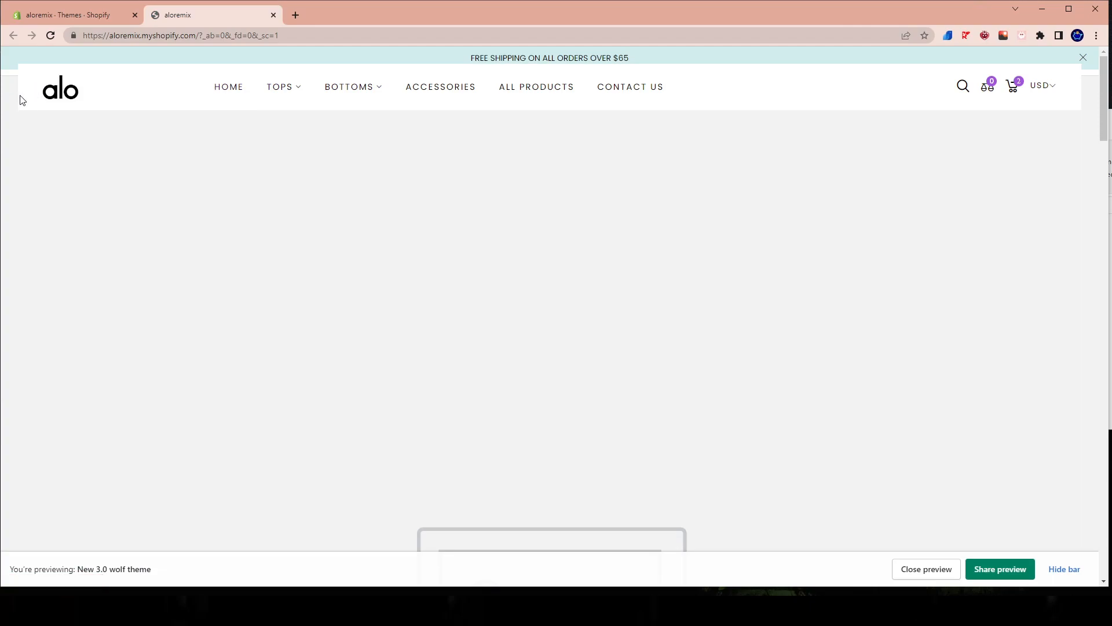
Open the All Products page in the storefront preview and look over the product grid.
right_click(365, 156)
click(394, 188)
click(537, 87)
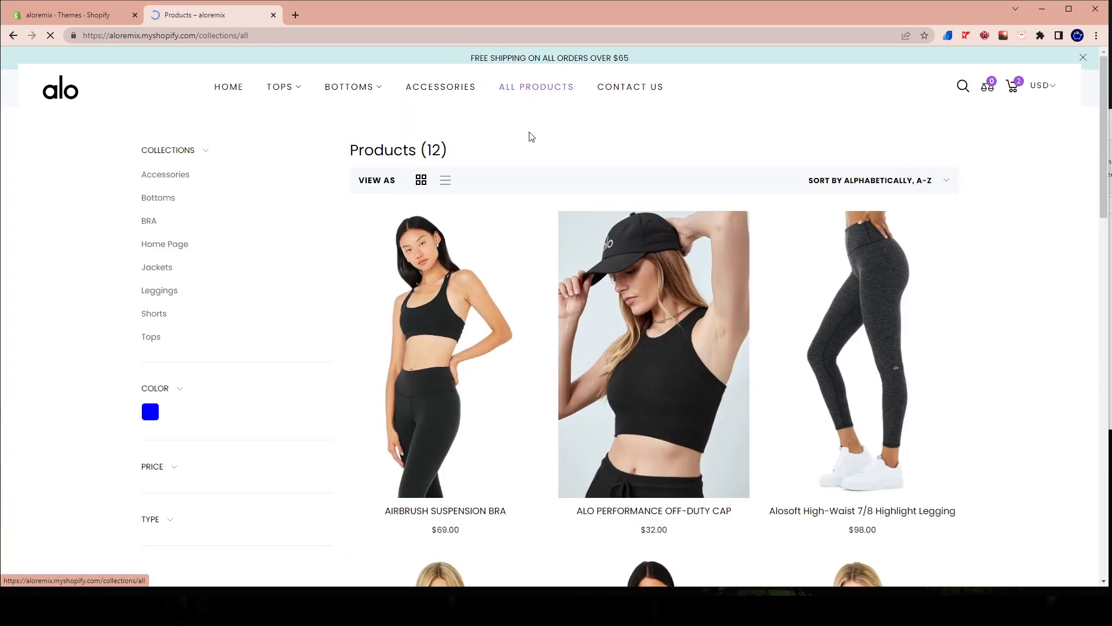
scroll(634, 377, down, 5)
scroll(634, 378, up, 5)
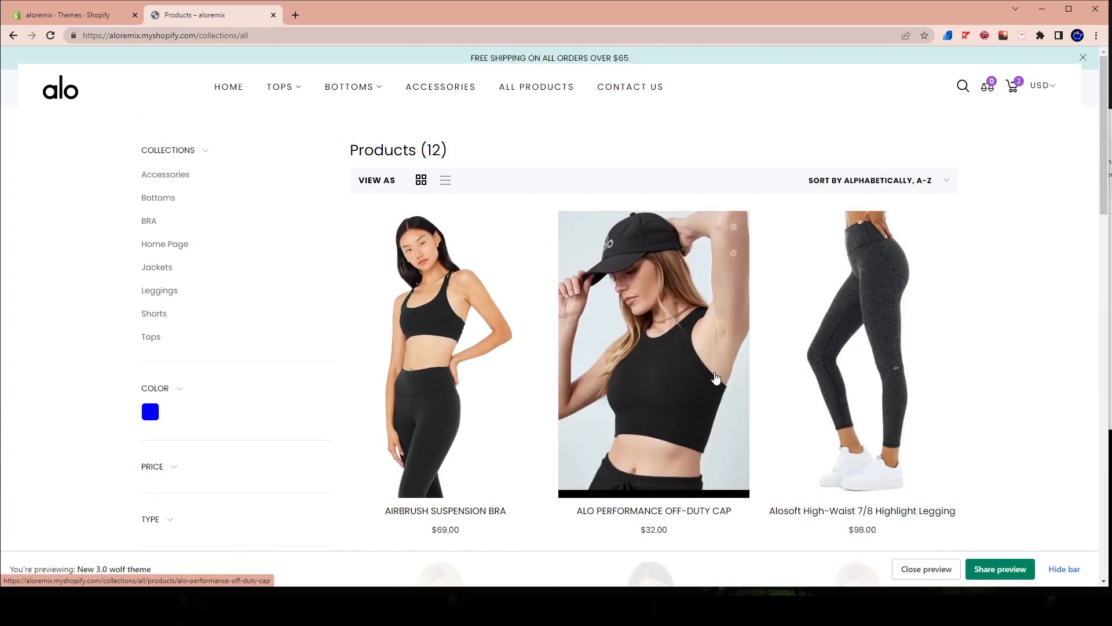
scroll(693, 390, down, 4)
scroll(720, 385, up, 4)
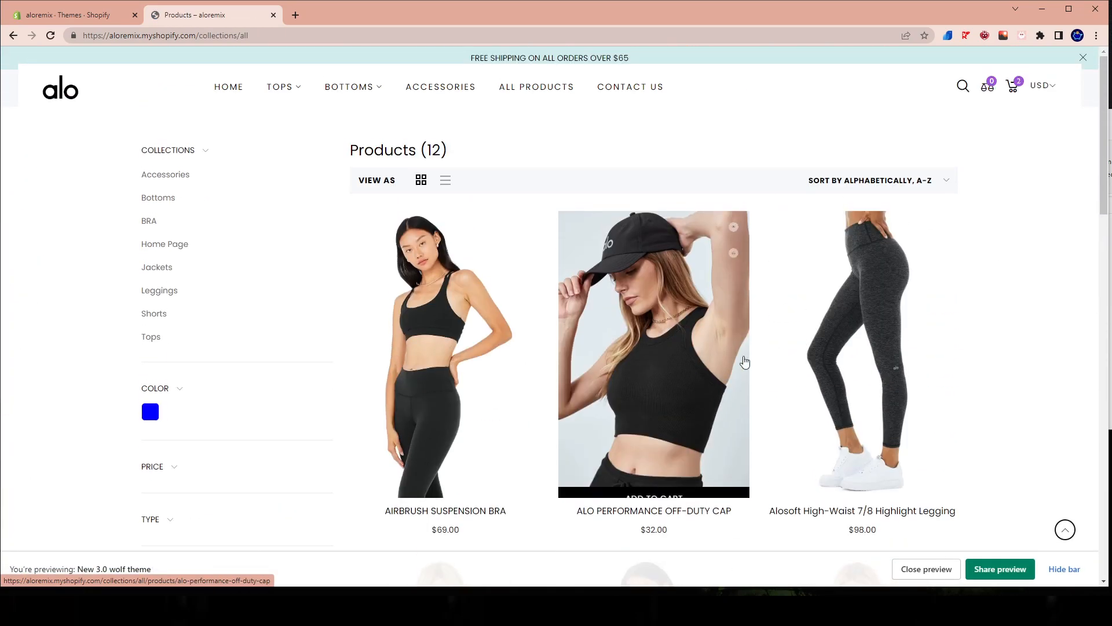
Remove the Micro Waffle Pleasant Boyshort and the Foxy Sherpa Jacket from the cart drawer and close it.
click(1014, 87)
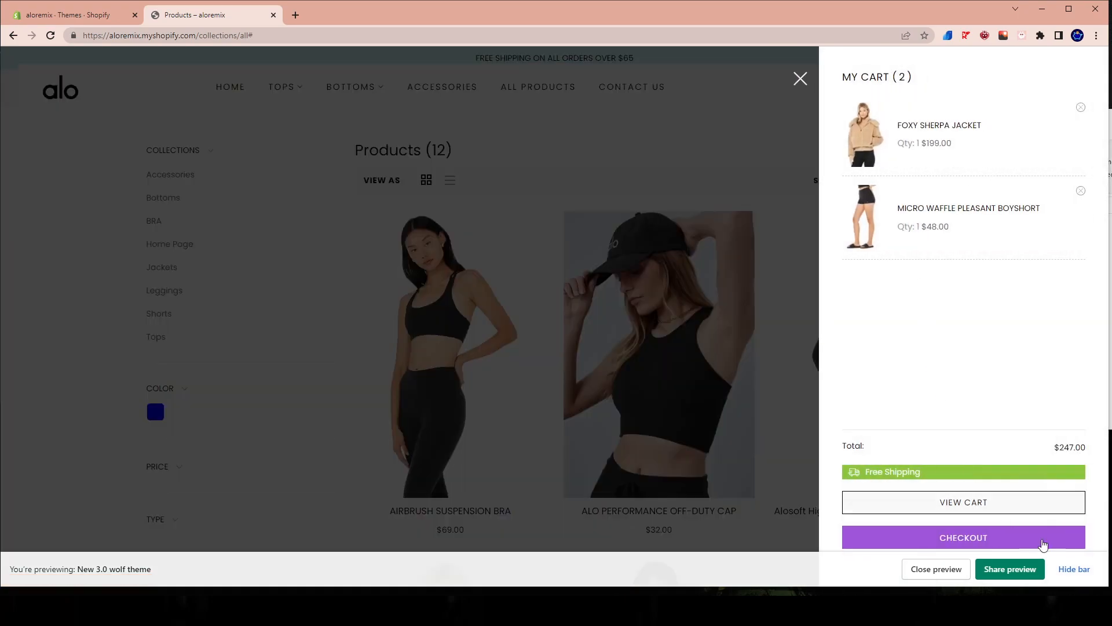
click(1080, 191)
click(1081, 107)
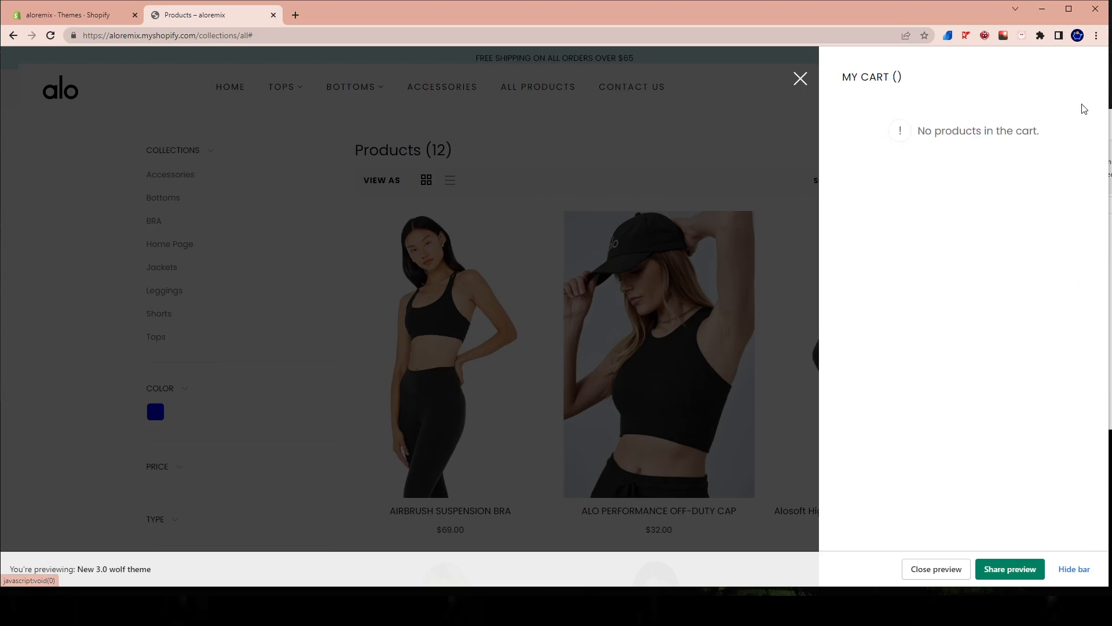
click(618, 250)
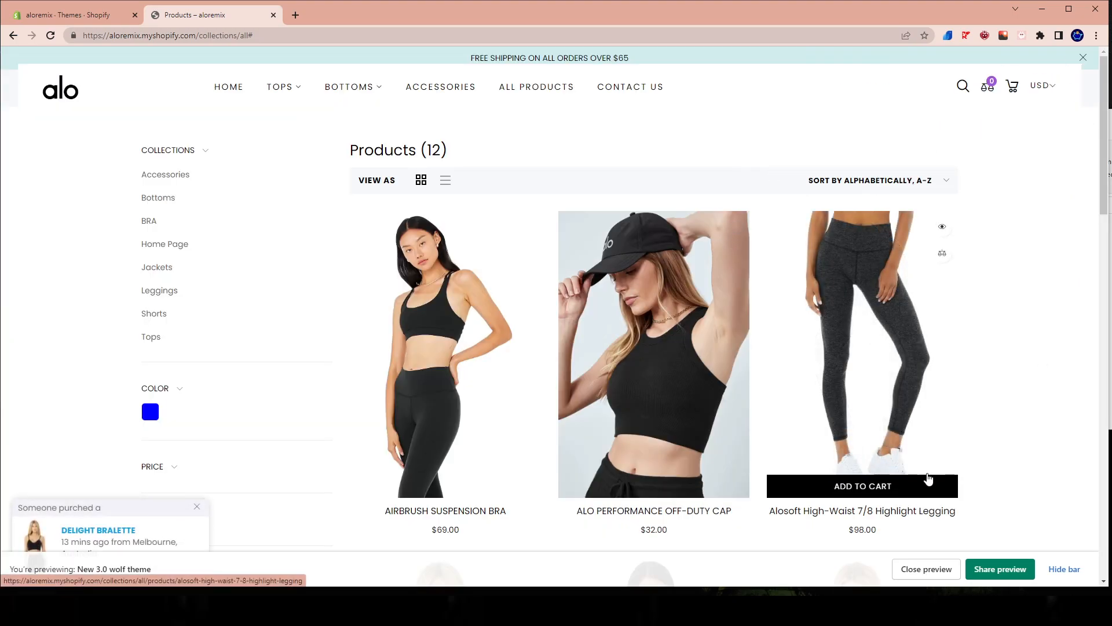
Add the Delight Bralette to the cart and dismiss the added-to-cart popup.
scroll(929, 478, down, 10)
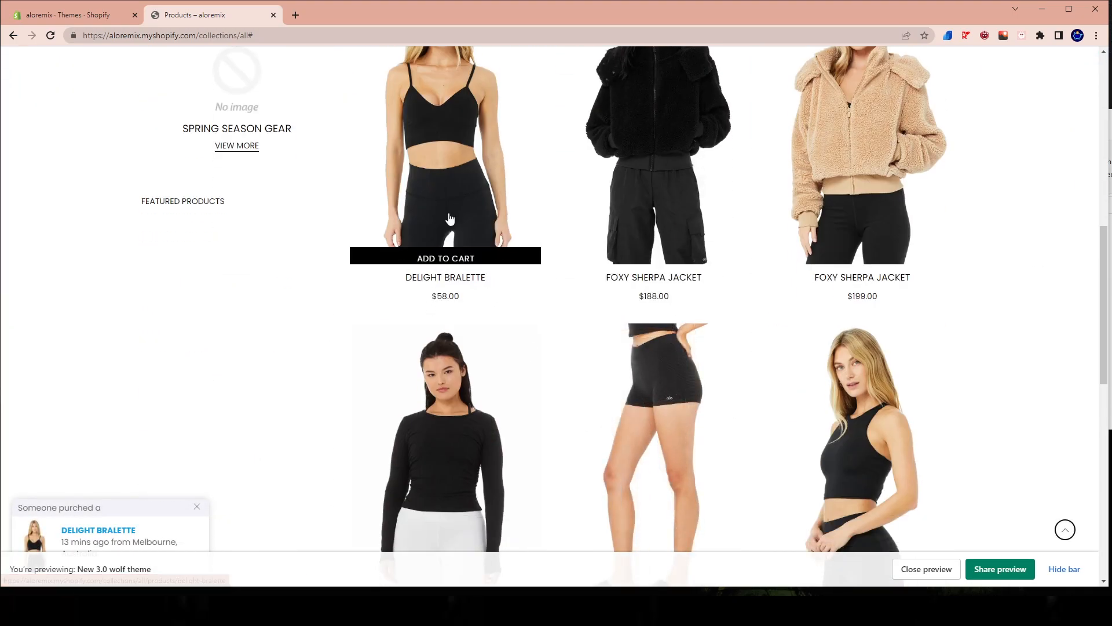
scroll(458, 261, up, 2)
click(456, 369)
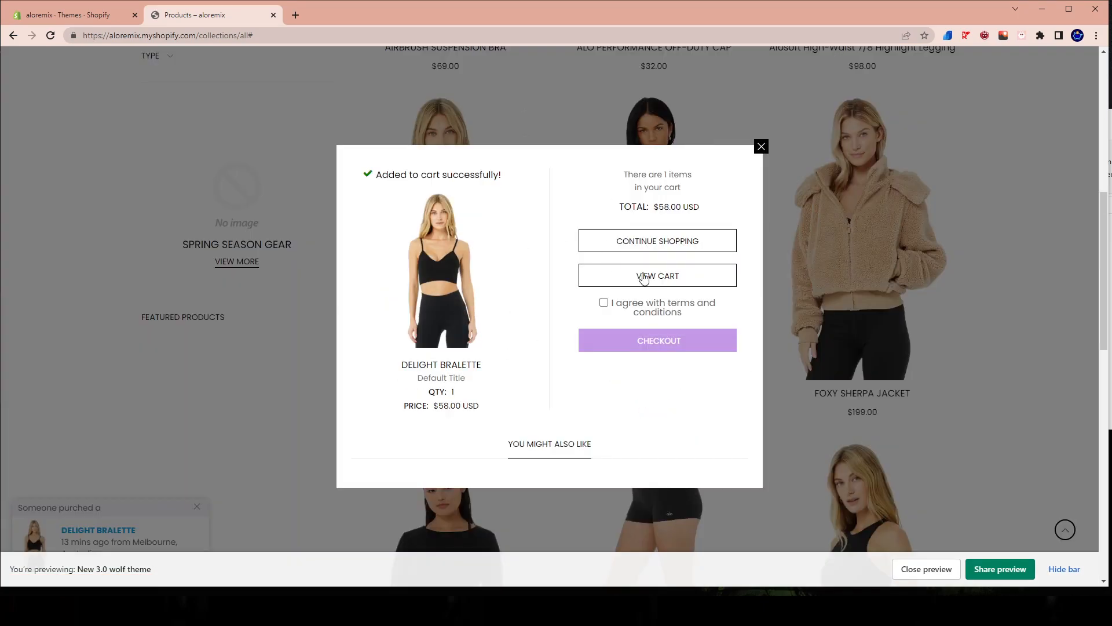
click(761, 147)
Examine the free shipping progress bar in the cart drawer with only the Delight Bralette in the cart.
scroll(890, 152, up, 5)
scroll(890, 152, up, 2)
click(1013, 87)
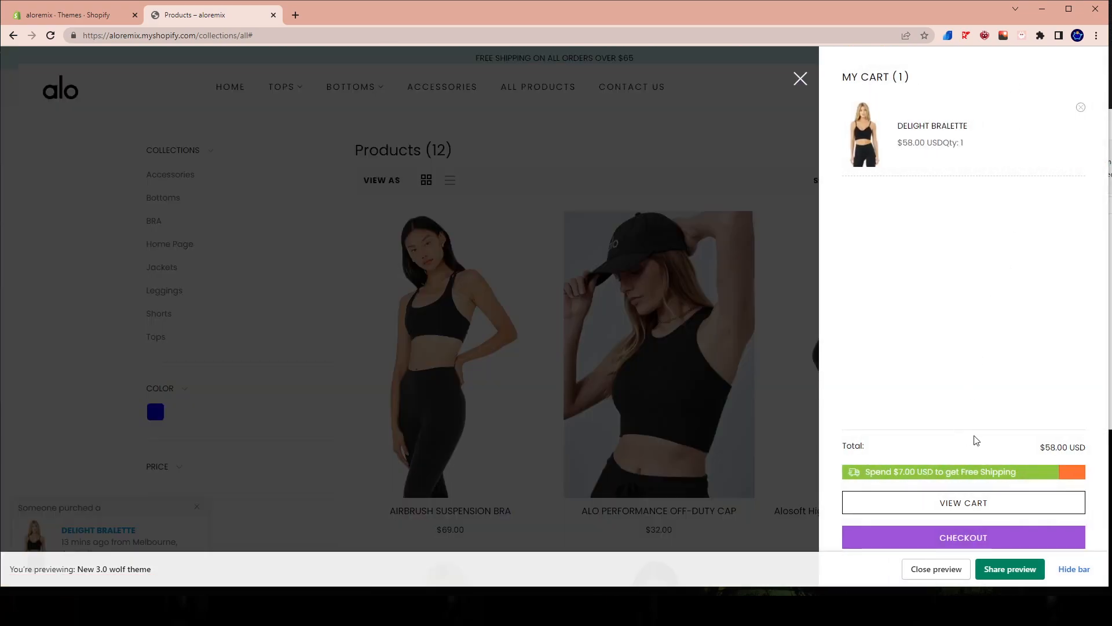
drag(866, 465, 1030, 441)
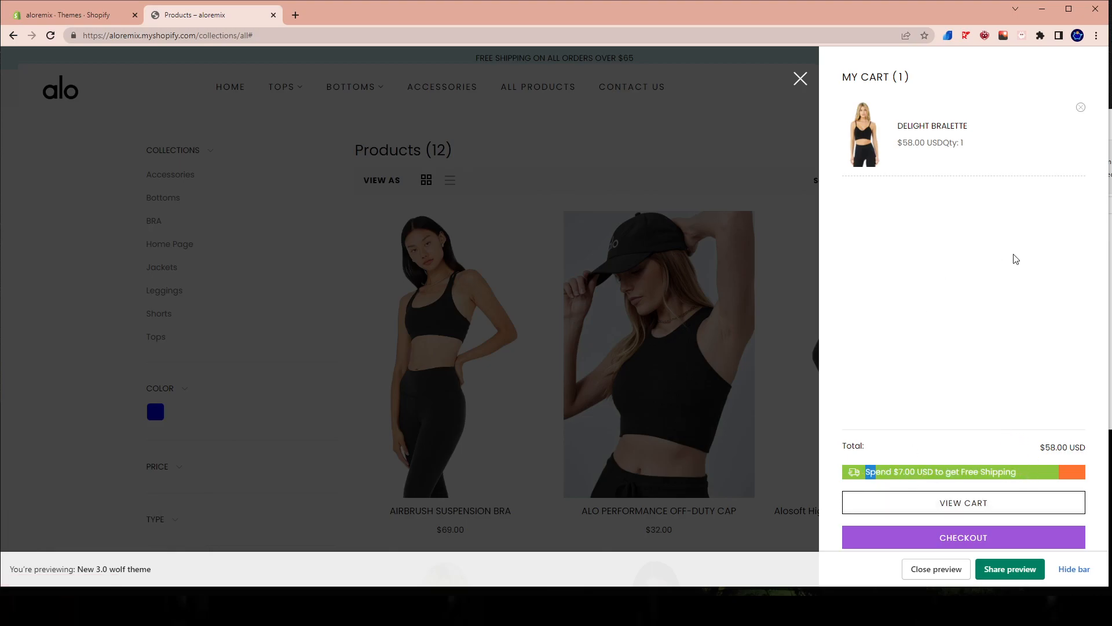
click(659, 293)
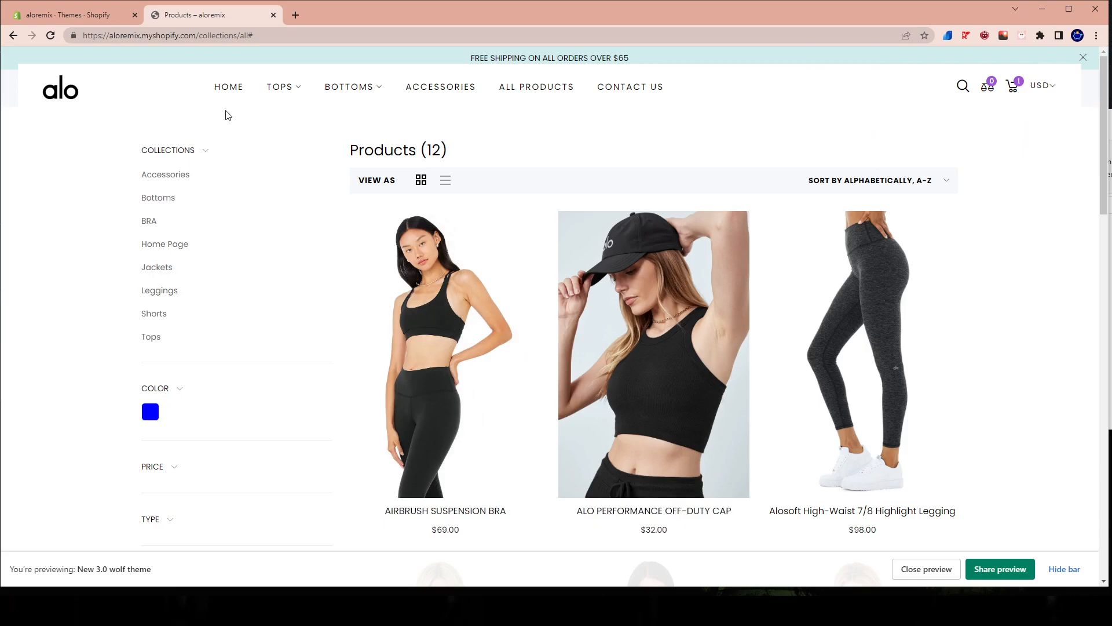
Open the storefront home page, load the New 3.0 wolf theme in the theme editor, and return to the storefront tab.
click(53, 91)
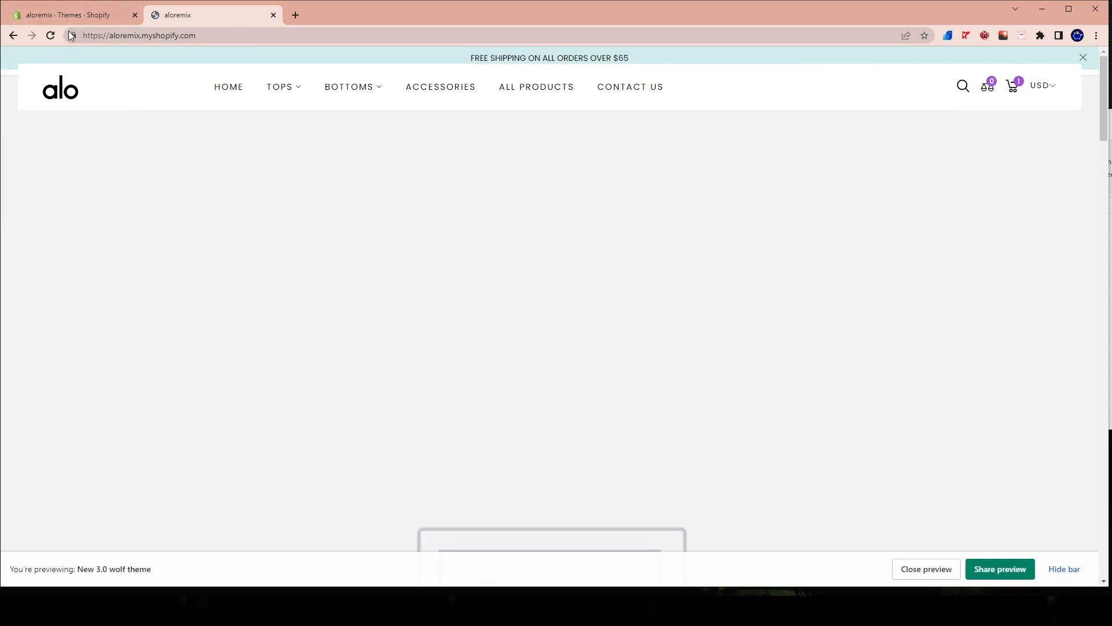
click(69, 16)
click(845, 264)
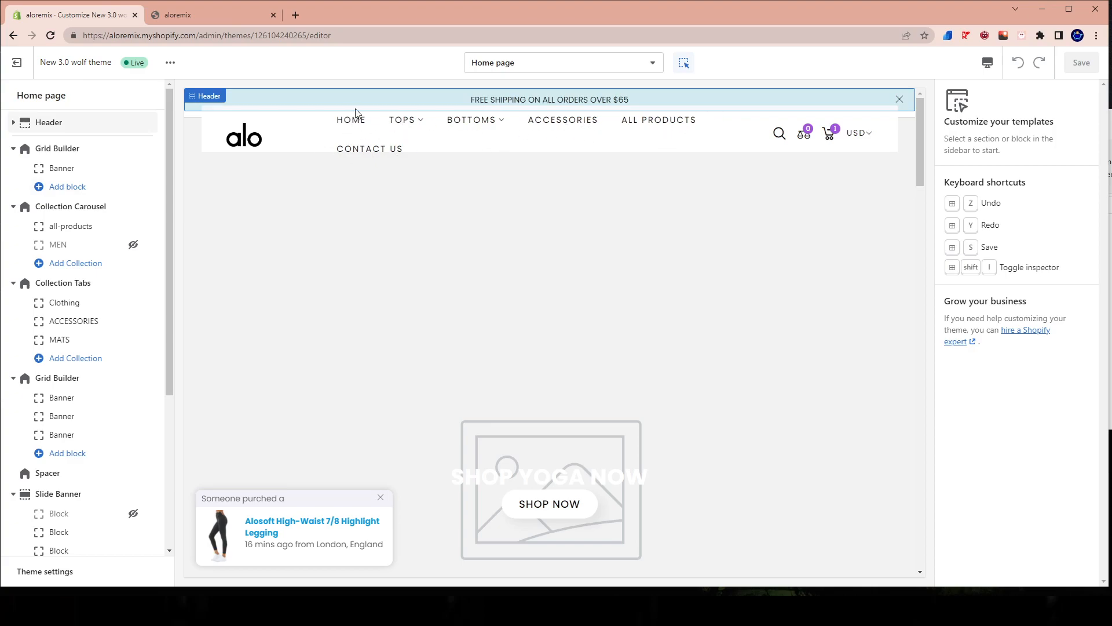
click(186, 13)
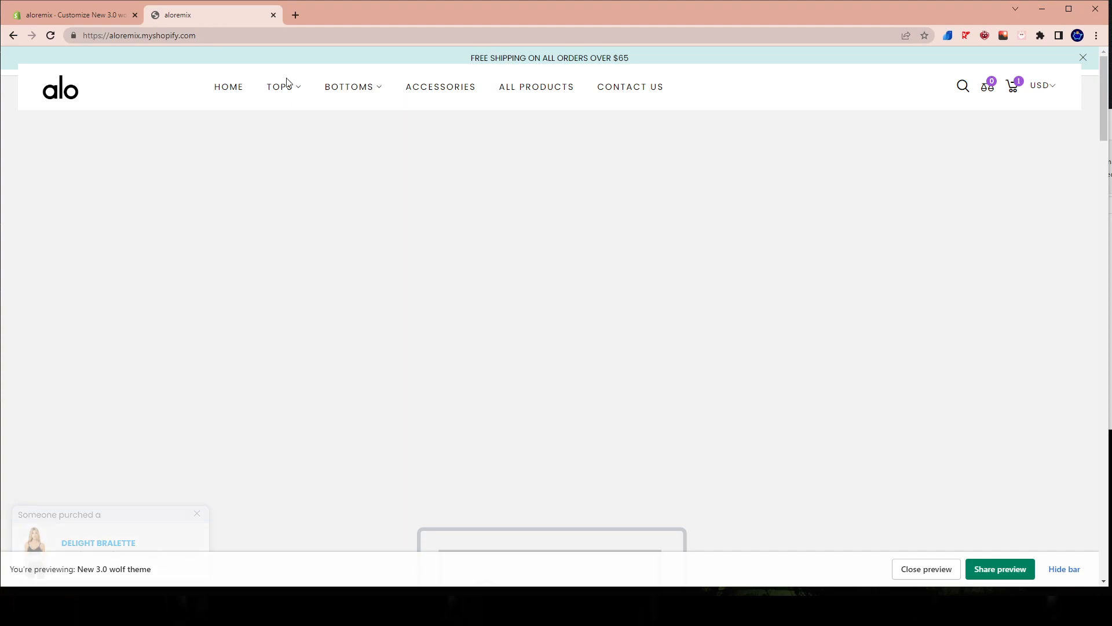
Switch back to the theme editor and open the settings of the first Grid Builder section on the home page.
drag(179, 89, 789, 92)
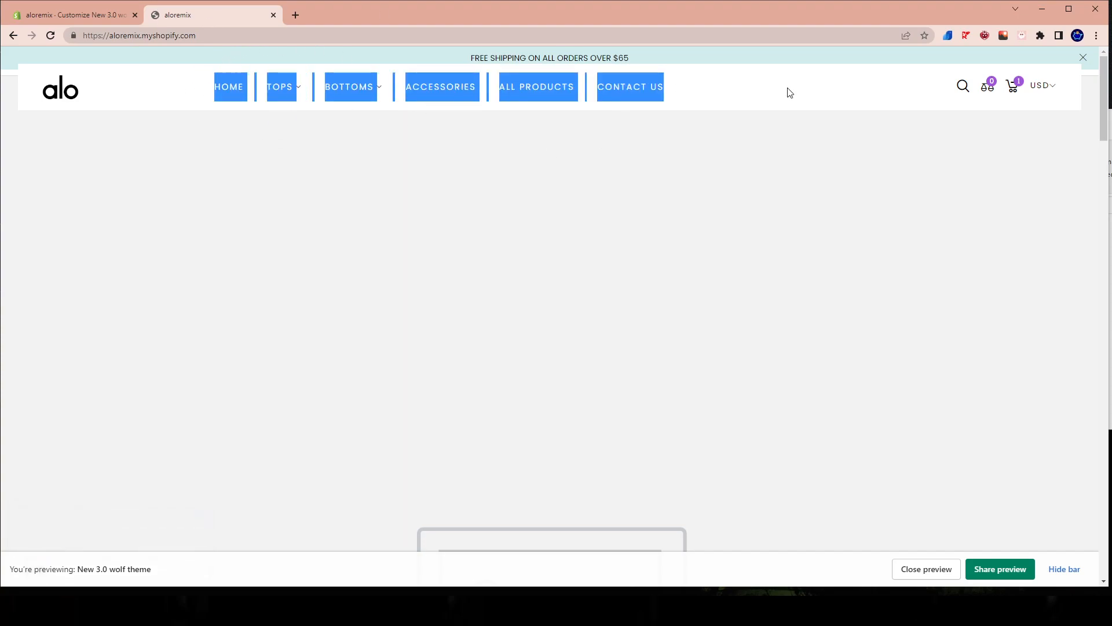
click(789, 93)
click(93, 16)
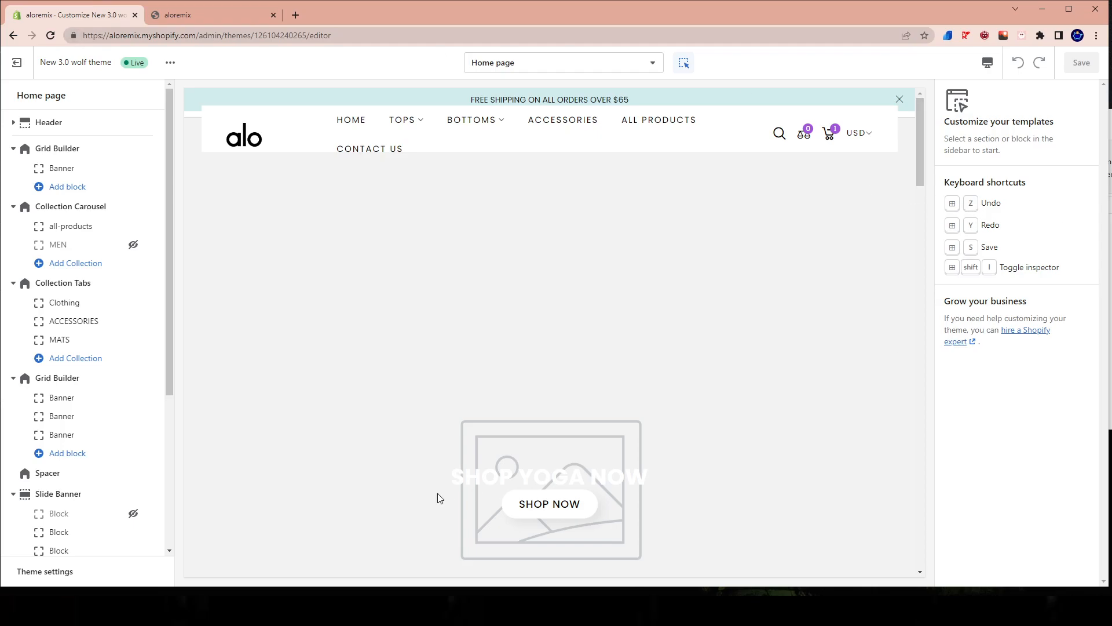
scroll(637, 376, down, 10)
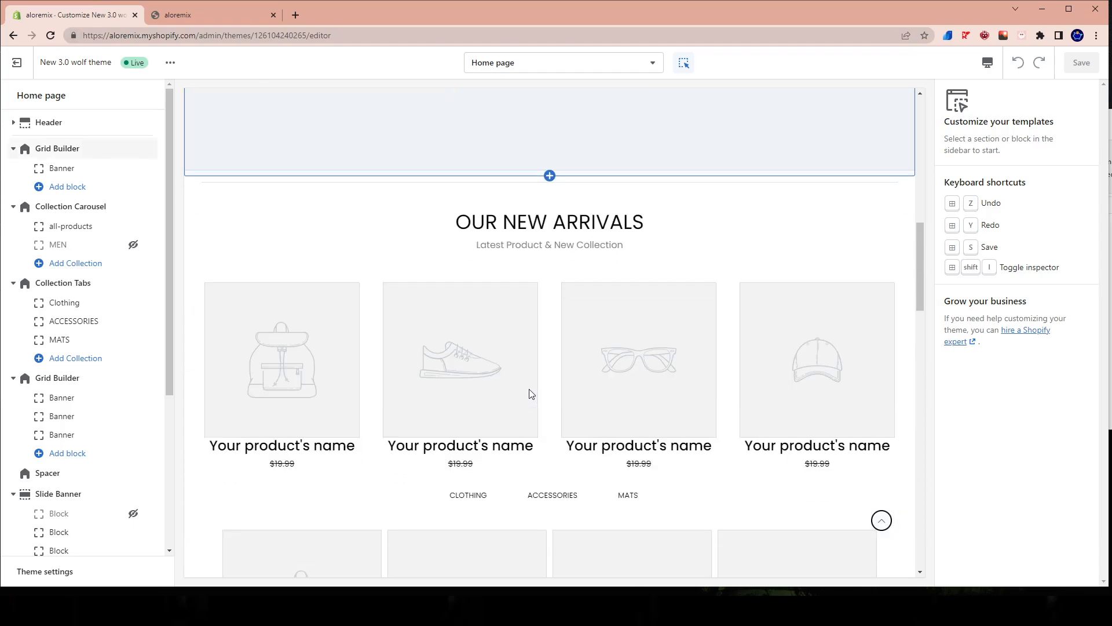
scroll(492, 406, up, 5)
scroll(484, 411, up, 10)
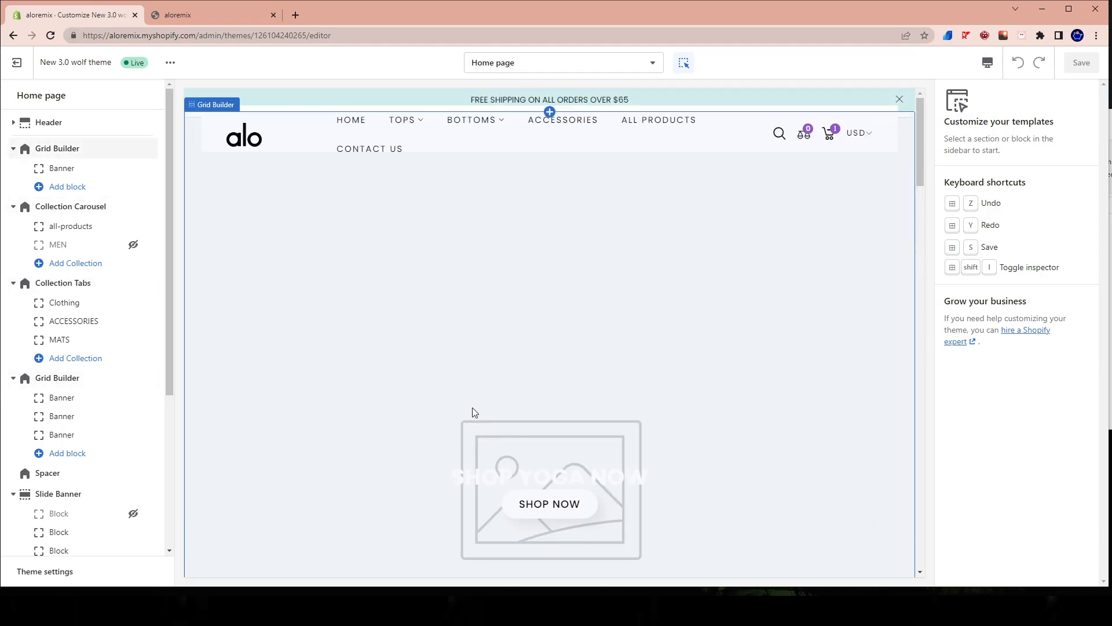
click(414, 412)
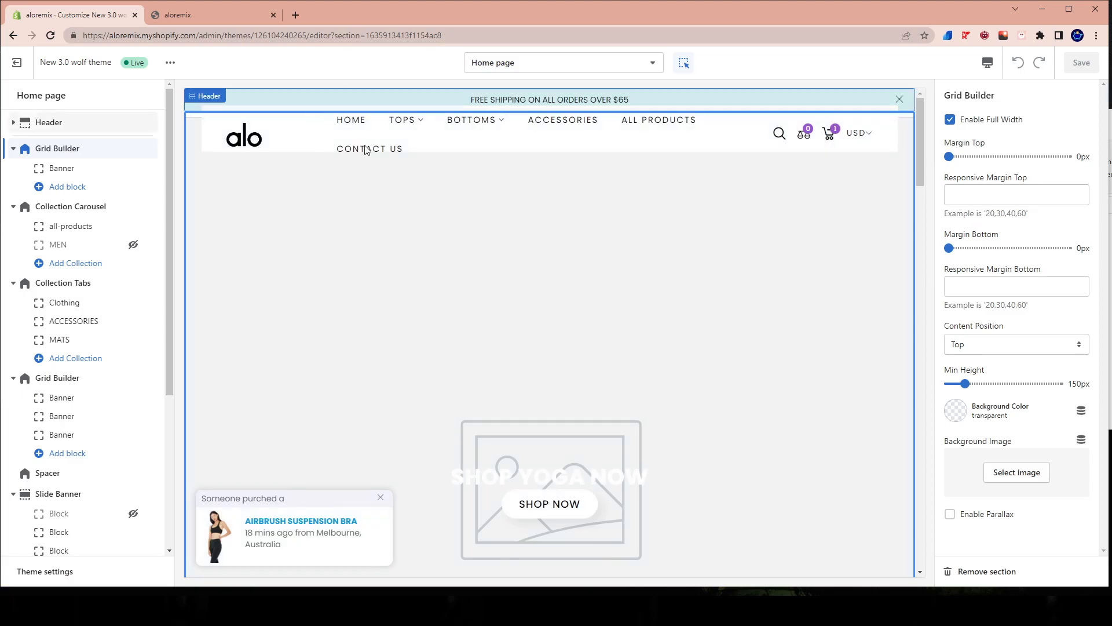
scroll(539, 353, down, 1)
scroll(496, 347, up, 1)
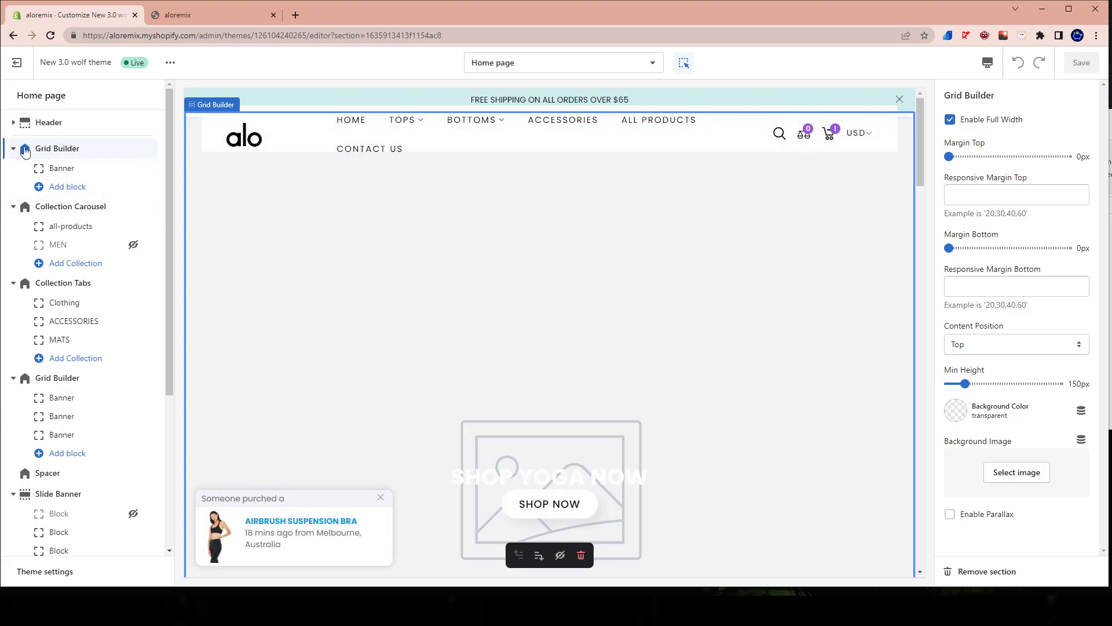
Choose the library photo of the woman in a one-legged yoga backbend as the image for the first Grid Builder's Banner block.
click(56, 171)
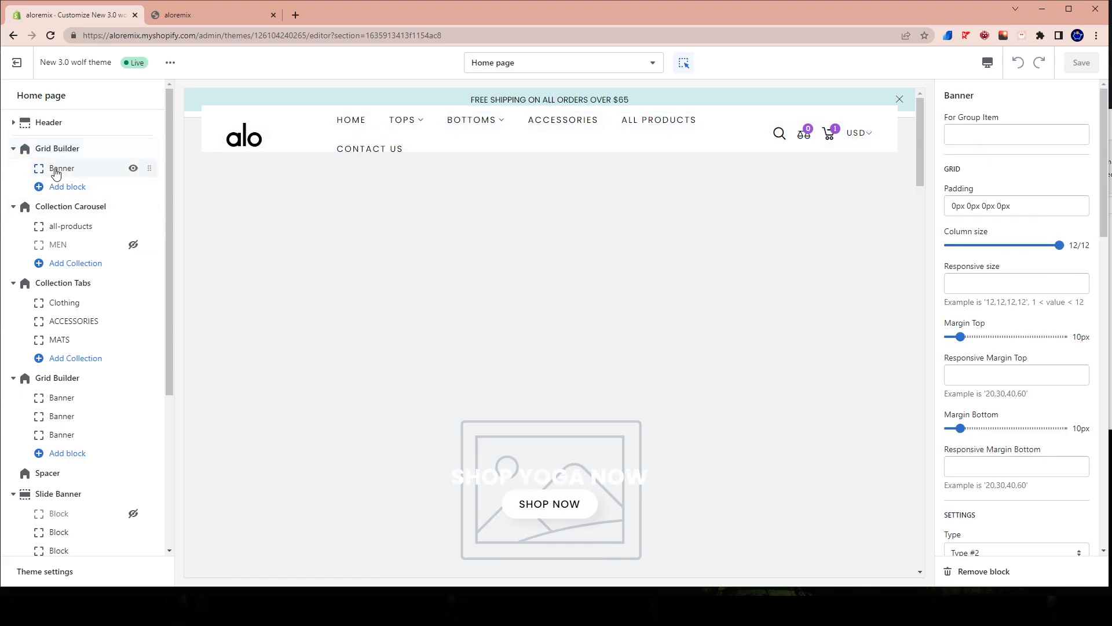
scroll(1026, 297, down, 6)
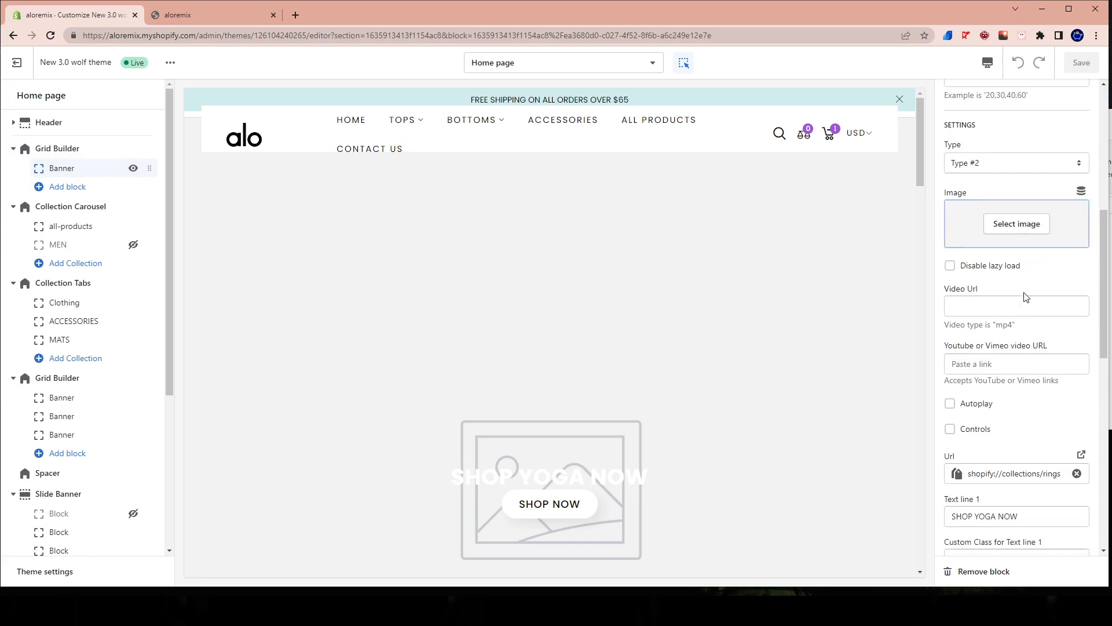
scroll(1025, 297, down, 7)
scroll(1013, 333, up, 10)
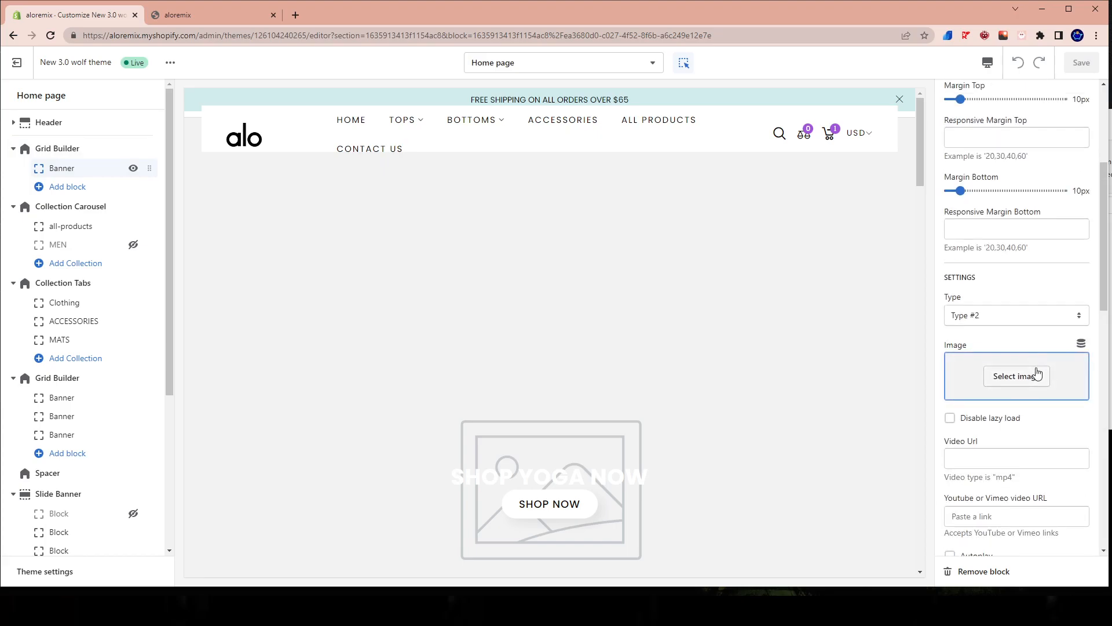
scroll(1029, 400, up, 4)
scroll(1007, 371, down, 6)
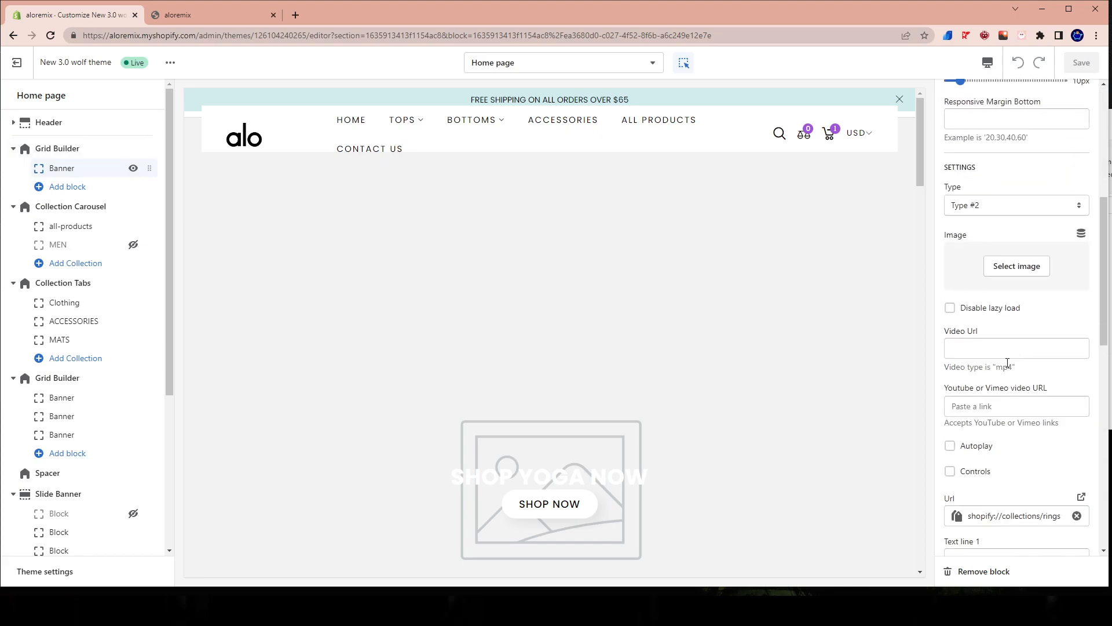
click(1003, 270)
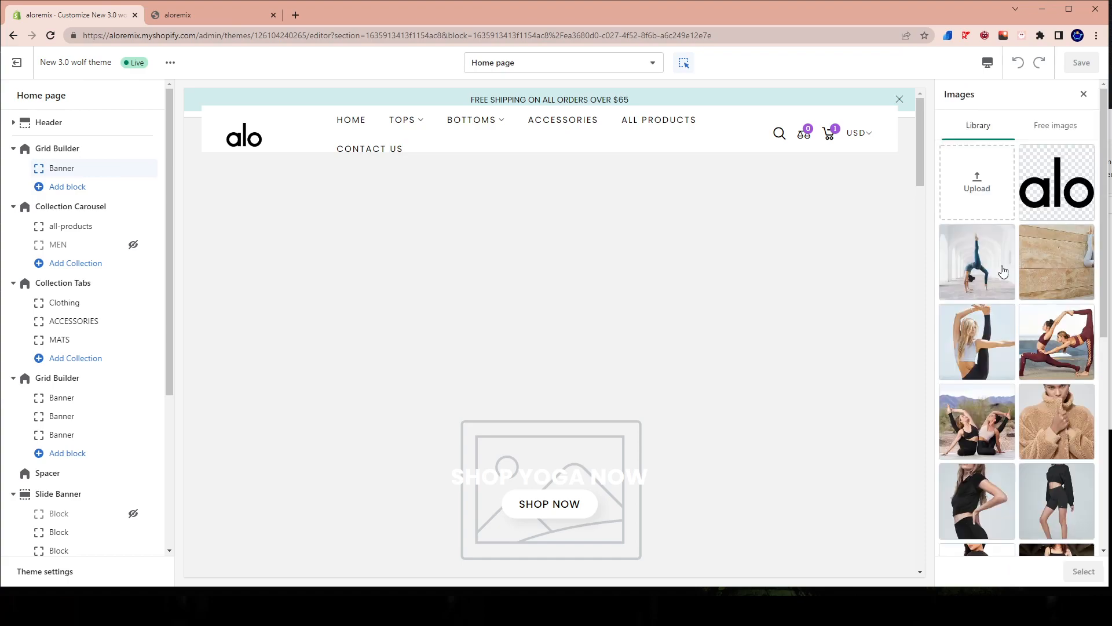
click(1009, 269)
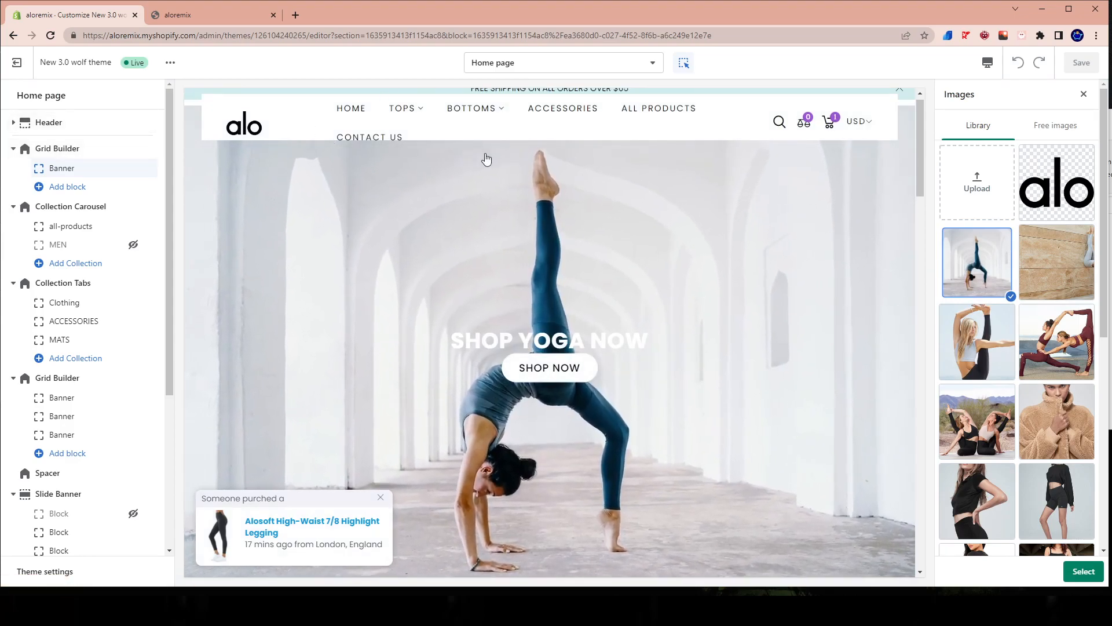
scroll(445, 232, up, 1)
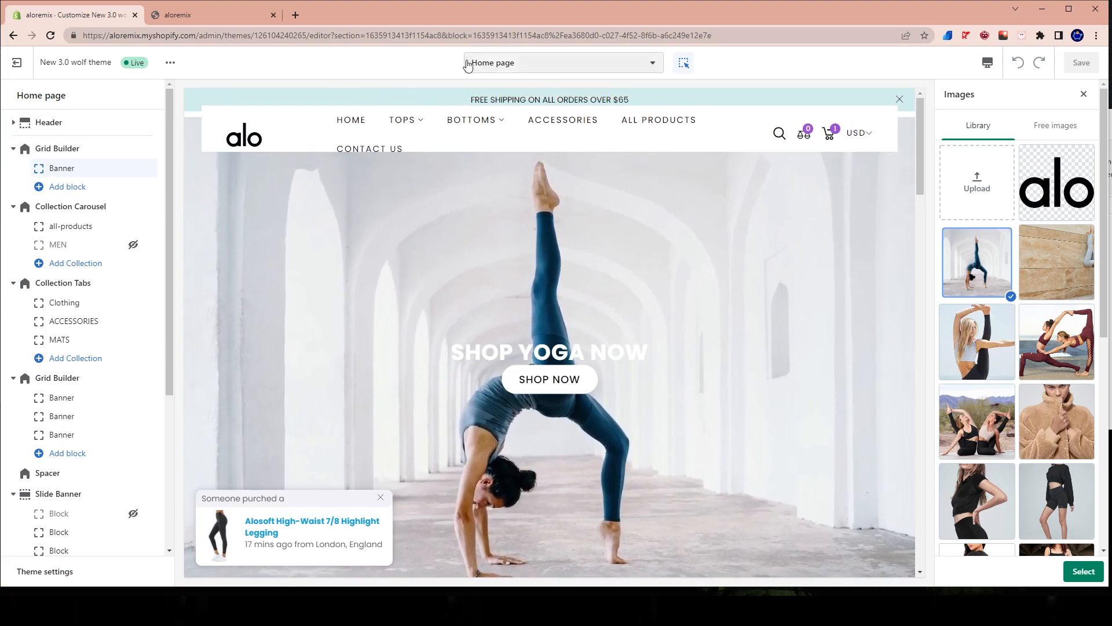
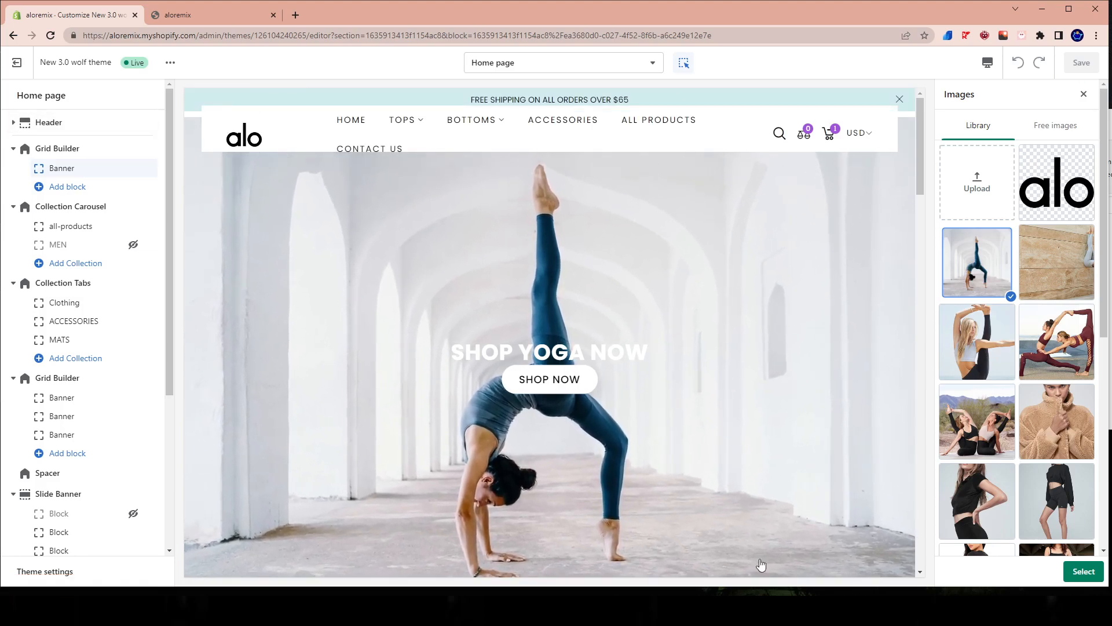
Apply the selected backbend photo to the Banner block and set the header's logo image height to 58 px.
click(1081, 577)
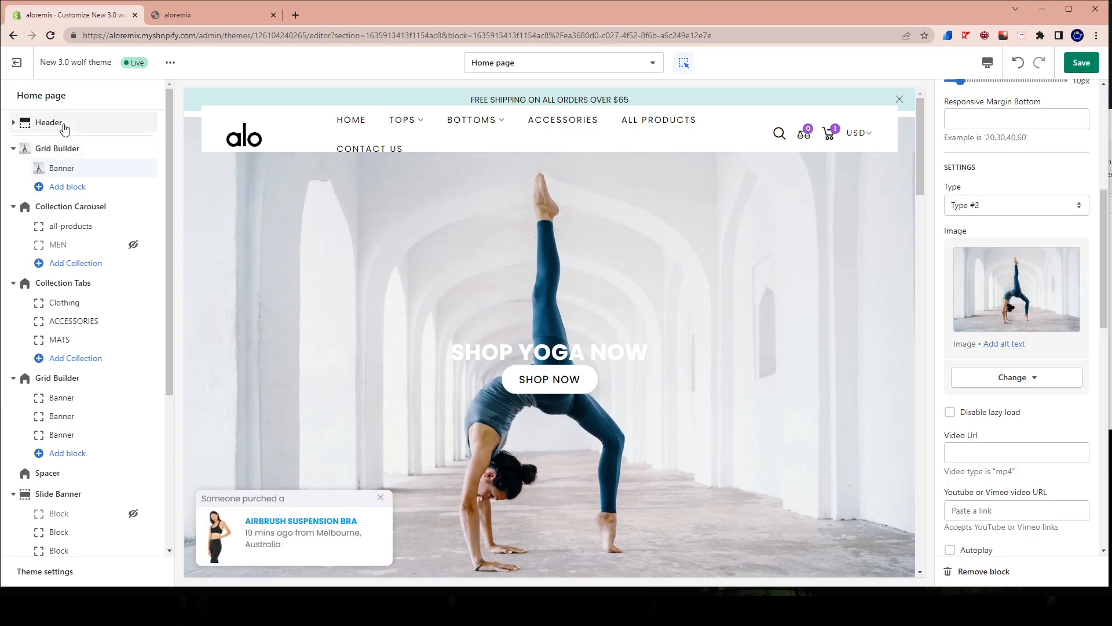
click(64, 124)
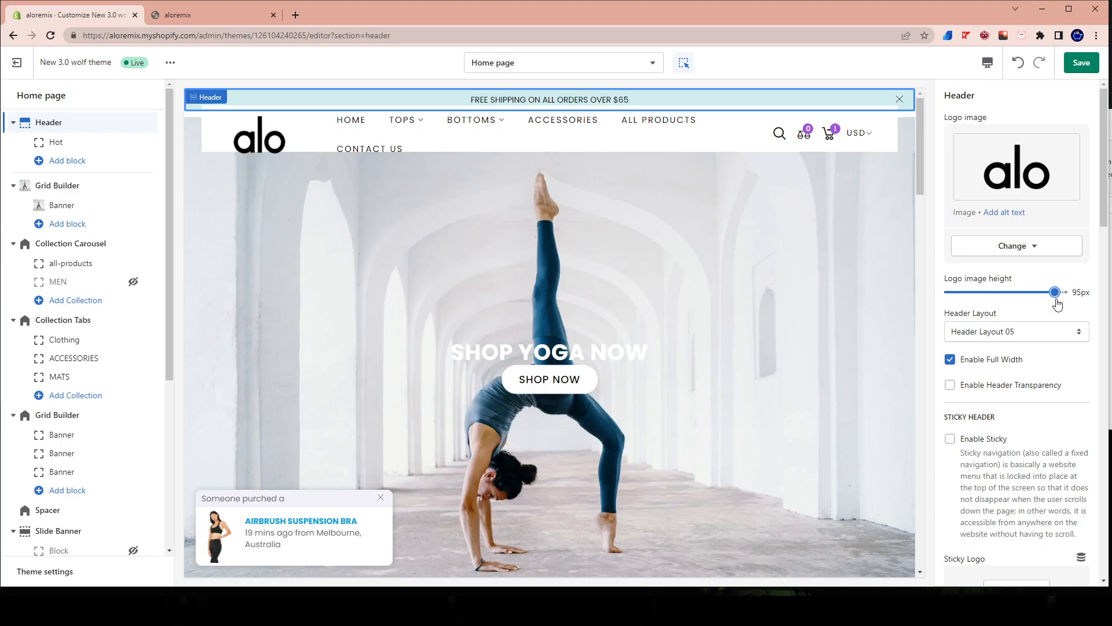
drag(1048, 295, 995, 293)
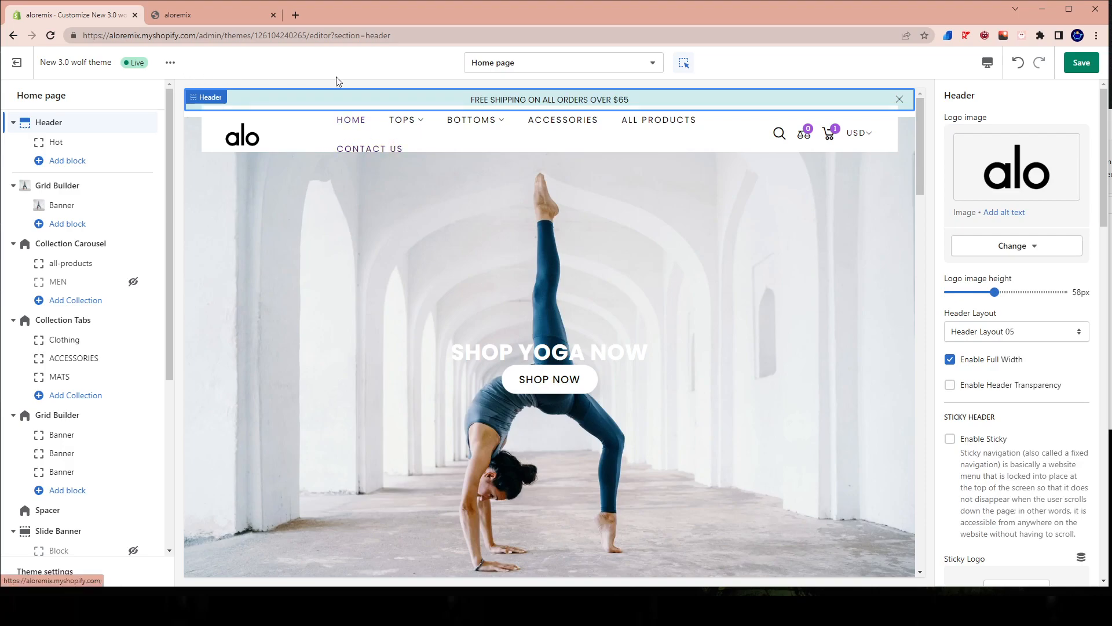
click(206, 8)
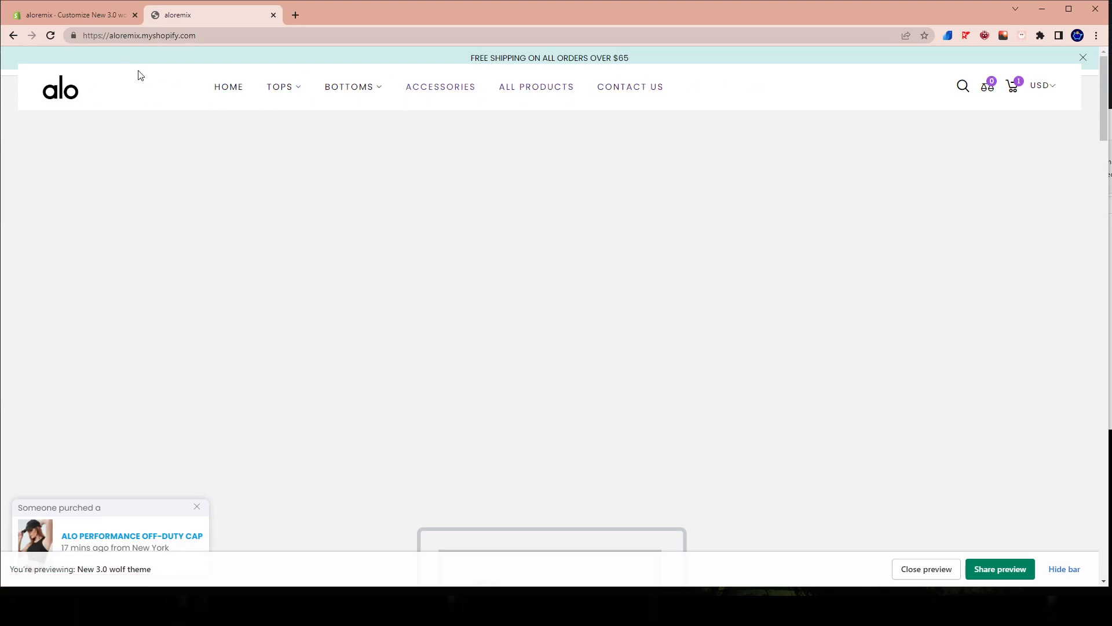
click(90, 16)
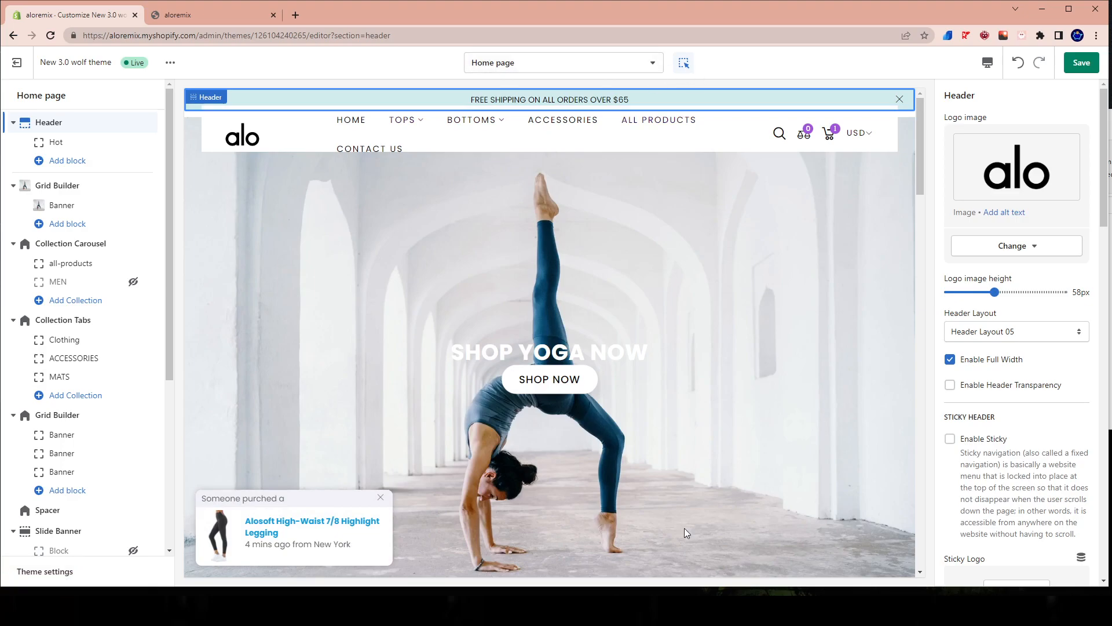
Save the theme changes while checking the home page in the mobile preview, and return to the desktop preview.
click(988, 62)
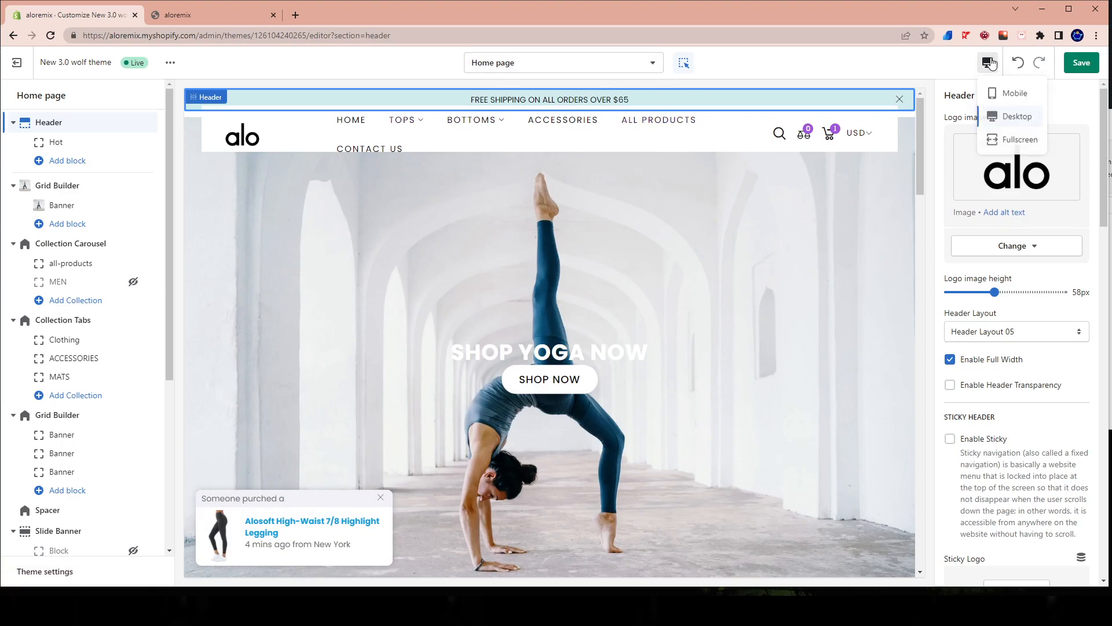
click(1017, 93)
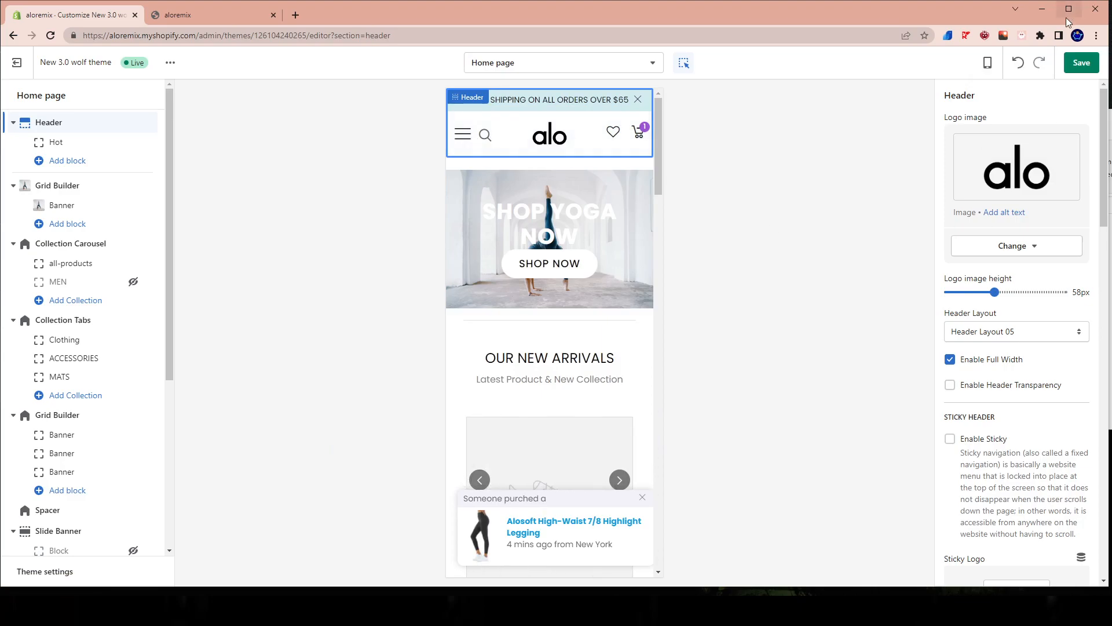
click(1067, 65)
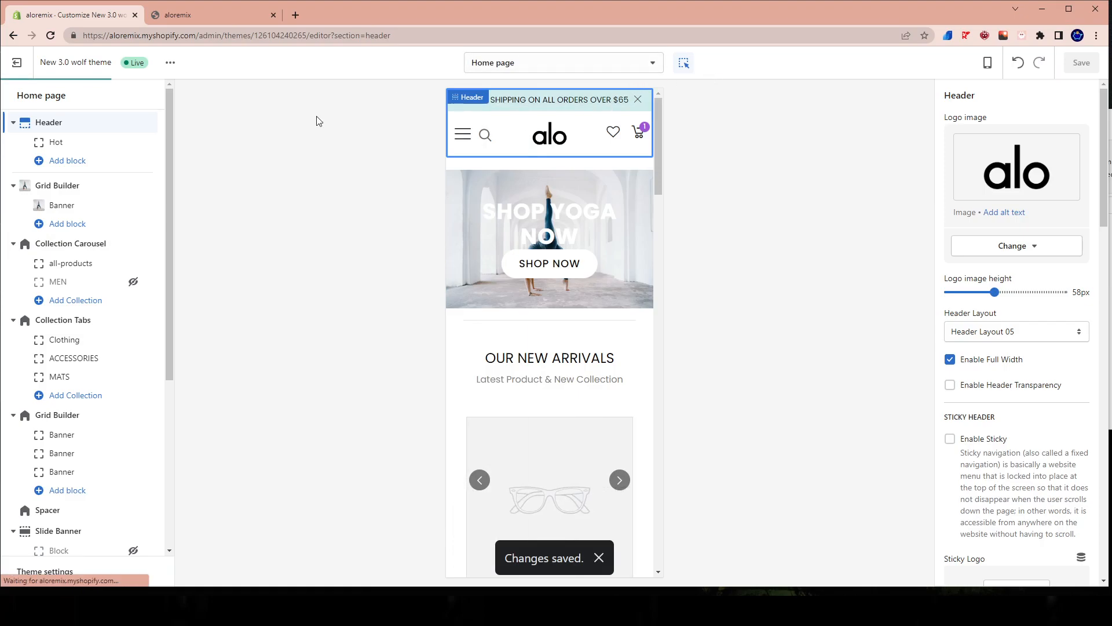
click(988, 63)
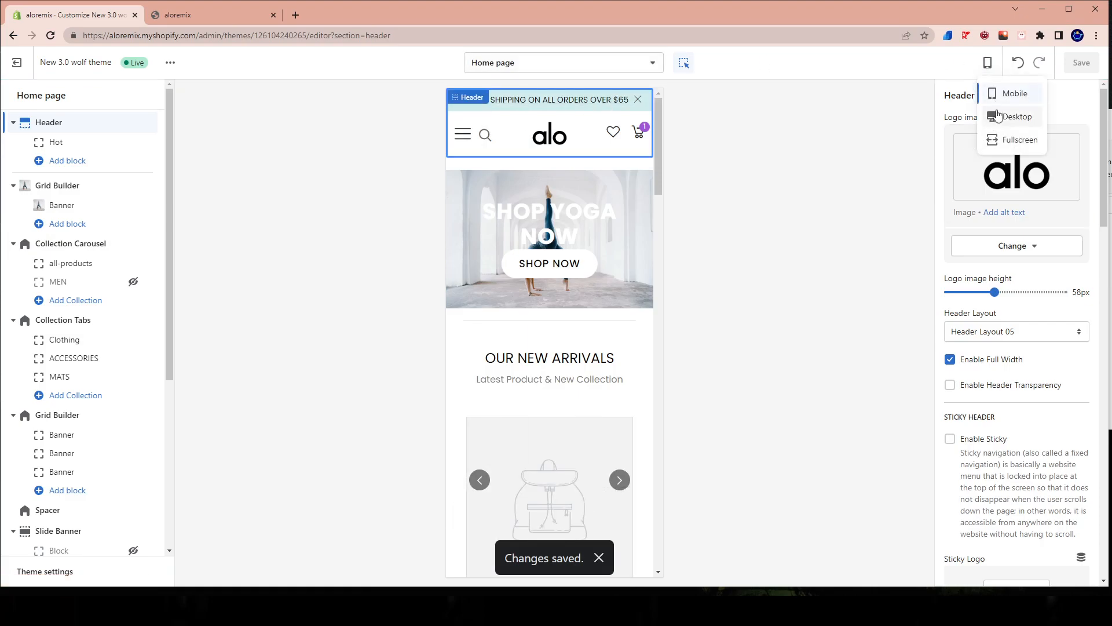
click(999, 116)
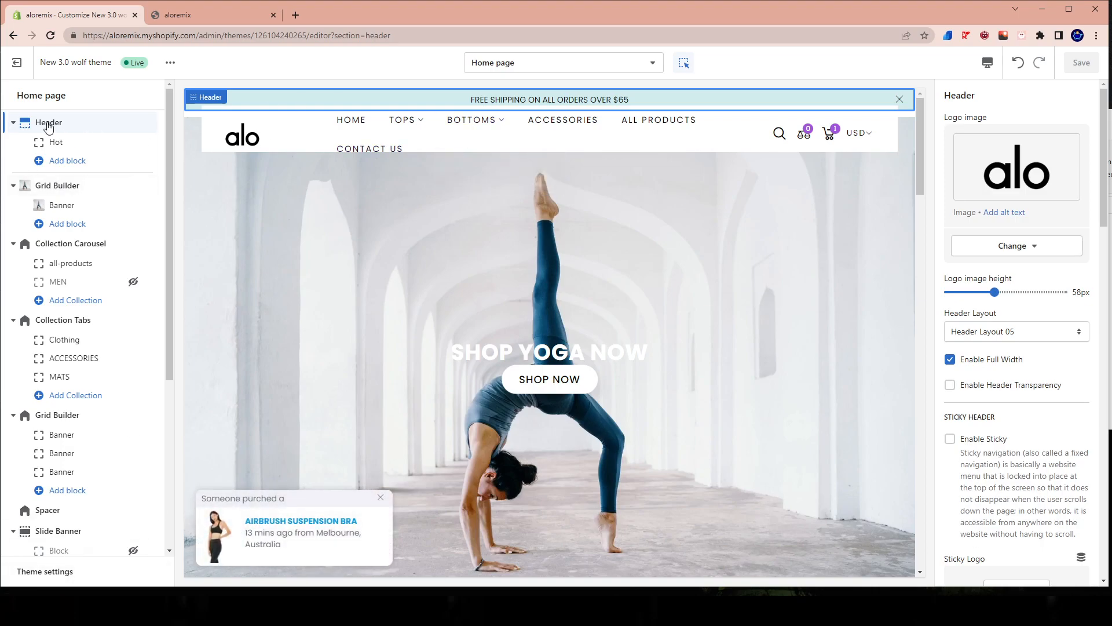
Try Header Layout 01, set the header to Header Layout 02, and save the theme.
click(968, 336)
click(982, 350)
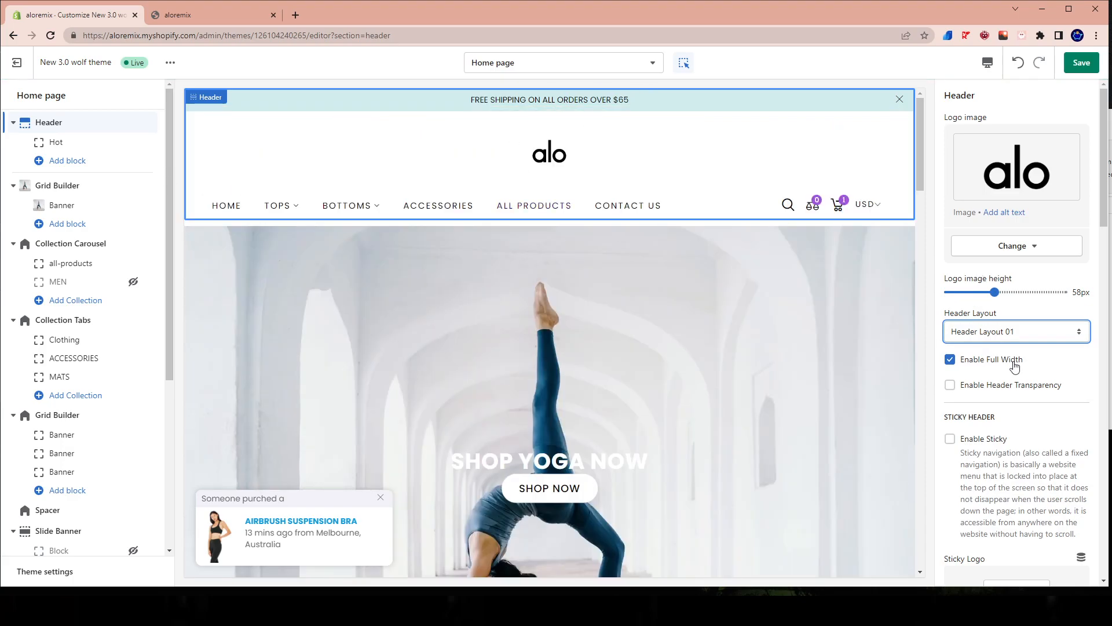
click(1020, 330)
click(1001, 354)
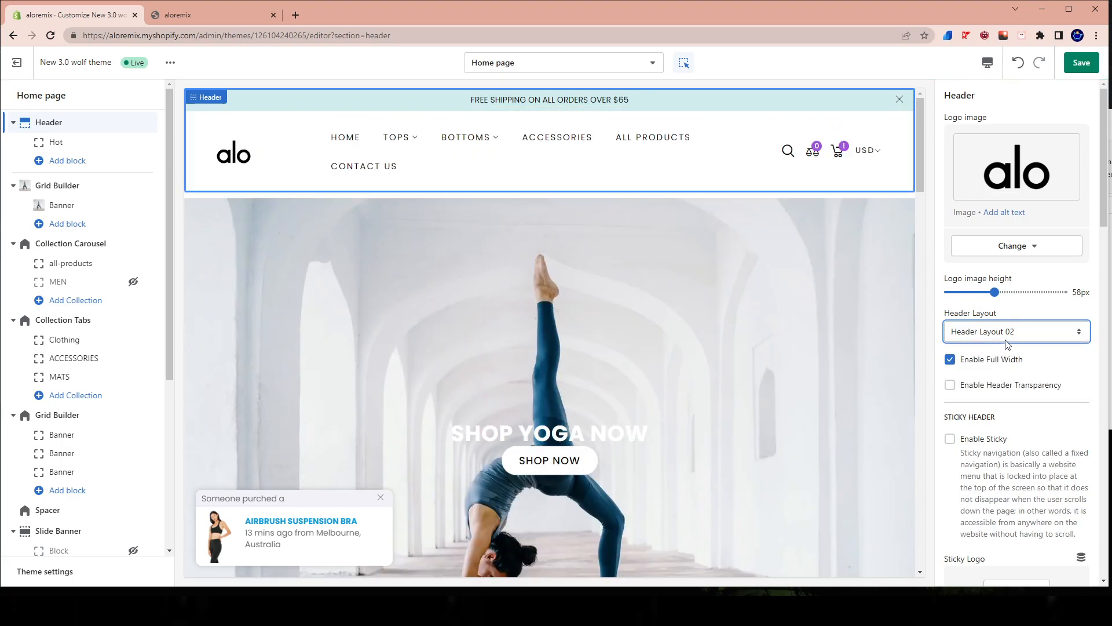
click(1075, 64)
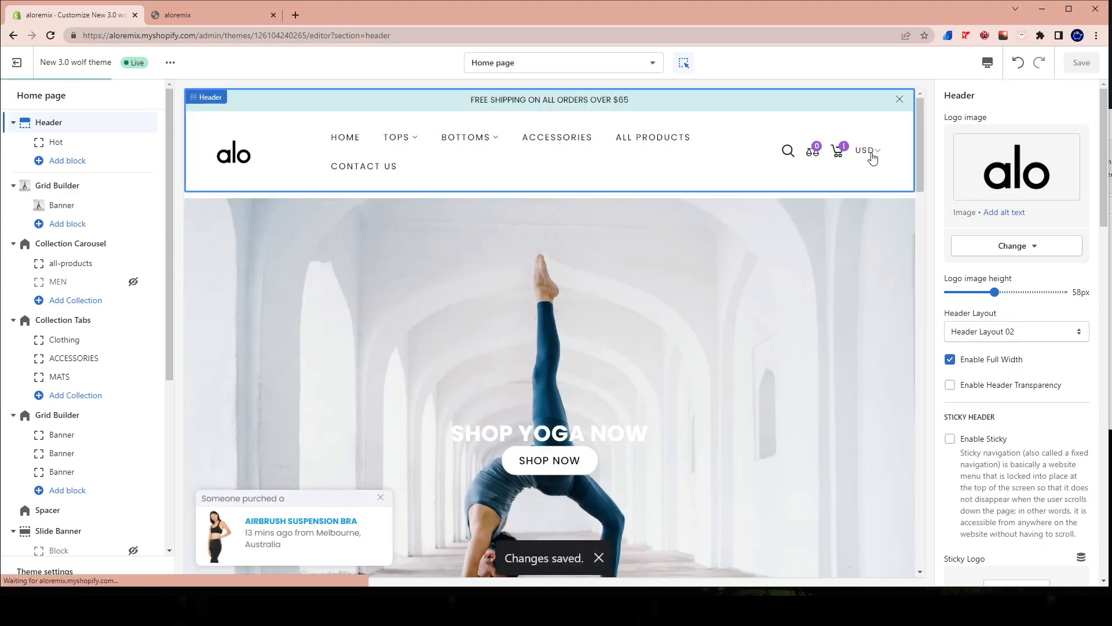
Open the image library for changing the image of the first Grid Builder's Banner block.
scroll(562, 331, down, 2)
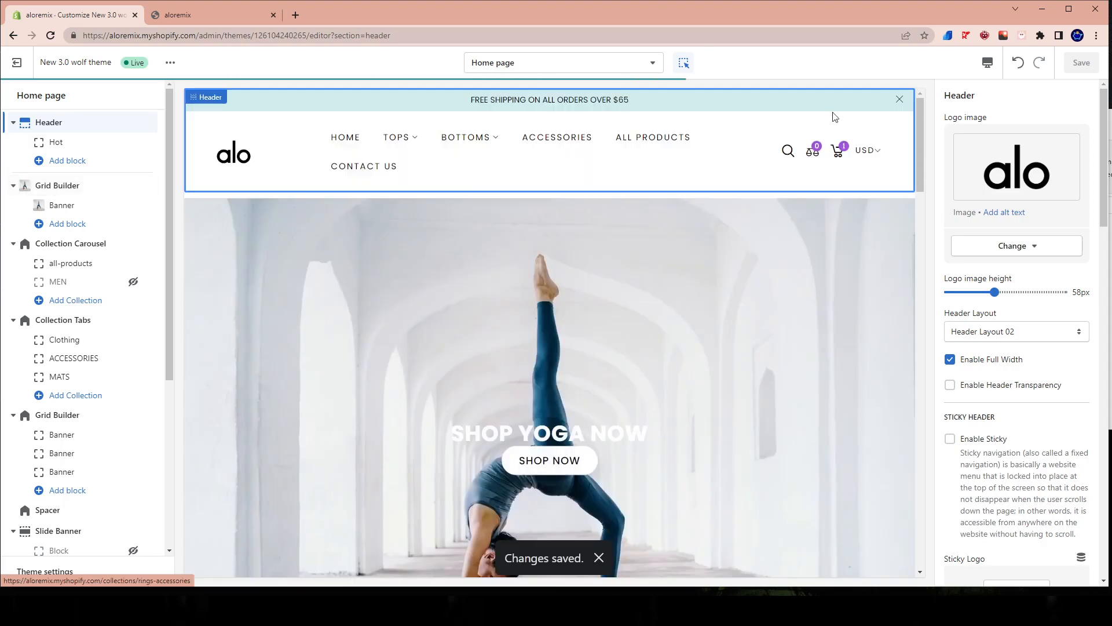
click(60, 206)
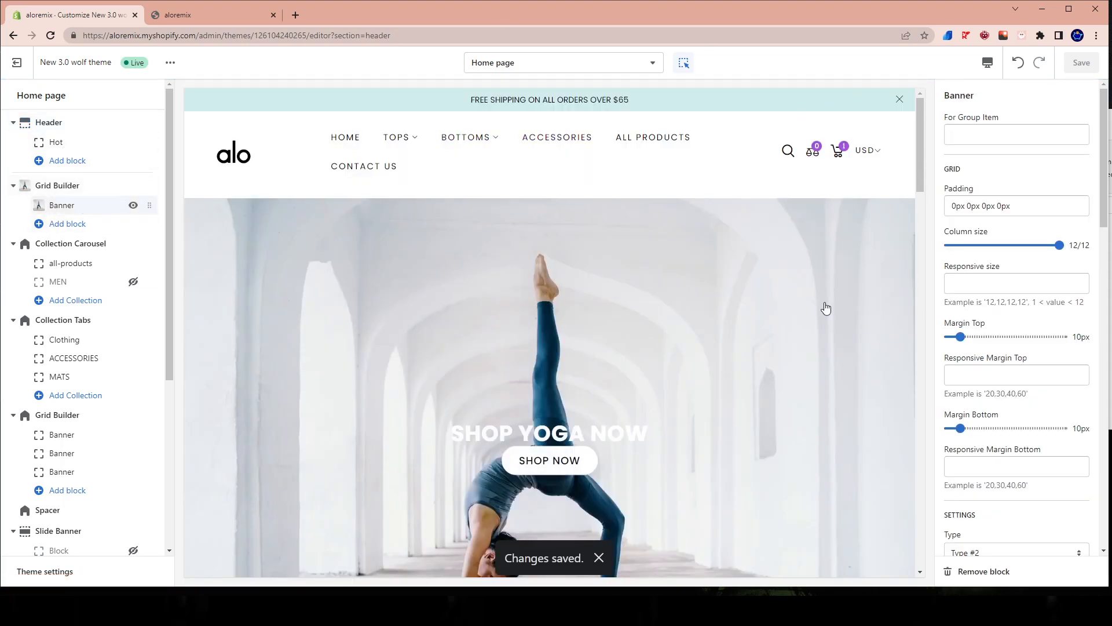
scroll(1093, 416, down, 7)
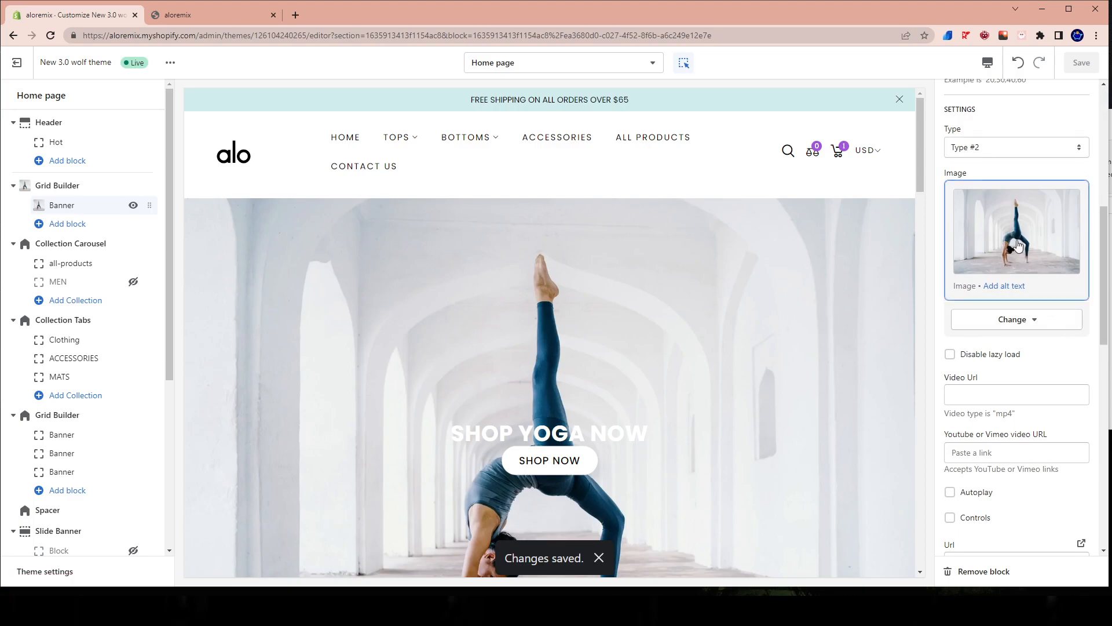
click(1012, 324)
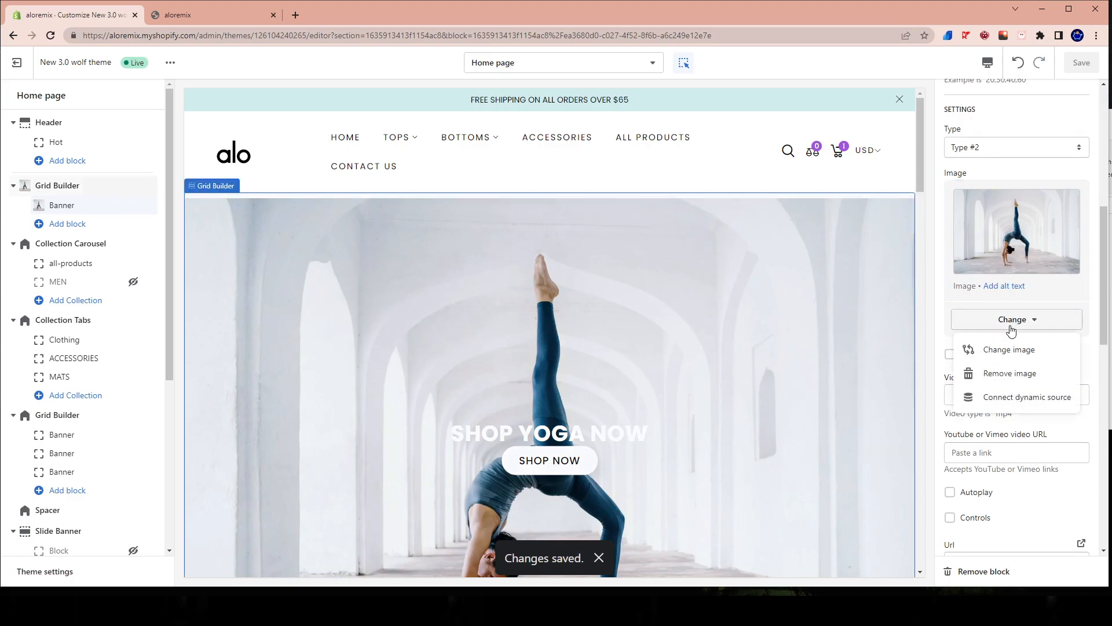
click(1002, 351)
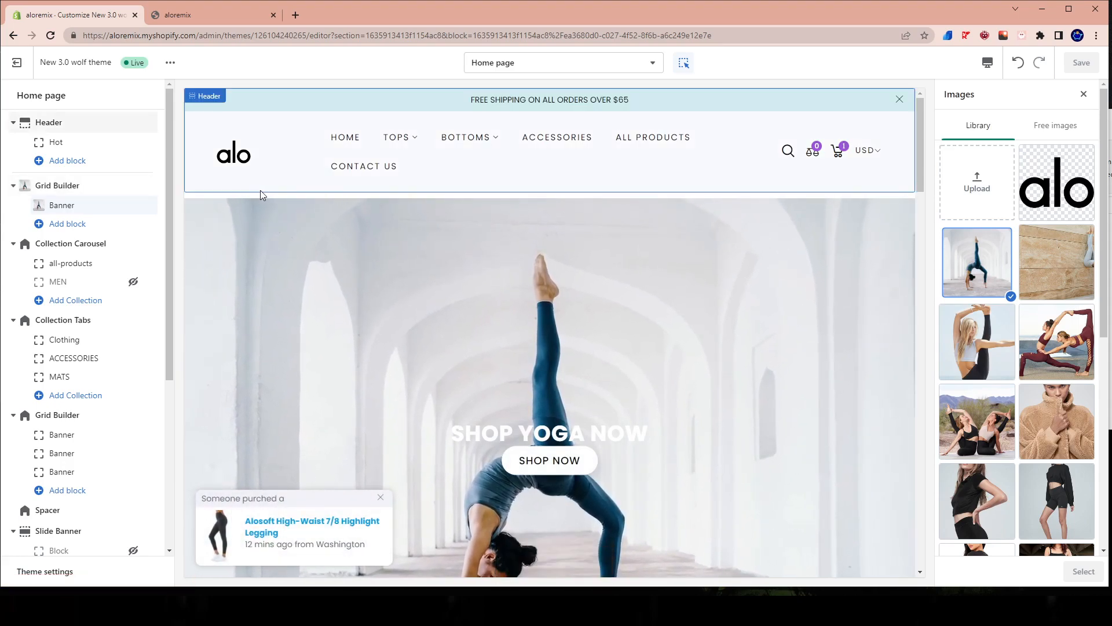
scroll(240, 124, down, 1)
scroll(238, 119, up, 1)
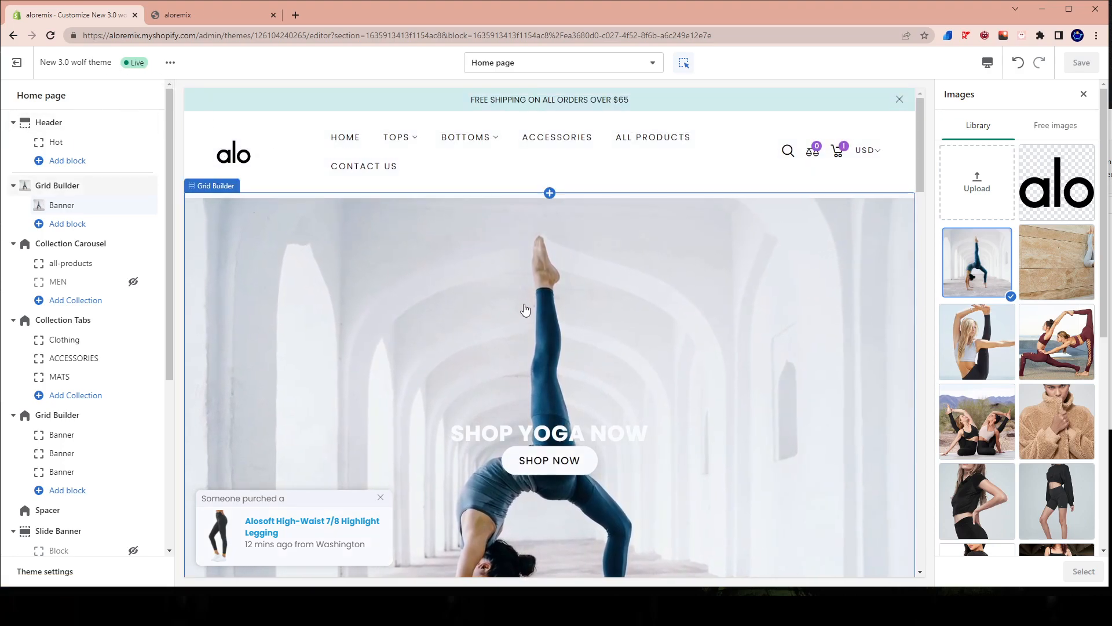
Reload the storefront home page, examine the header and the full-width yoga banner, and return to the theme editor.
click(220, 17)
right_click(665, 231)
click(686, 258)
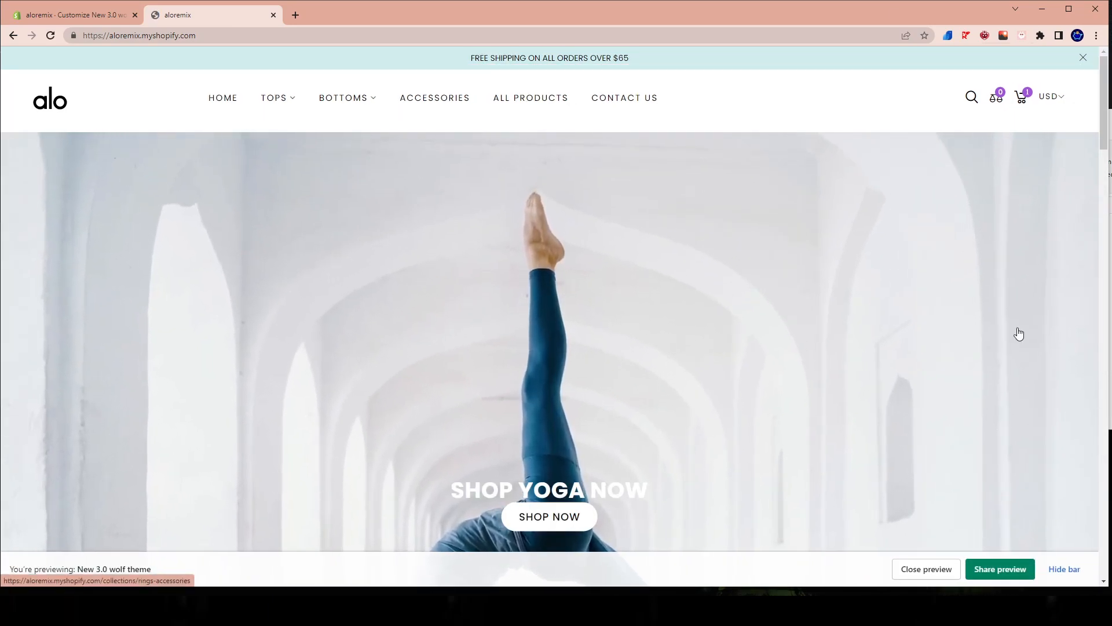
scroll(718, 244, down, 5)
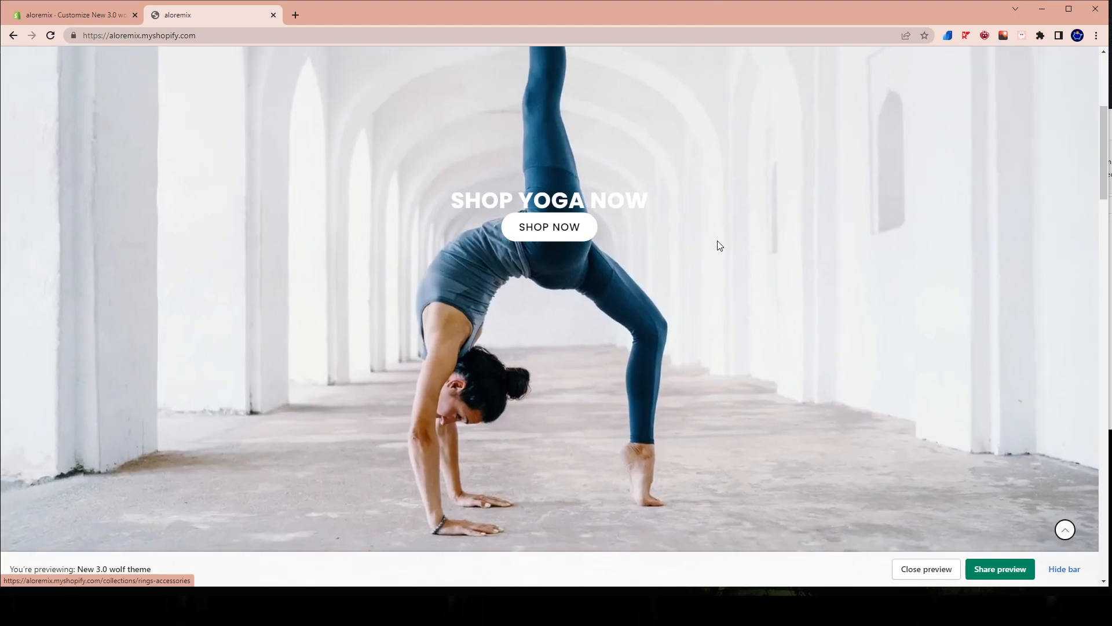
scroll(644, 229, up, 4)
scroll(644, 230, down, 4)
scroll(643, 231, down, 2)
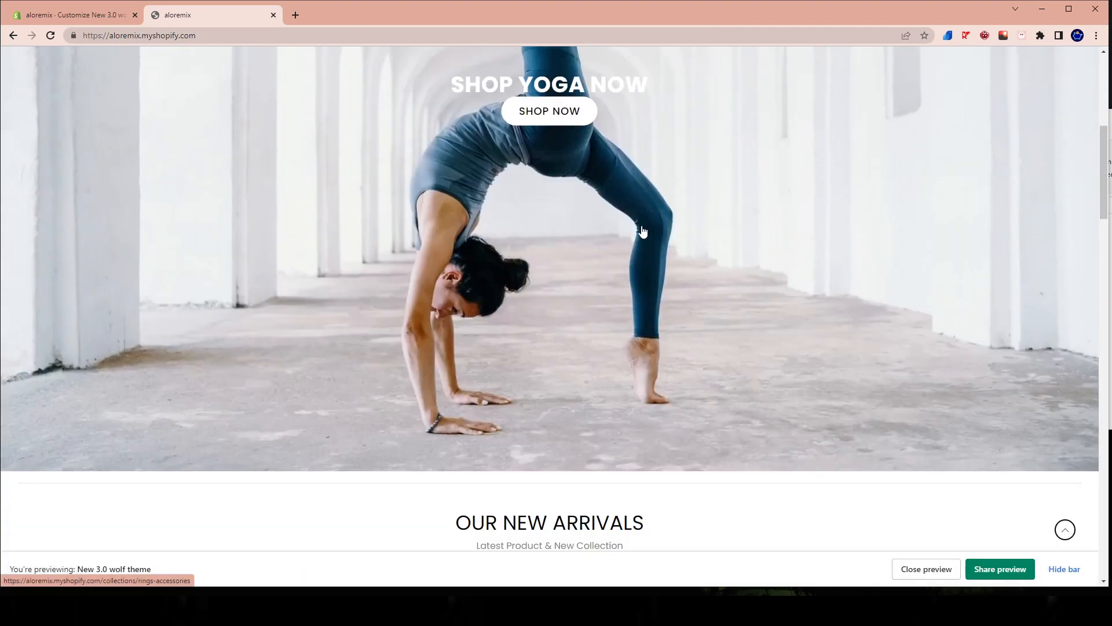
scroll(637, 237, up, 7)
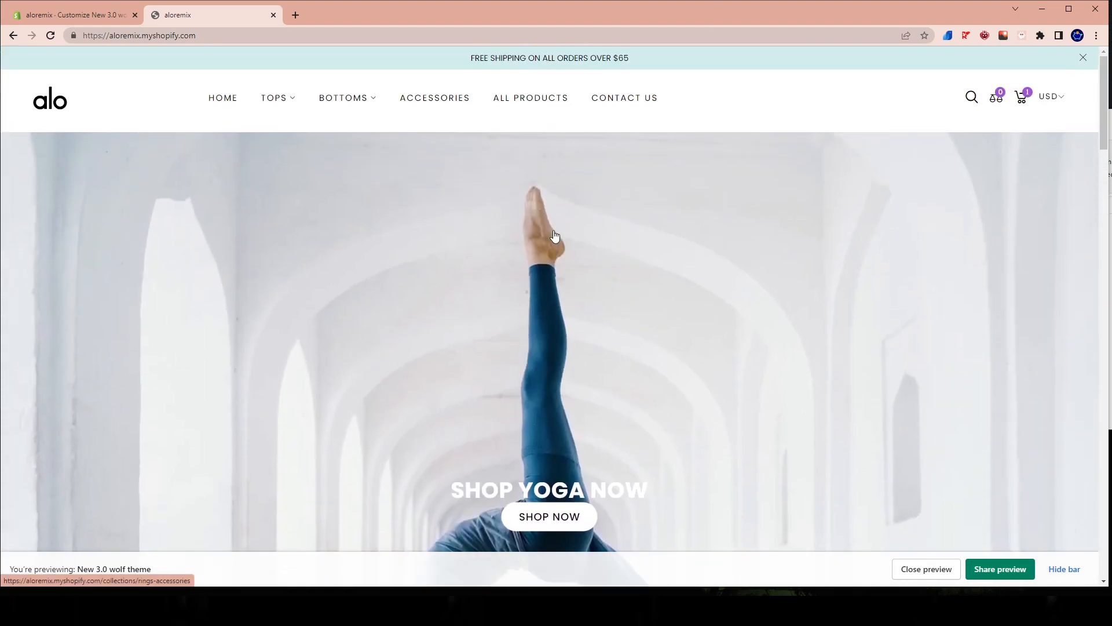
scroll(555, 235, down, 3)
scroll(382, 249, up, 3)
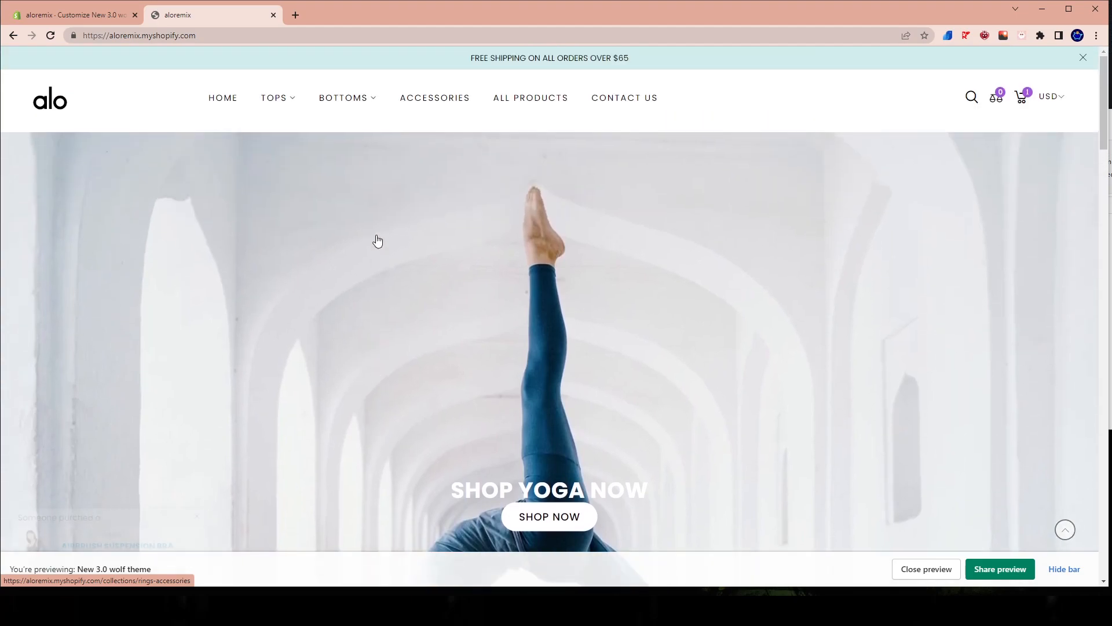
scroll(352, 241, down, 5)
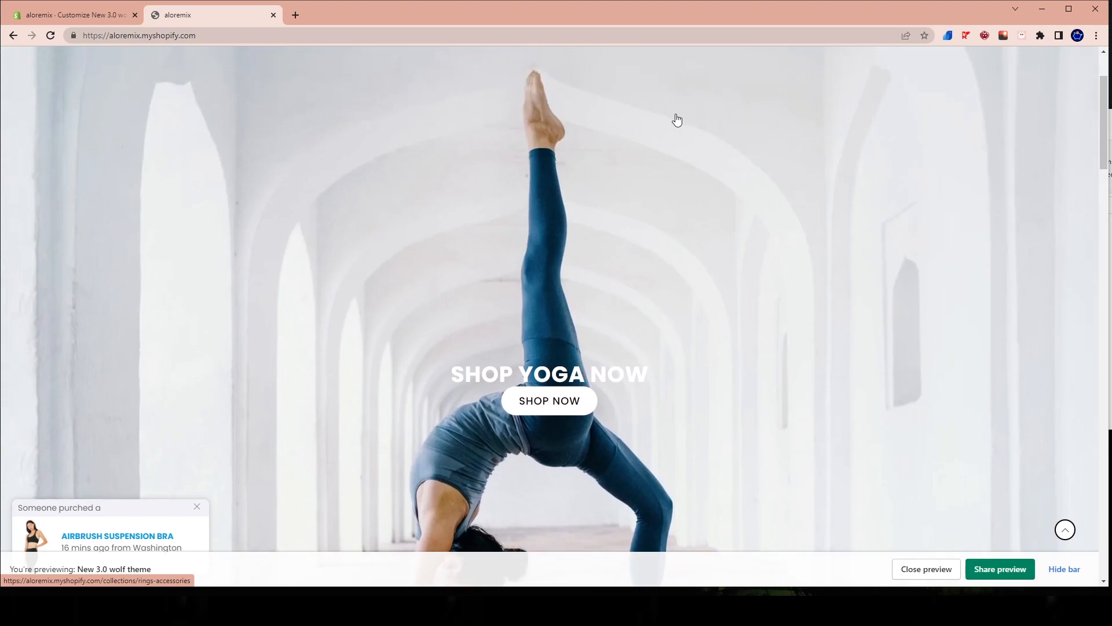
scroll(576, 107, up, 5)
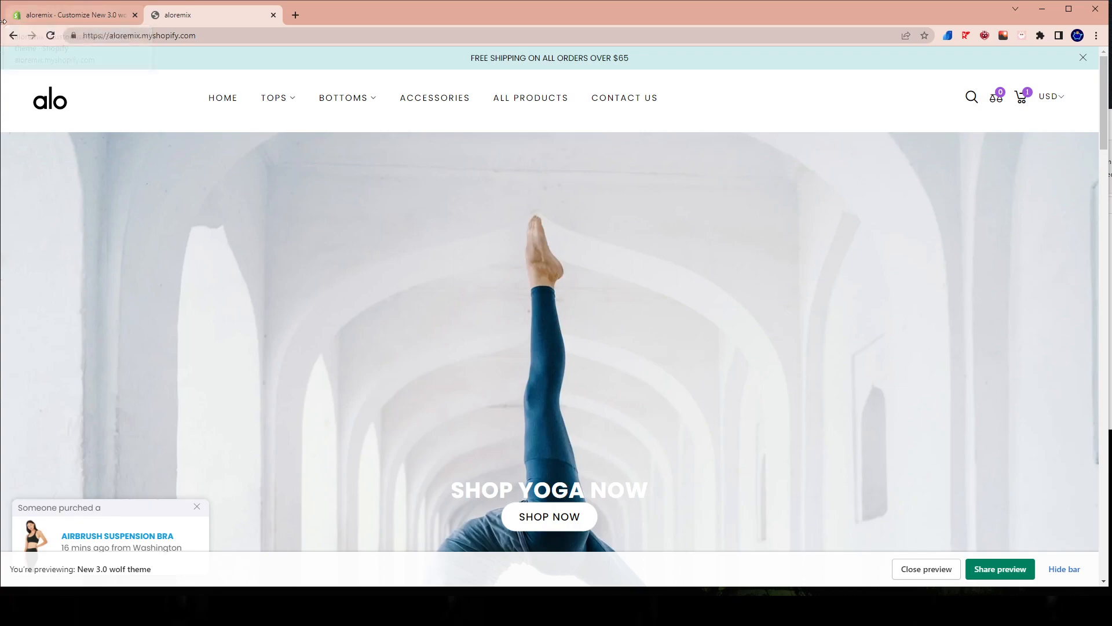
click(42, 15)
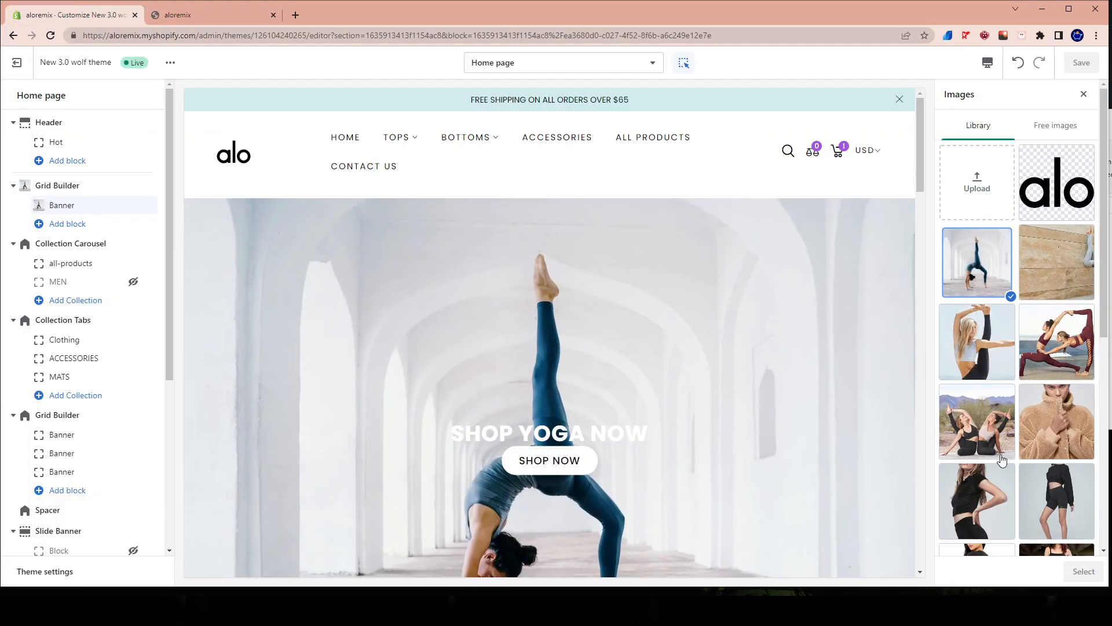
Preview three other library yoga photos in the Banner block and reselect the photo of the woman in the one-legged backbend.
click(1042, 345)
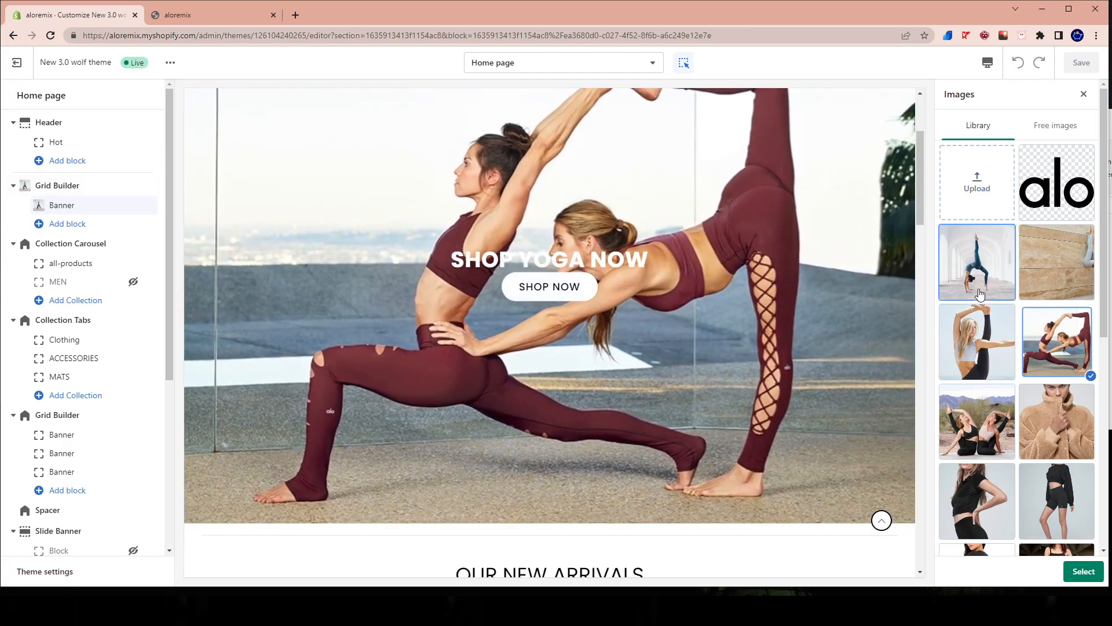
click(979, 294)
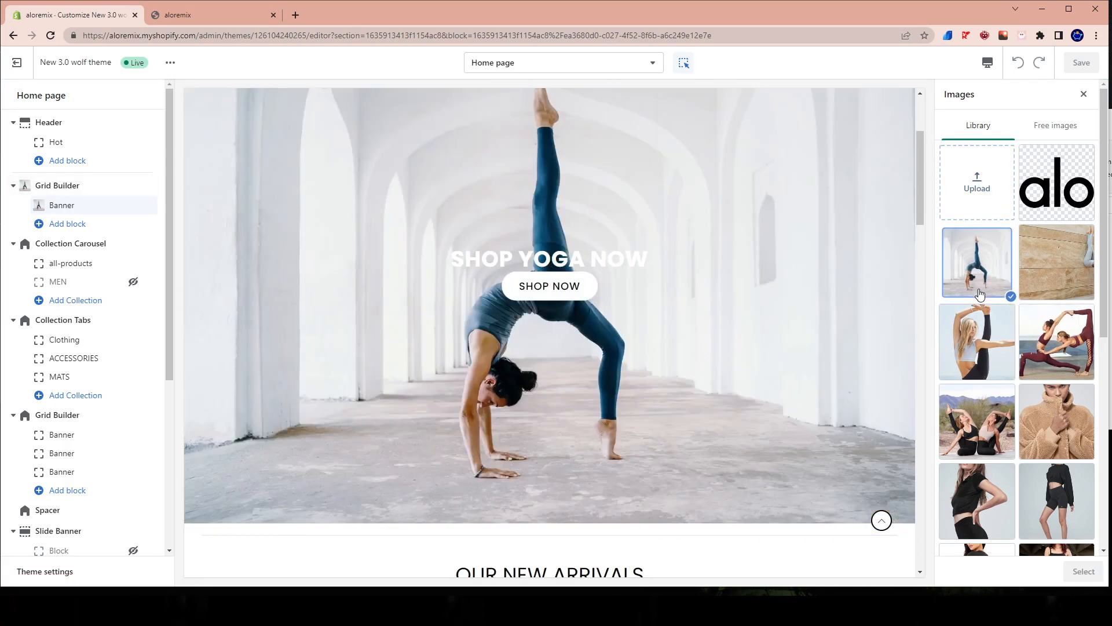
click(983, 377)
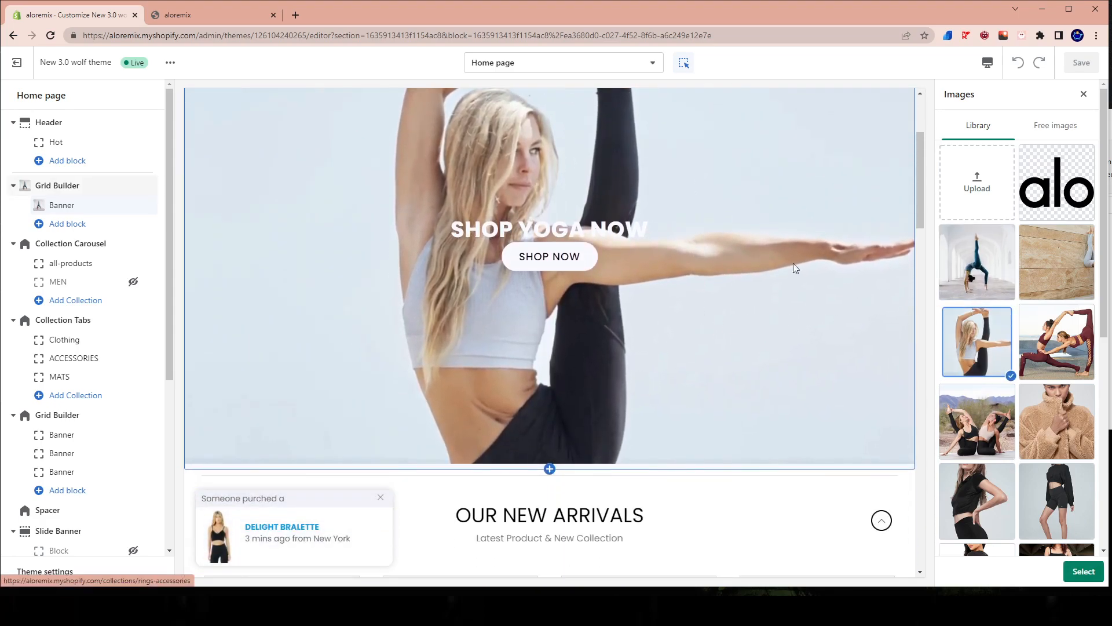
click(984, 429)
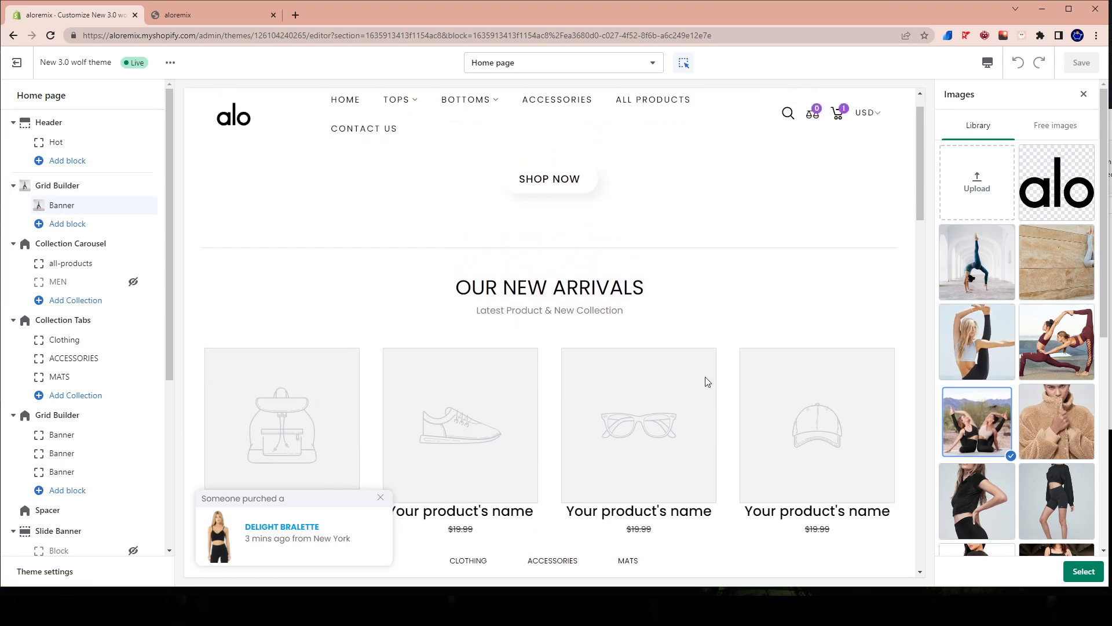
scroll(665, 322, down, 5)
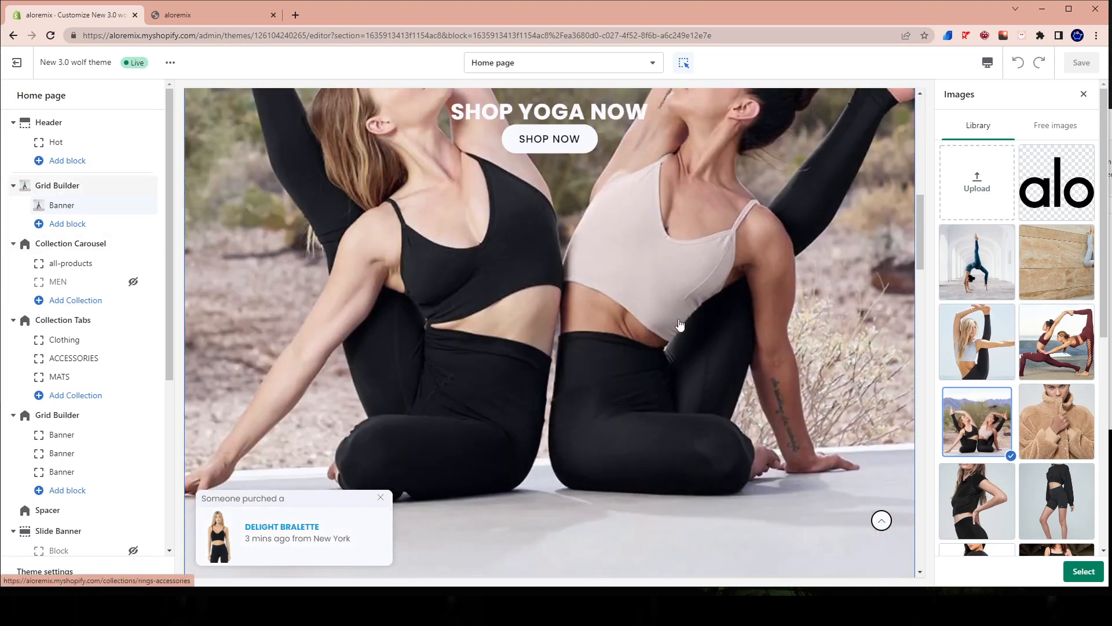
scroll(637, 293, up, 11)
scroll(515, 228, down, 14)
scroll(1014, 403, down, 3)
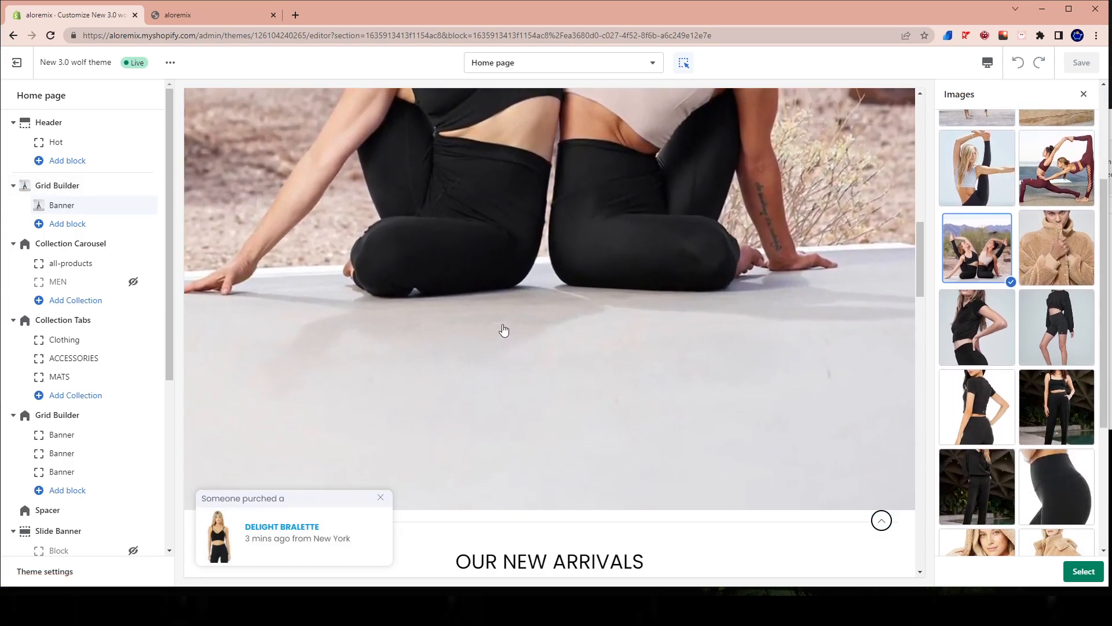
scroll(861, 445, down, 2)
scroll(1046, 457, down, 4)
scroll(1006, 307, up, 7)
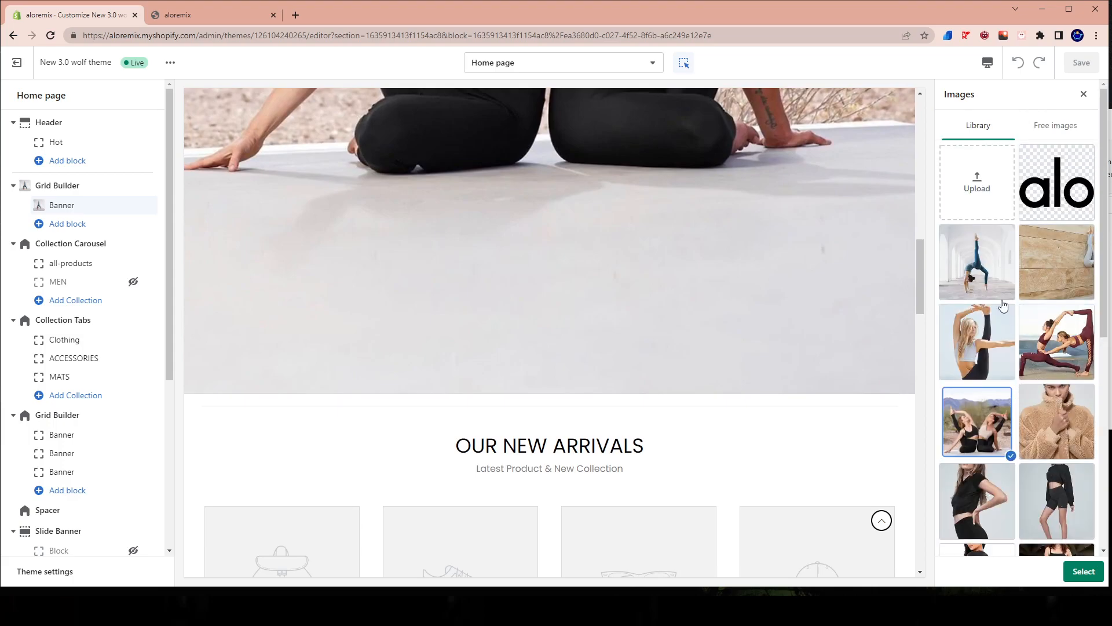
click(1000, 257)
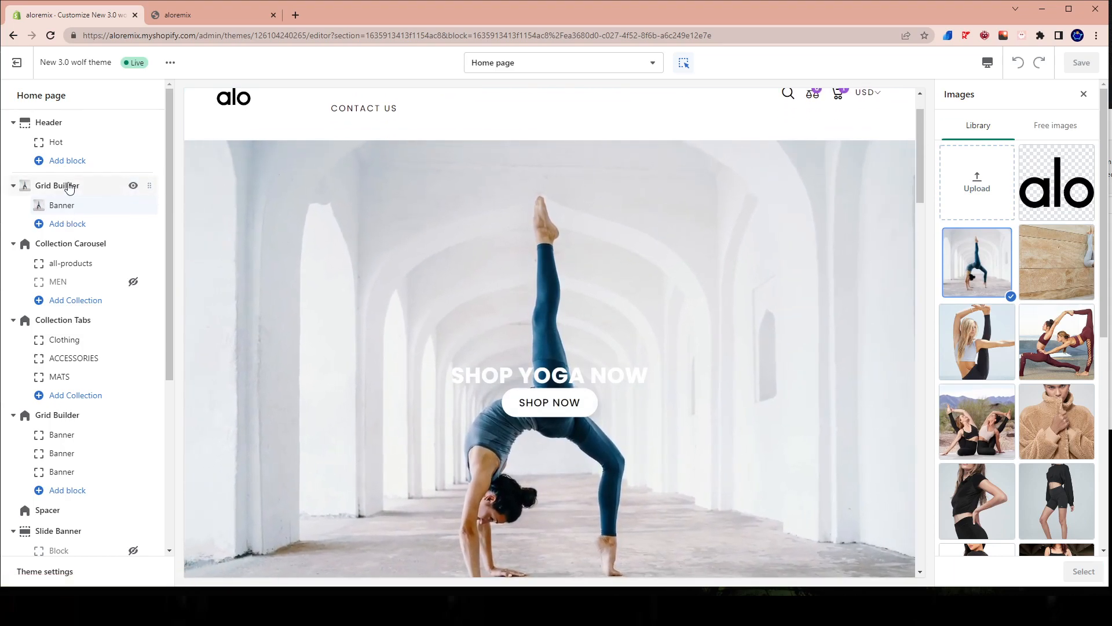
Turn off full width for the first Grid Builder section containing the yoga banner.
click(66, 183)
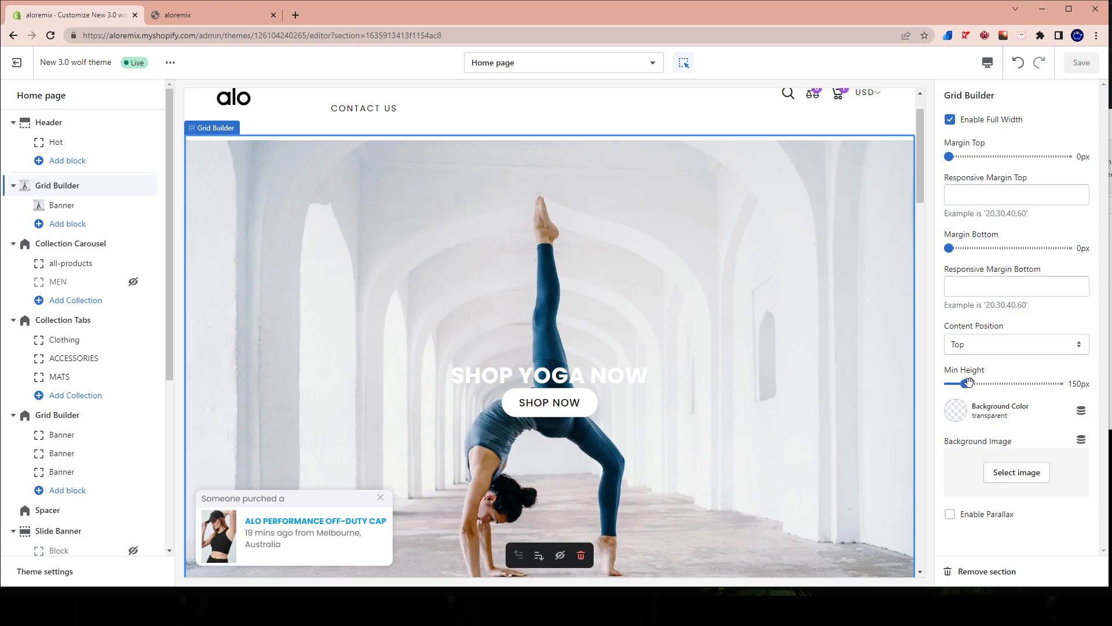
click(950, 120)
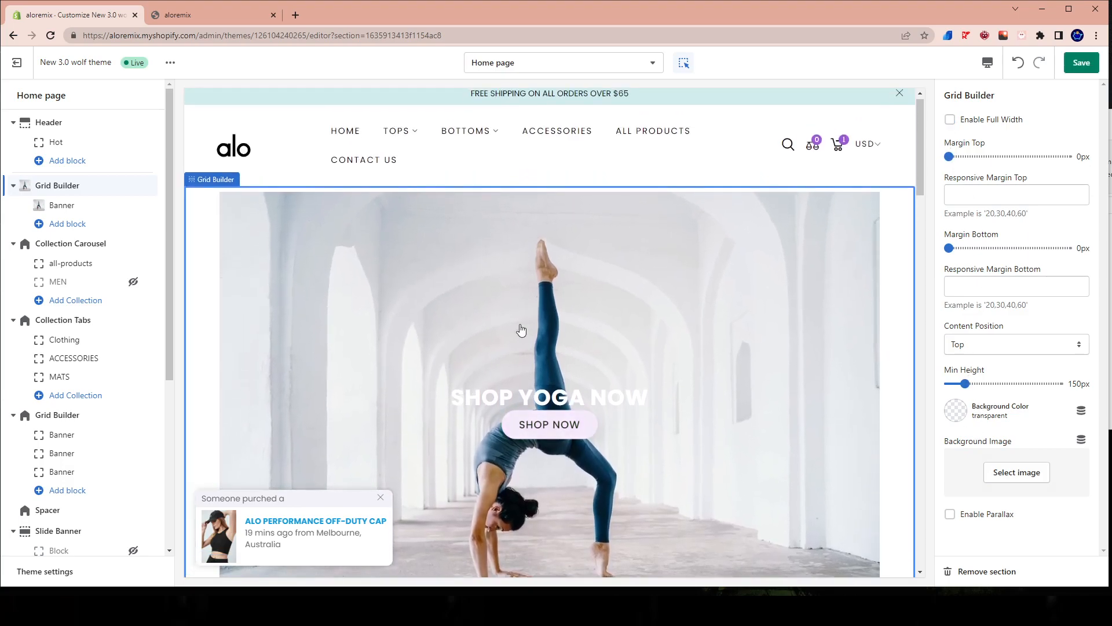
scroll(466, 369, down, 3)
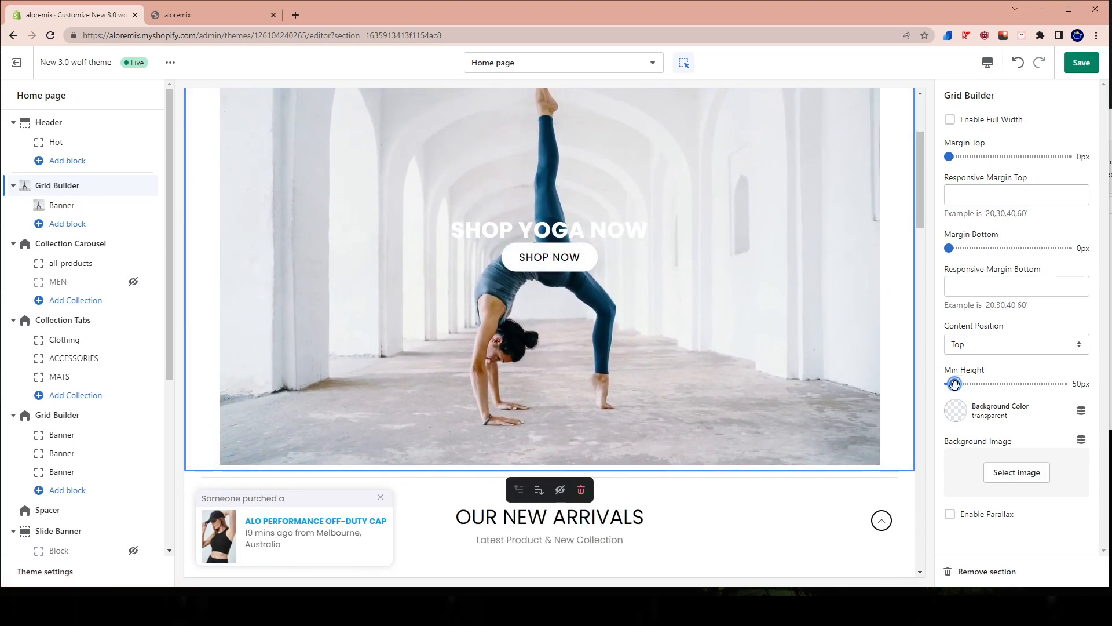
Set the first Grid Builder's minimum height to 0px, enable parallax, and save the theme.
click(954, 384)
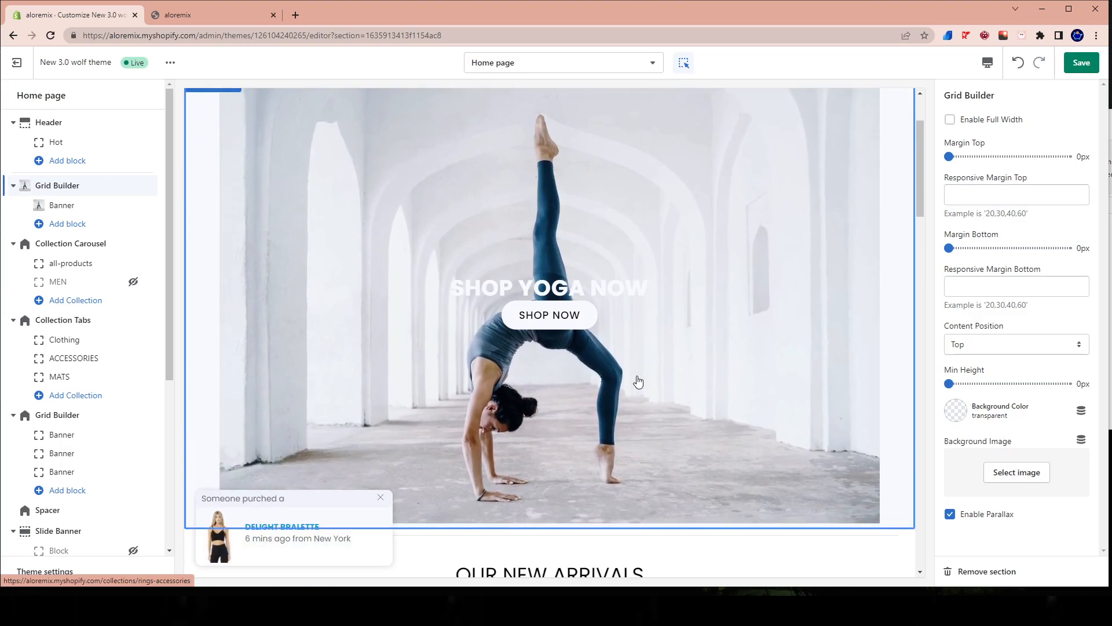
scroll(643, 522, down, 4)
scroll(638, 506, up, 6)
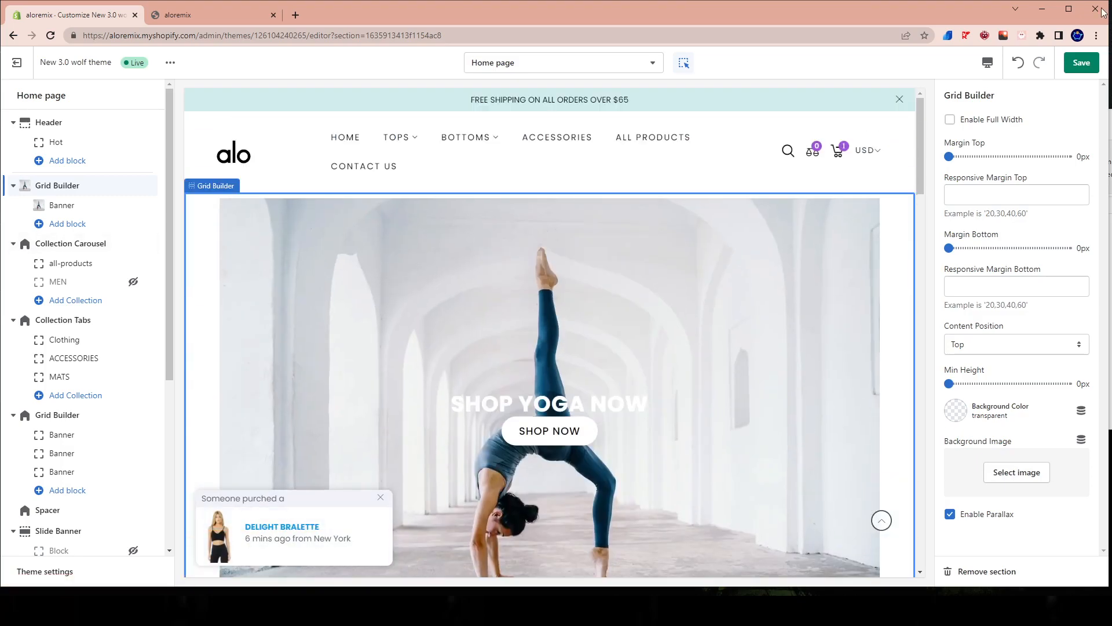
click(1081, 63)
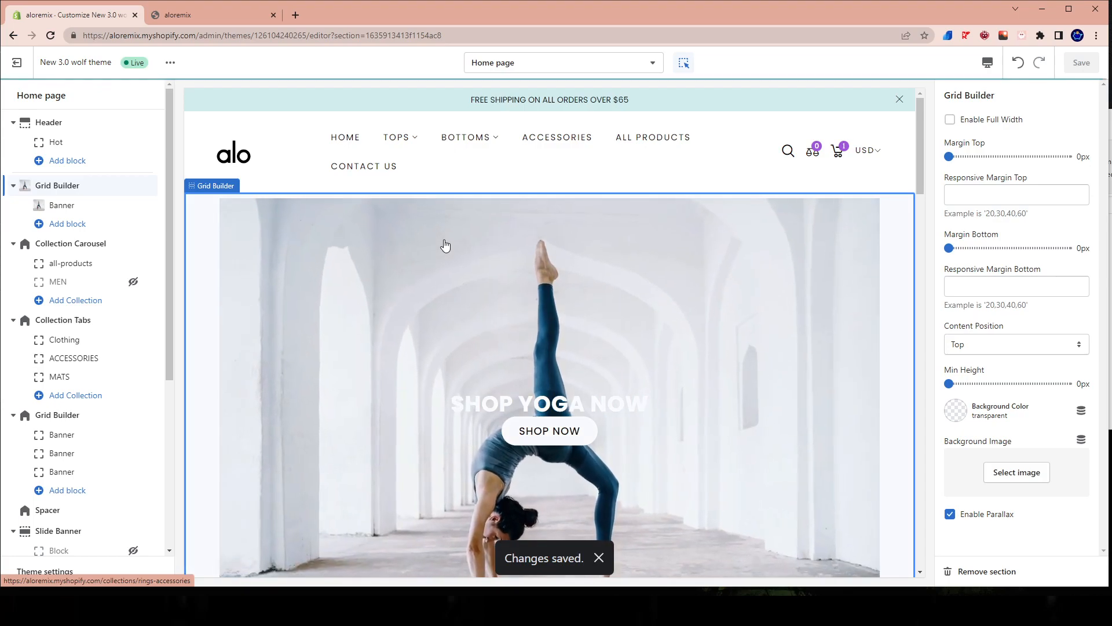
Examine the yoga banner's width and parallax in the preview and on the reloaded storefront, and return to the theme editor.
scroll(445, 246, down, 2)
scroll(445, 246, down, 2)
scroll(613, 388, up, 4)
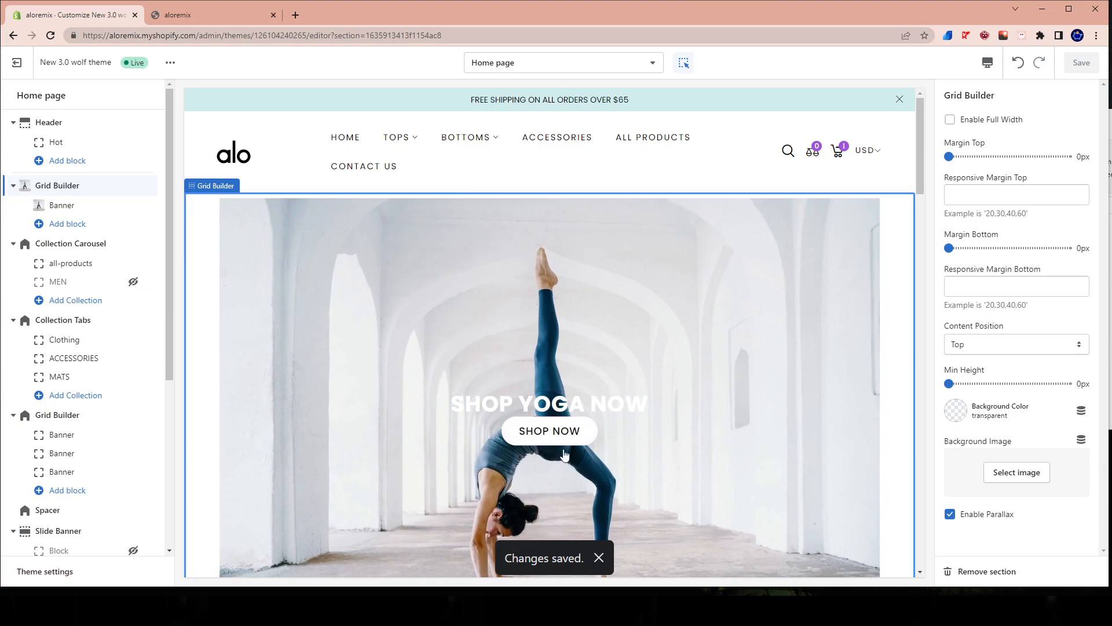
scroll(525, 405, down, 2)
click(182, 22)
right_click(427, 134)
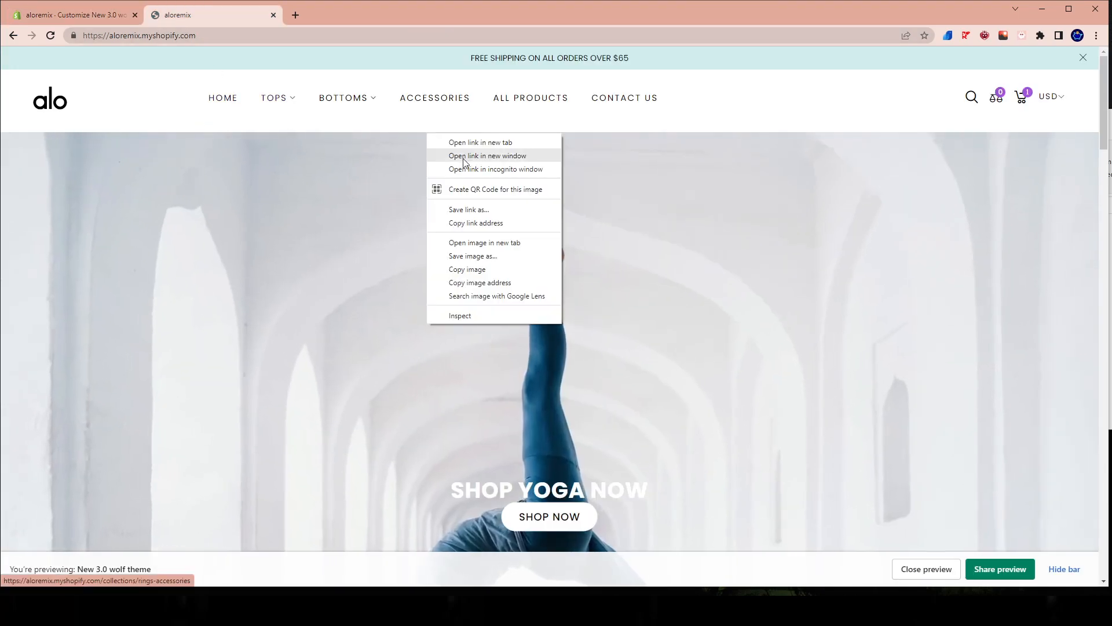
click(817, 108)
right_click(819, 112)
click(833, 142)
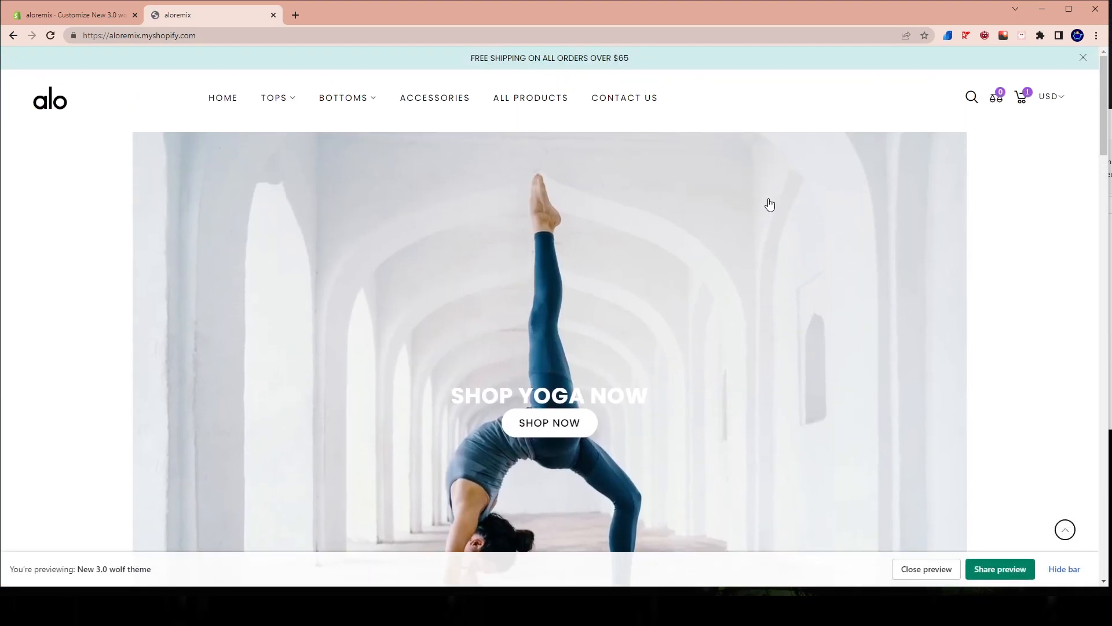
scroll(424, 243, down, 3)
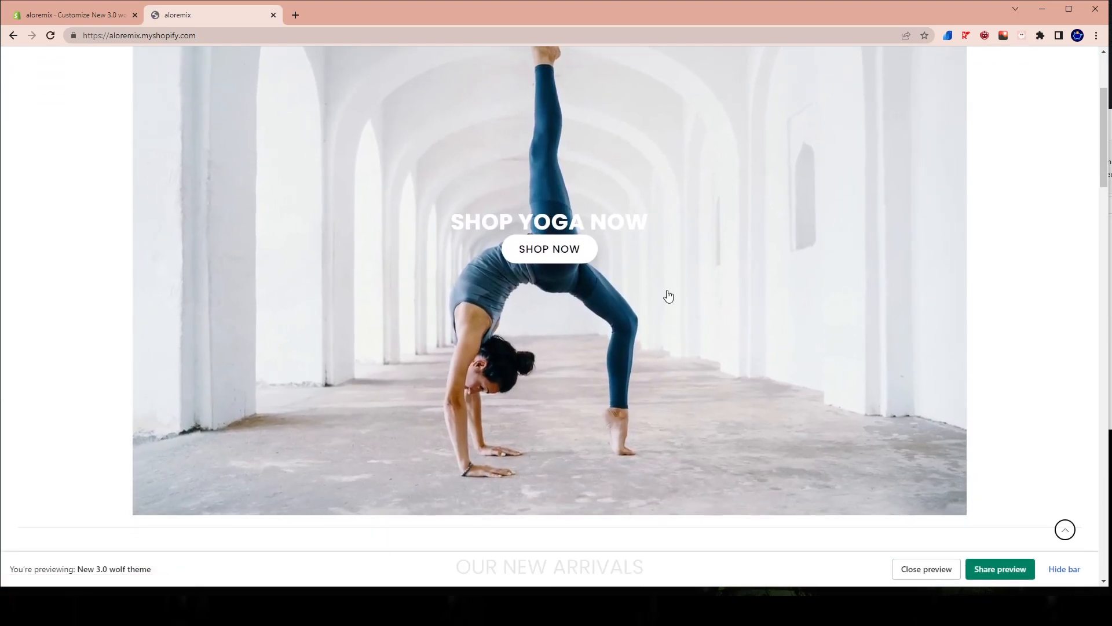
scroll(33, 330, up, 1)
scroll(34, 330, up, 2)
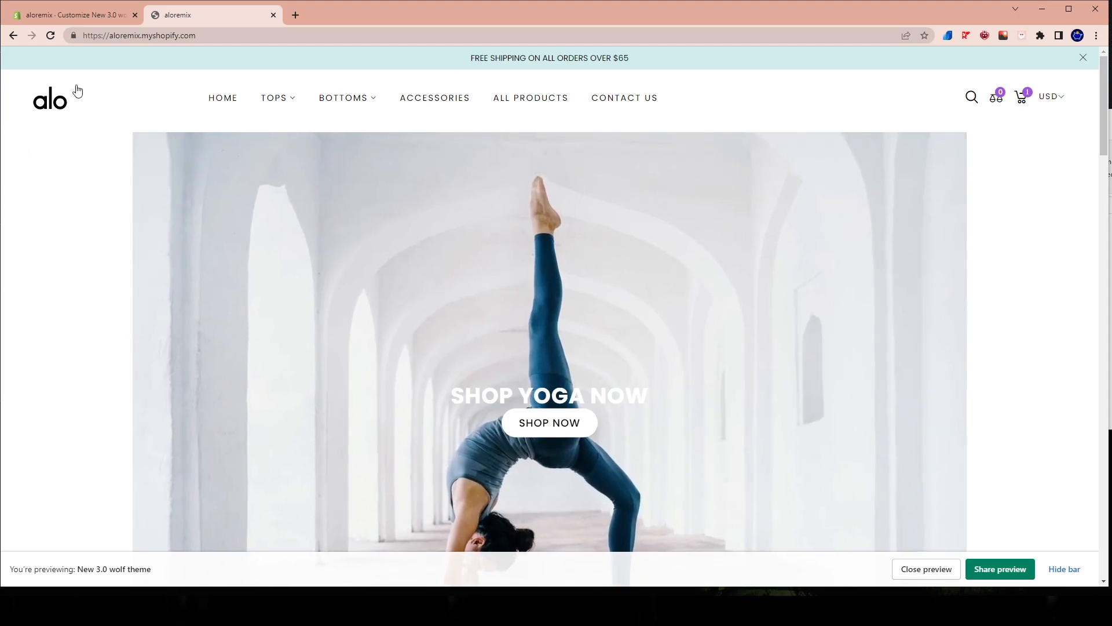
scroll(596, 308, down, 4)
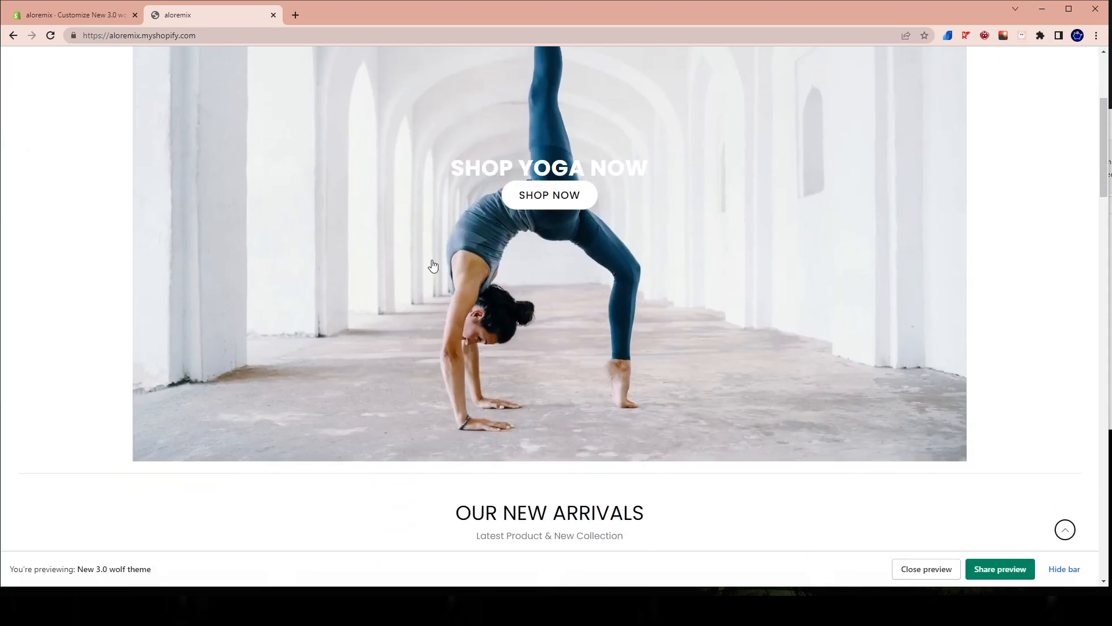
scroll(691, 203, up, 3)
click(112, 15)
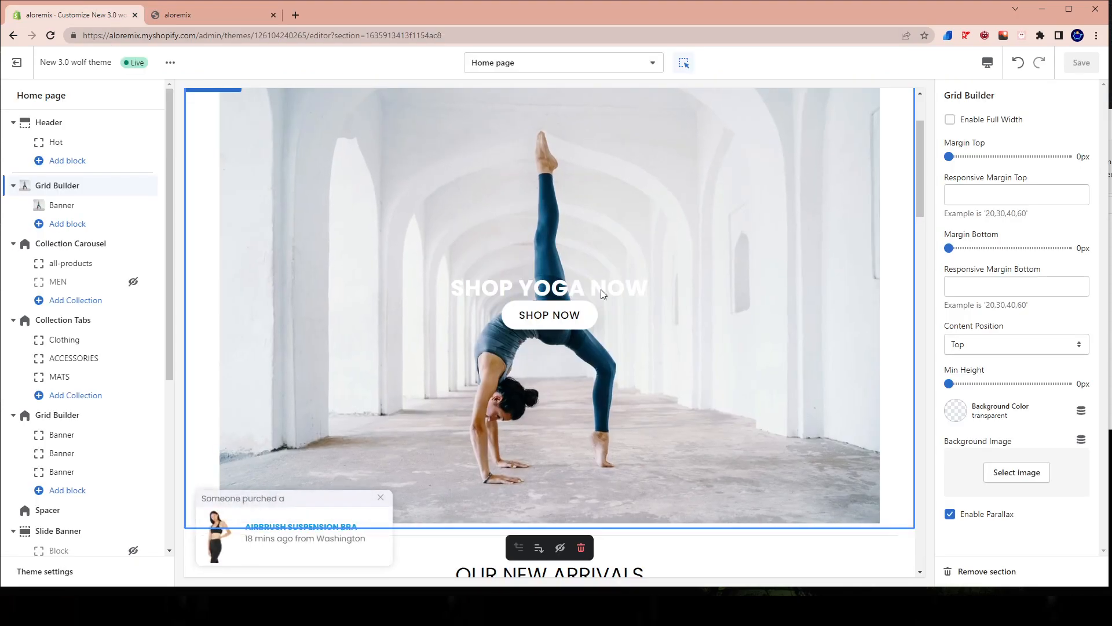
Open the settings of the Our New Arrivals Collection Carousel section and examine its product placeholders.
scroll(547, 310, up, 2)
scroll(546, 309, down, 4)
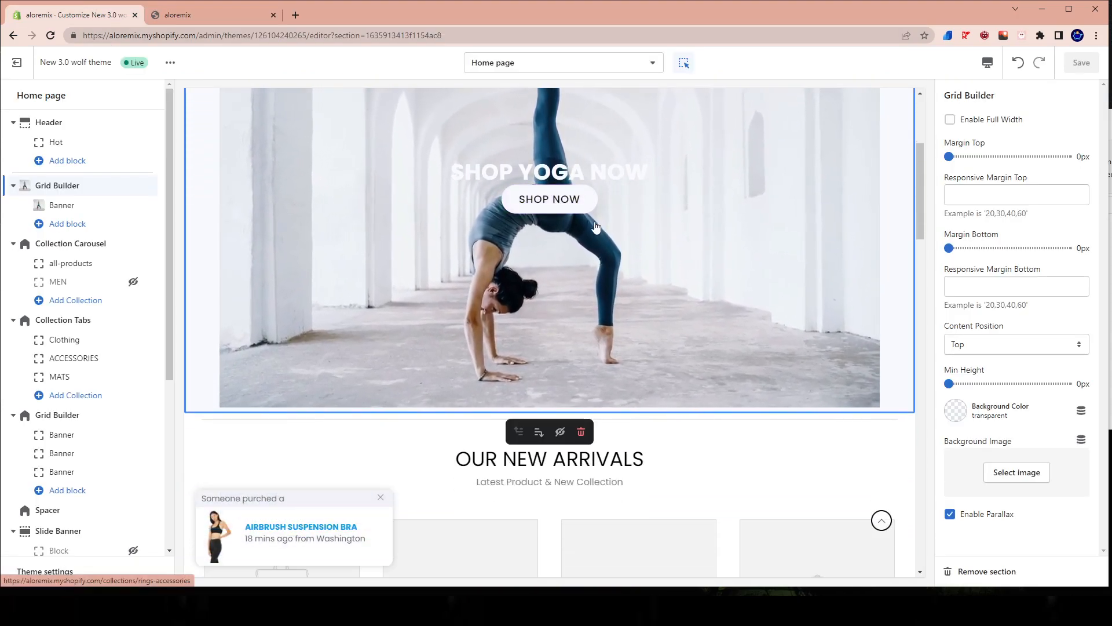
click(750, 498)
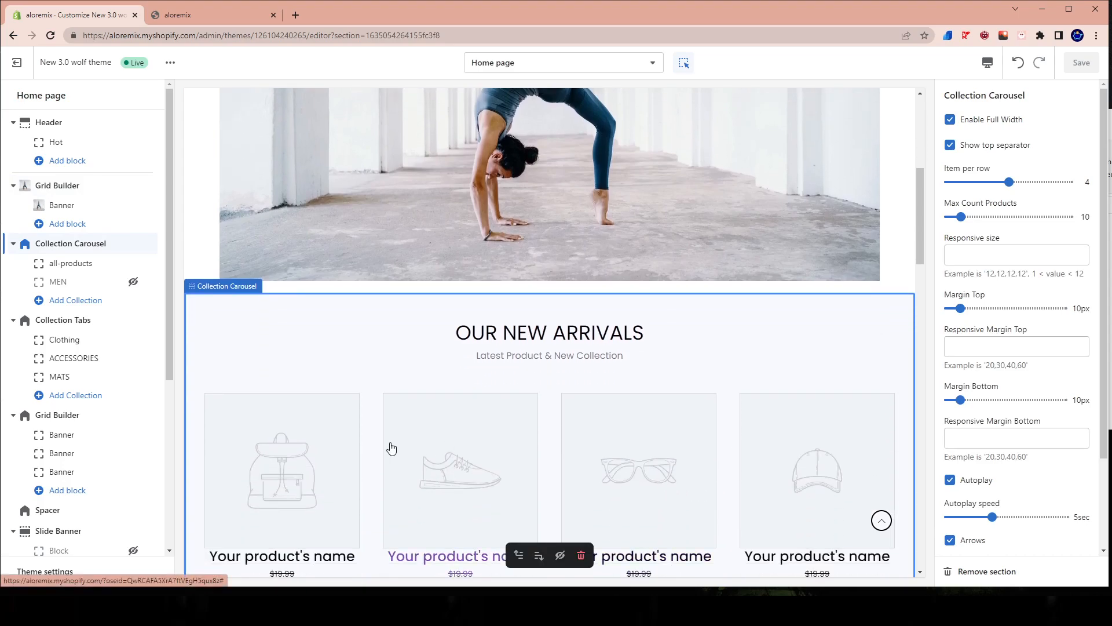
scroll(385, 447, up, 3)
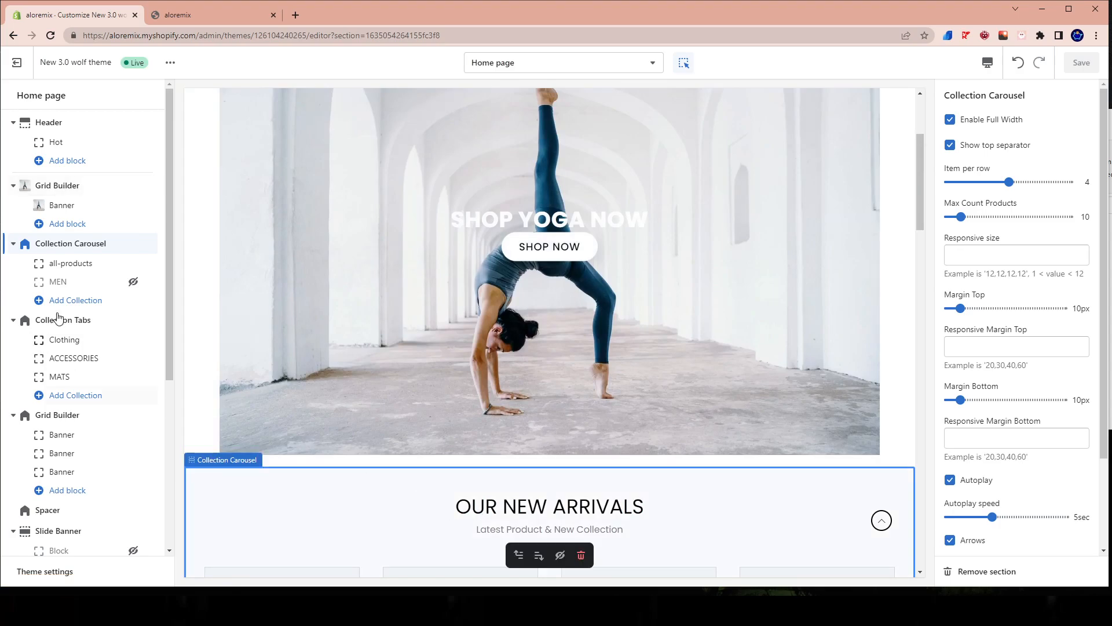
scroll(478, 263, down, 4)
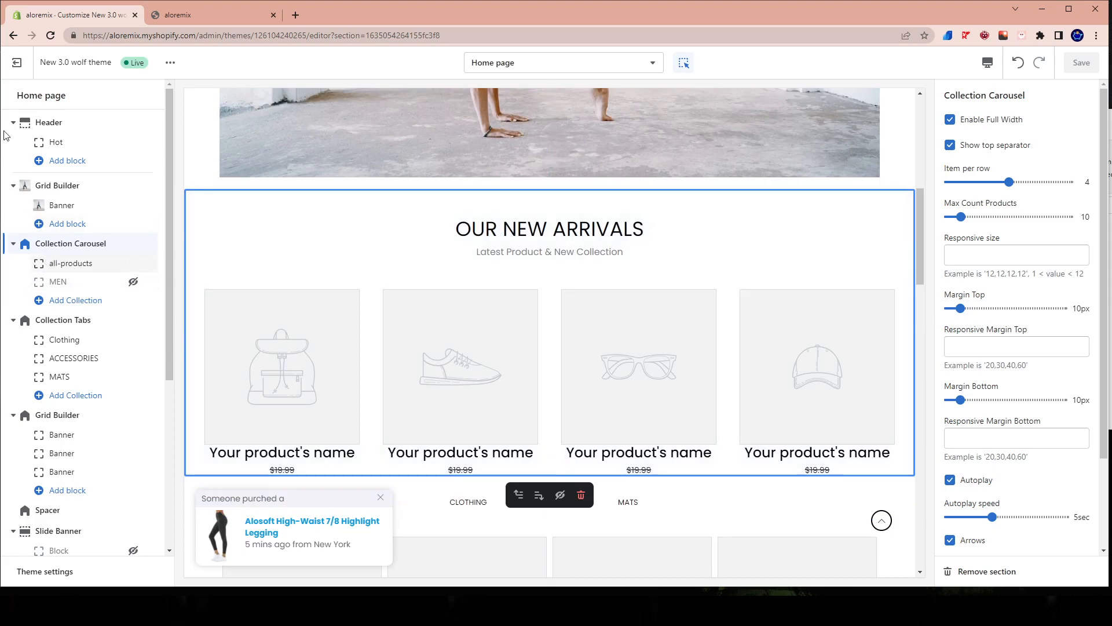
Leave the theme editor and open the store's list of product collections.
click(19, 71)
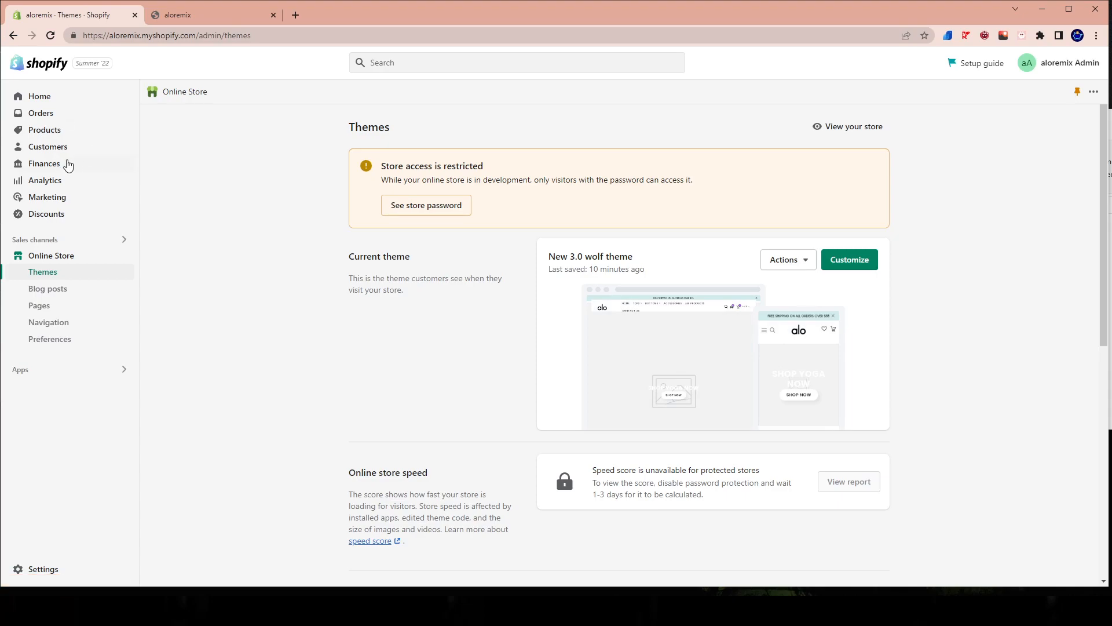
click(39, 133)
click(46, 180)
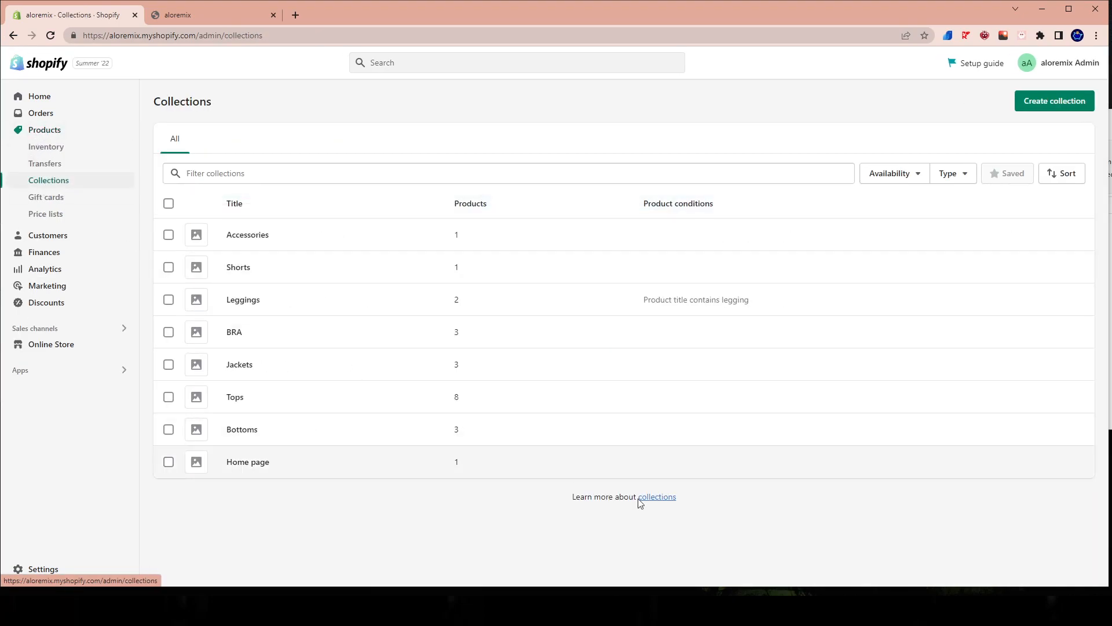
Create a manual collection titled gddfgdfg and save it.
click(1046, 104)
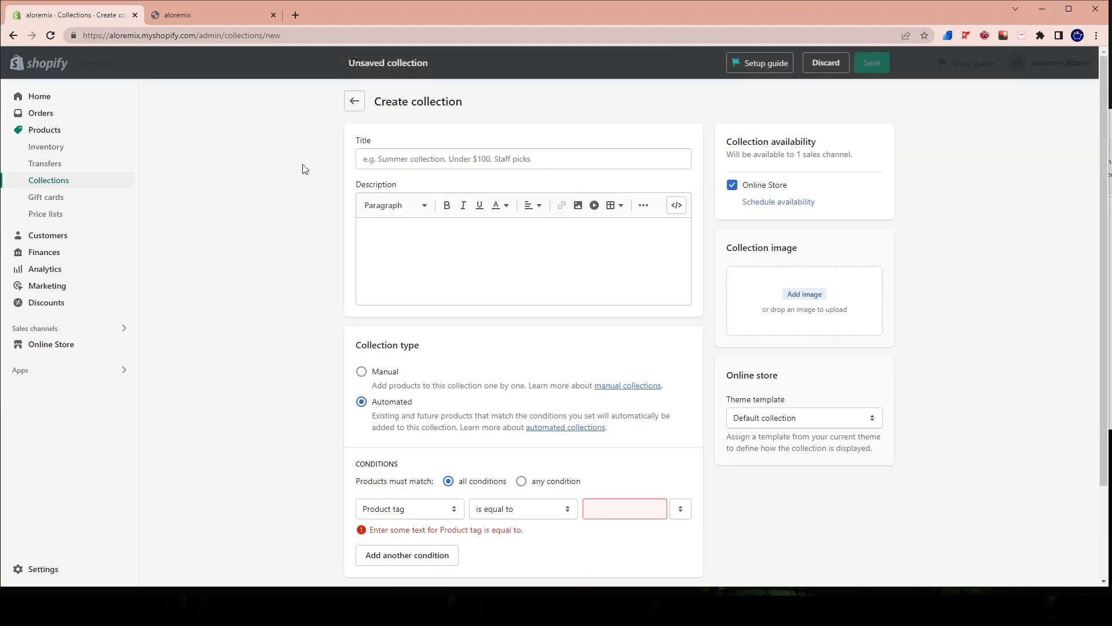
click(362, 372)
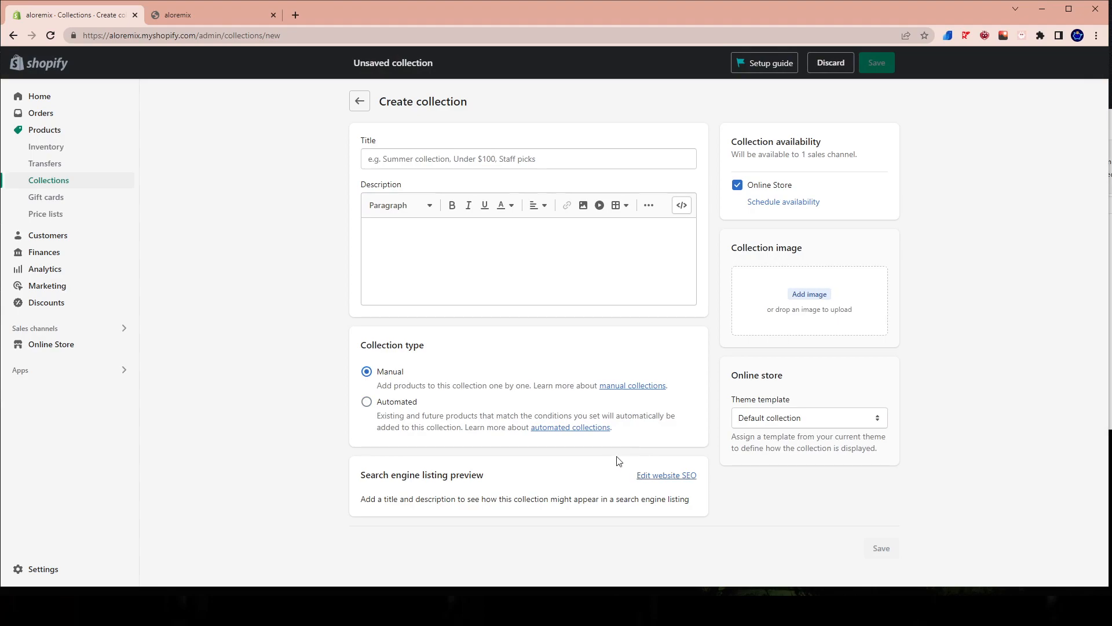
click(442, 161)
text(gddfgdfg)
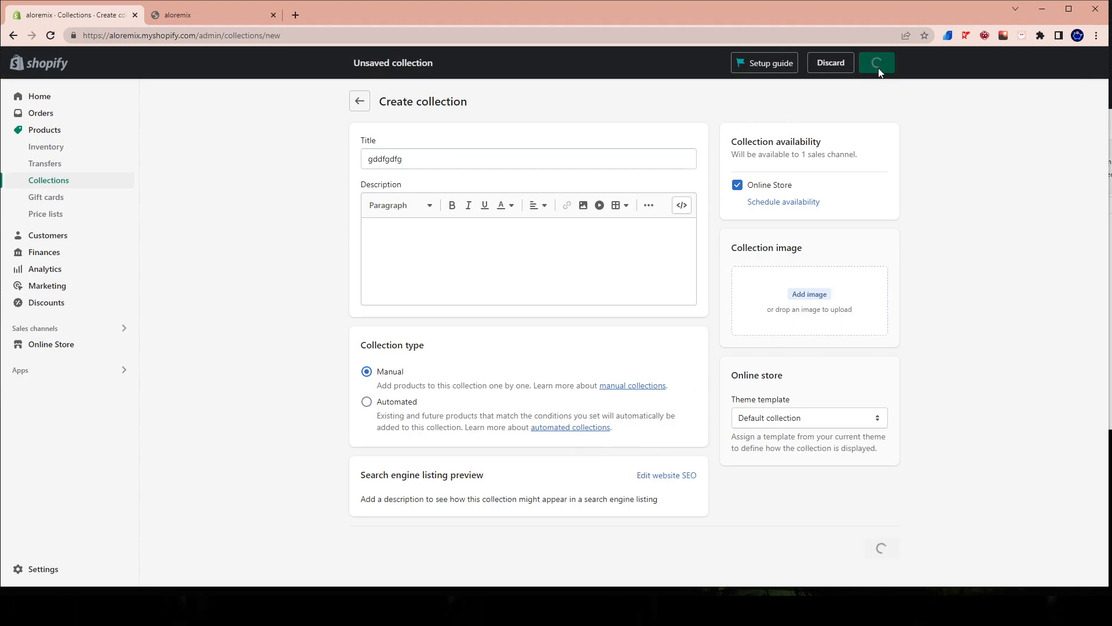
scroll(568, 462, down, 2)
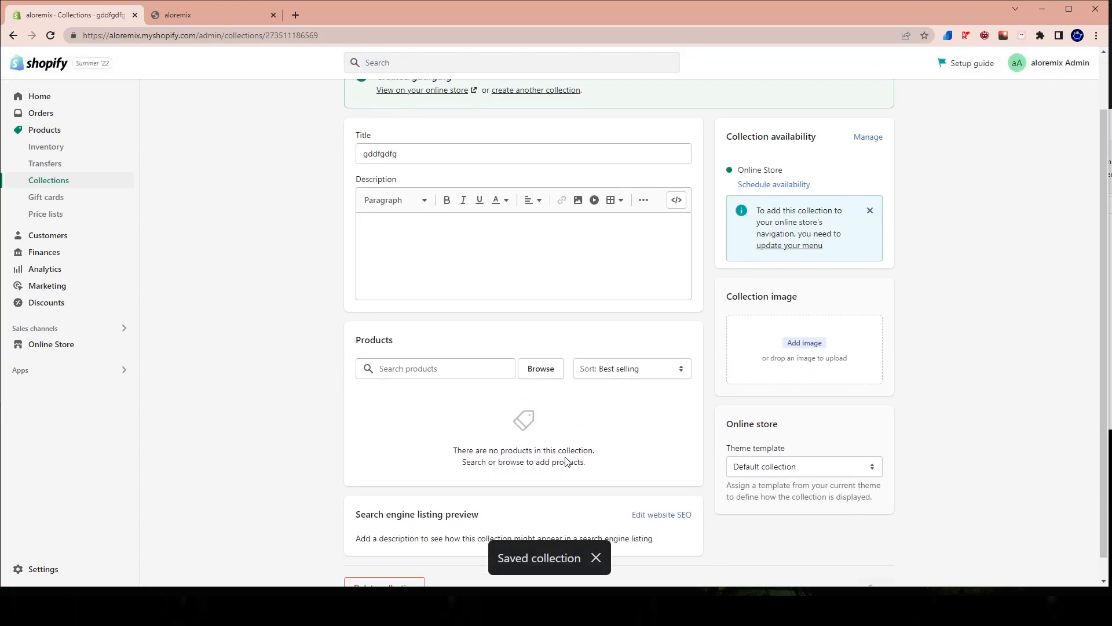
Try selecting the black Foxy Sherpa Jacket and the Gather Long Sleeve for the gddfgdfg collection, using the product search "a".
scroll(568, 462, down, 1)
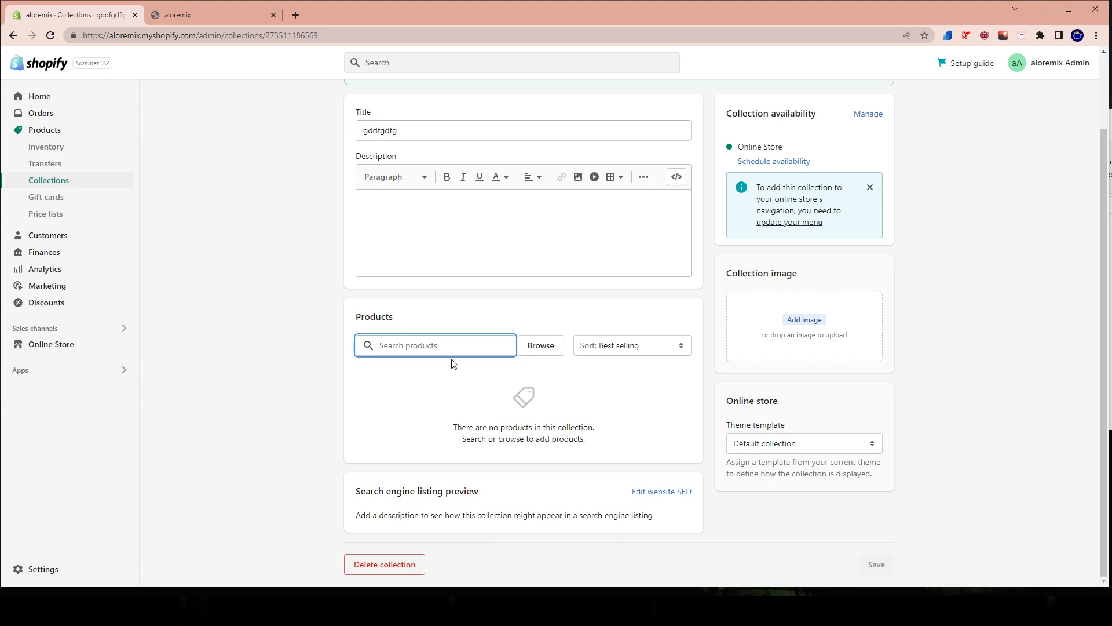
text(a)
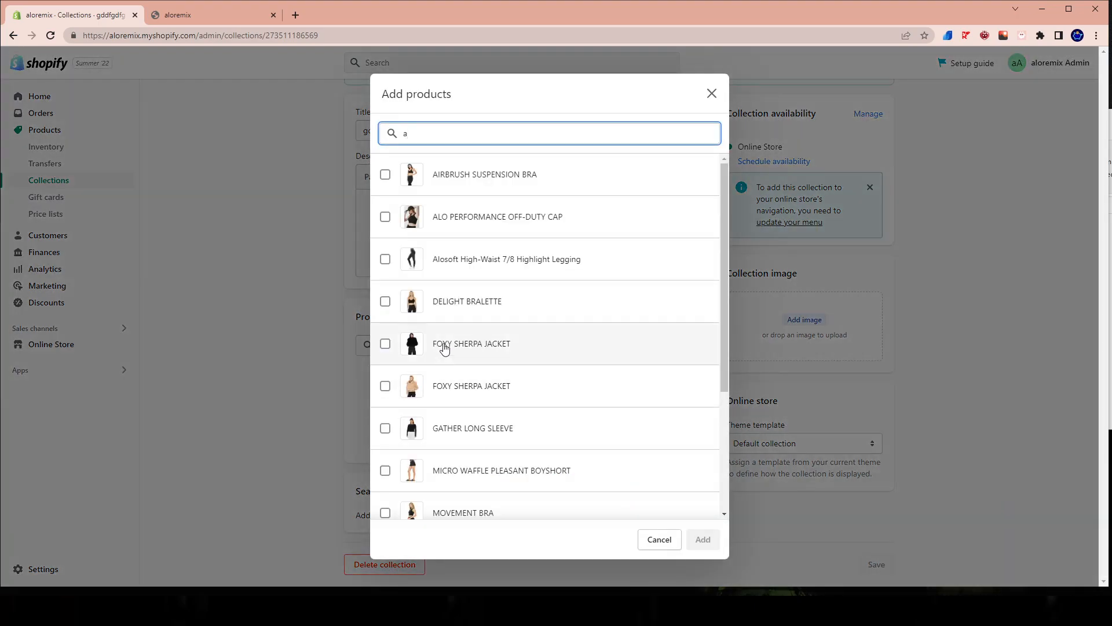
scroll(443, 249, down, 3)
scroll(441, 243, up, 1)
scroll(429, 260, down, 1)
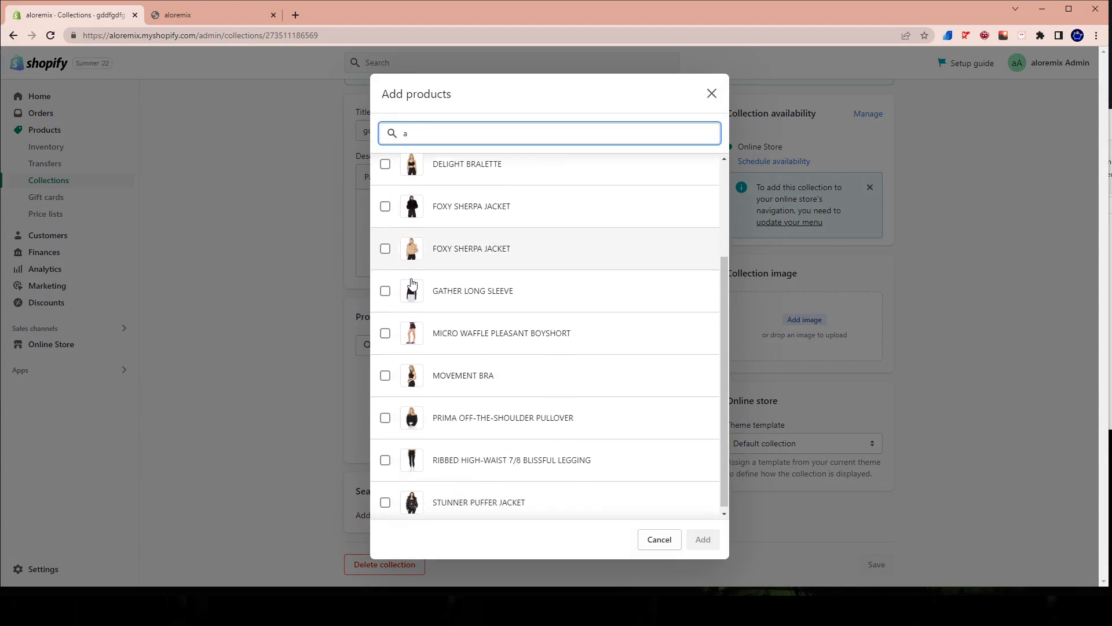
click(414, 203)
click(416, 306)
drag(428, 414, 441, 460)
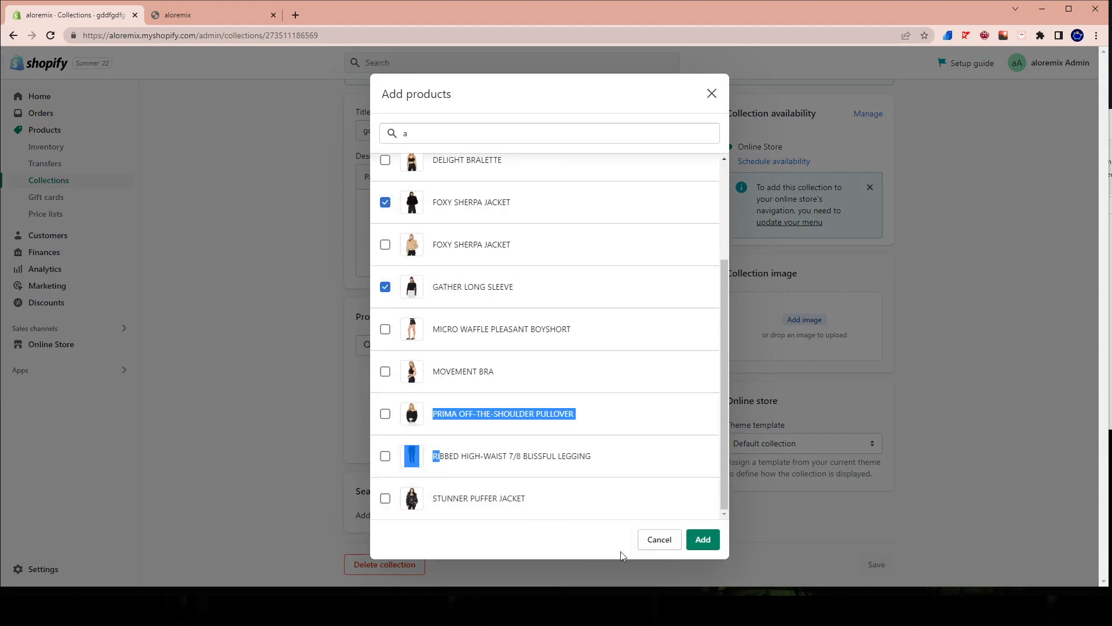
click(648, 545)
scroll(431, 392, up, 2)
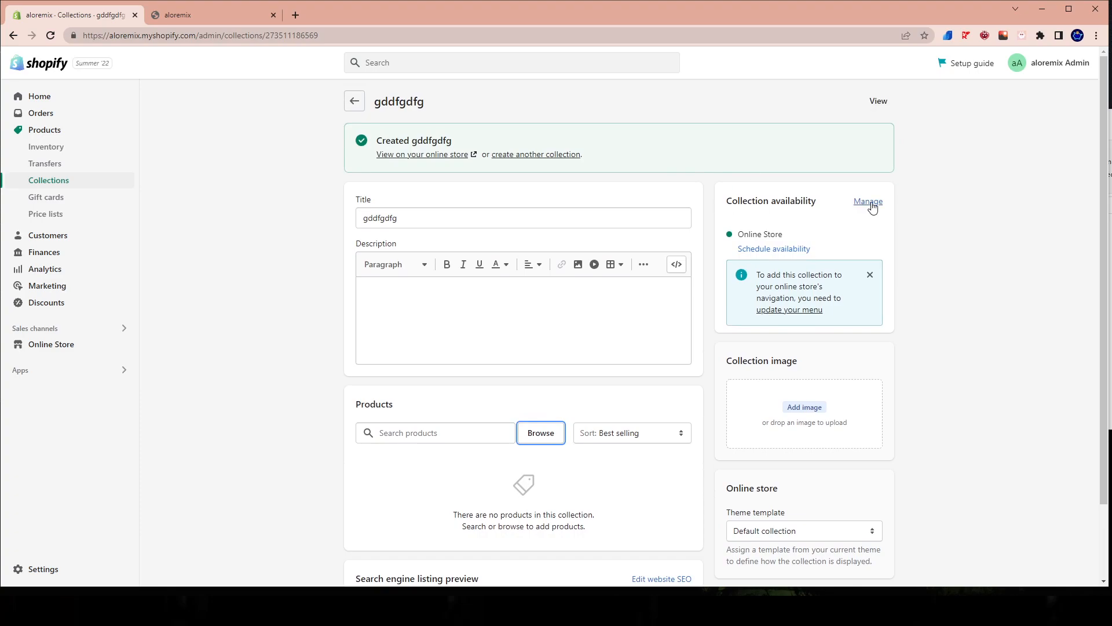
Delete the gddfgdfg test collection.
scroll(543, 548, down, 2)
click(429, 567)
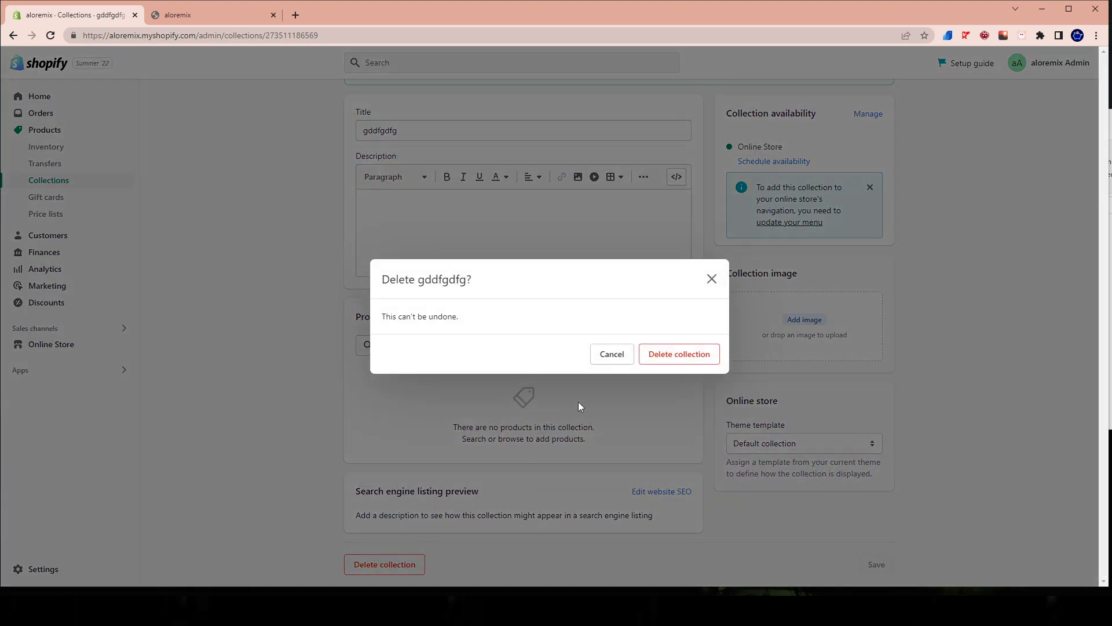
click(706, 360)
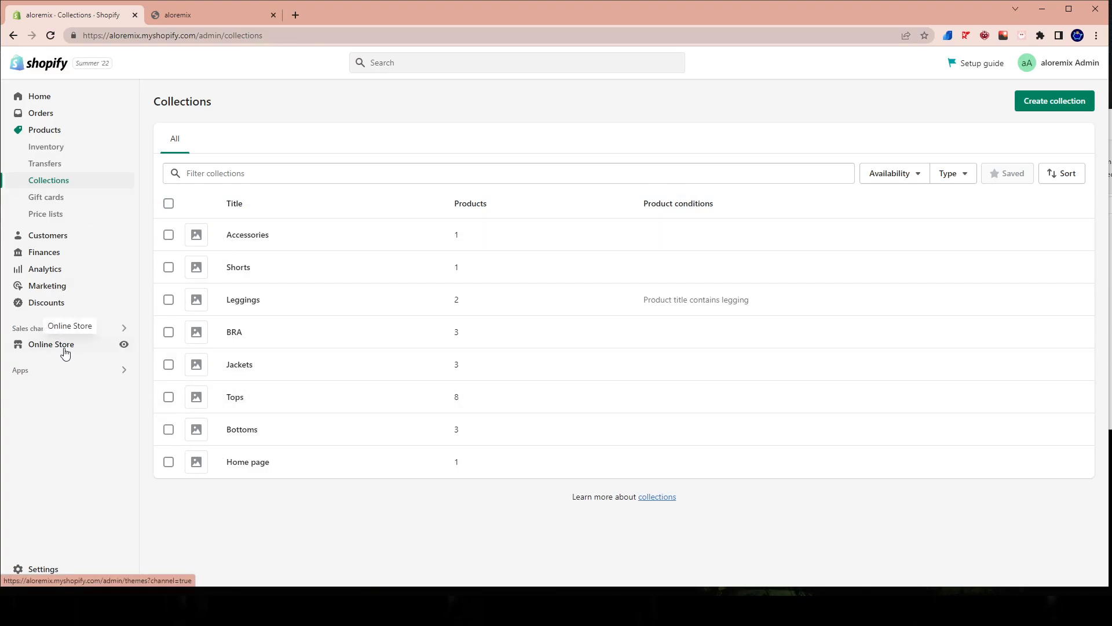
Add the Airbrush Suspension Bra, Highlight Legging, both Foxy Sherpa Jackets, Pleasant Boyshort, Prima Pullover and Stunner Puffer Jacket to the Home page collection.
click(243, 462)
click(455, 374)
click(533, 377)
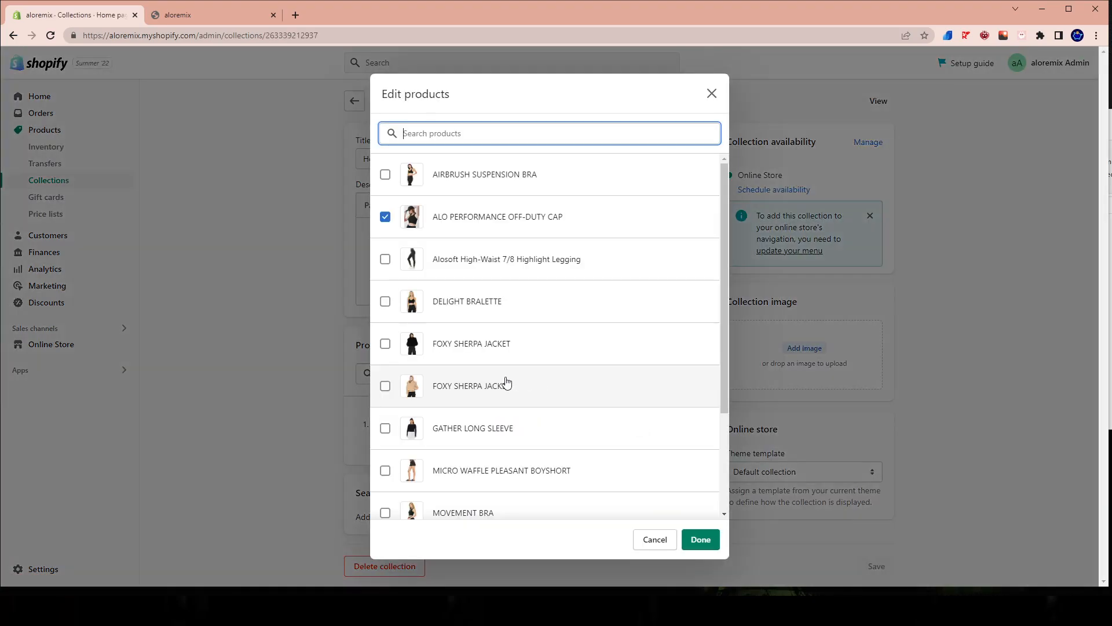
click(507, 268)
click(442, 167)
click(515, 474)
click(462, 348)
click(446, 392)
scroll(576, 509, down, 3)
click(574, 498)
click(487, 409)
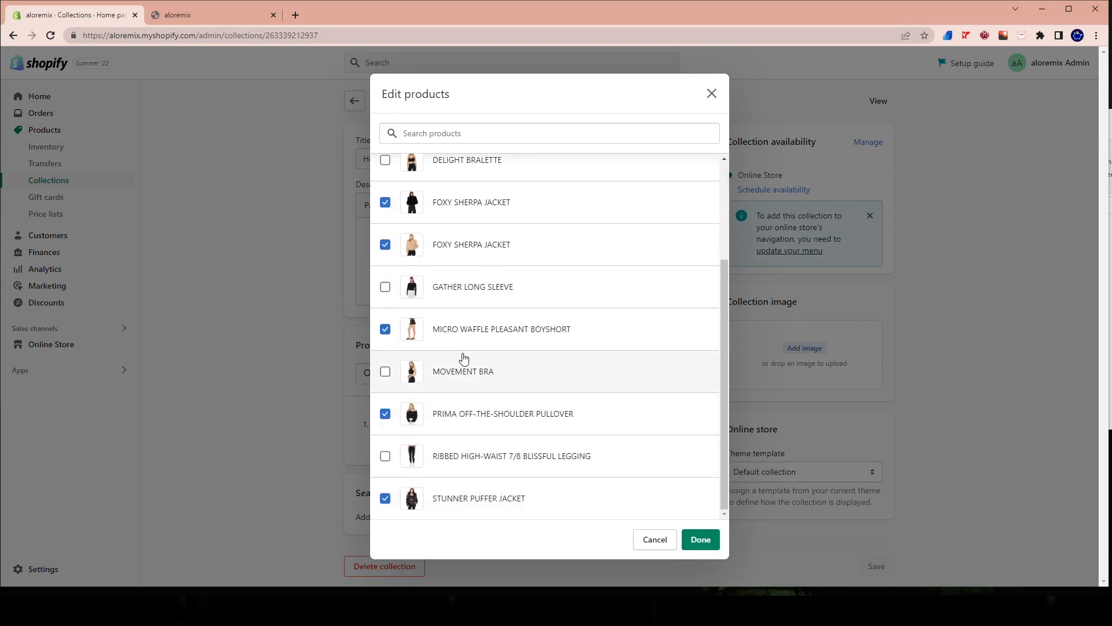
click(699, 540)
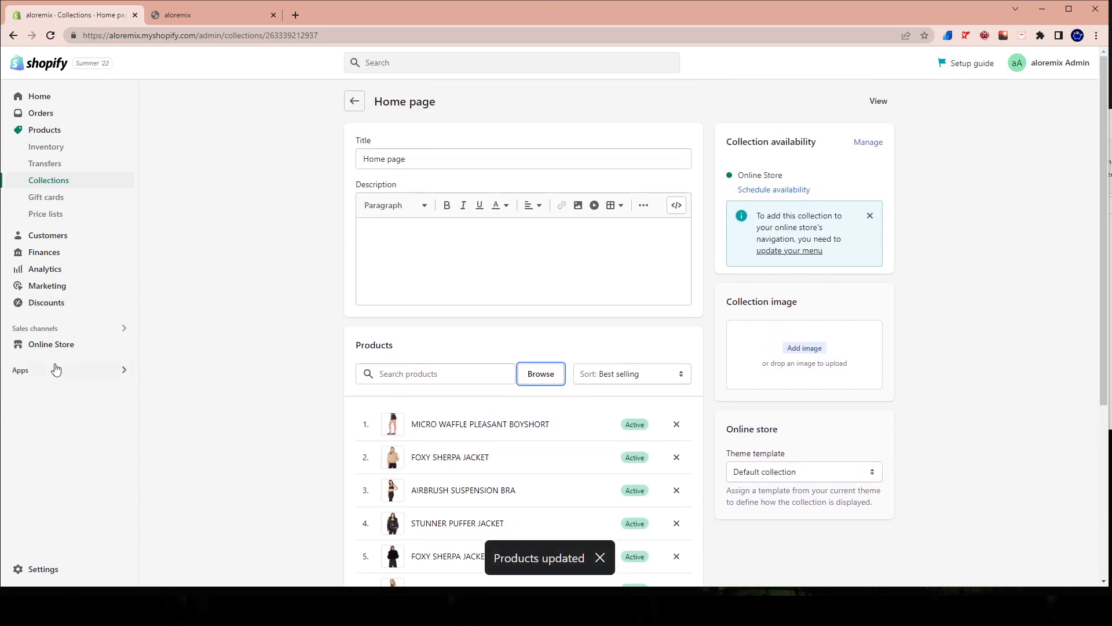
Reopen the New 3.0 wolf theme for customization and switch to the storefront preview.
click(44, 344)
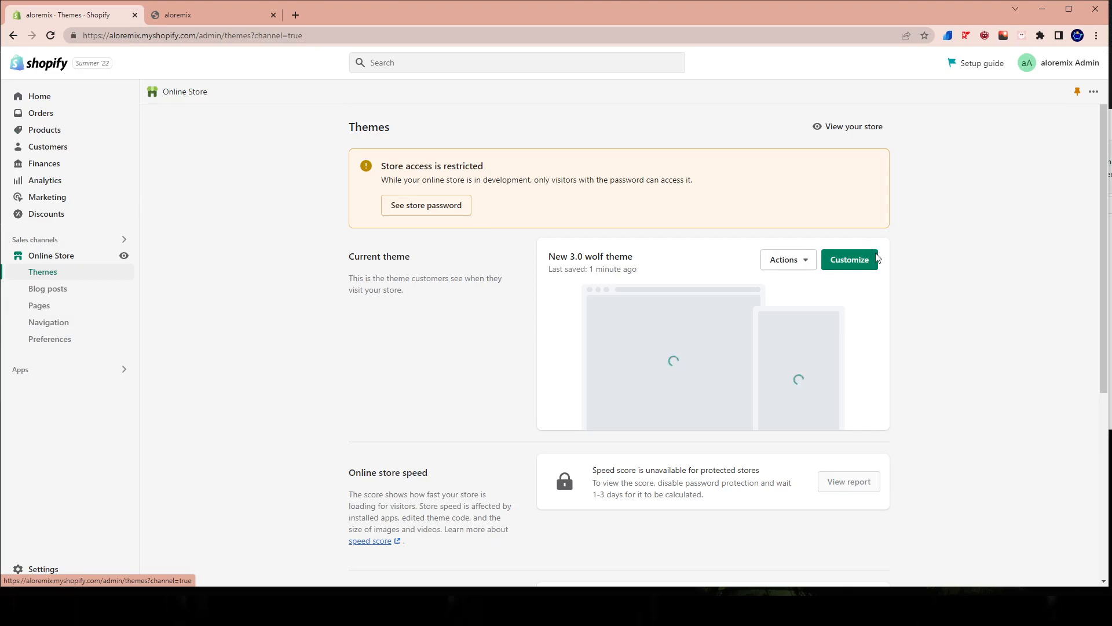
click(852, 260)
click(217, 12)
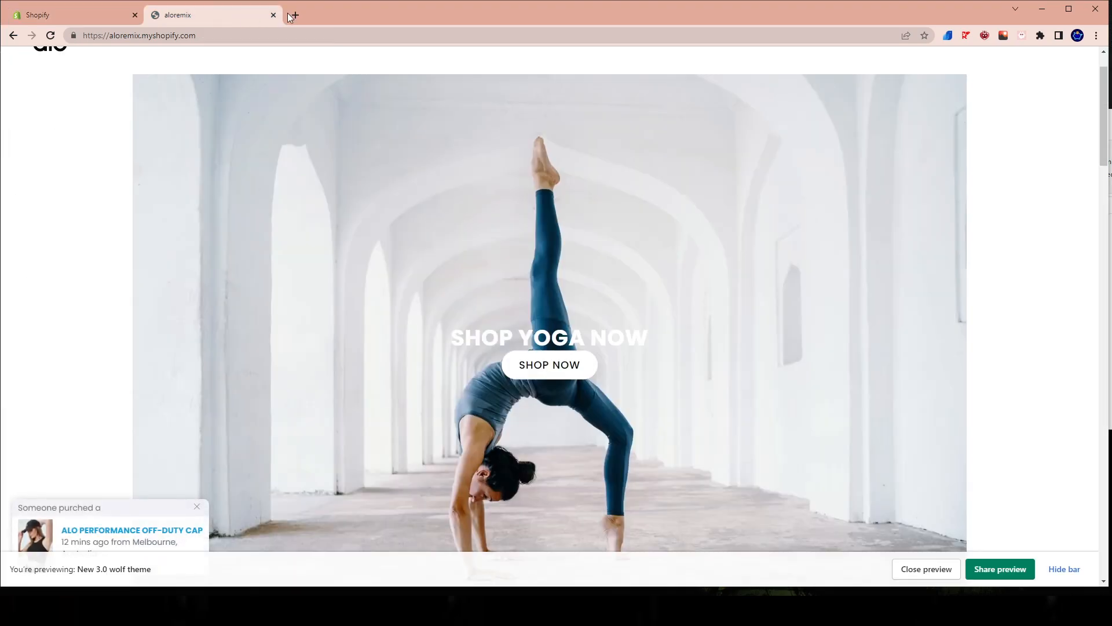
Switch the Collection Carousel's all-products block to the Home page collection and page through the products in the carousel.
click(273, 16)
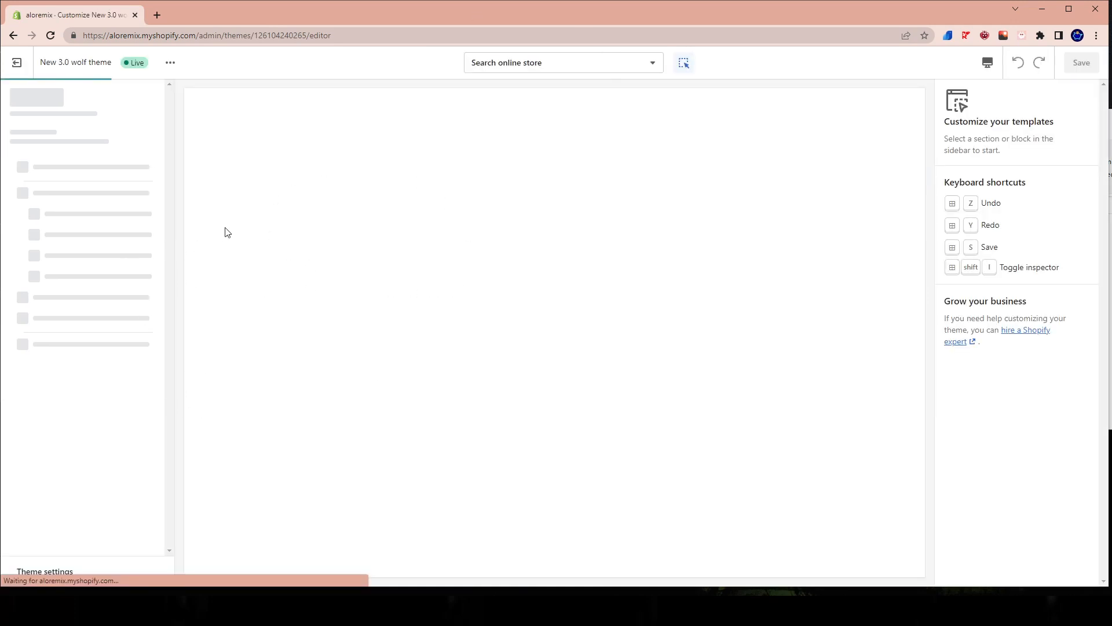
scroll(529, 298, down, 10)
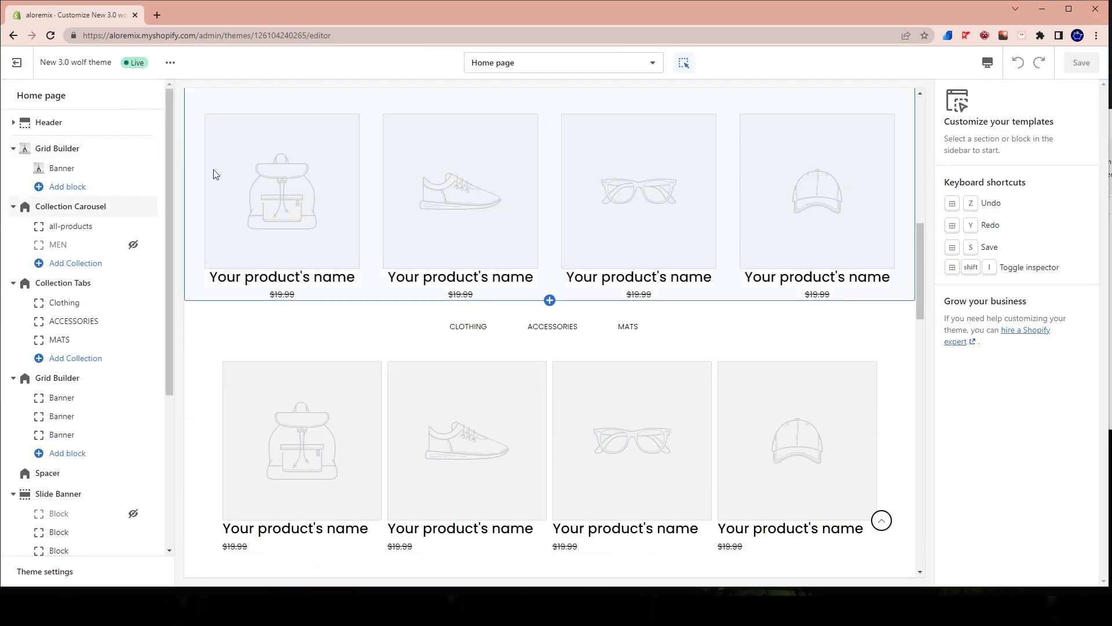
click(69, 214)
click(56, 226)
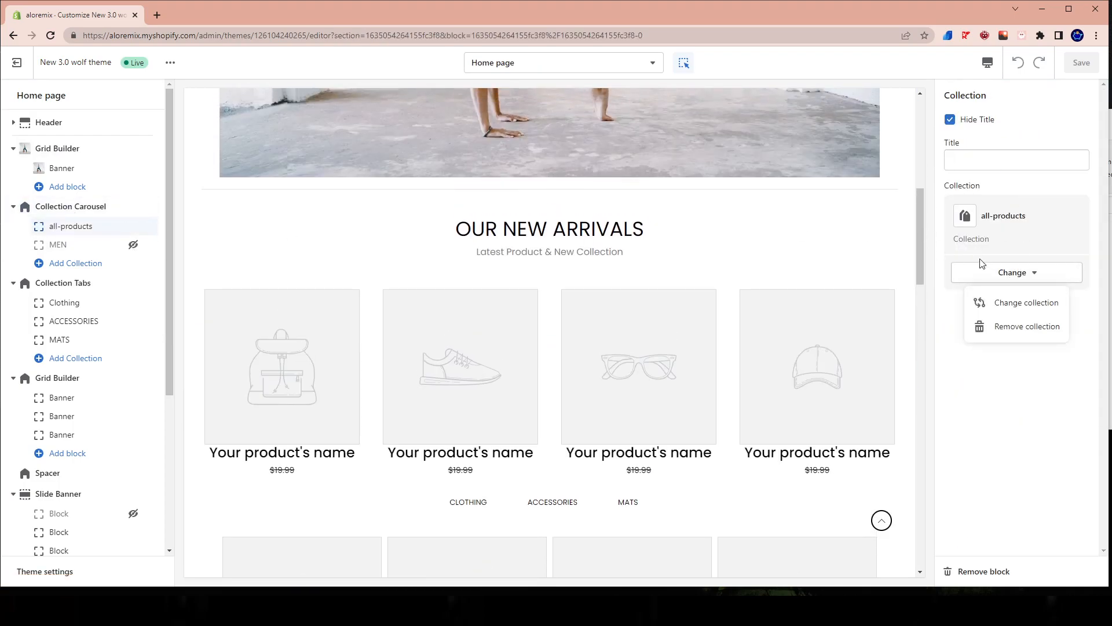
click(1014, 302)
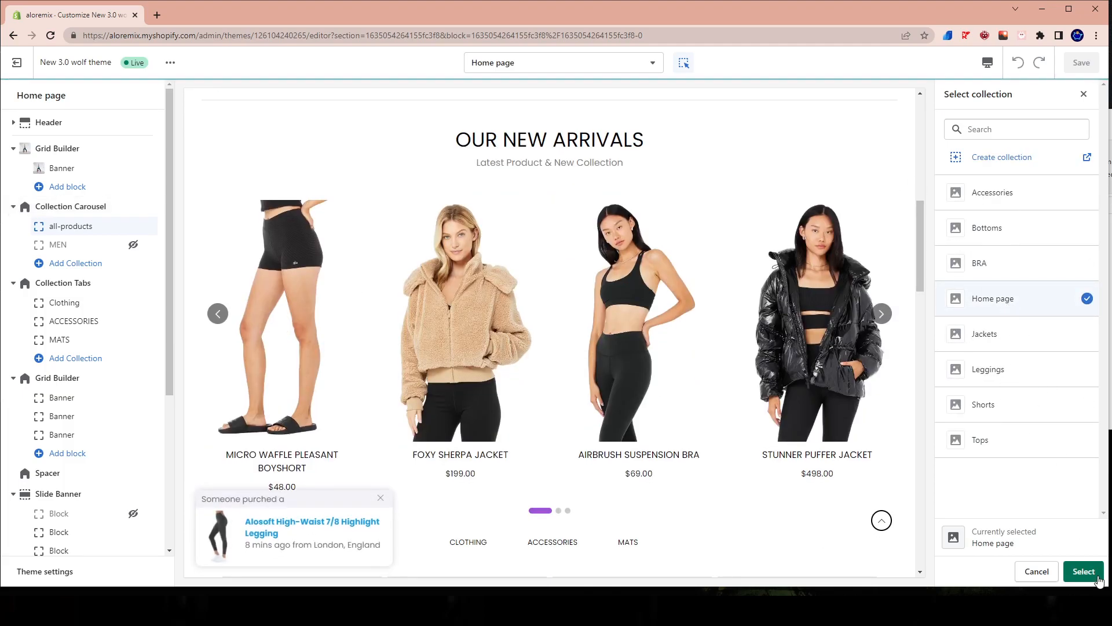
click(1088, 571)
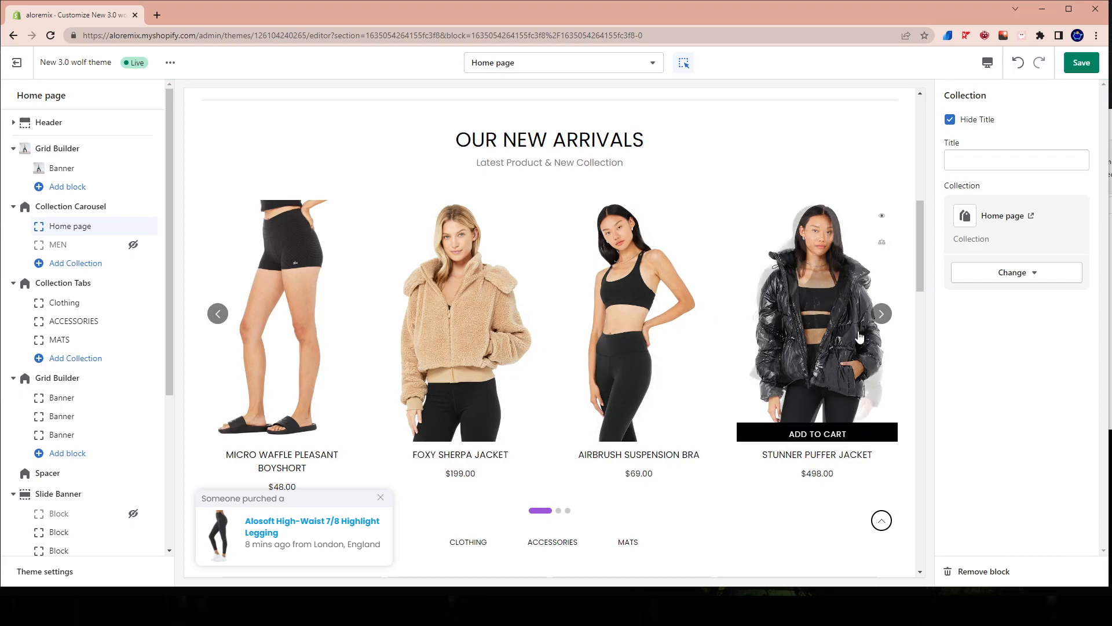
click(886, 321)
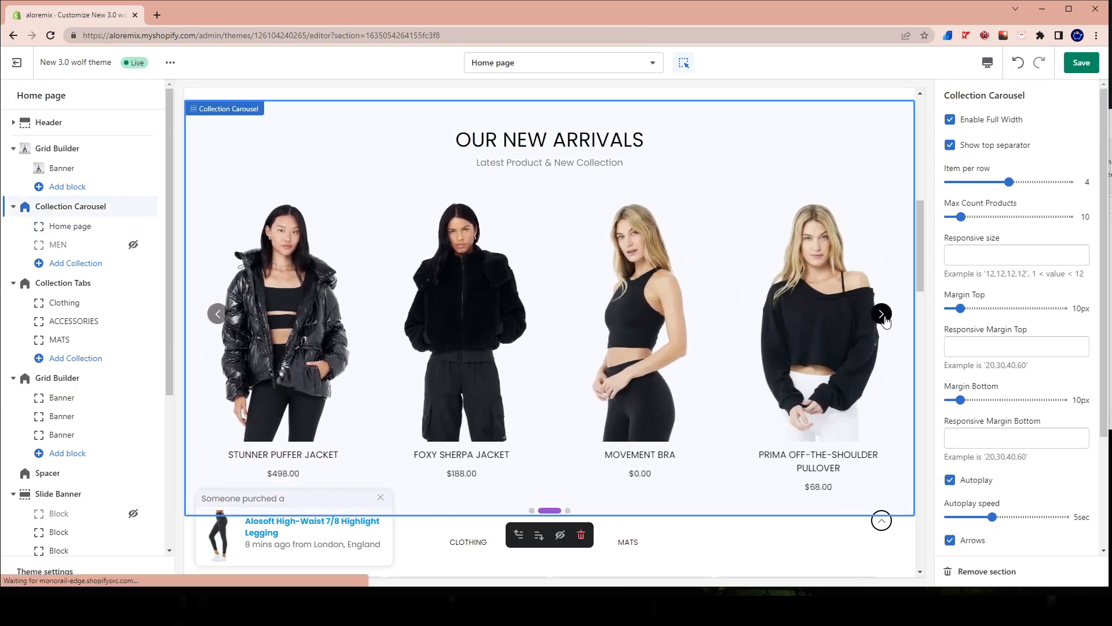
click(884, 322)
click(884, 323)
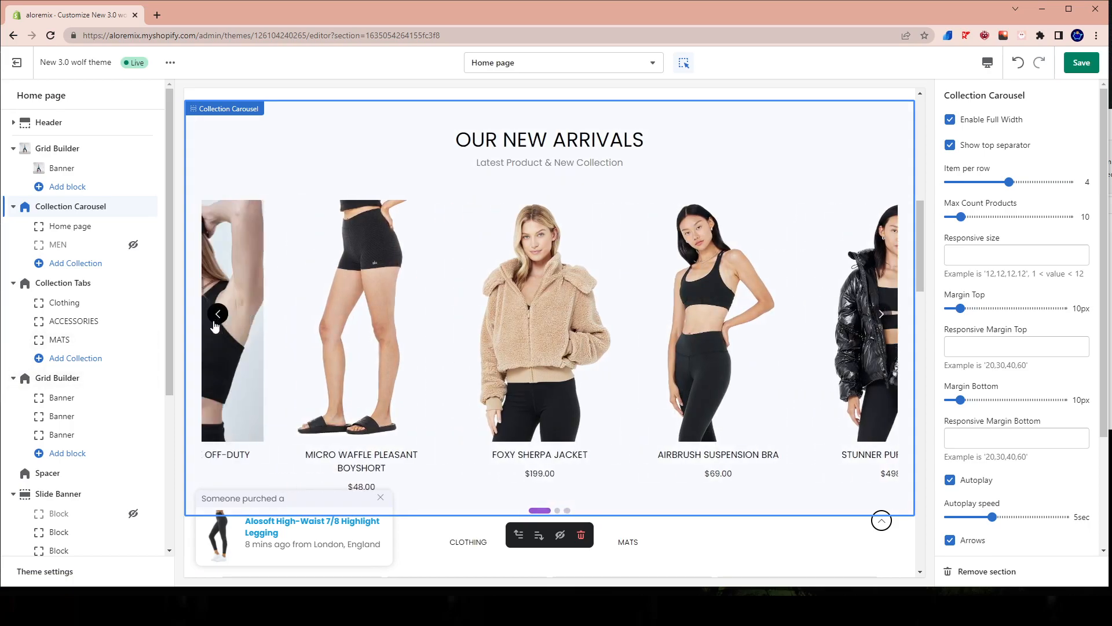
Hide the Grid Builder section containing the yoga banner above the Collection Carousel and save the theme changes.
scroll(508, 488, up, 5)
scroll(396, 258, up, 4)
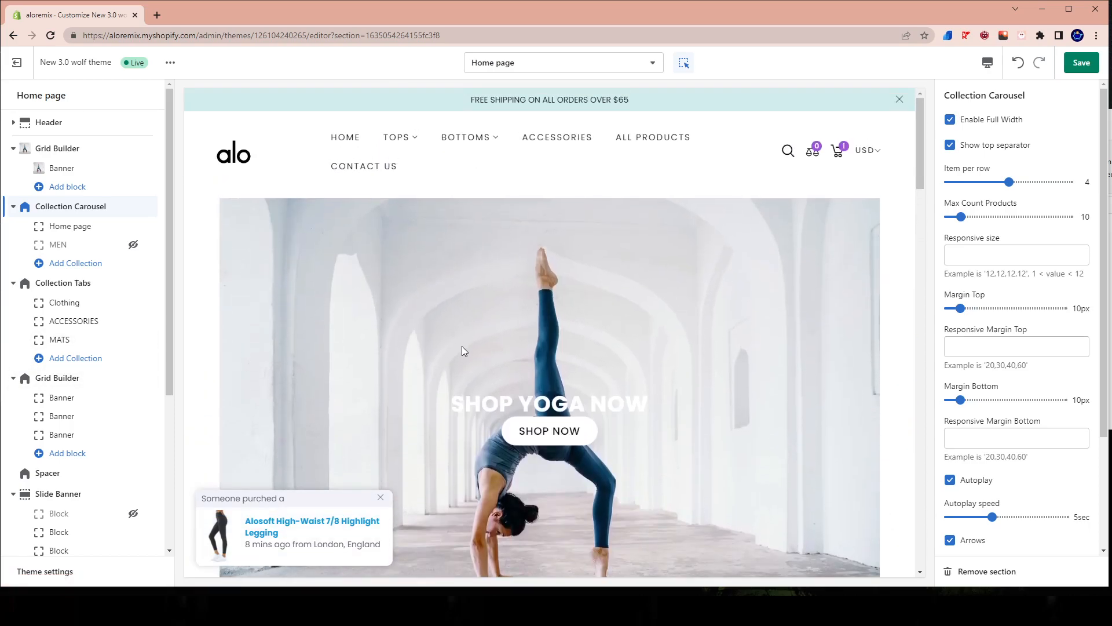
scroll(464, 342, down, 2)
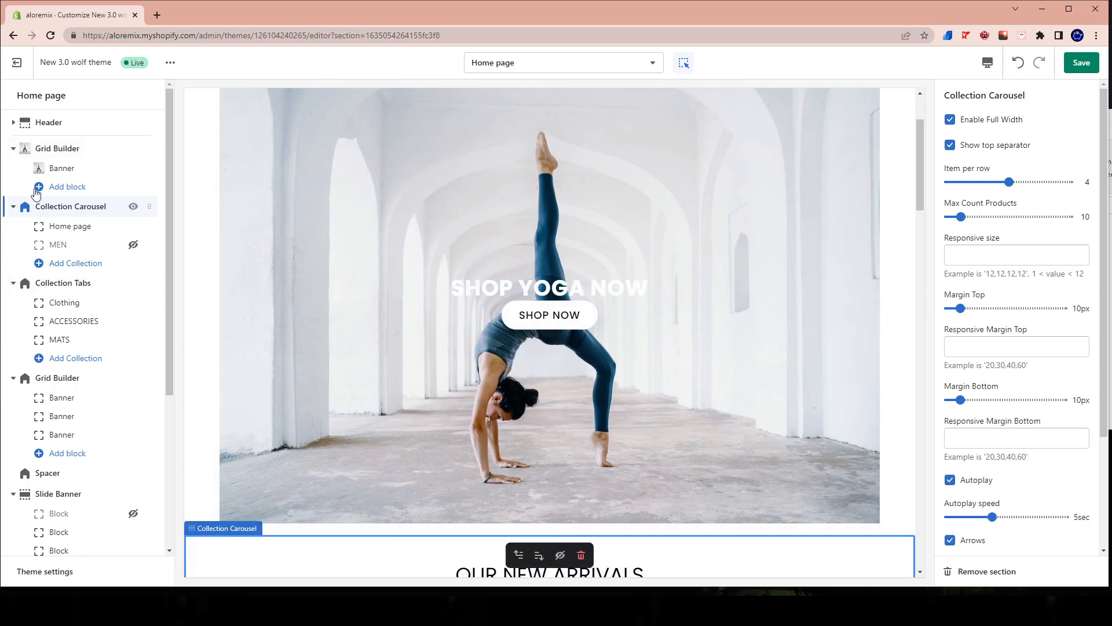
click(132, 148)
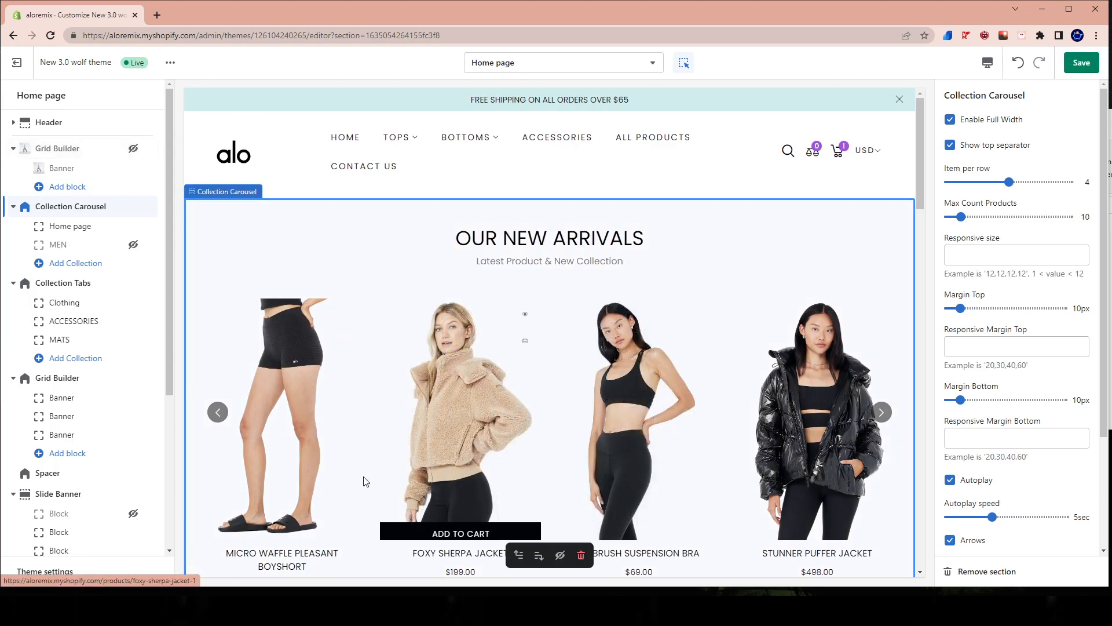
mouse_move(24, 292)
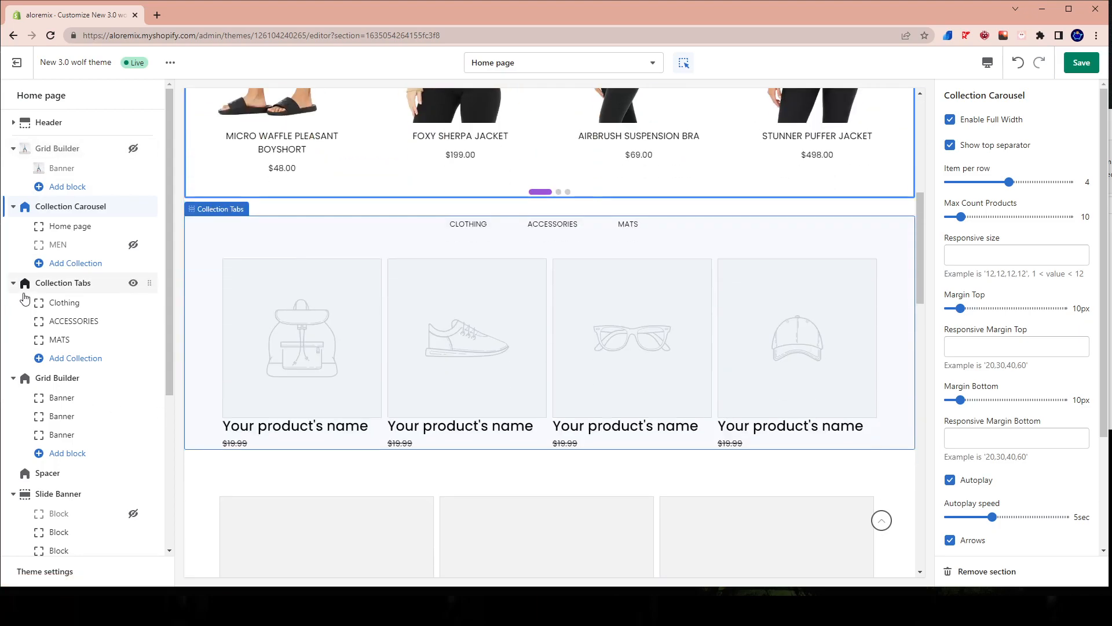
scroll(799, 363, up, 5)
scroll(615, 373, up, 3)
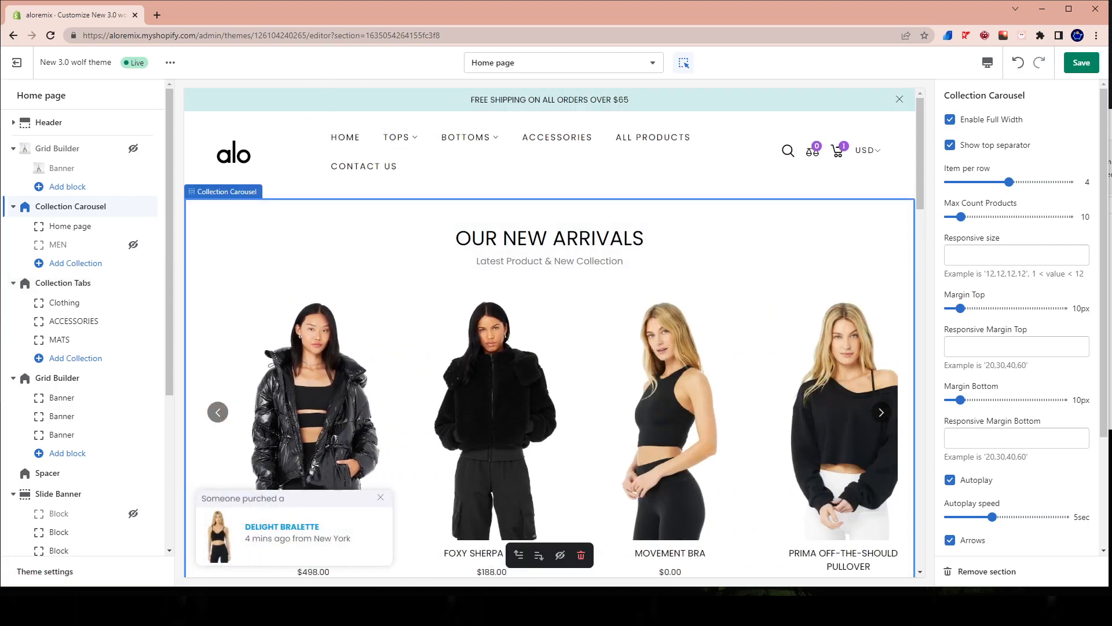
click(1082, 65)
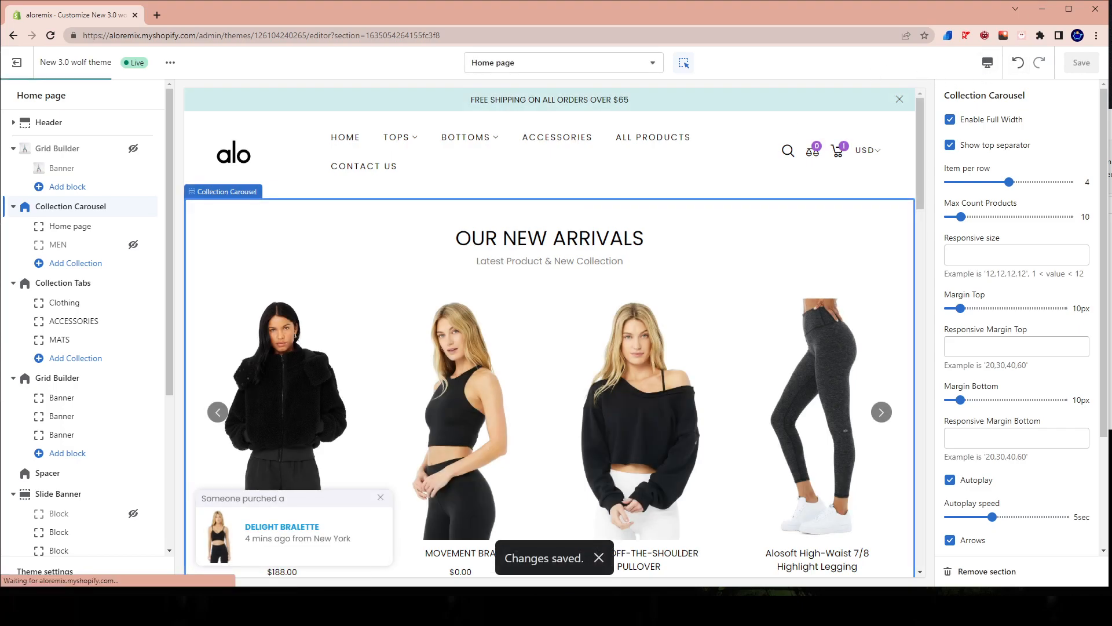
key(alt+Tab)
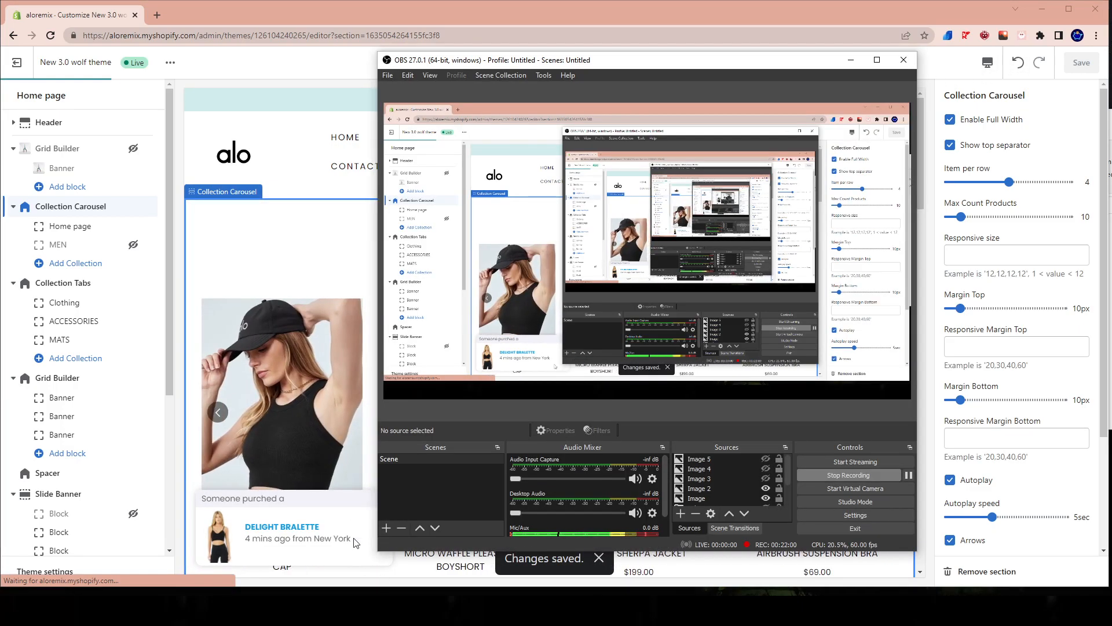
click(318, 279)
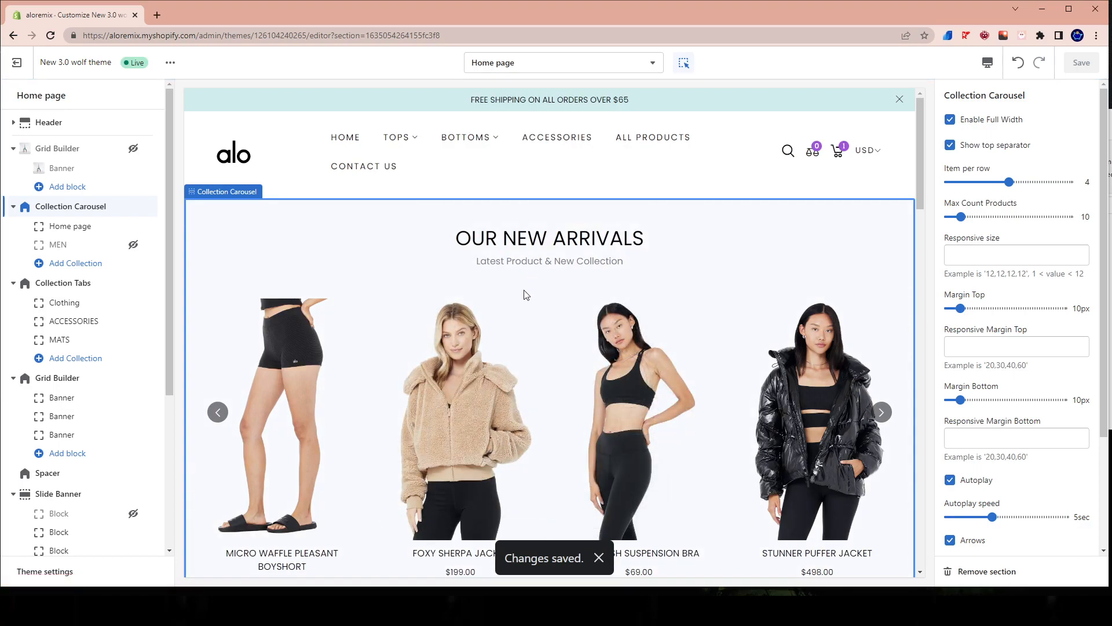
Look over the home page preview from the header down to the Slide Banner for sections still showing placeholders.
scroll(489, 329, down, 1)
scroll(489, 329, up, 1)
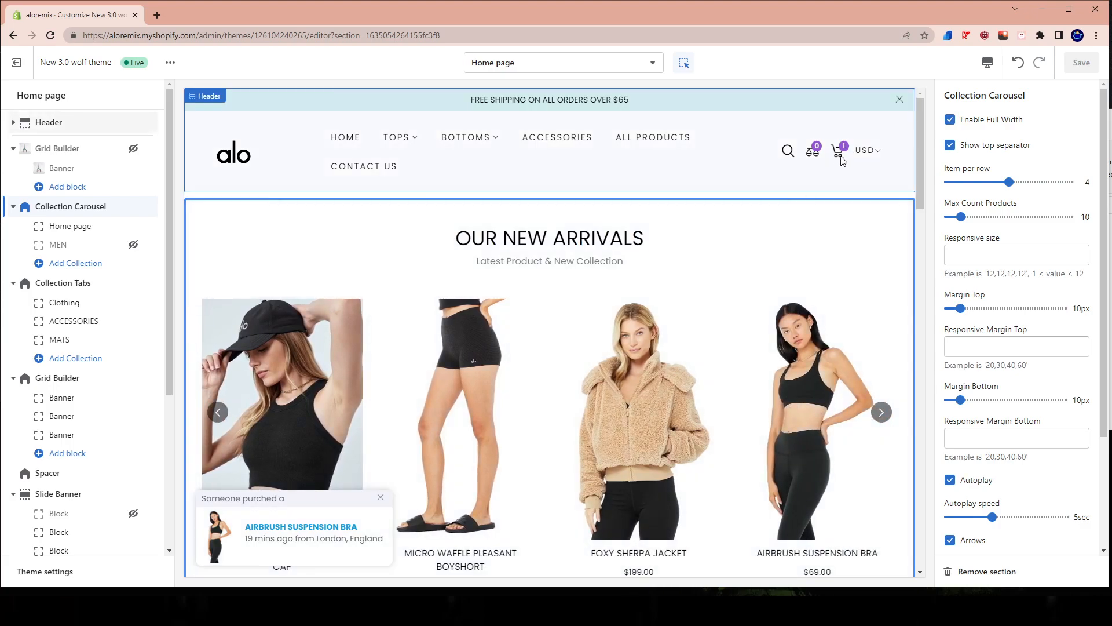
scroll(456, 471, down, 15)
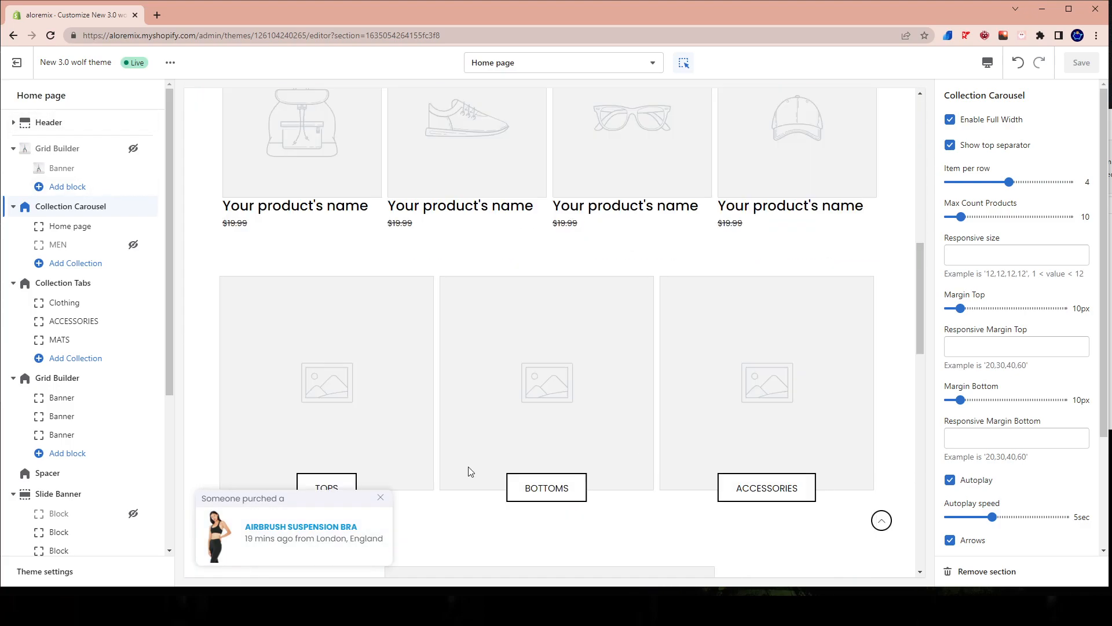
scroll(455, 470, up, 10)
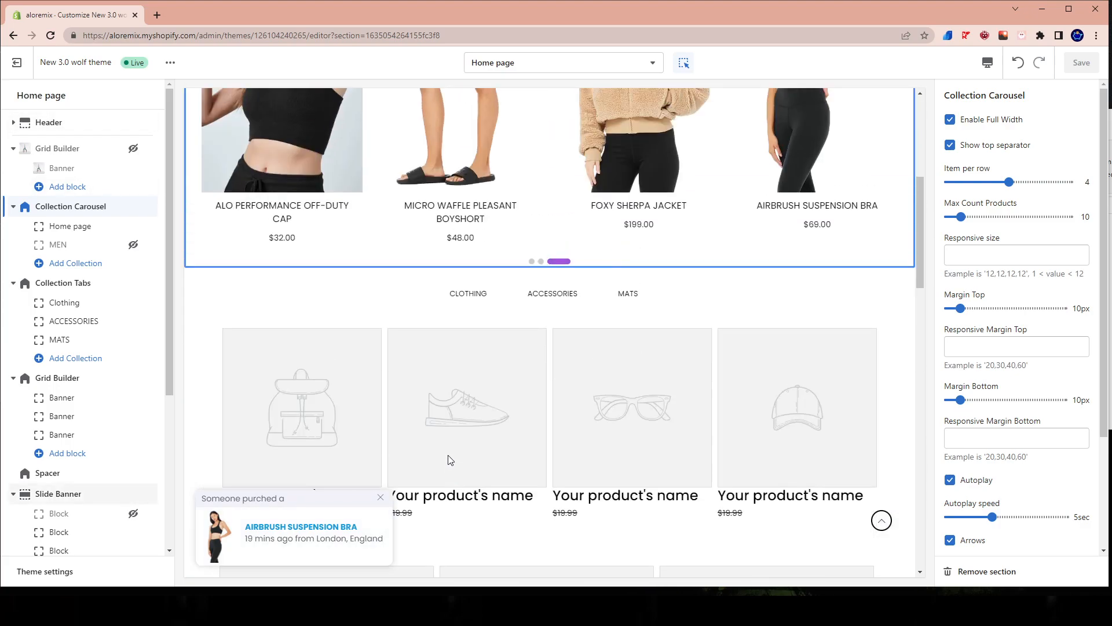
scroll(449, 459, down, 8)
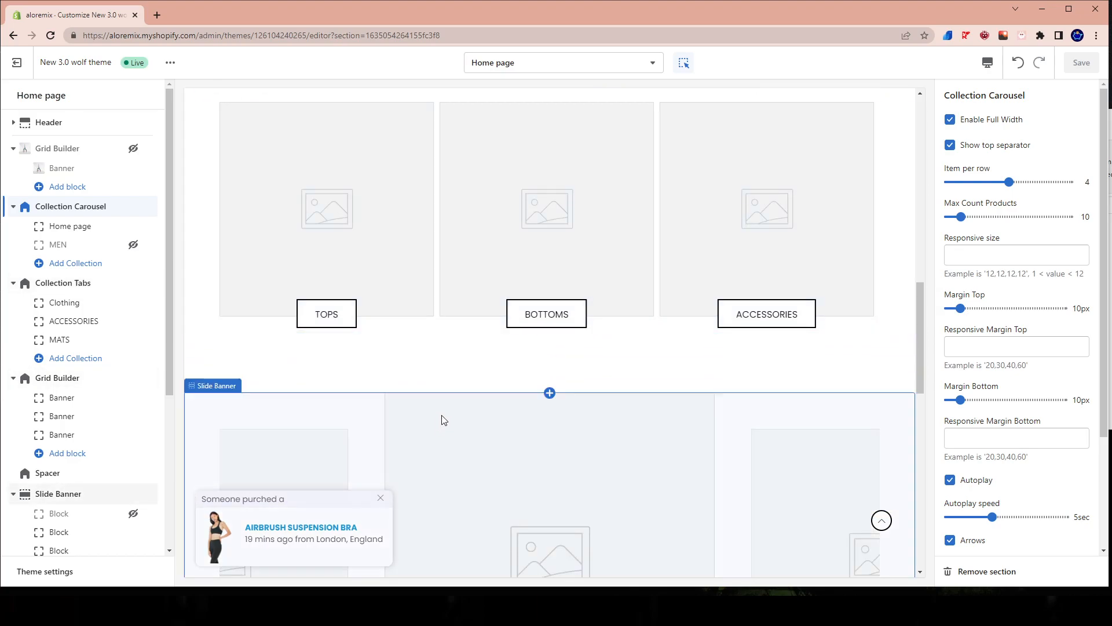
scroll(446, 424, up, 8)
scroll(440, 330, down, 7)
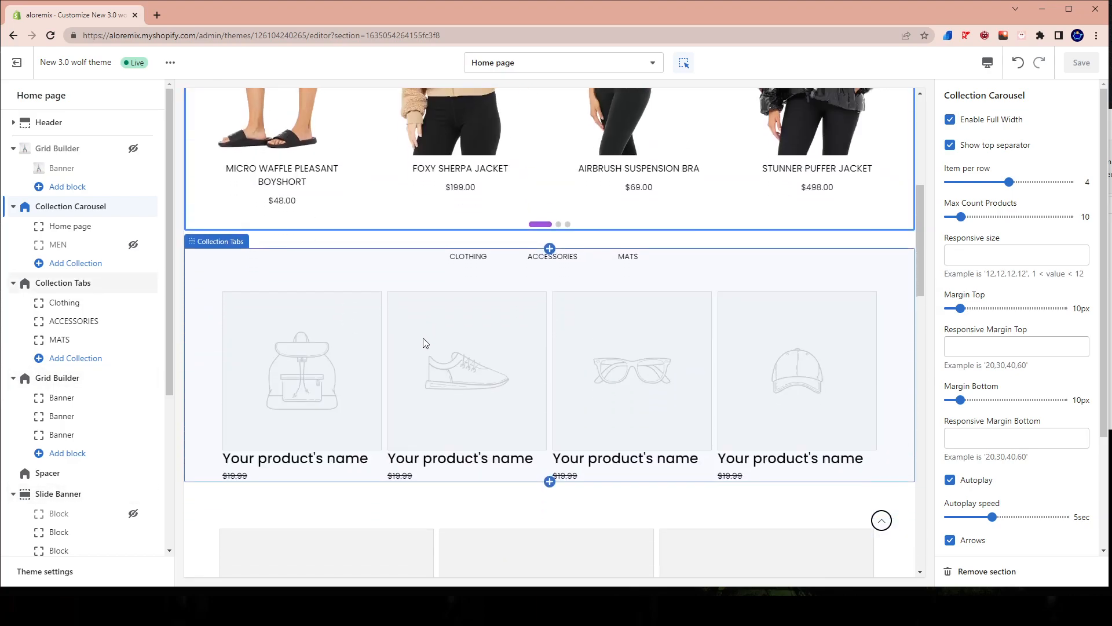
Try the yoga pose and tan sherpa jacket library images on the TOPS banner of the second Grid Builder.
click(265, 216)
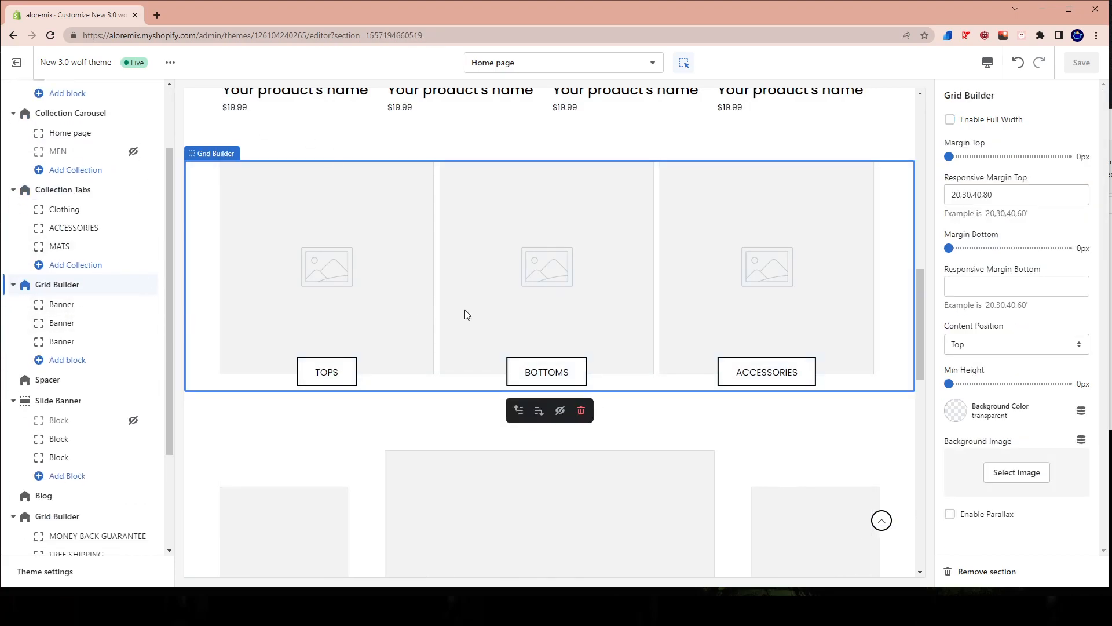
click(62, 312)
scroll(1038, 390, down, 5)
scroll(1034, 280, up, 2)
click(1012, 328)
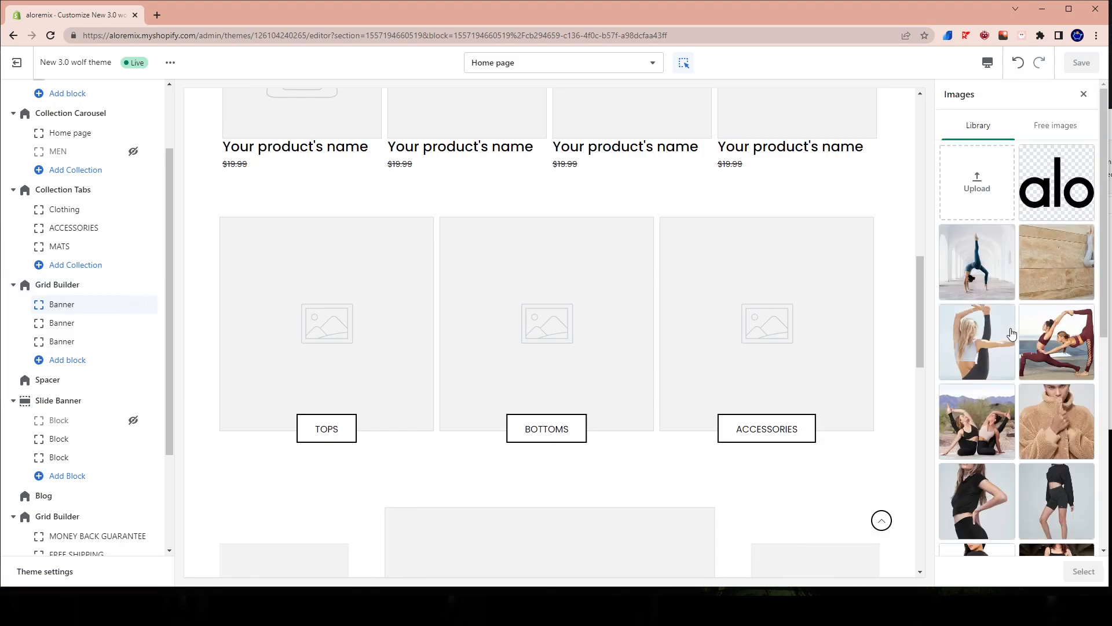
click(981, 364)
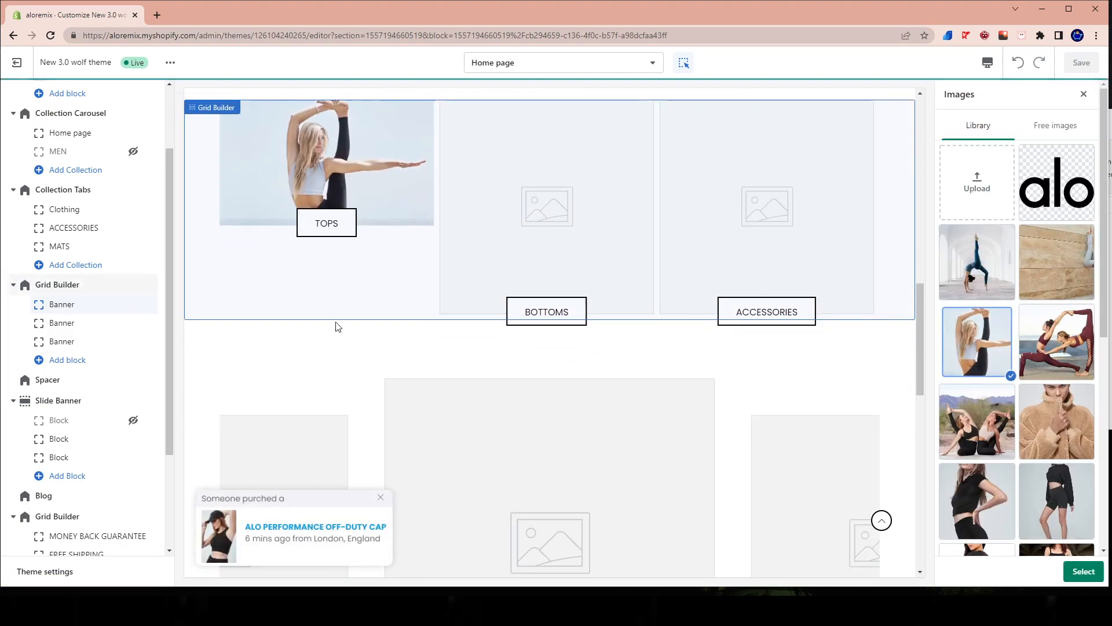
click(1056, 343)
click(1056, 423)
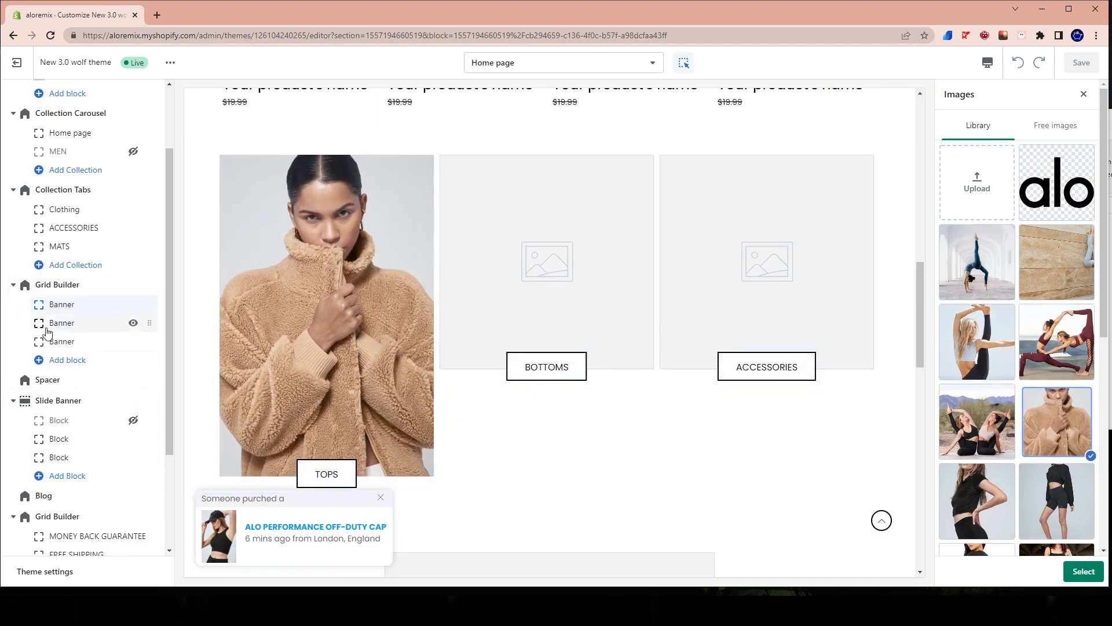
click(48, 330)
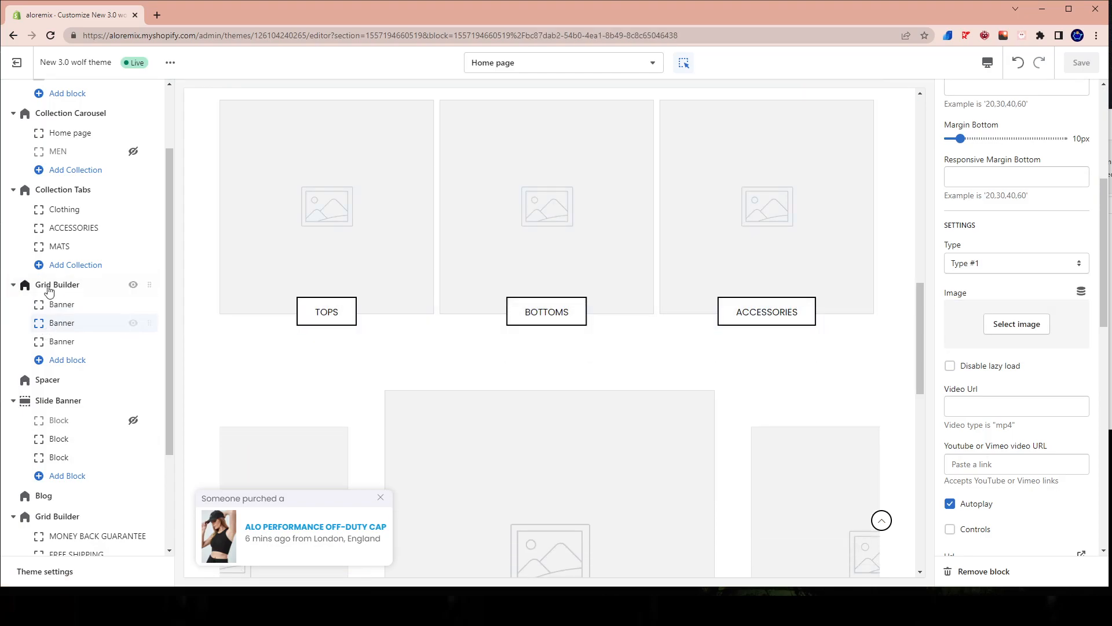
Set the TOPS banner's image to the library photo of the model in a black short-sleeve crop top on grey.
click(61, 307)
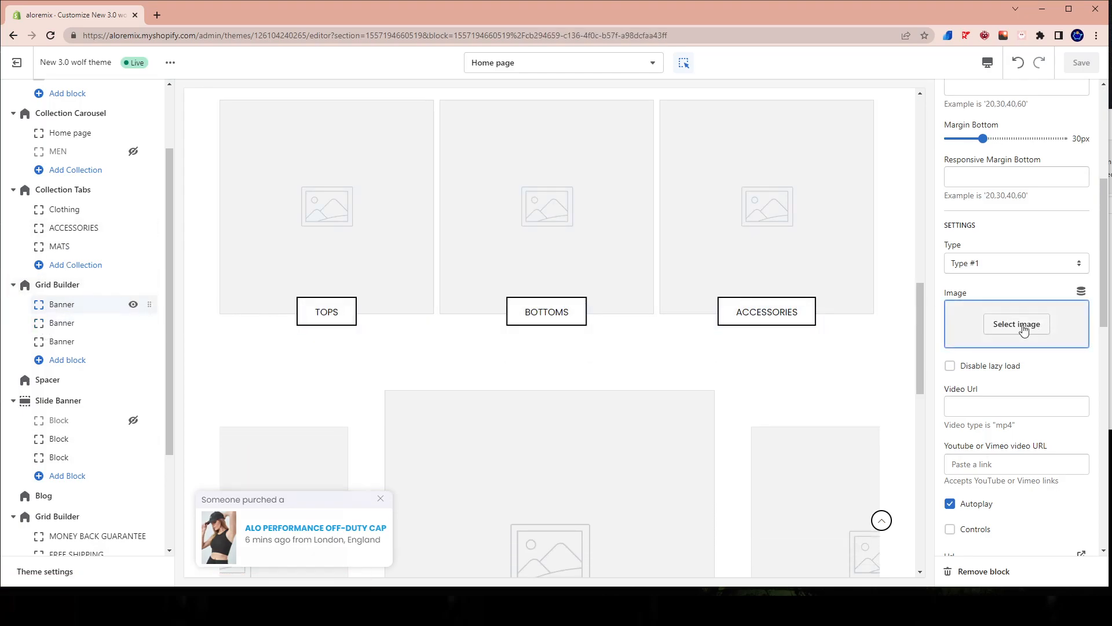
click(1009, 325)
scroll(1022, 336, down, 3)
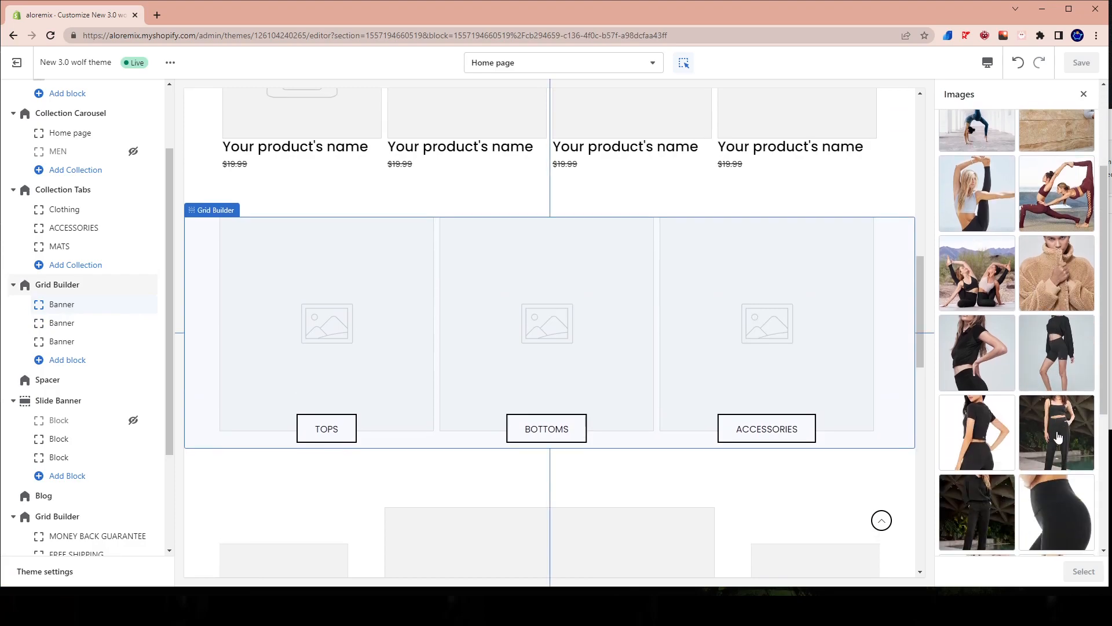
click(978, 327)
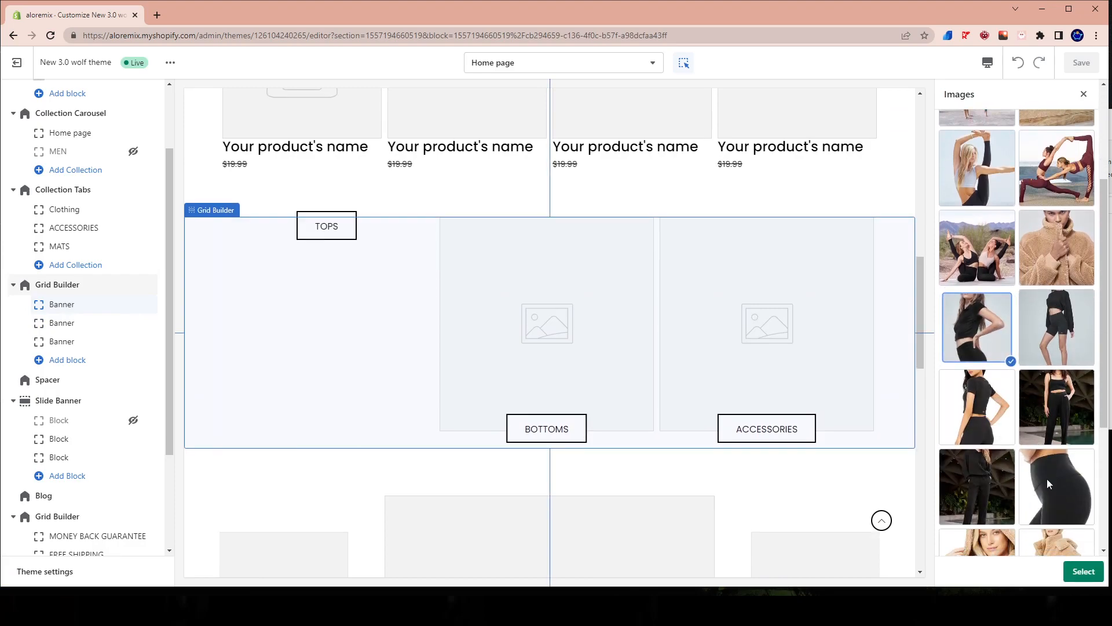
click(1083, 571)
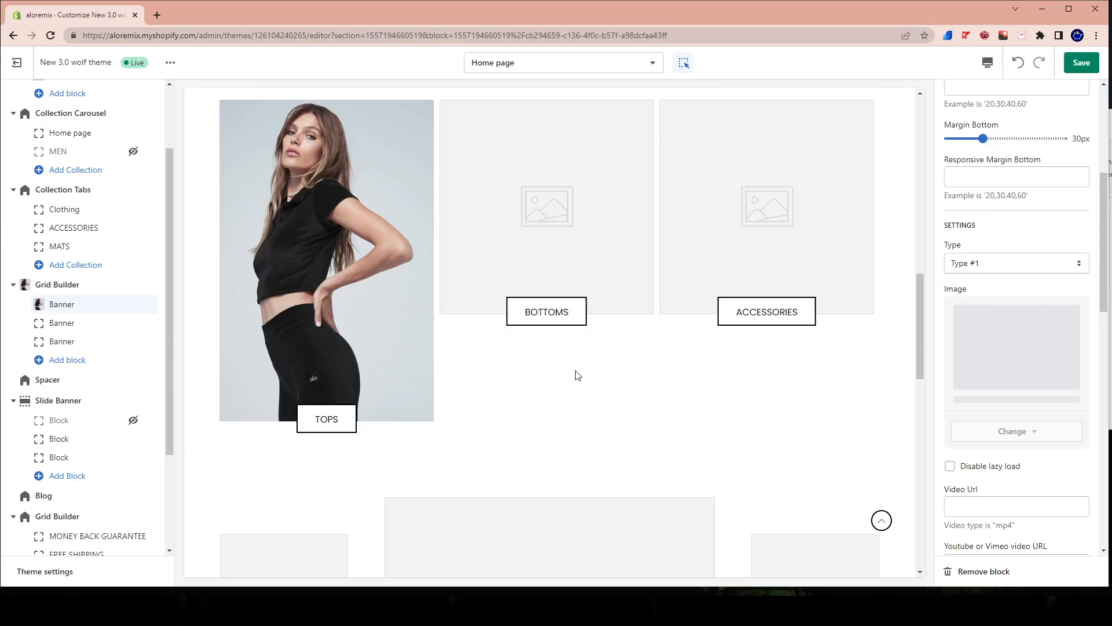
Set the BOTTOMS banner's image to the library photo of the model in a black cropped sweatshirt and shorts.
click(62, 323)
click(1014, 324)
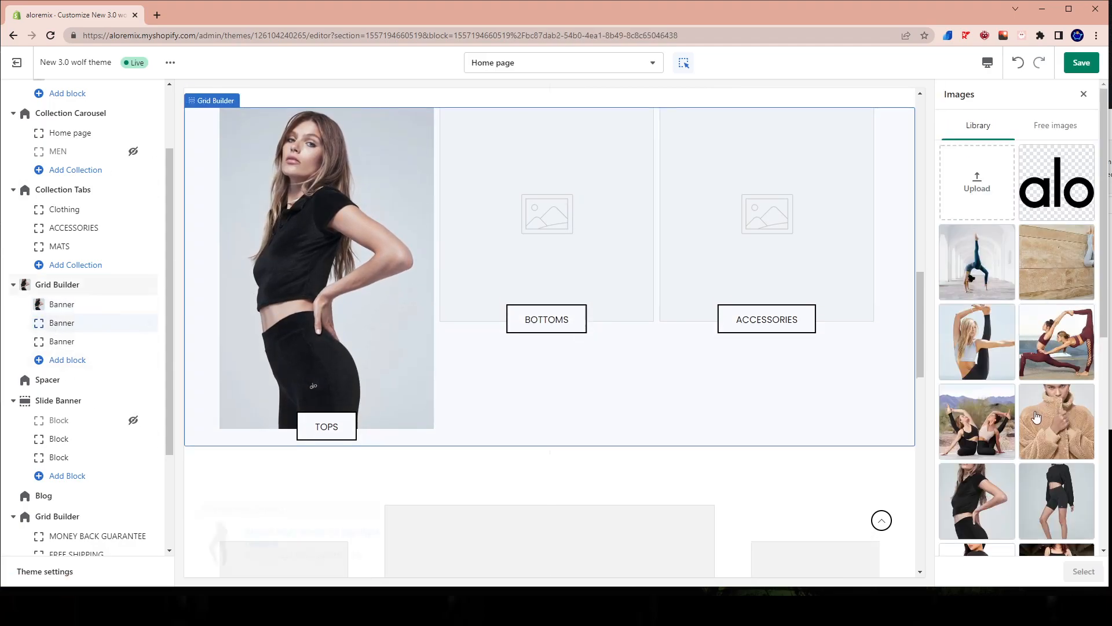
scroll(1053, 261, down, 5)
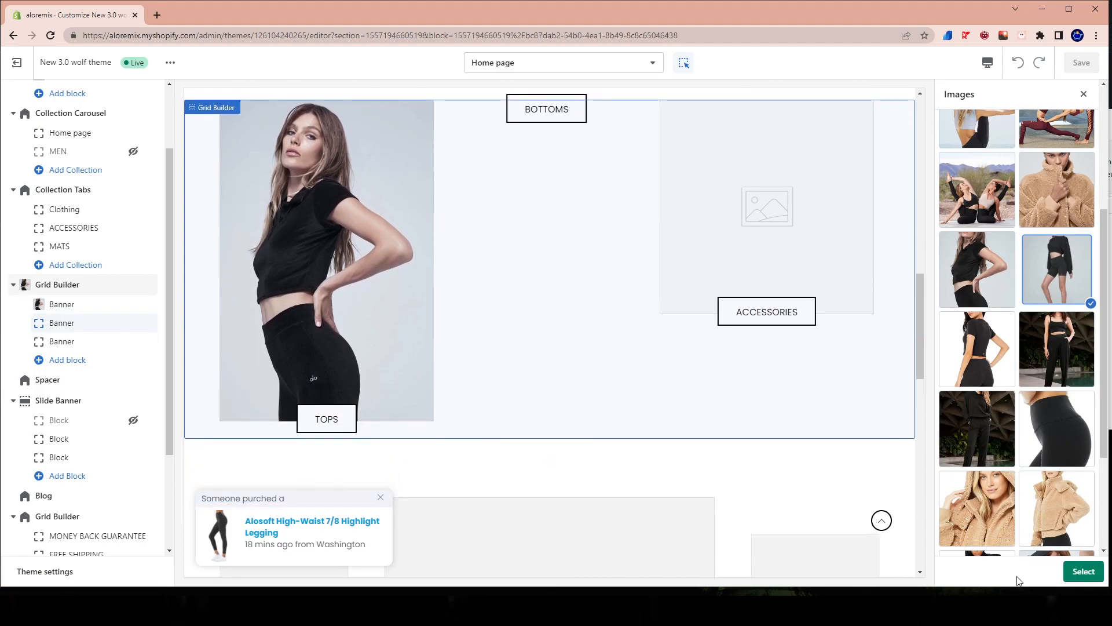
click(1081, 574)
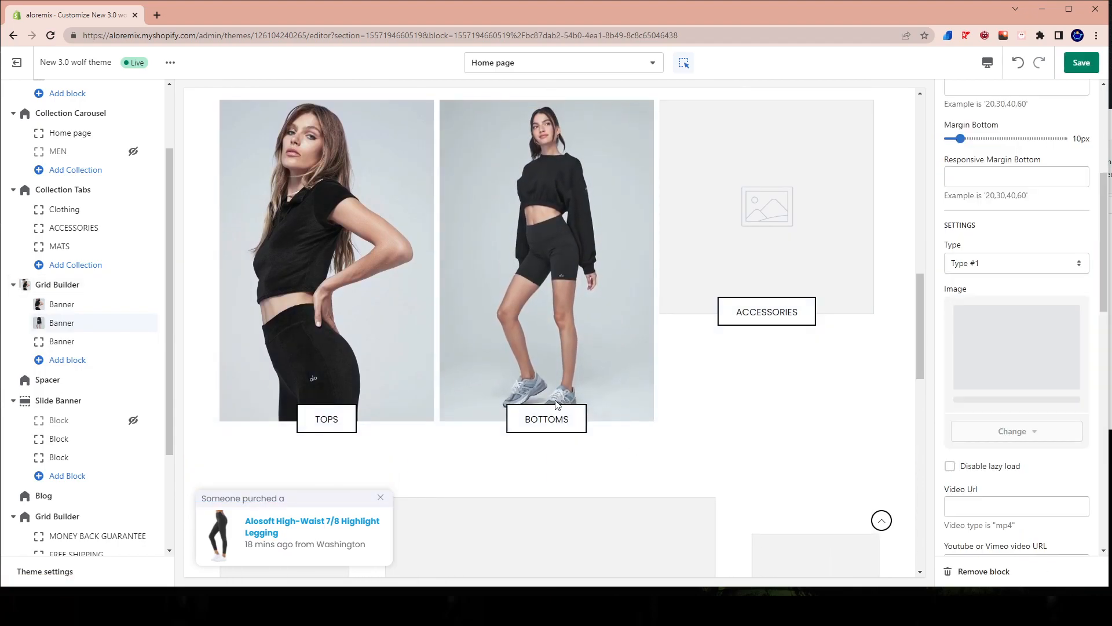
Set the ACCESSORIES banner's image to the library photo of the tan sherpa jacket and save the theme.
click(49, 342)
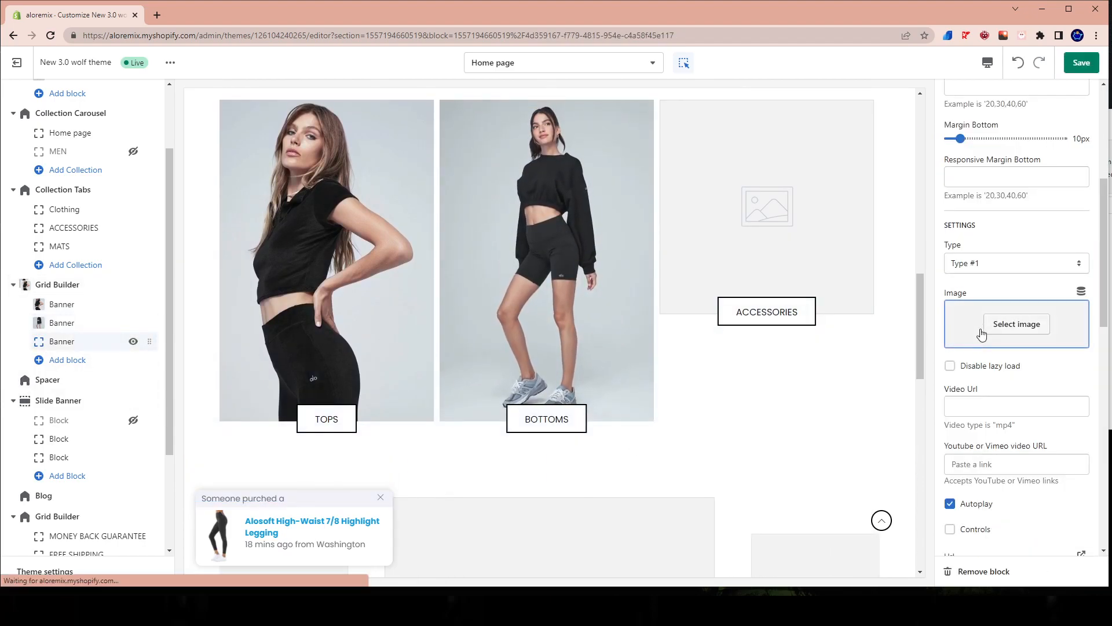
click(1013, 323)
click(1064, 438)
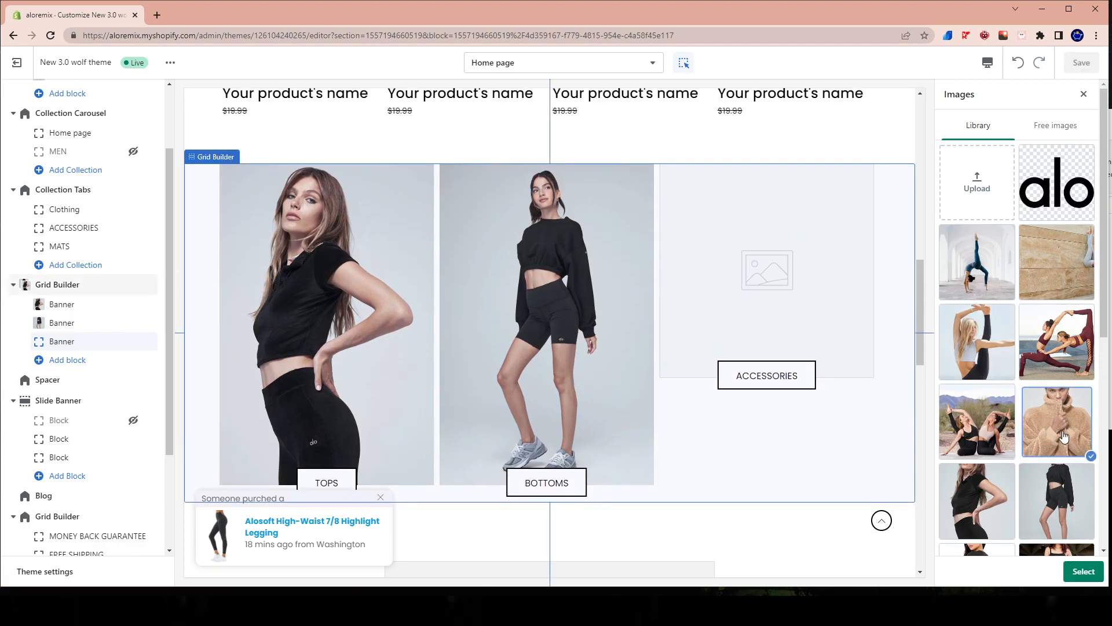
scroll(1008, 509, down, 2)
click(1004, 475)
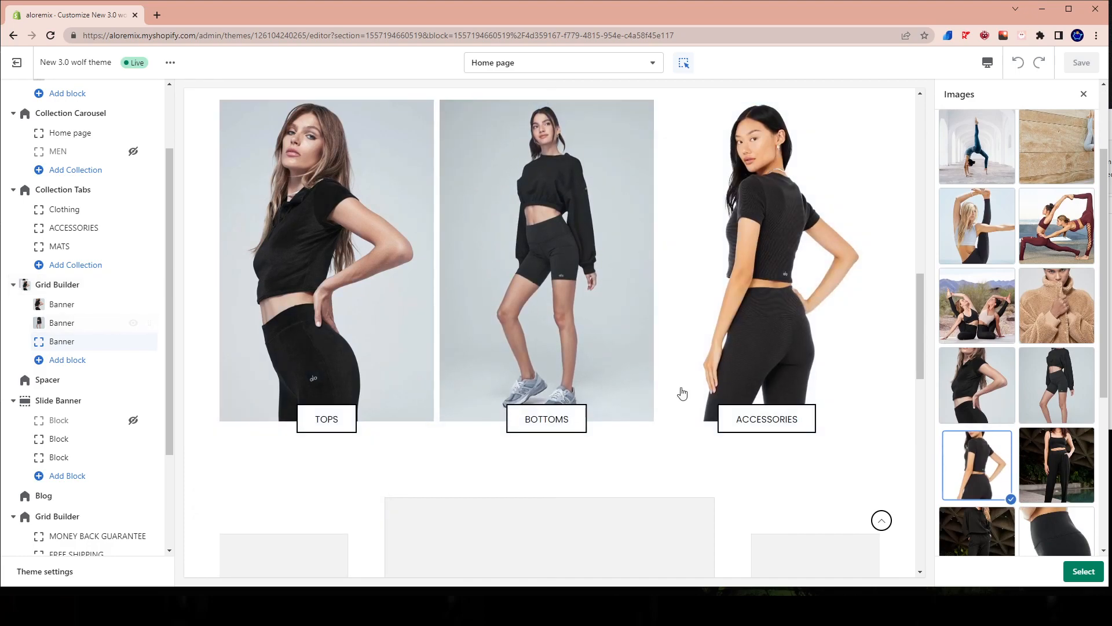
click(1056, 300)
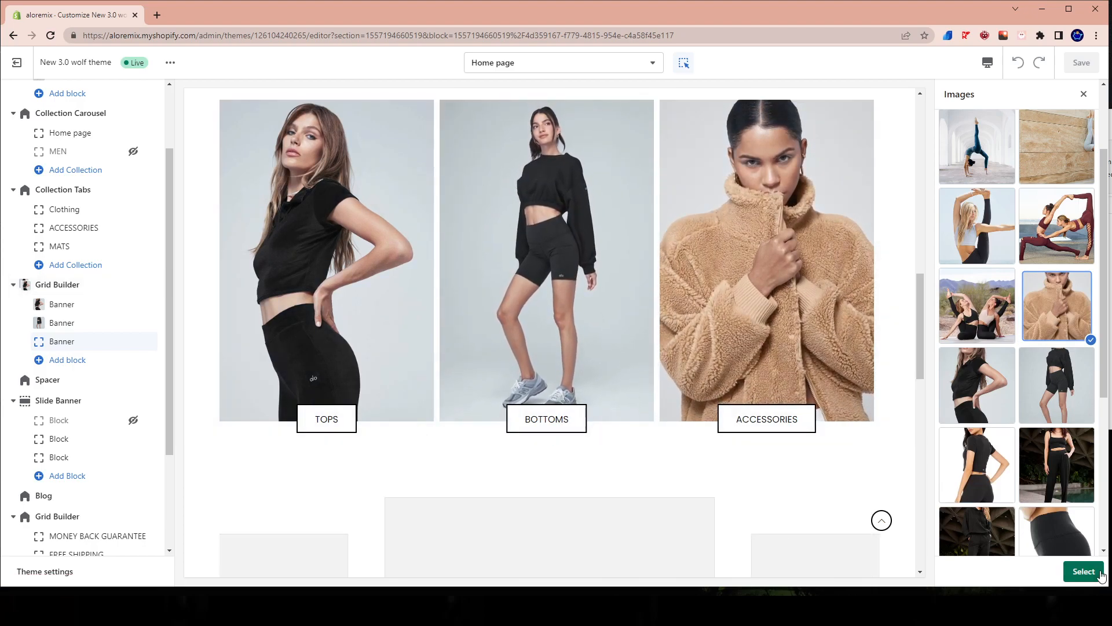
click(1084, 571)
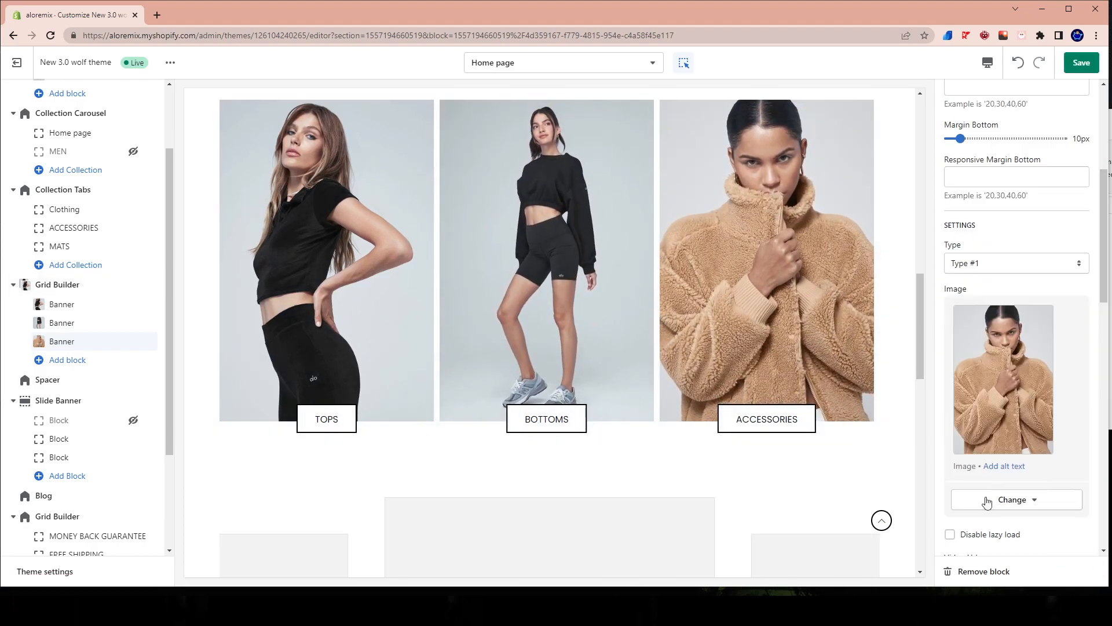
click(1074, 68)
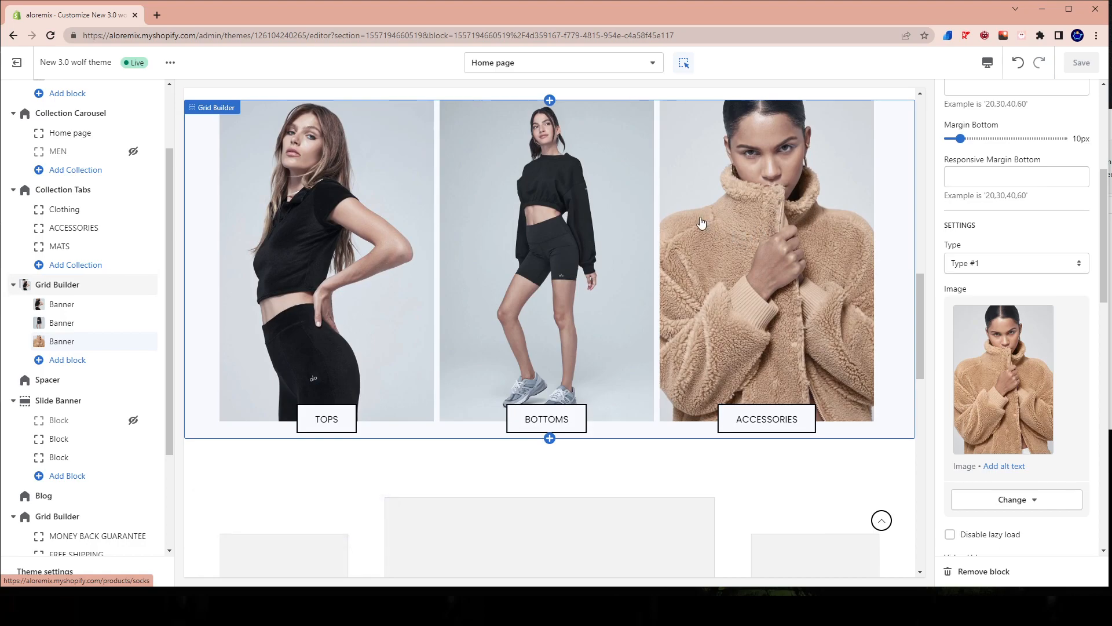
Reorder the Grid Builder so the ACCESSORIES banner sits between TOPS and BOTTOMS, and save the theme.
click(71, 343)
drag(147, 342, 133, 324)
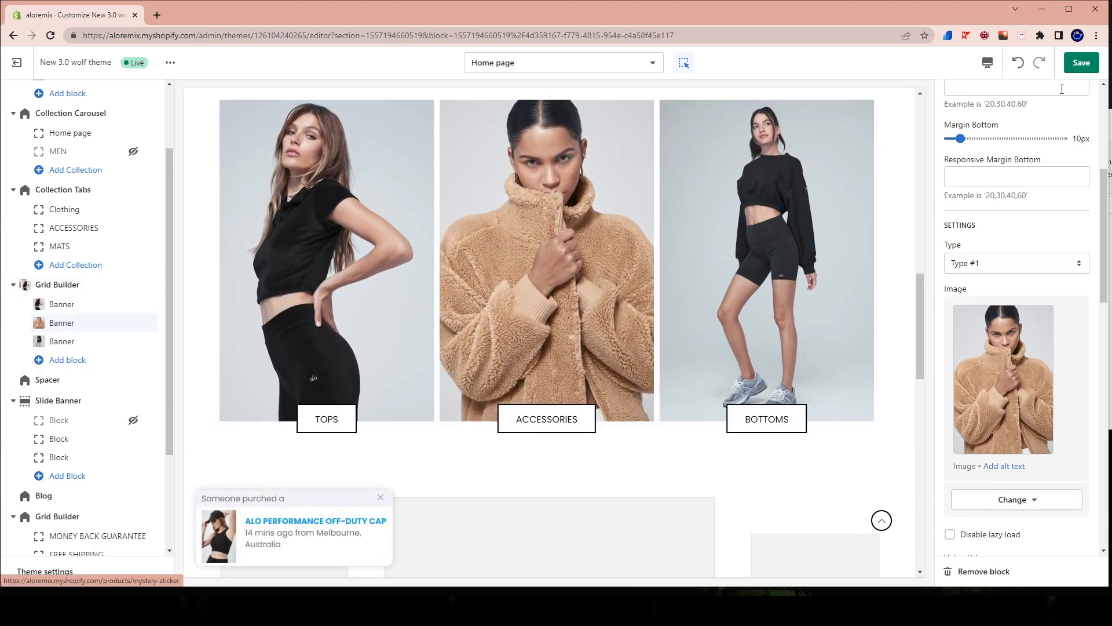
click(1081, 63)
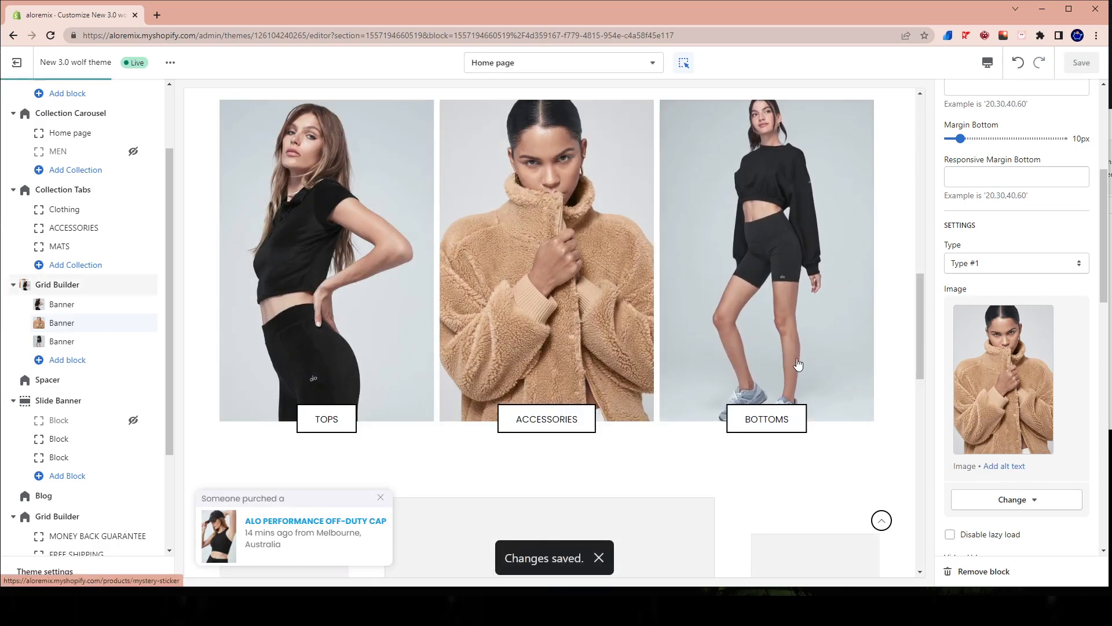
Review the home page preview between the header, the OUR NEW ARRIVALS carousel, the collection tabs and the three-banner grid.
scroll(858, 354, up, 2)
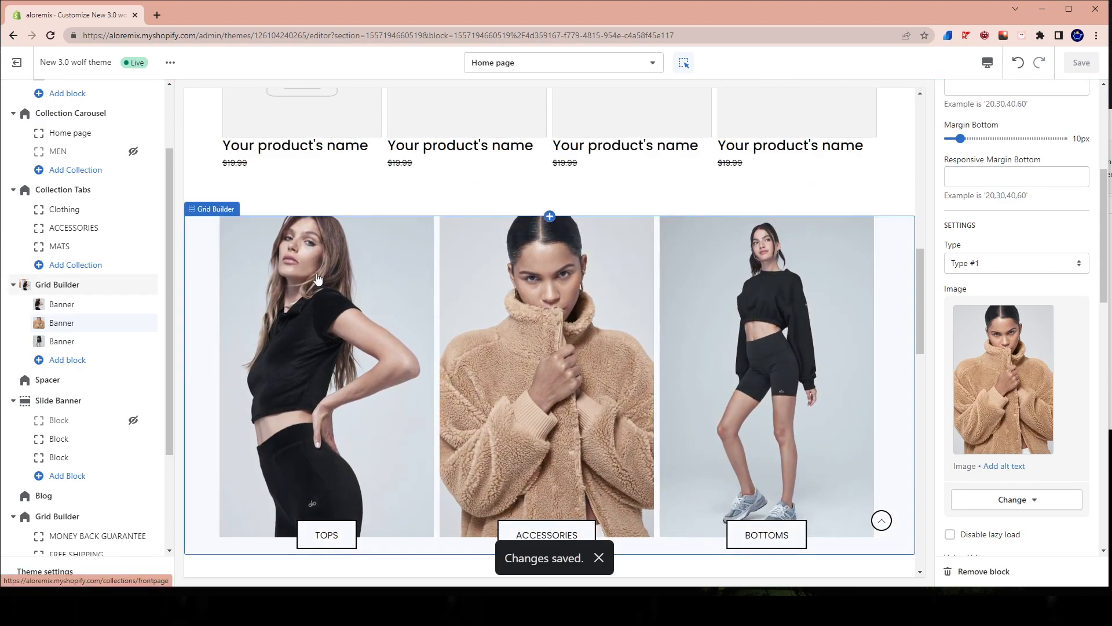
scroll(434, 279, up, 10)
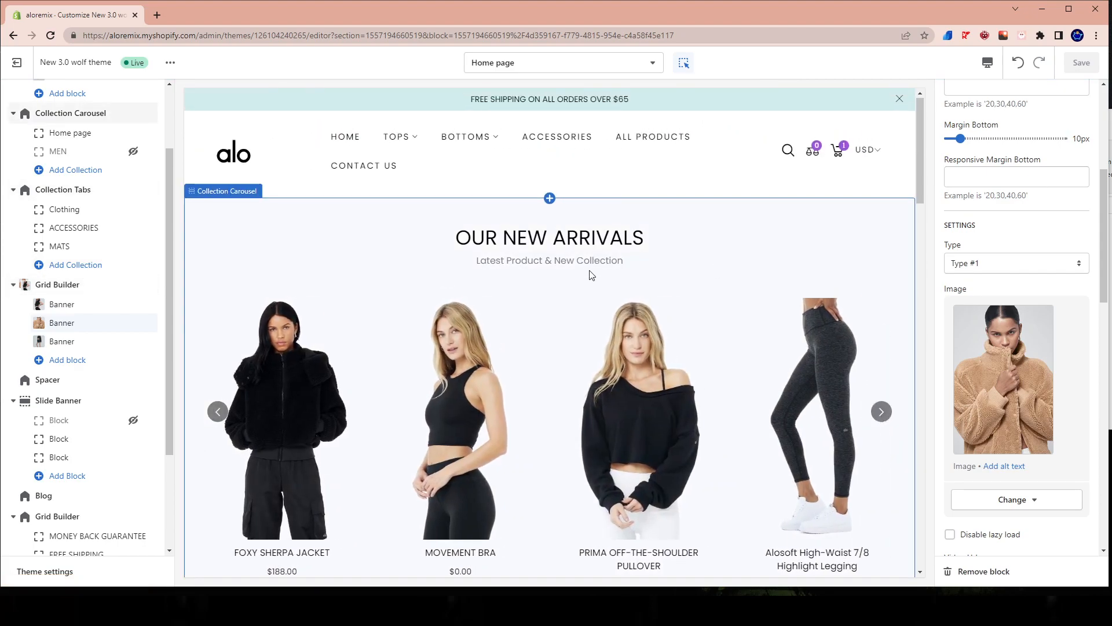
scroll(516, 348, down, 10)
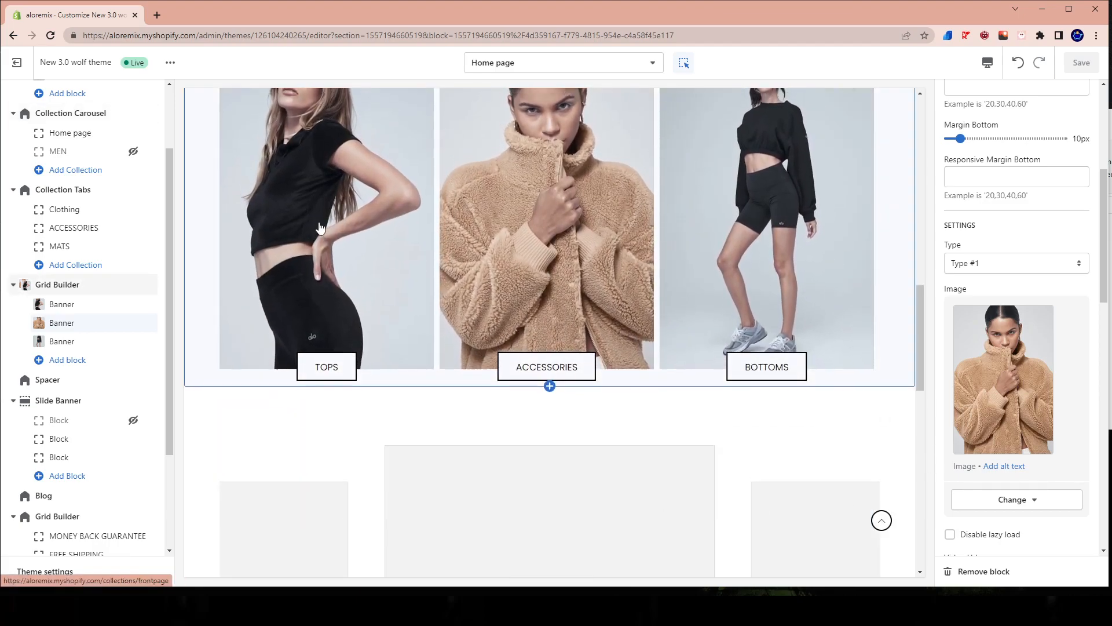
scroll(365, 266, up, 10)
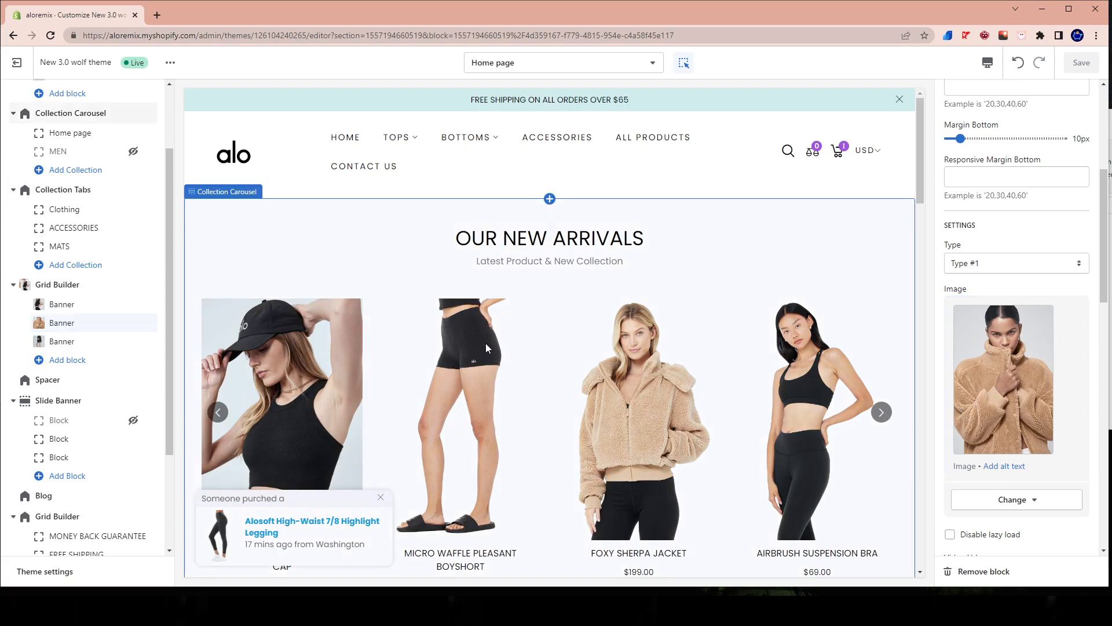
scroll(576, 317, down, 10)
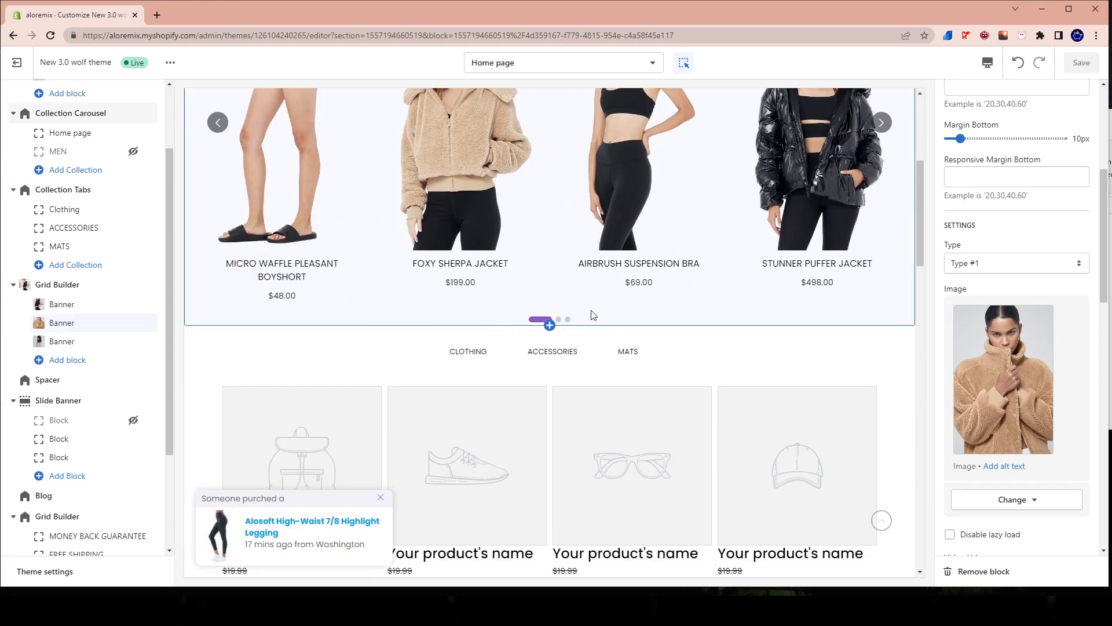
scroll(632, 332, up, 10)
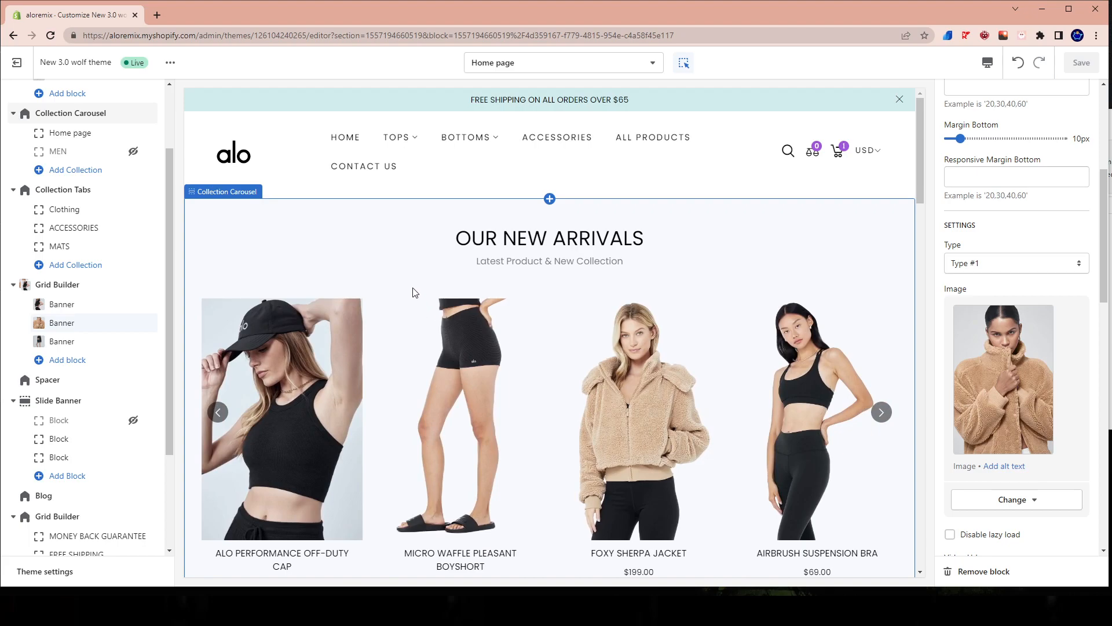
scroll(406, 261, down, 20)
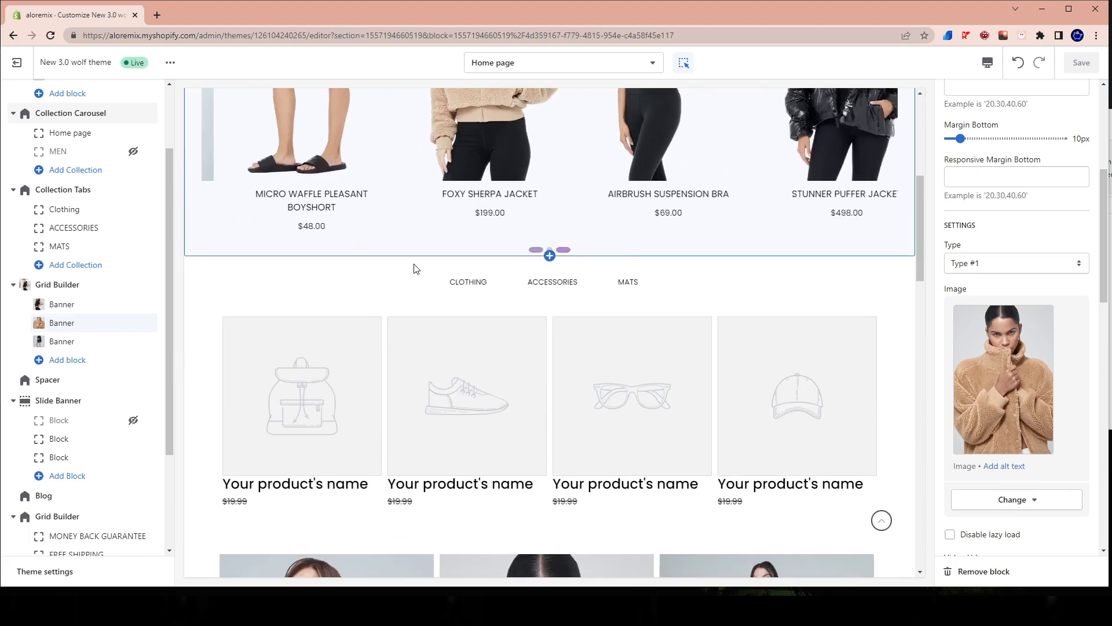
scroll(392, 251, up, 6)
scroll(394, 251, up, 14)
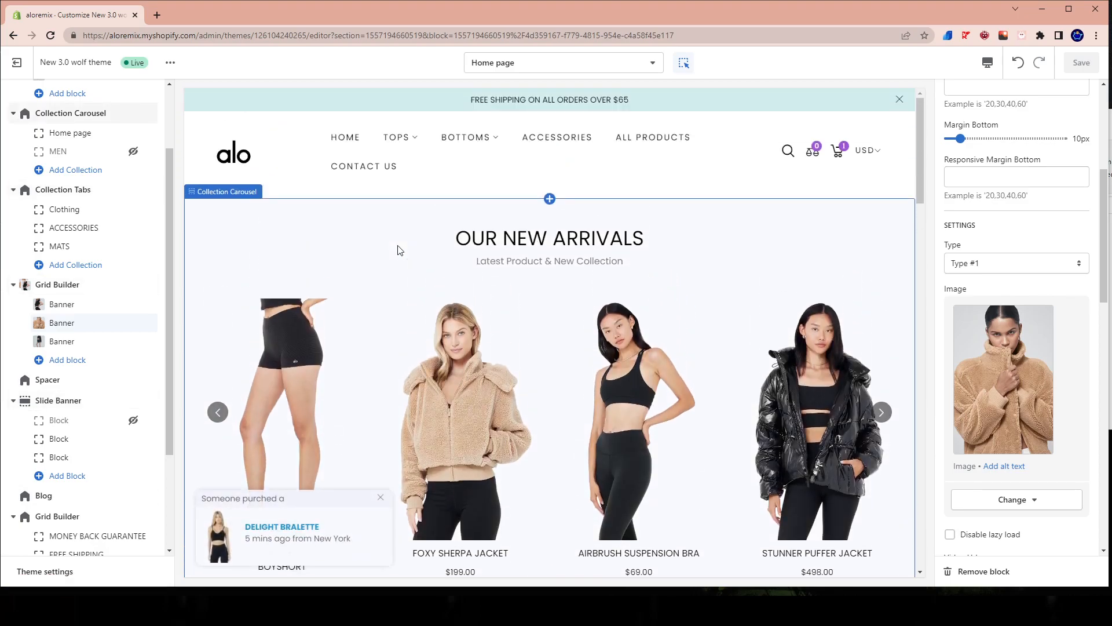
mouse_move(440, 613)
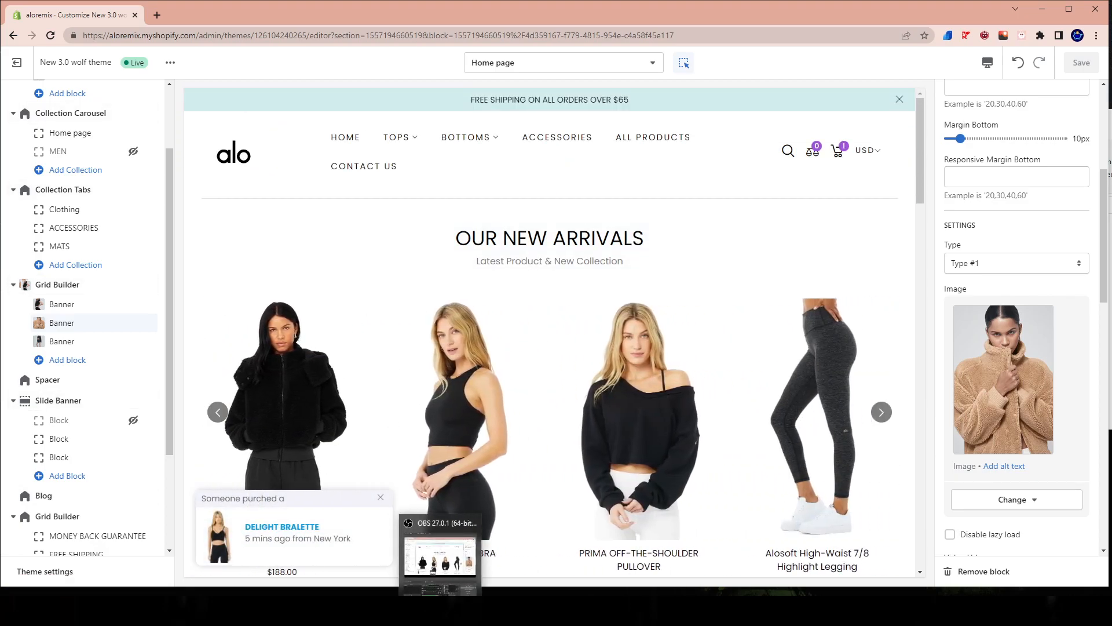
click(440, 560)
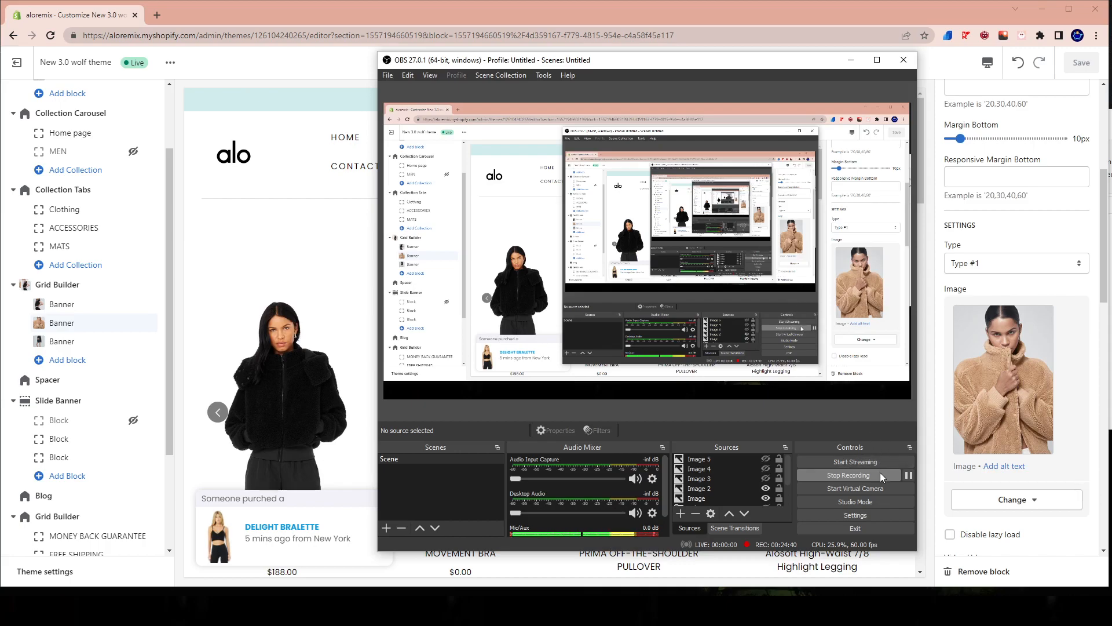